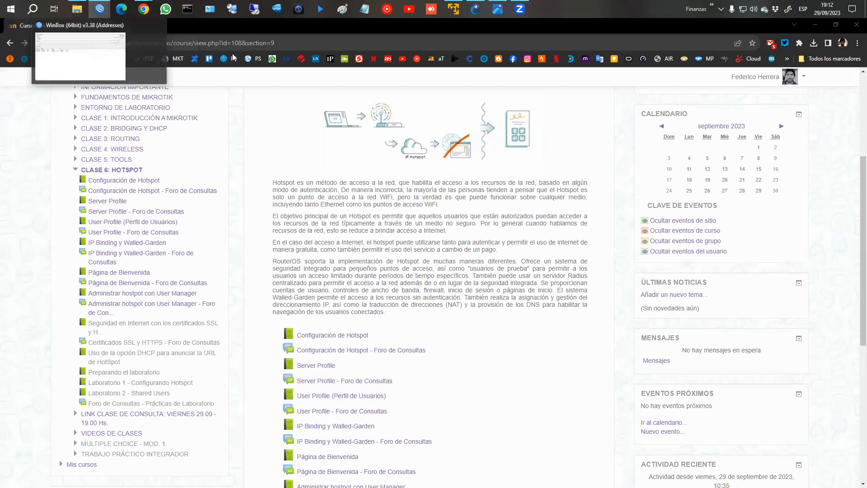
Switch from the Moodle Hotspot course page to the GNS3 HOTSPOT.1 topology.
click(475, 9)
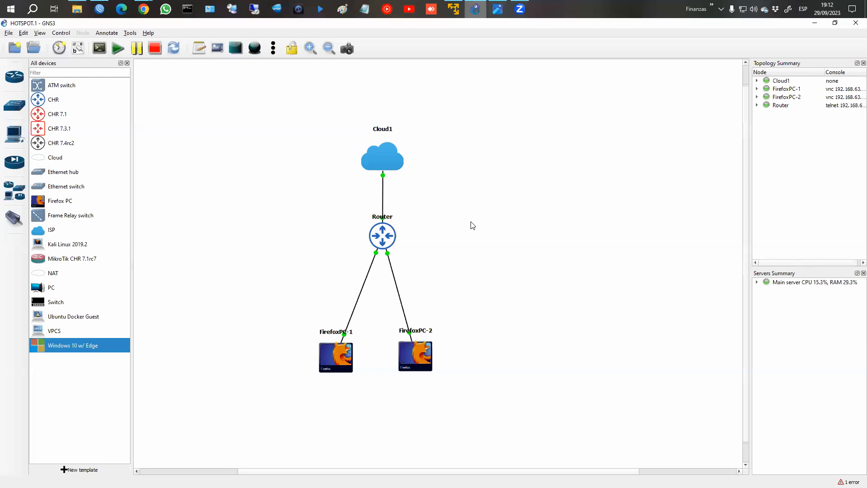
Nudge the FirefoxPC-2 node slightly right, then bring the WinBox neighbor list forward.
drag(419, 365, 430, 366)
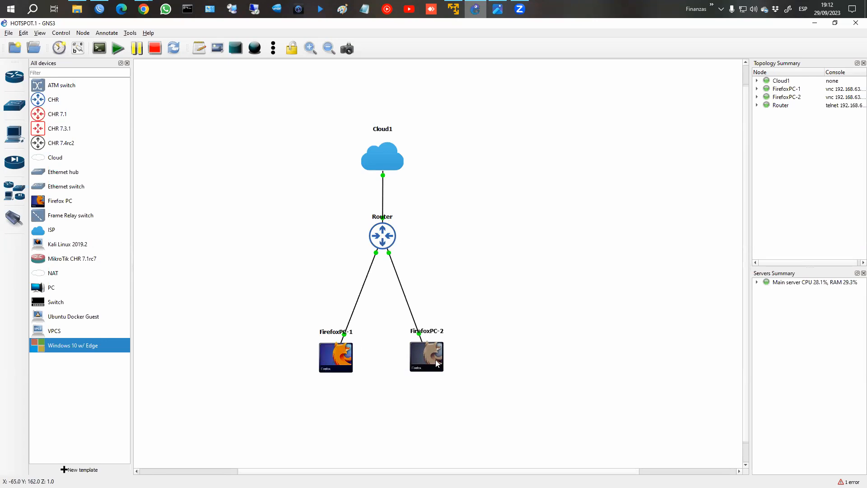
mouse_move(436, 361)
click(99, 9)
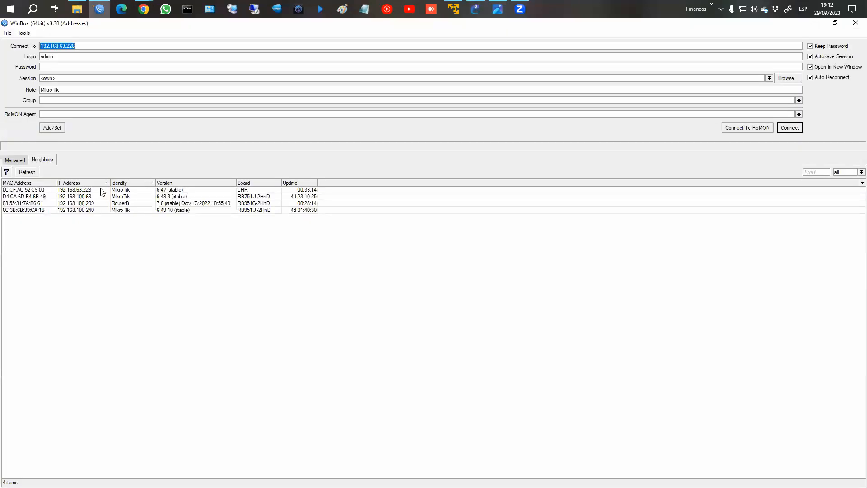
Connect to the router at 192.168.63.228 and check its 192.168.10.1/24 address.
click(103, 190)
click(790, 129)
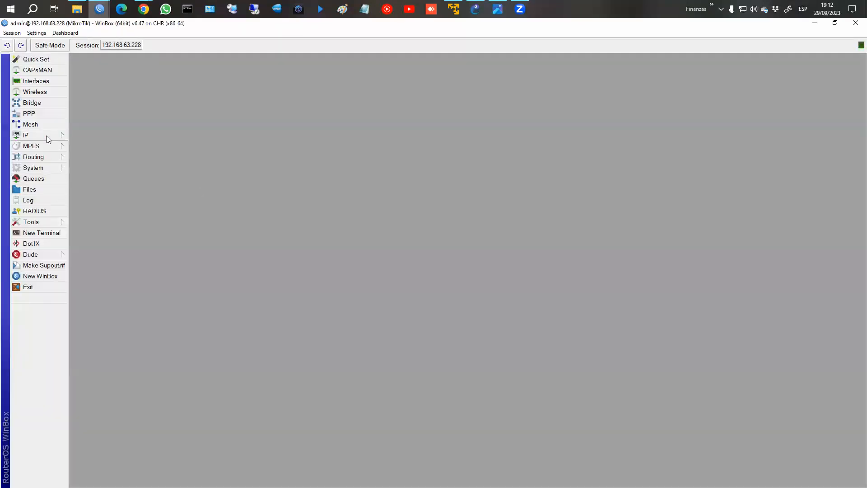
click(46, 136)
click(106, 156)
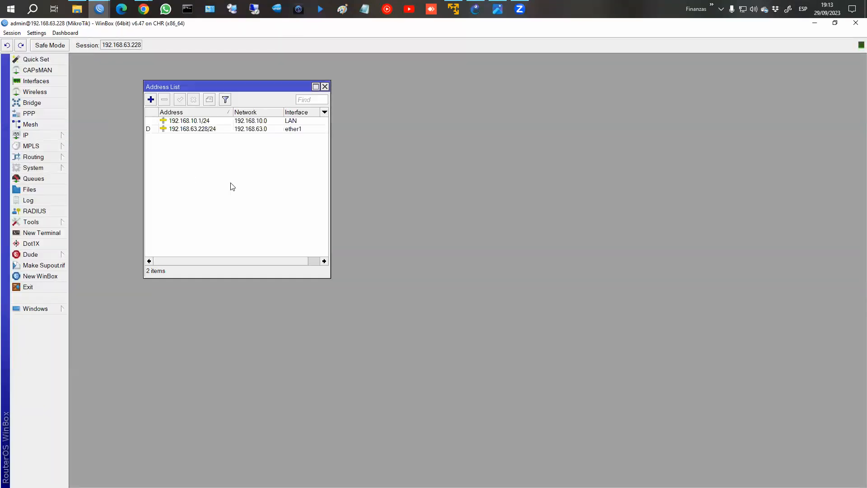
click(190, 123)
Review the LAN bridge and its ether2/ether3 ports, then close the bridge and address windows.
click(33, 103)
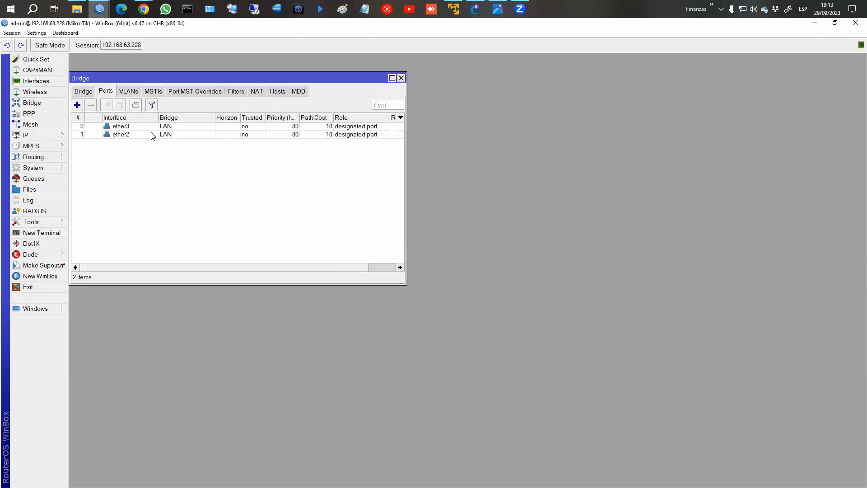
click(84, 90)
click(103, 128)
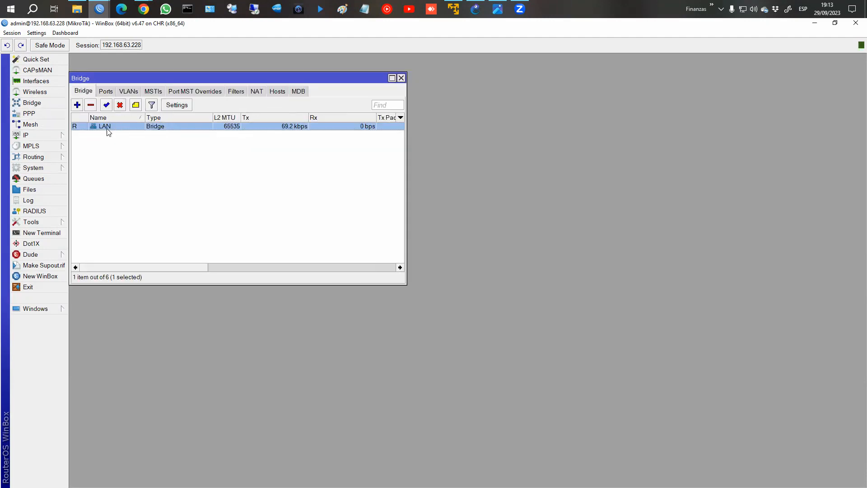
click(106, 91)
click(120, 135)
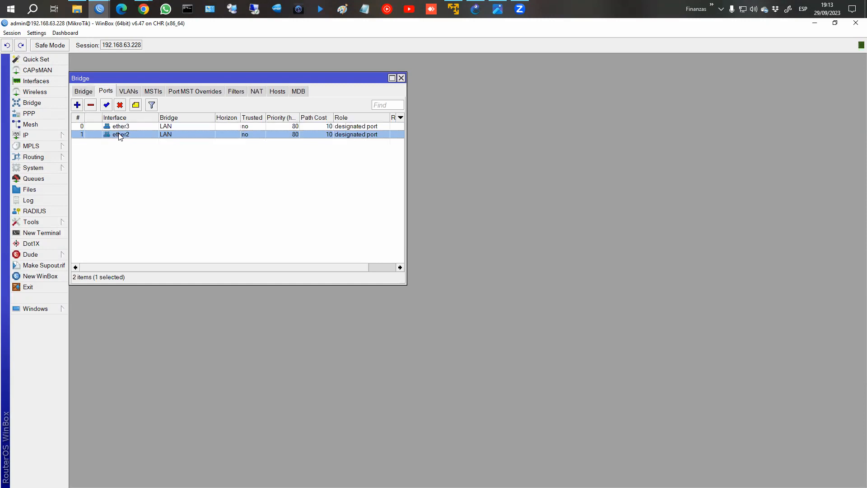
click(401, 77)
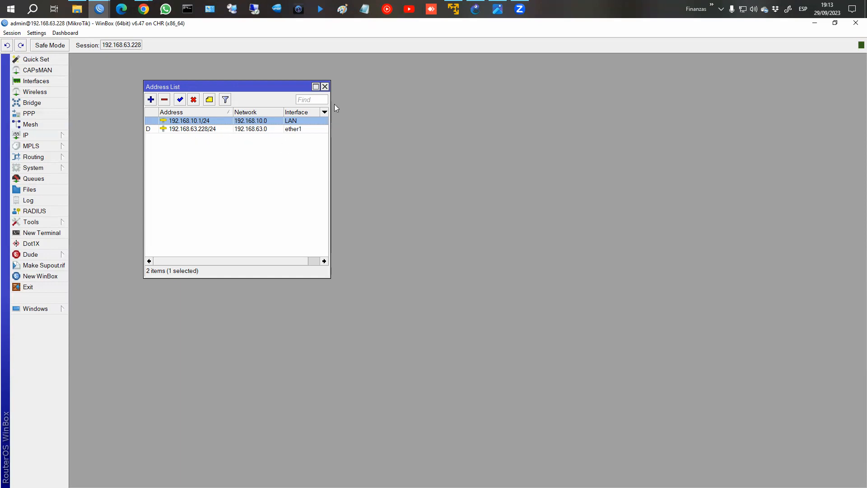
click(324, 86)
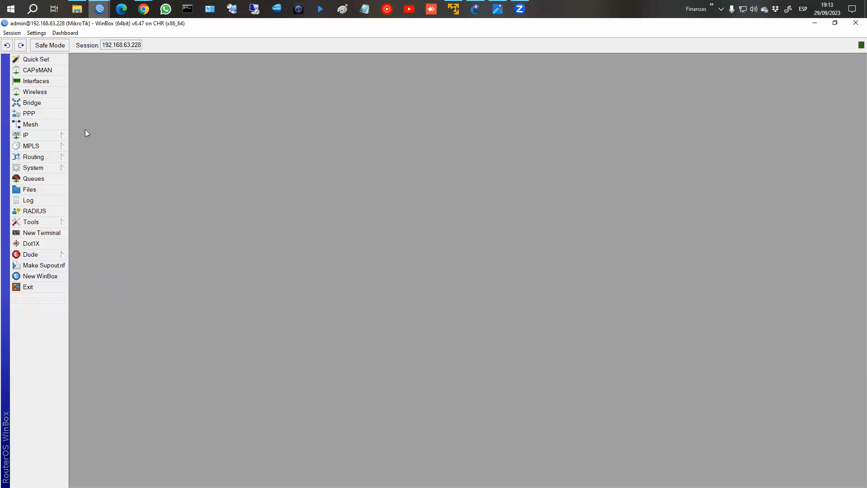
Glance at DNS settings unchanged, then delete both DHCP leases.
click(56, 134)
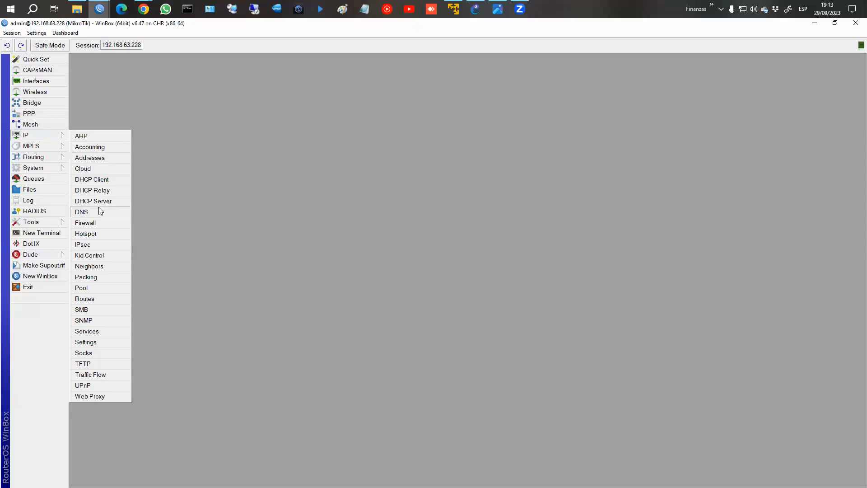
click(101, 211)
click(342, 112)
click(41, 135)
click(107, 199)
click(167, 117)
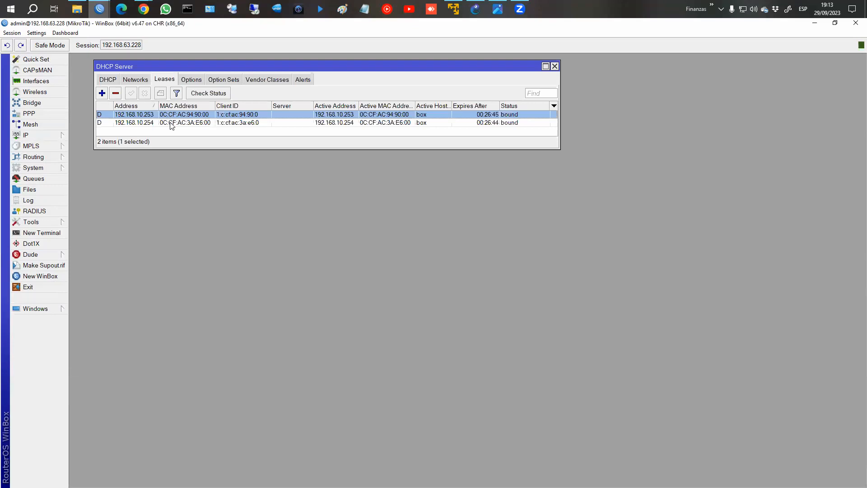
ctrl+click(171, 125)
click(116, 93)
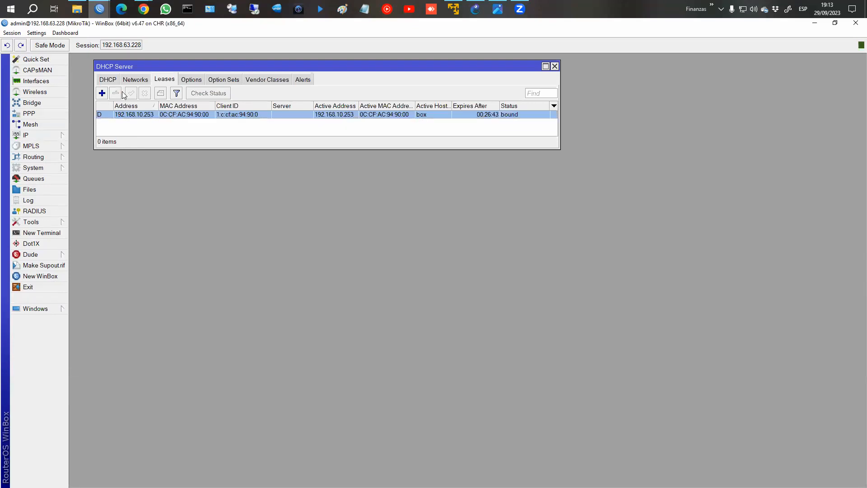
Remove the 192.168.10.0/24 DHCP network and confirm the DHCP server list is empty.
click(140, 82)
click(113, 80)
click(135, 80)
click(119, 119)
click(116, 93)
click(108, 80)
drag(231, 149, 227, 187)
drag(139, 67, 126, 60)
Show the empty IP Pool list beside the DHCP server window.
click(48, 134)
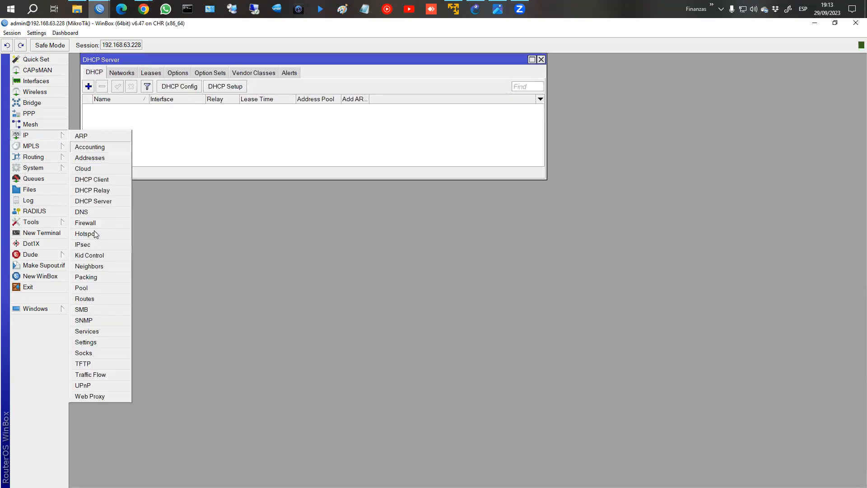
click(107, 286)
drag(180, 162, 631, 62)
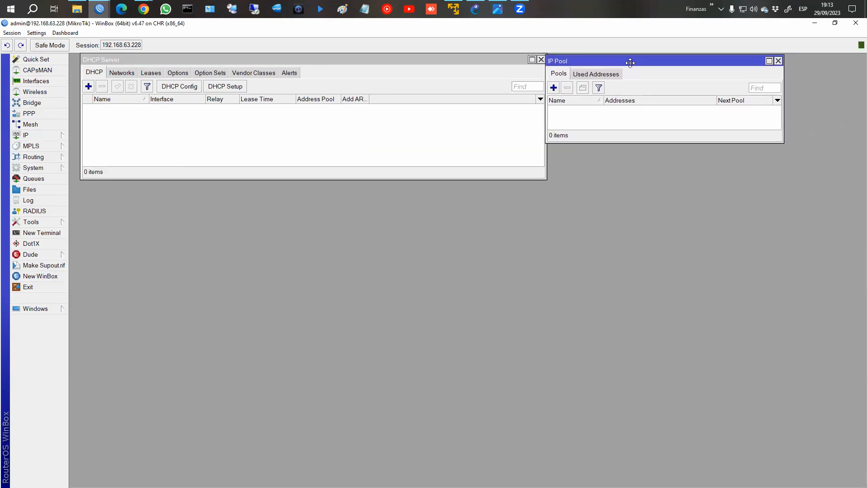
Delete the masquerade hotspot network NAT rule and resize the Firewall window.
click(46, 136)
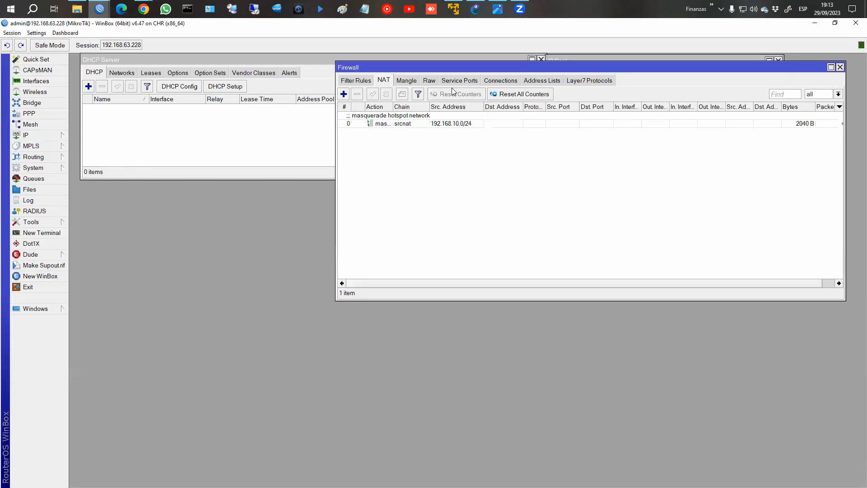
click(391, 118)
click(364, 81)
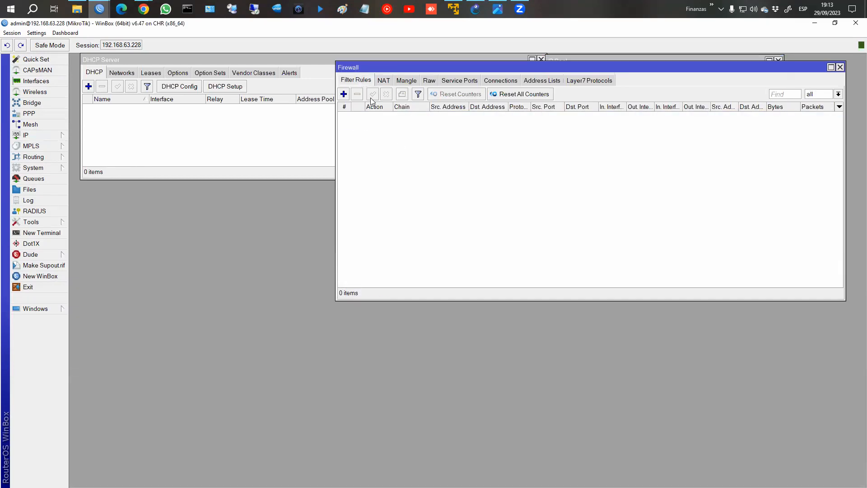
click(385, 83)
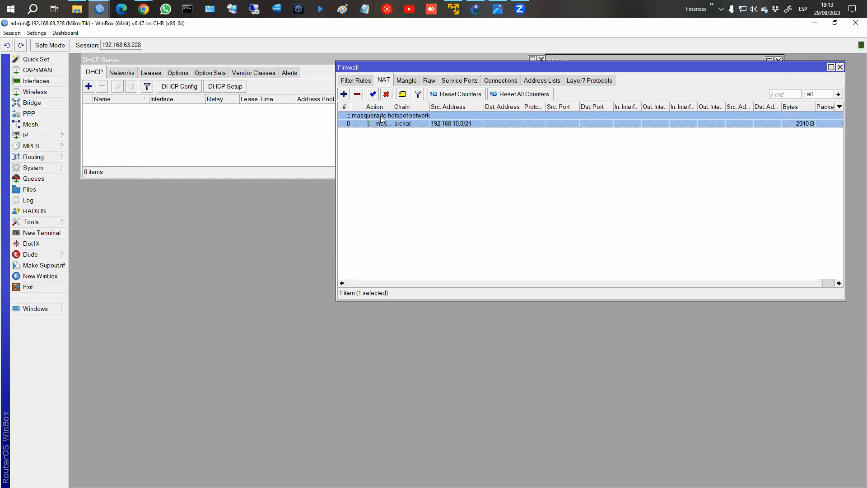
click(358, 94)
drag(681, 110, 677, 251)
drag(566, 440, 574, 368)
drag(548, 207, 550, 187)
Show the empty Simple Queues list, dismiss the assertion error, and arrange it beside Firewall.
click(27, 135)
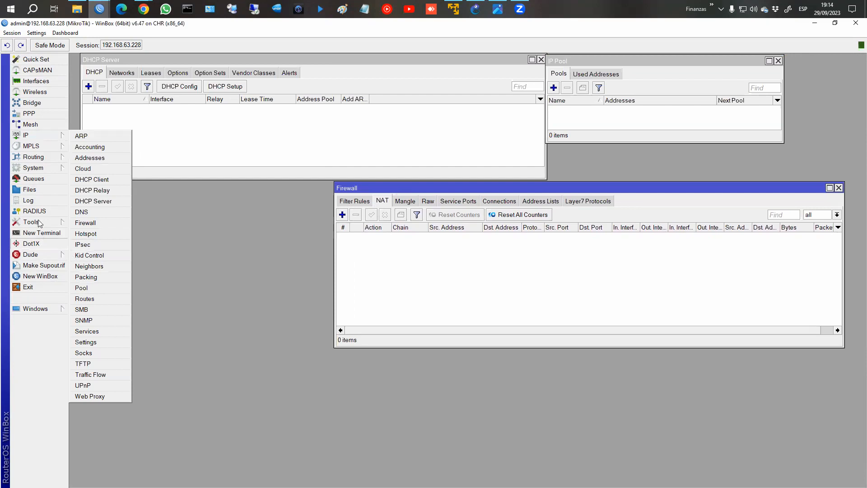
click(42, 179)
drag(236, 257, 231, 195)
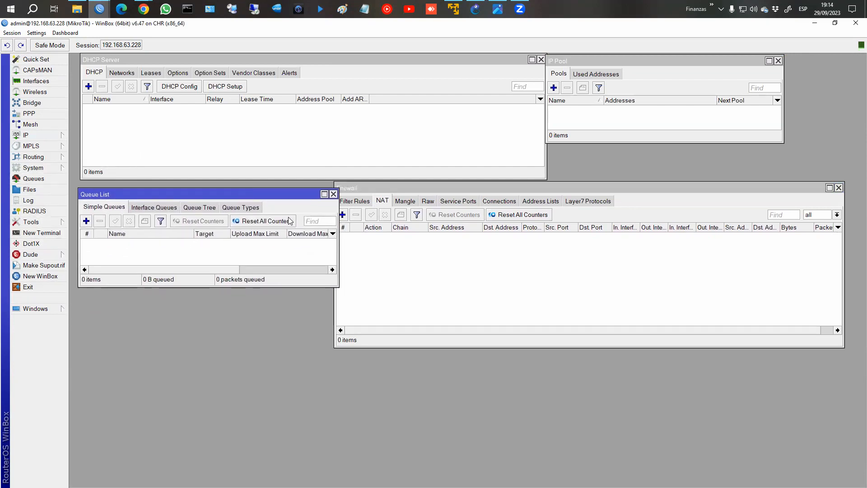
click(337, 230)
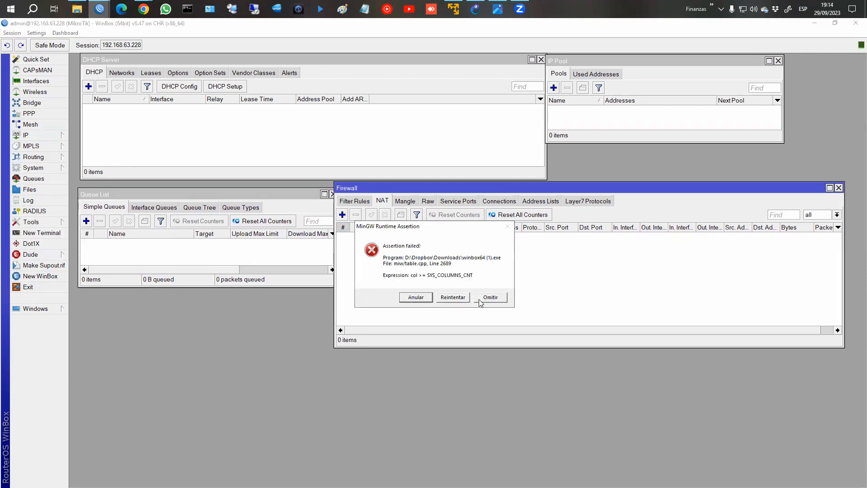
click(482, 299)
click(302, 219)
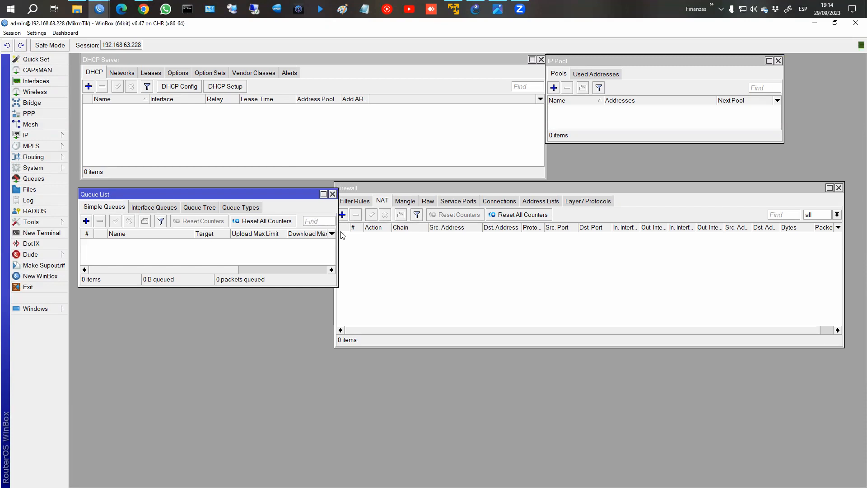
drag(363, 193, 349, 202)
click(332, 201)
click(353, 192)
drag(407, 192, 401, 192)
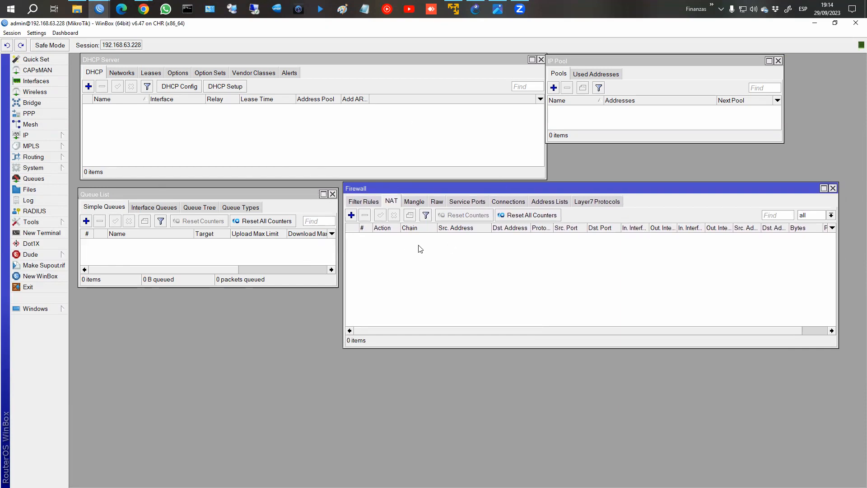
Show the Hotspot Servers list, placed lower on screen.
click(41, 134)
click(95, 233)
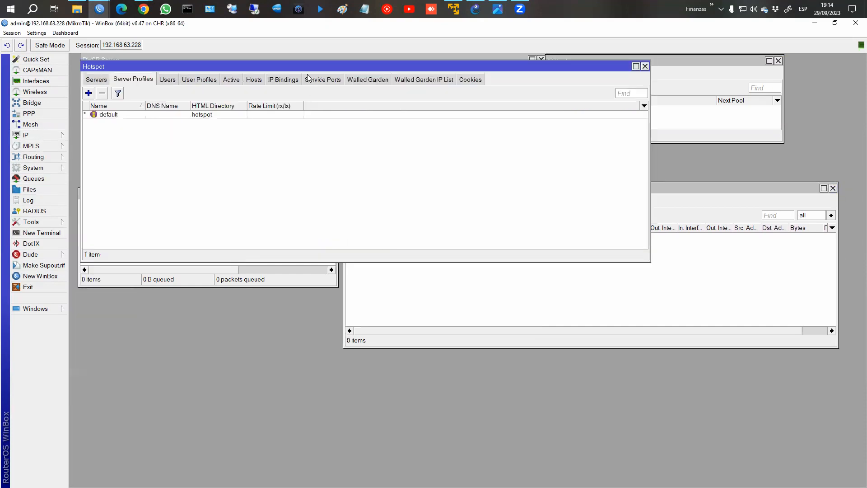
drag(307, 70, 344, 257)
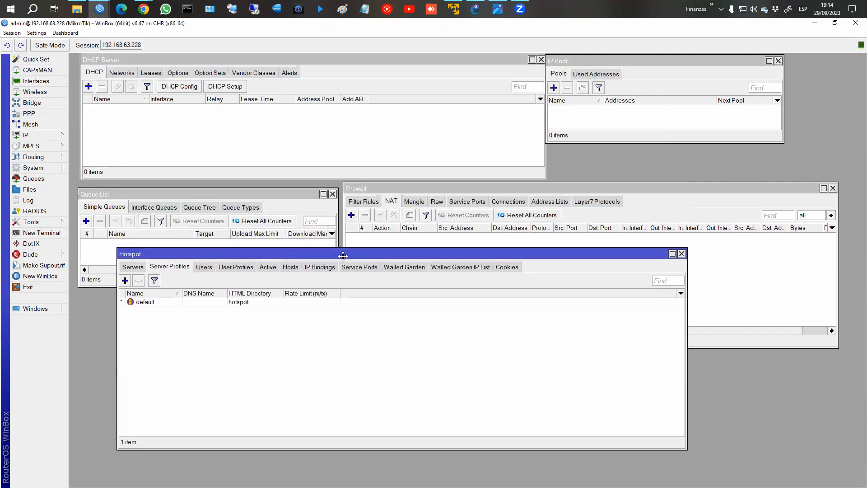
click(133, 268)
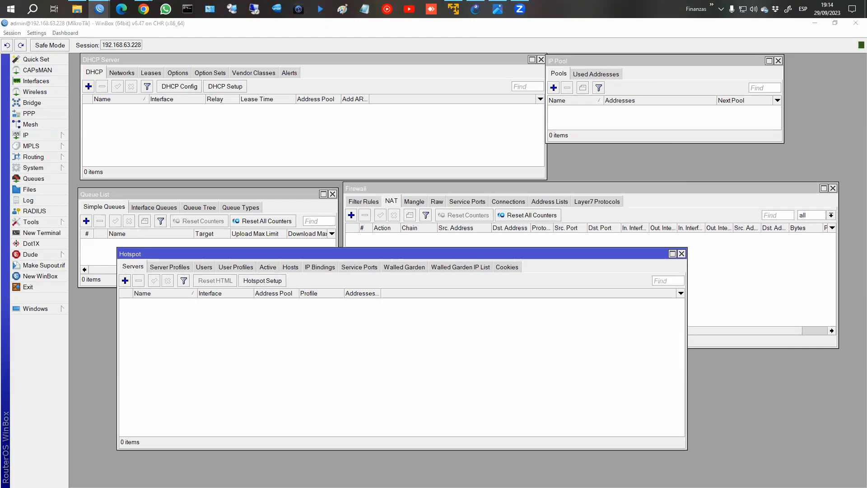
Start Hotspot Setup with LAN as the interface, checking and closing the Interface List.
click(262, 283)
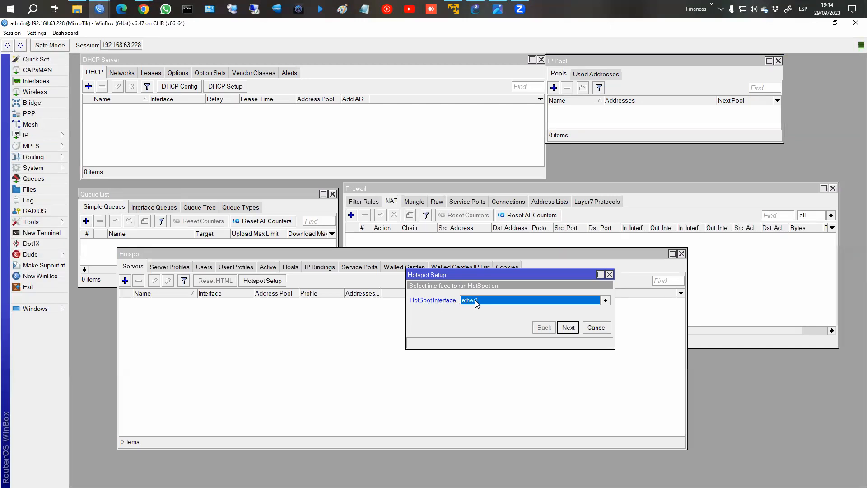
click(475, 300)
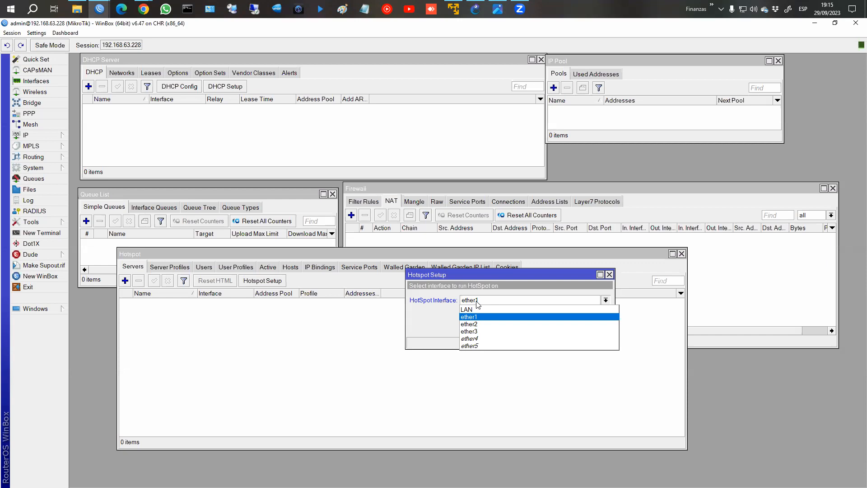
click(480, 310)
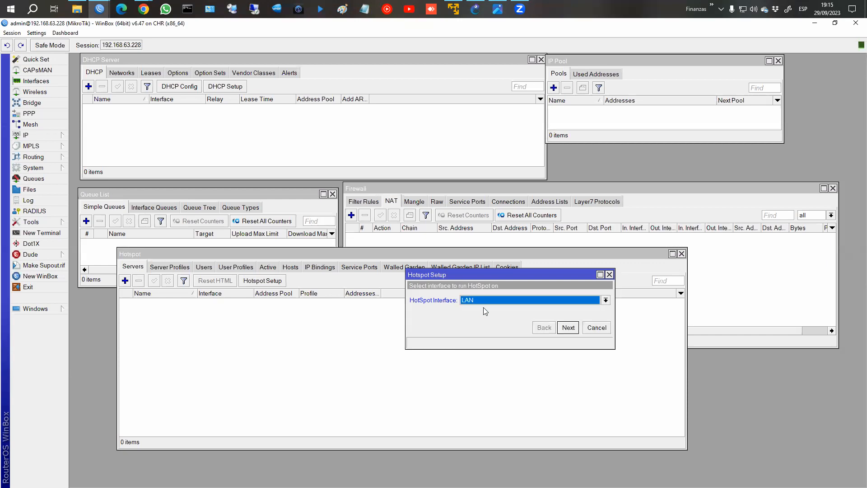
click(42, 81)
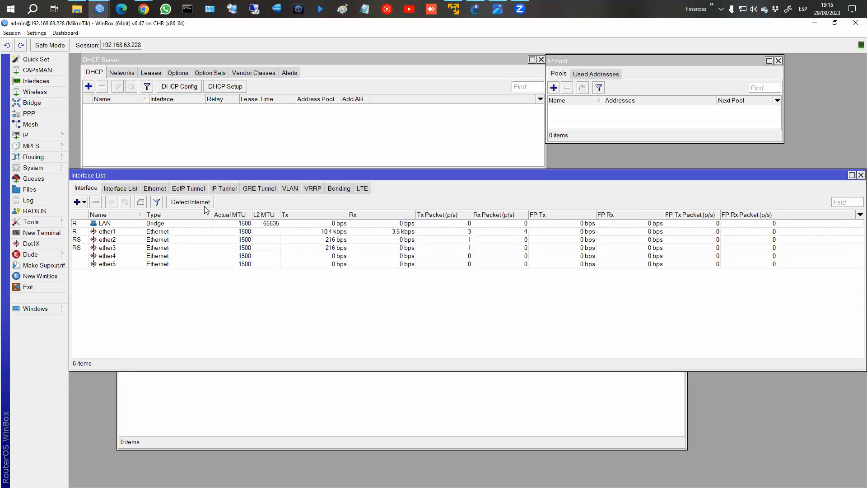
click(861, 174)
Show GNS3 interface labels, separate the ether1 and ether2 labels, then minimize GNS3.
click(477, 9)
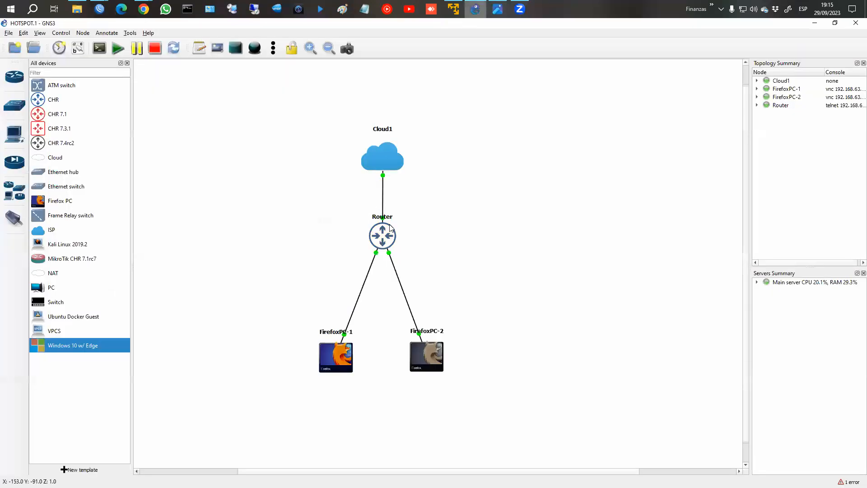
click(78, 48)
drag(400, 223, 397, 209)
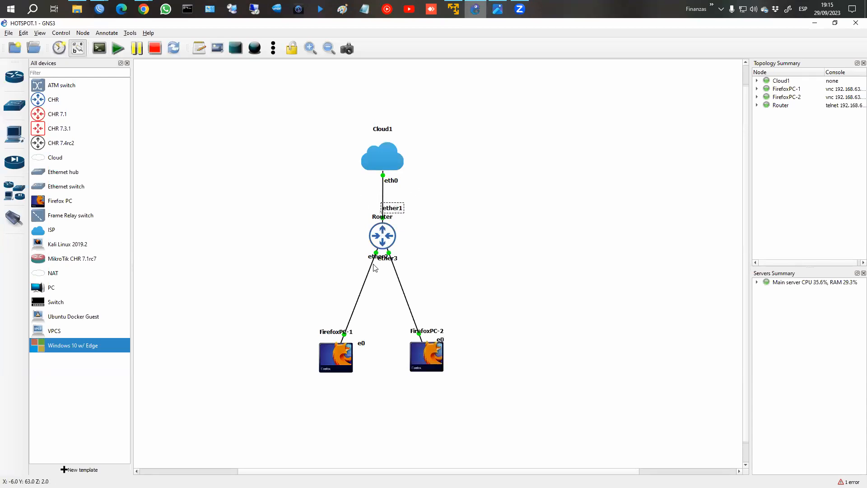
drag(375, 260, 403, 267)
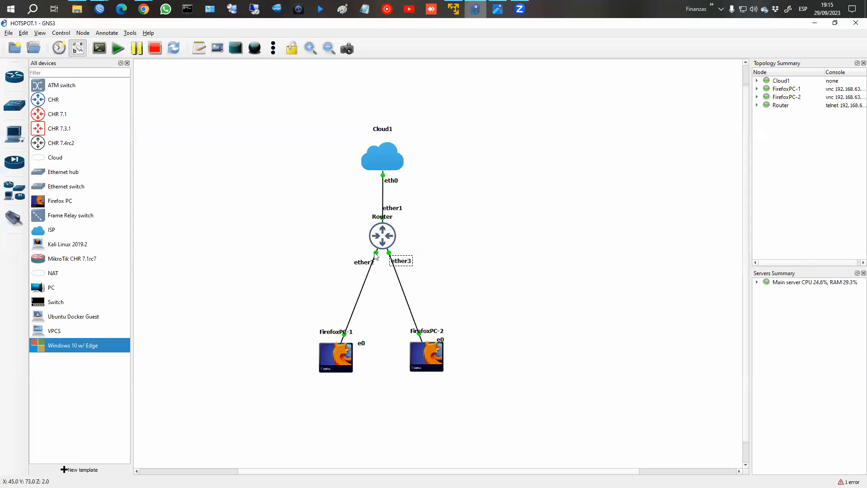
click(815, 23)
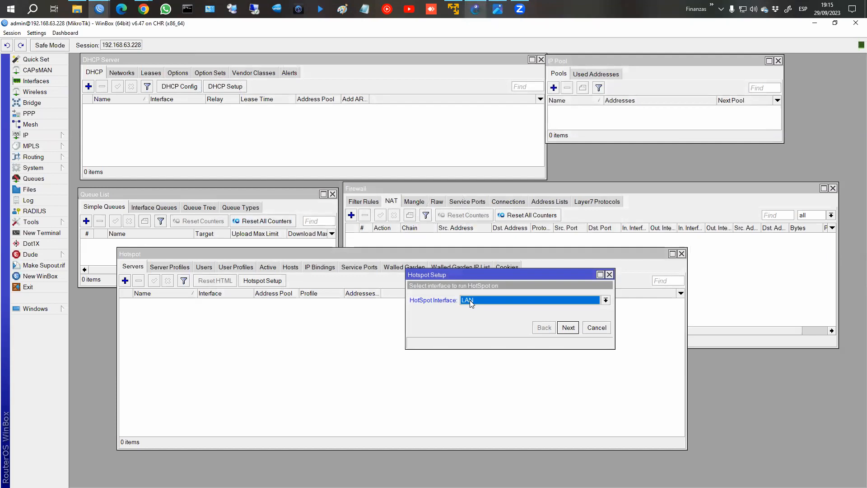
Accept LAN, local address 192.168.10.1/24 with masquerading, and pool 192.168.10.2–192.168.10.254.
click(567, 329)
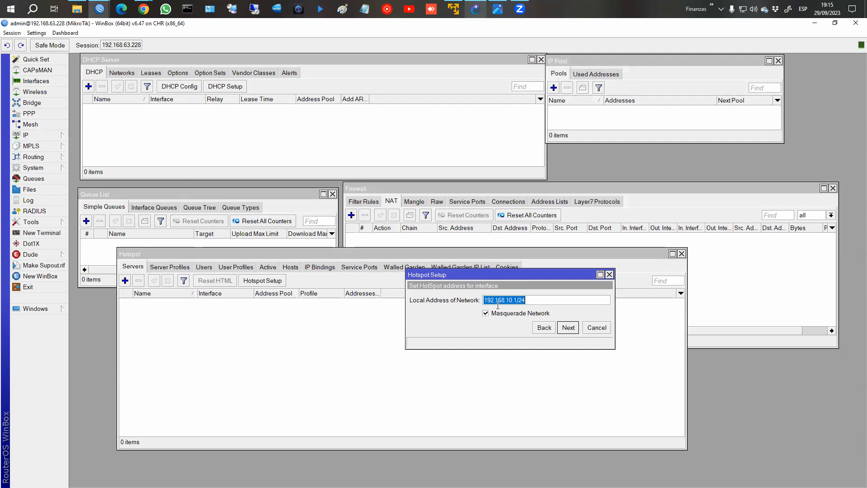
click(486, 313)
click(487, 314)
click(569, 331)
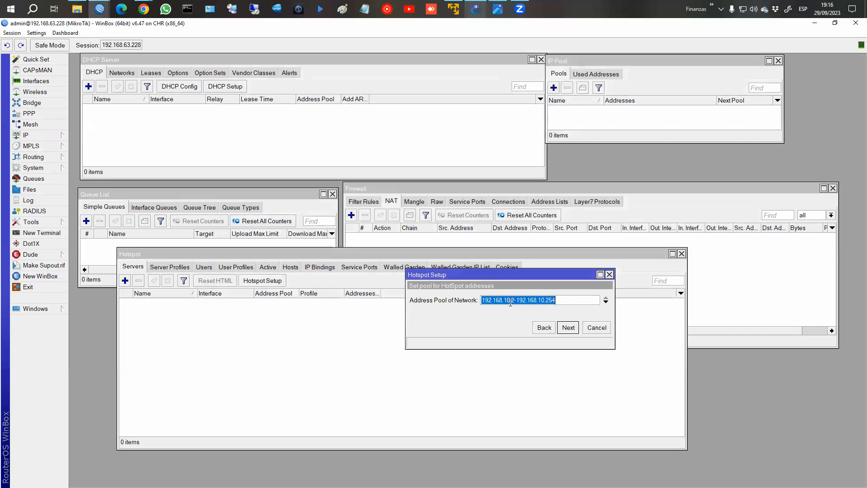
click(568, 328)
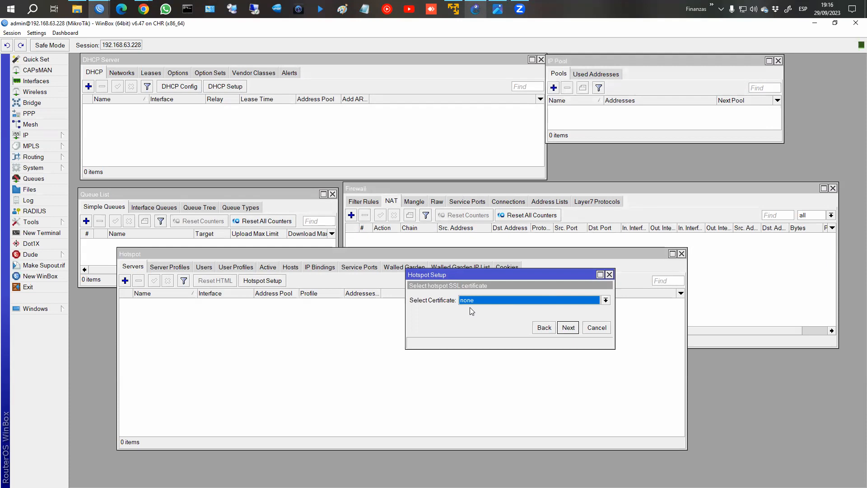
Inspect the www-ssl service on port 443, leaving its certificate as none.
click(47, 136)
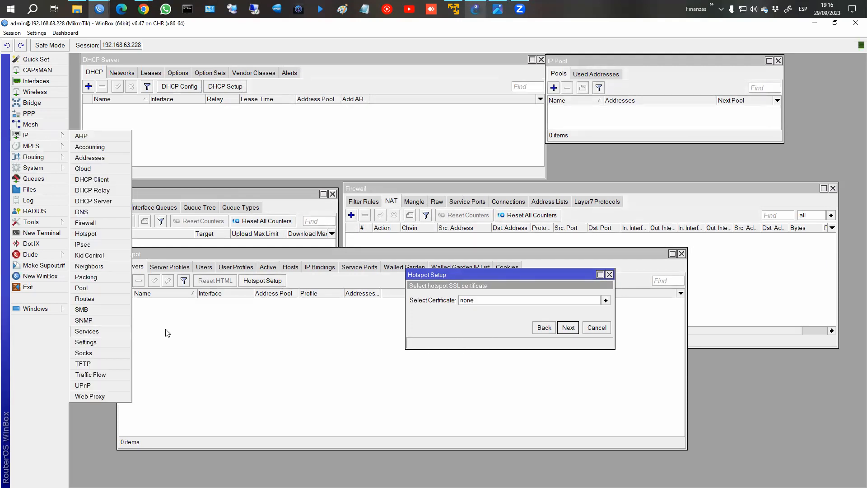
click(87, 331)
click(357, 273)
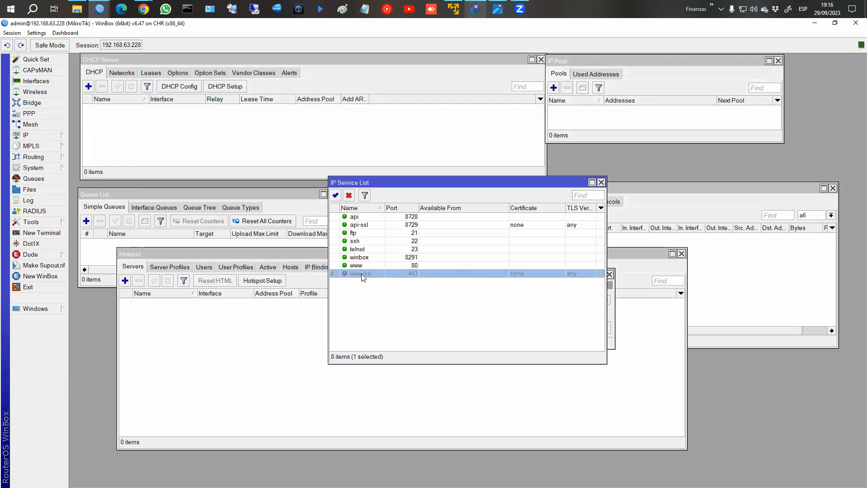
double_click(372, 274)
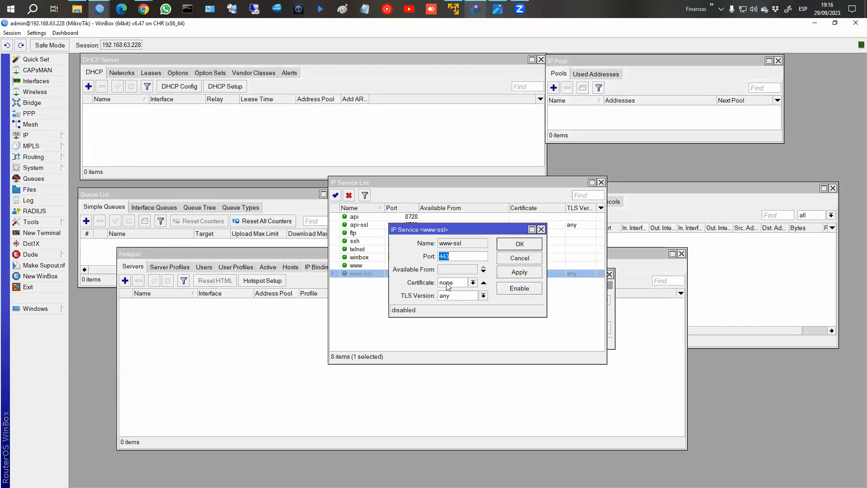
click(461, 284)
click(460, 291)
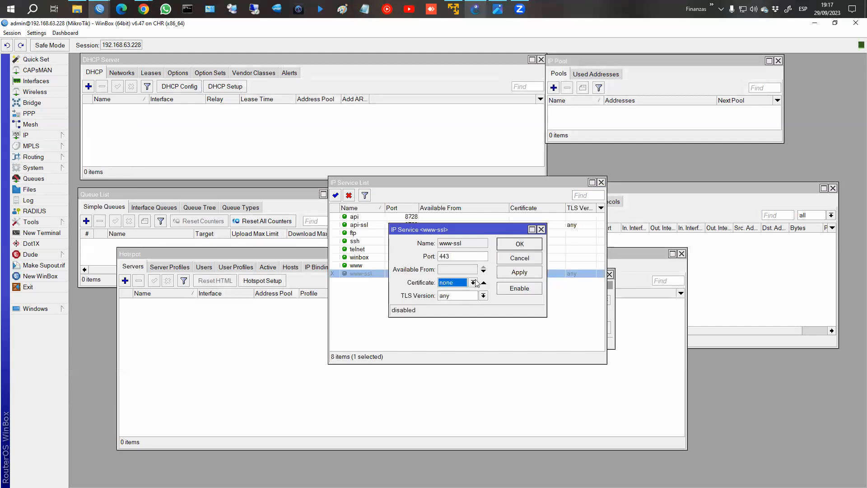
click(519, 258)
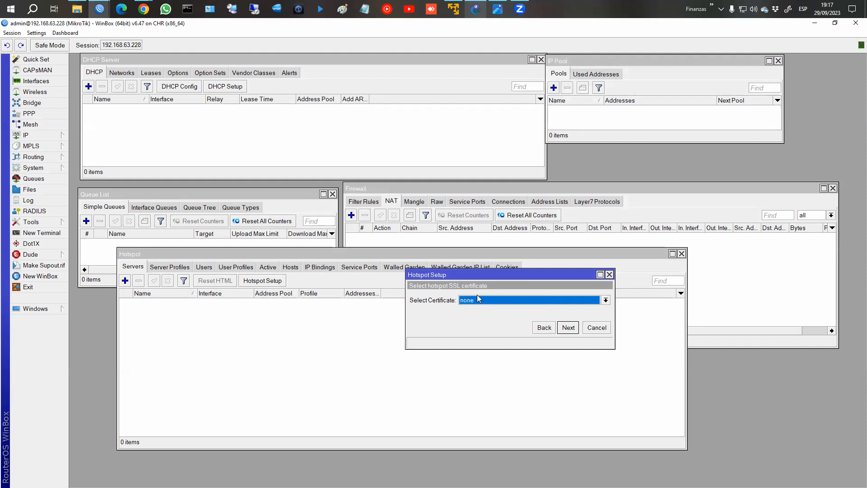
Finish Hotspot Setup: no certificate, SMTP 0.0.0.0, DNS 8.8.8.8, name httspot.com, admin user password.
click(565, 328)
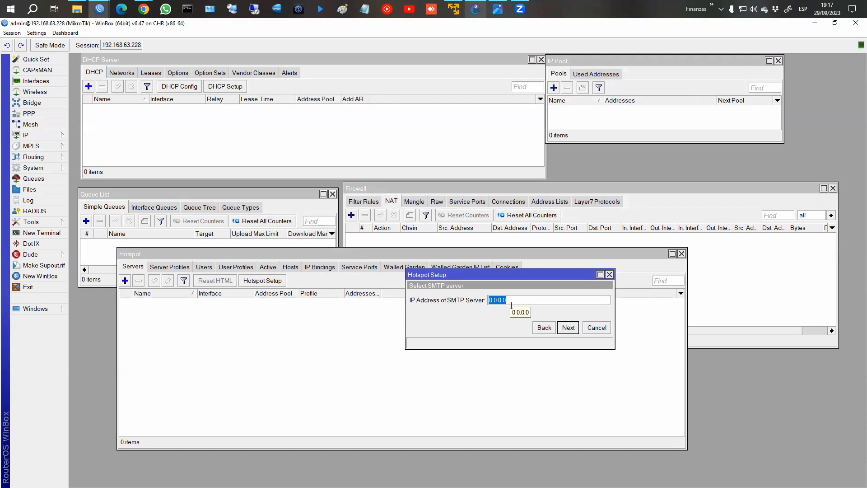
click(574, 331)
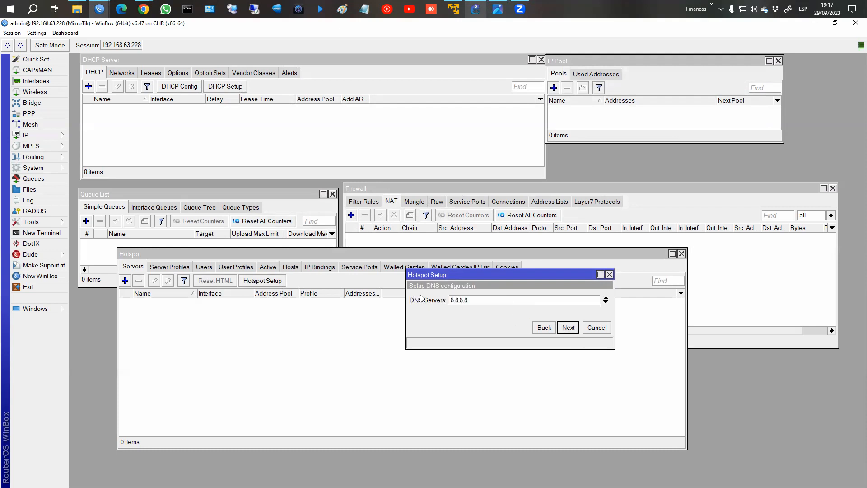
click(568, 328)
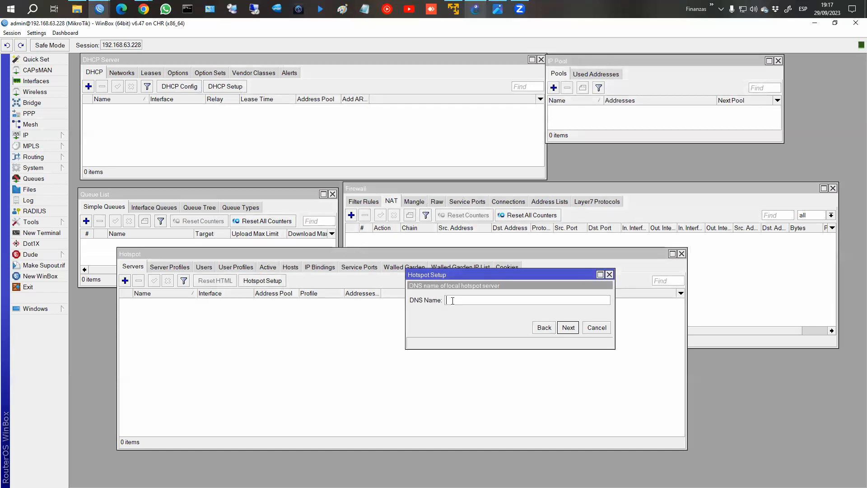
text(ht)
text(tspot)
text(.com)
click(569, 327)
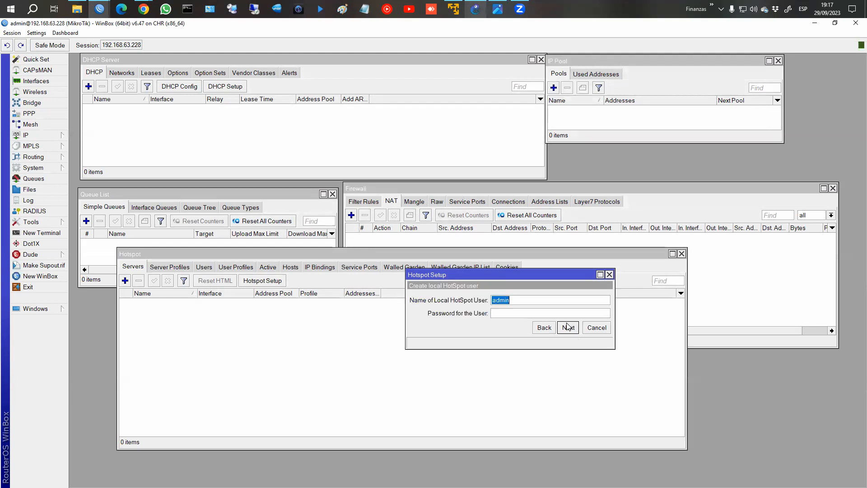
click(509, 314)
text(123)
click(569, 328)
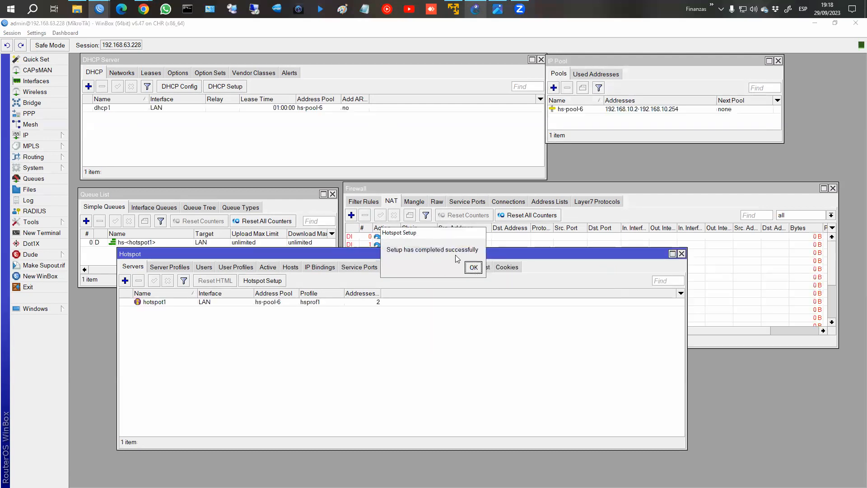
Dismiss the completion message and inspect dhcp1, the hs-pool-6 pool and the hs-<hotspot1> queue.
click(472, 267)
click(473, 267)
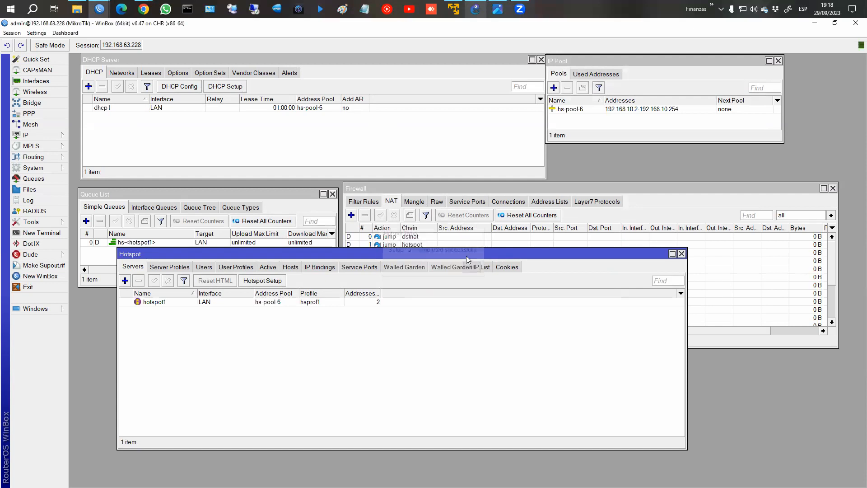
drag(468, 256, 483, 306)
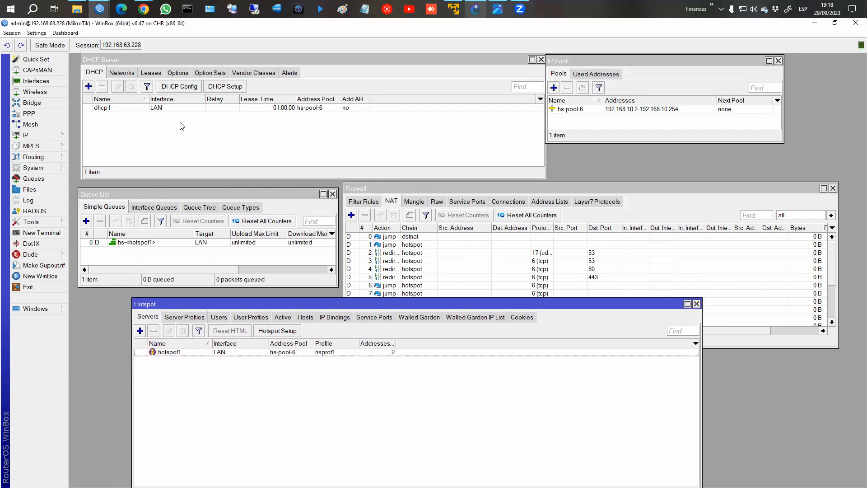
click(165, 110)
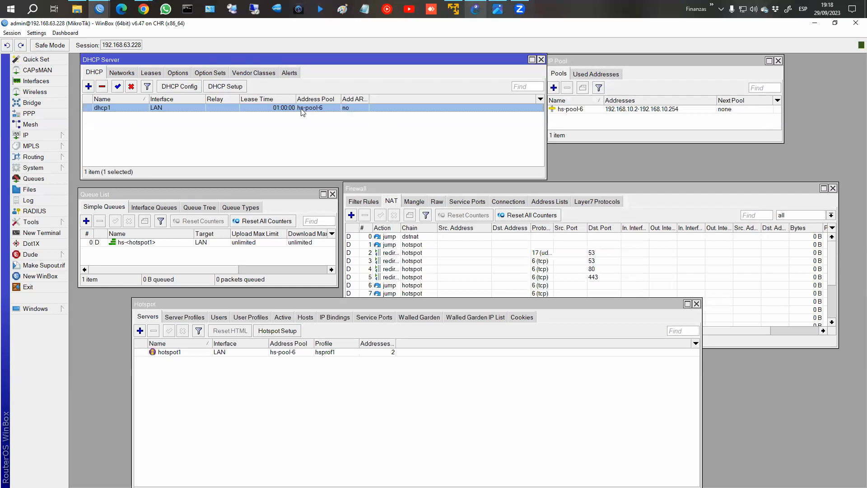
click(582, 118)
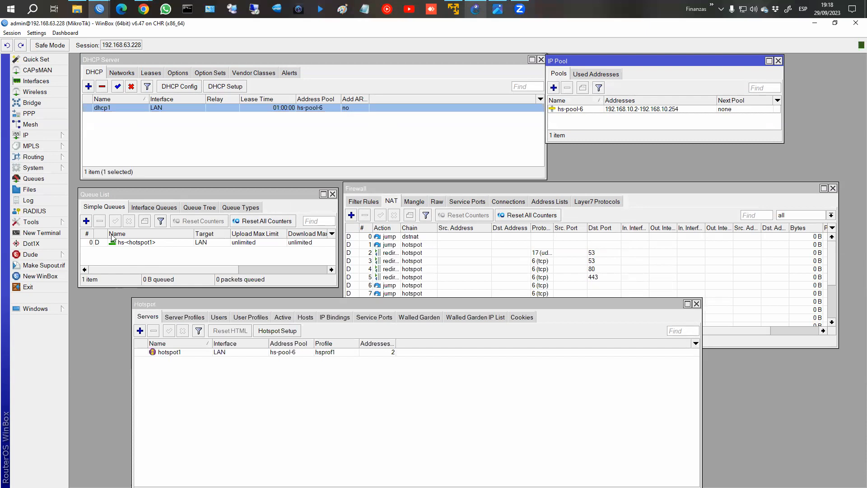
click(135, 244)
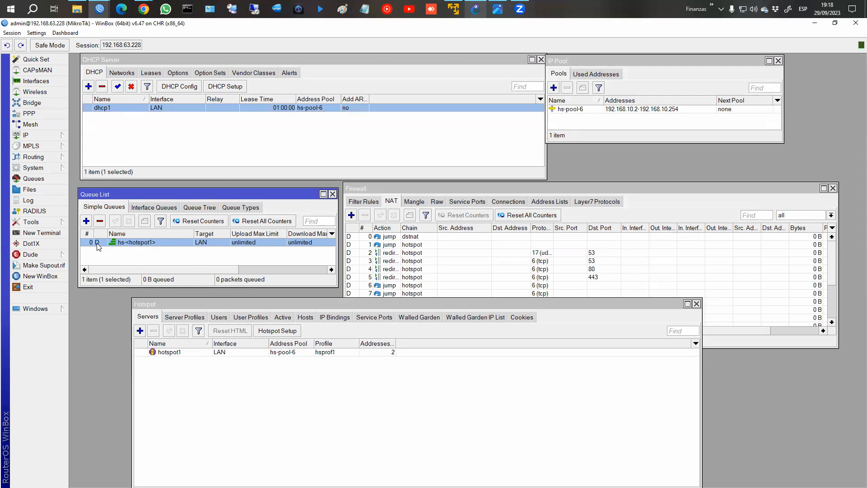
mouse_move(97, 247)
Glance at the firewall filter rules, then enlarge the Firewall window to show all NAT rules.
click(418, 277)
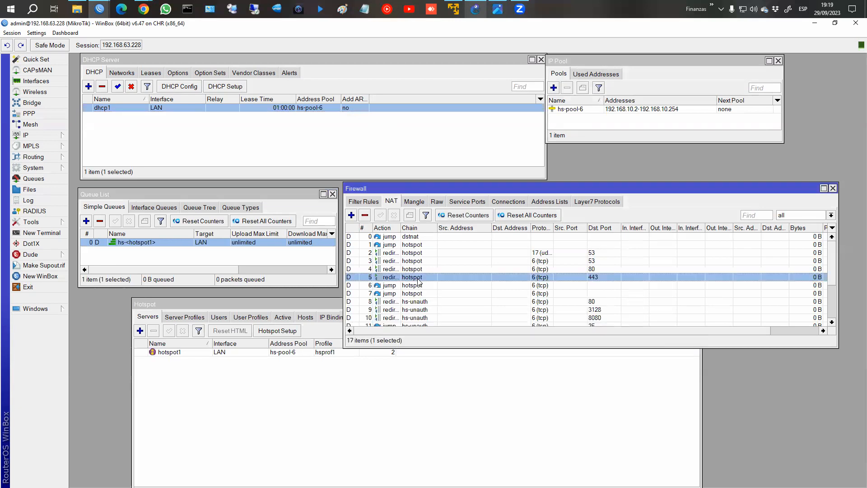
click(358, 202)
click(377, 238)
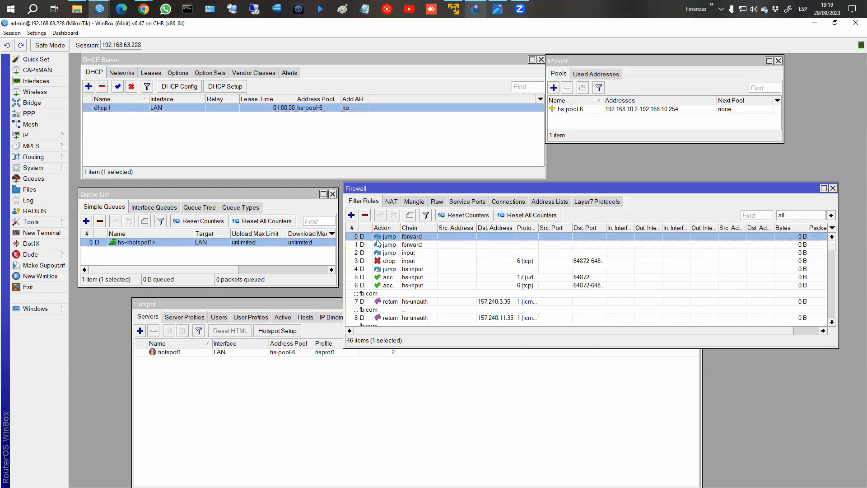
click(391, 203)
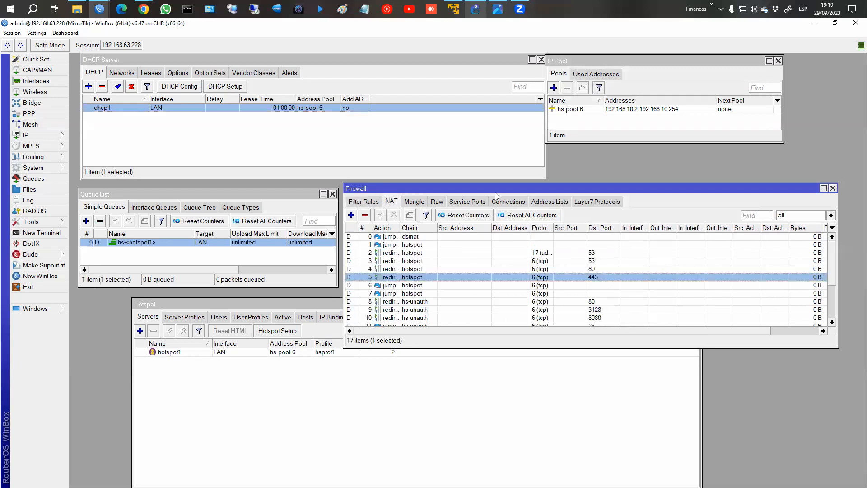
drag(496, 194, 508, 106)
drag(482, 258, 475, 347)
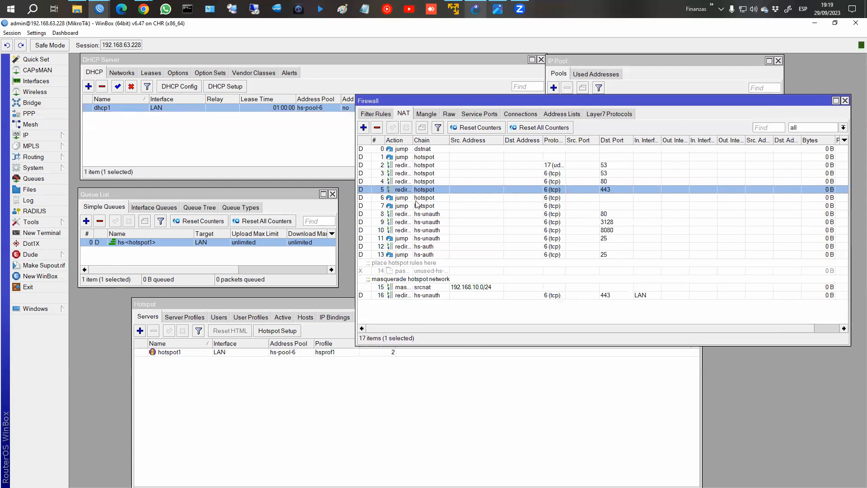
Inspect the srcnat masquerade rule for 192.168.10.0/24, then close the Firewall window.
click(402, 286)
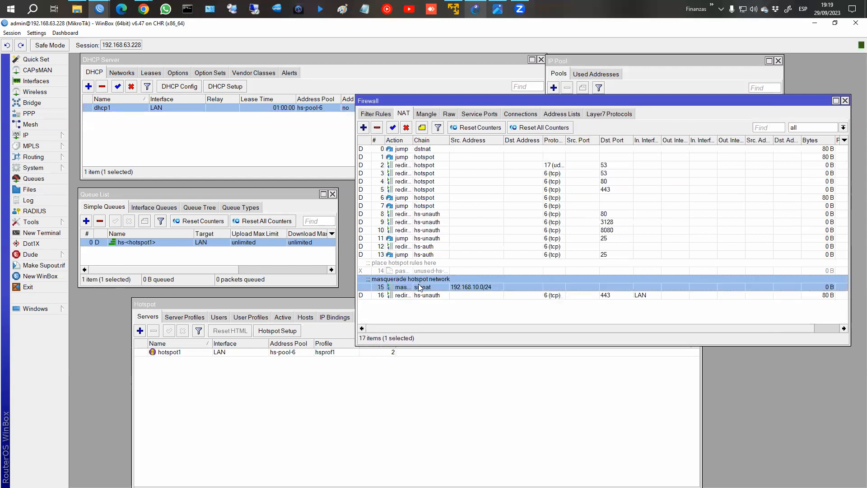
double_click(446, 284)
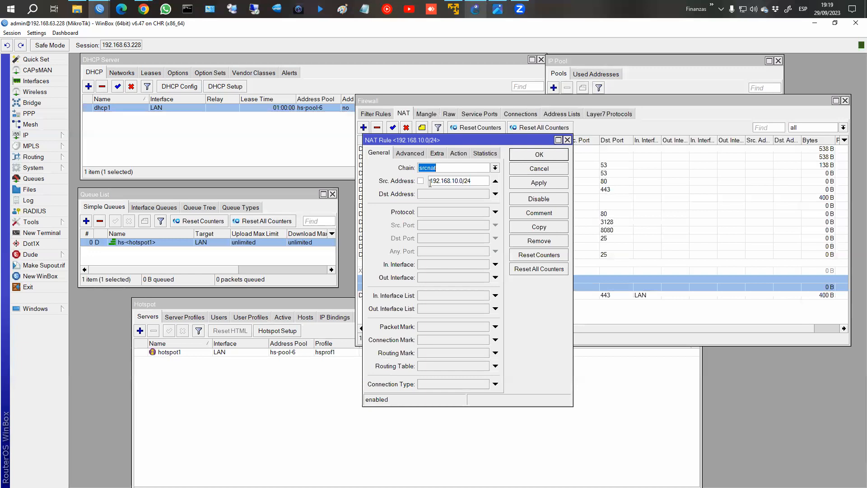
click(458, 153)
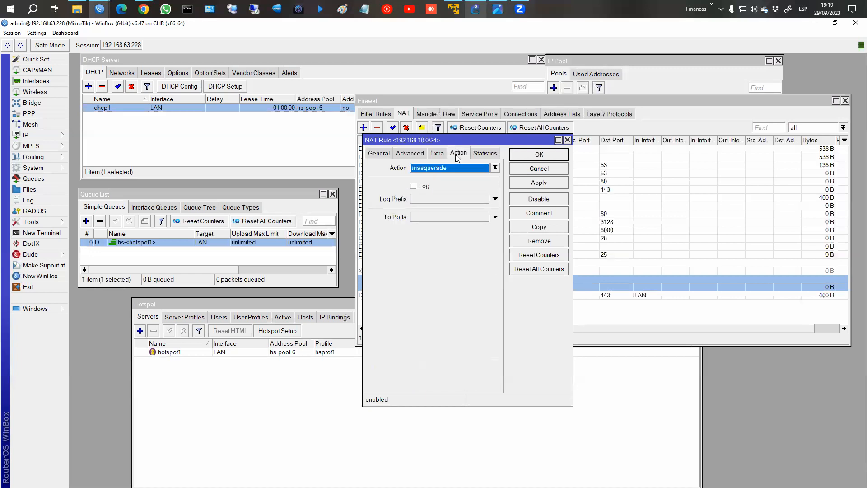
click(561, 171)
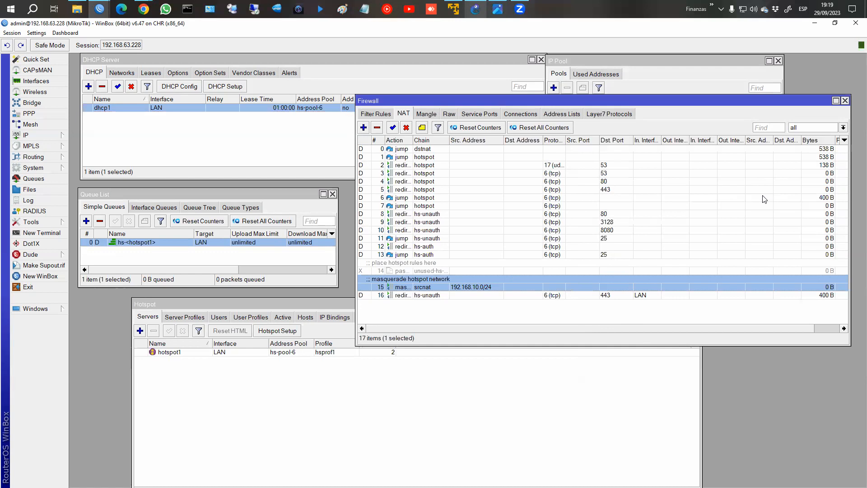
click(845, 101)
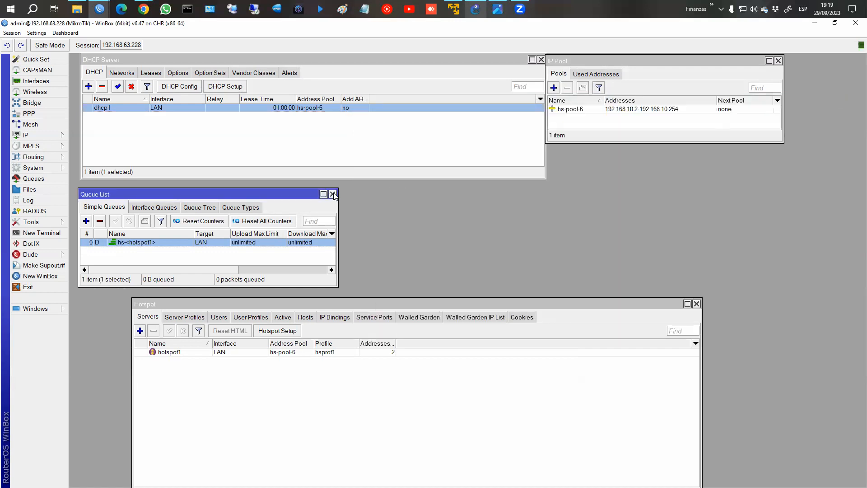
Close the DHCP Server and IP Pool windows and reposition the Queue List and Hotspot windows.
click(541, 60)
click(759, 67)
click(778, 61)
drag(154, 194, 163, 73)
drag(359, 304, 371, 197)
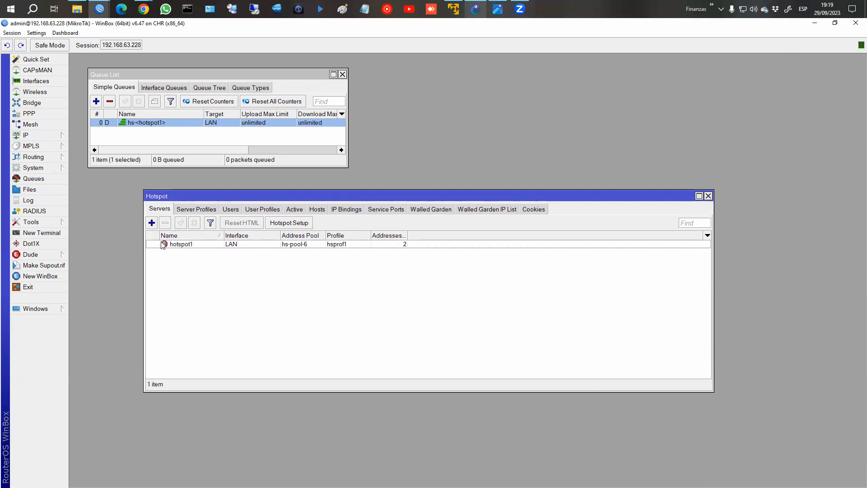
Review hotspot1's settings: interface LAN, address pool hs-pool-6, profile hsprof1, idle timeout.
click(185, 245)
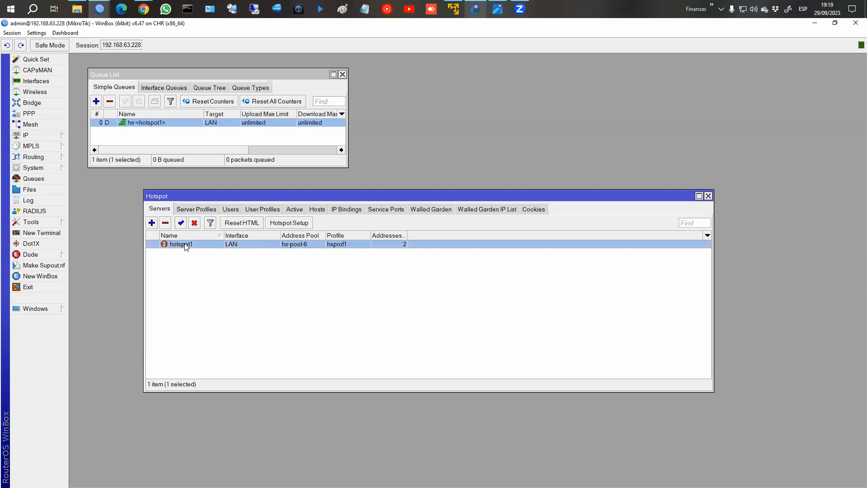
double_click(185, 245)
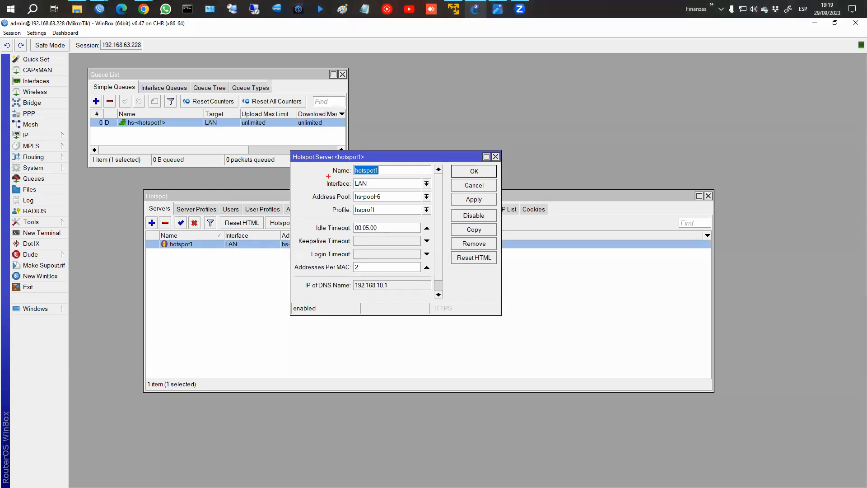
drag(324, 176, 433, 190)
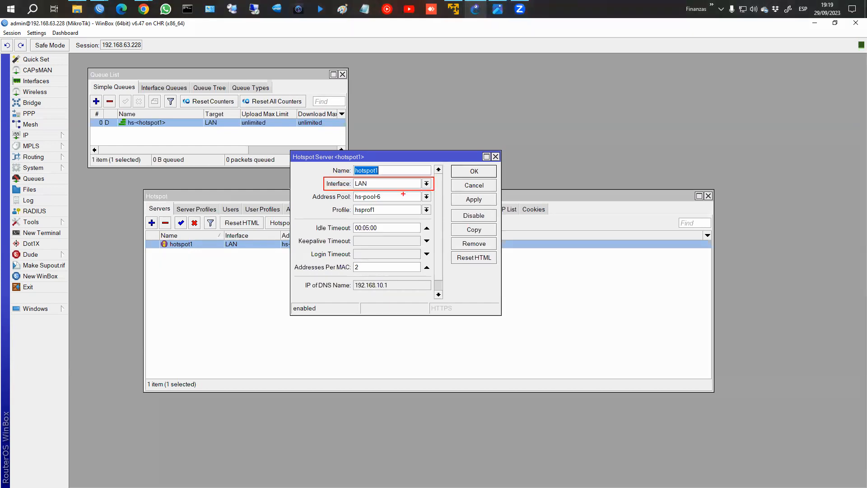
drag(310, 193, 432, 202)
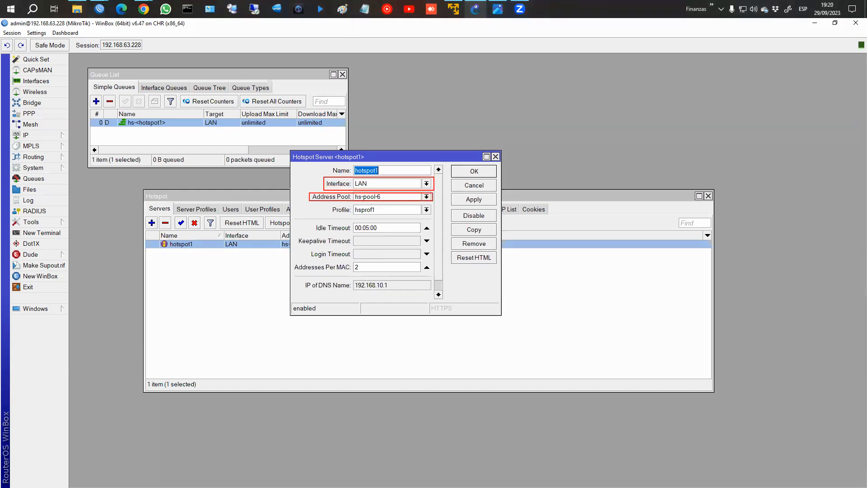
drag(326, 204, 437, 217)
drag(315, 219, 428, 235)
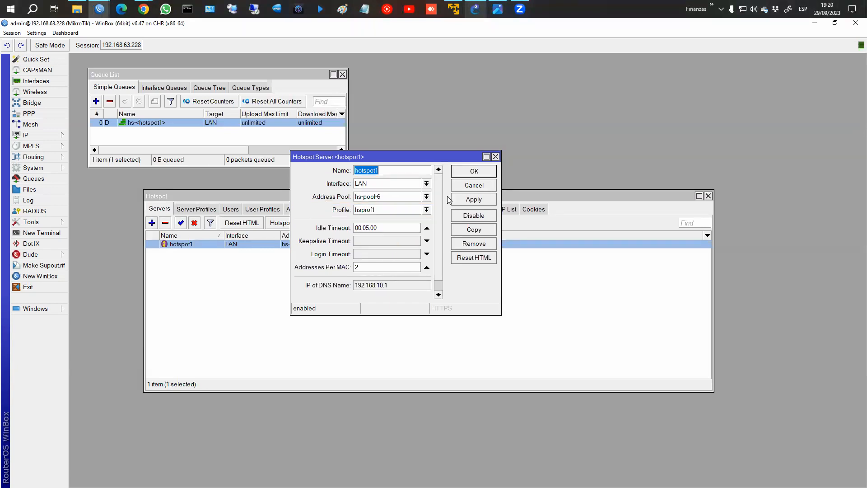
click(470, 172)
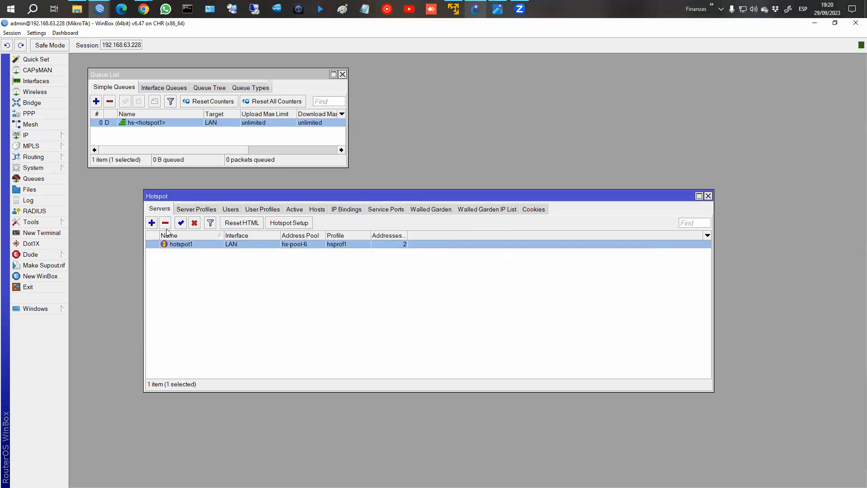
double_click(183, 245)
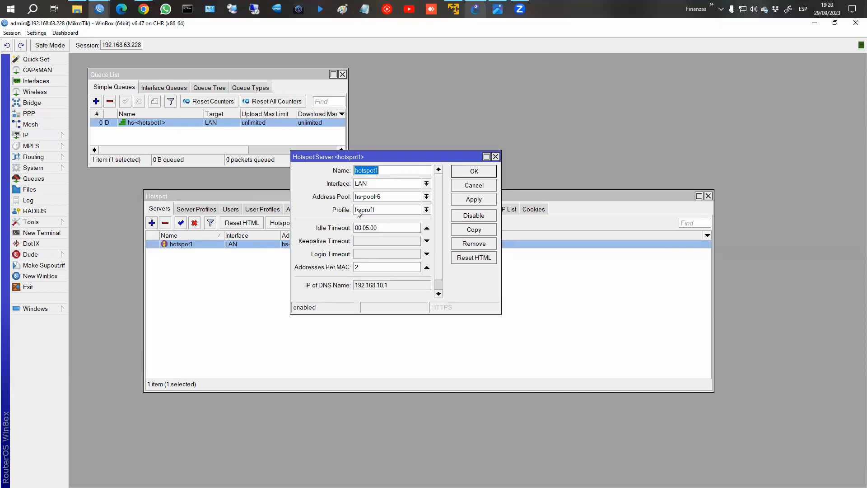
click(466, 186)
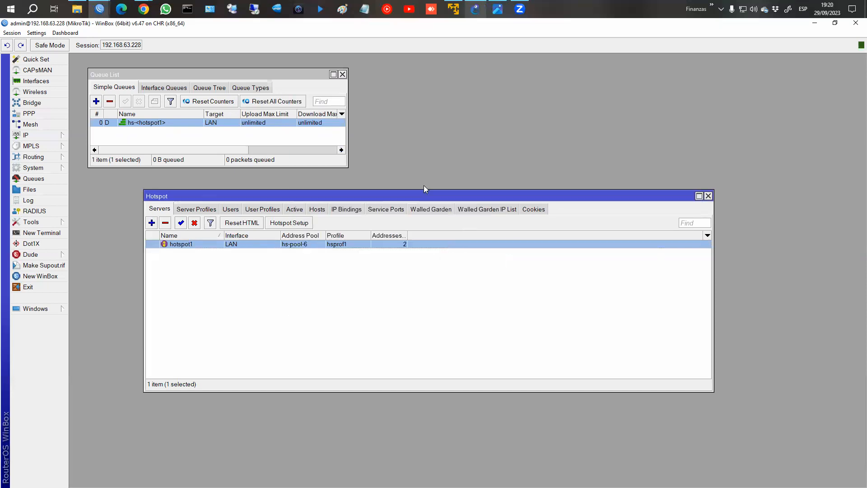
click(202, 210)
Review hsprof1's general settings: address 192.168.10.1, DNS name hotspot.com, HTML directory hotspot.
click(175, 253)
double_click(175, 253)
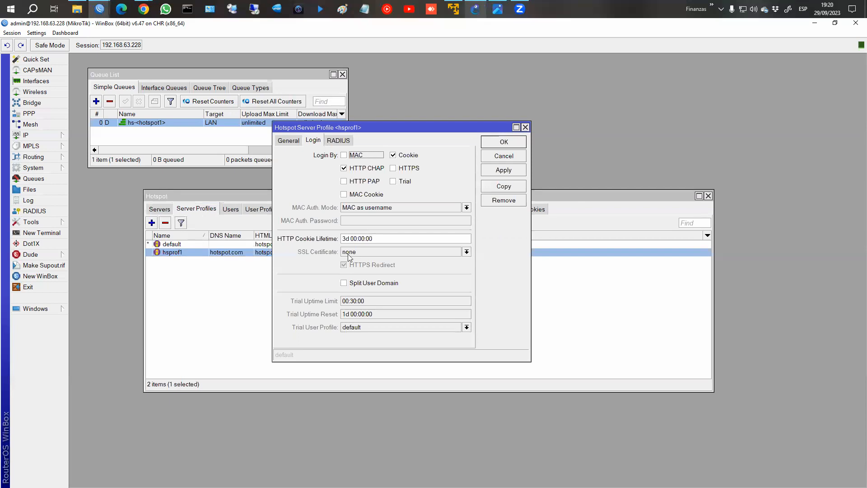
click(289, 141)
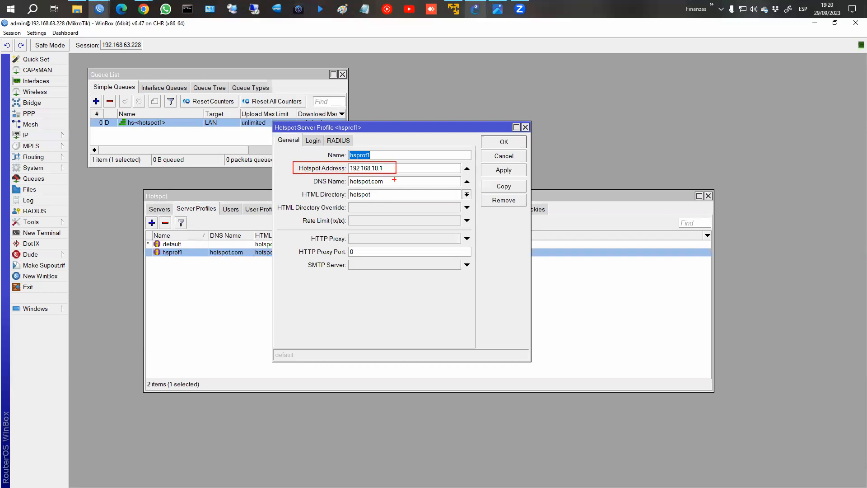
drag(306, 176, 391, 186)
drag(298, 186, 379, 200)
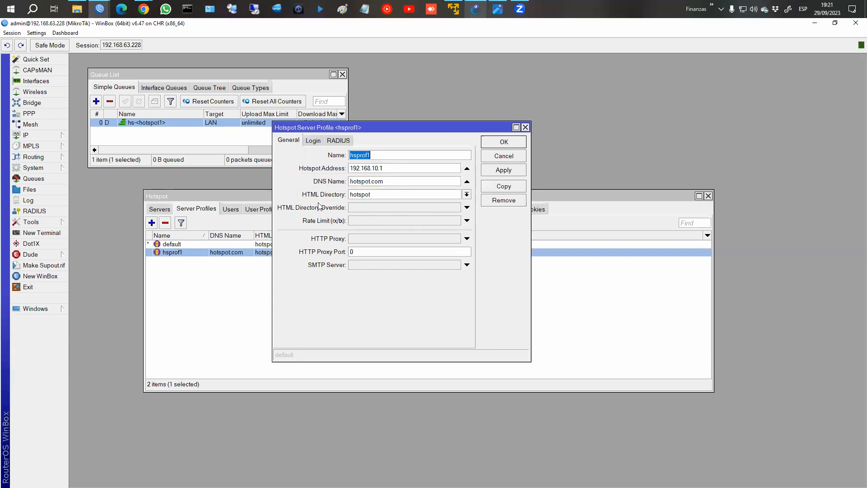
click(38, 189)
Select the hotspot login files from alogin.html to xml/rlogin.html, then close the File List.
click(107, 122)
click(123, 137)
click(125, 129)
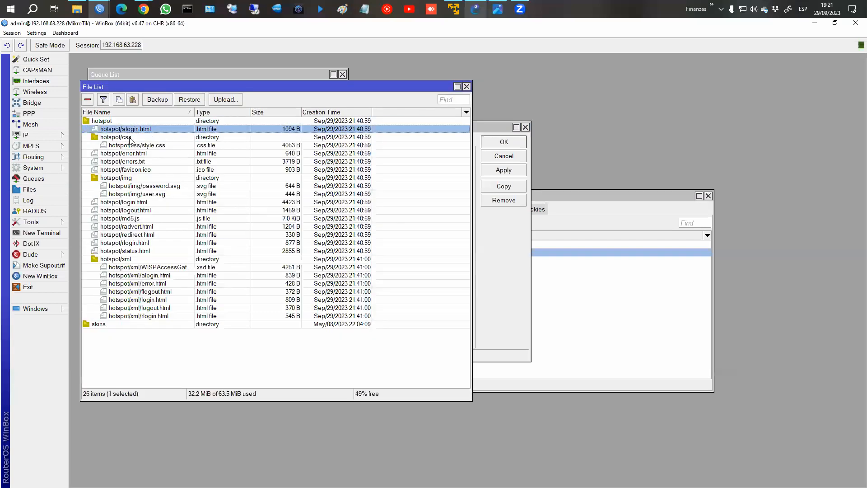
shift+click(168, 315)
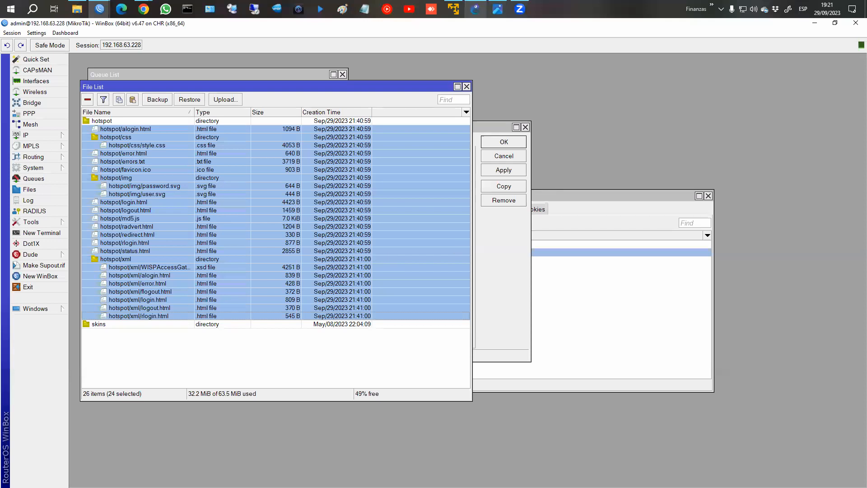
click(467, 87)
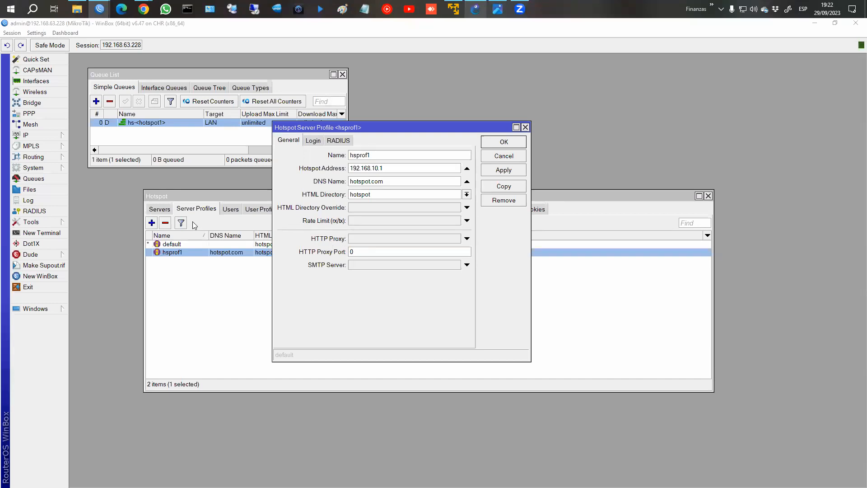
Cancel the hsprof1 profile dialog and bring up the Hotspot Users list.
drag(305, 128, 311, 138)
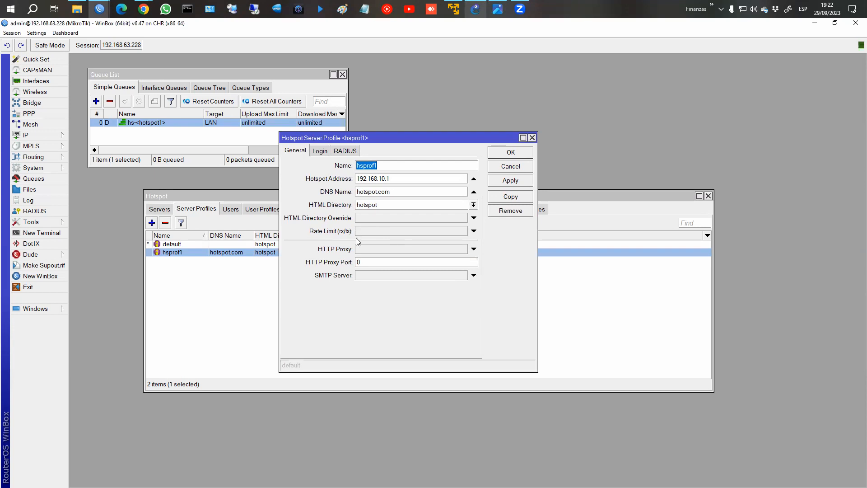
click(511, 167)
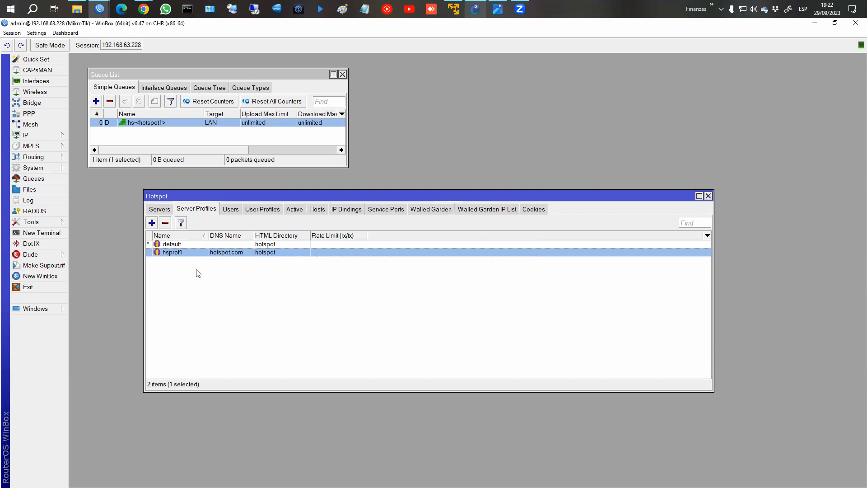
click(233, 212)
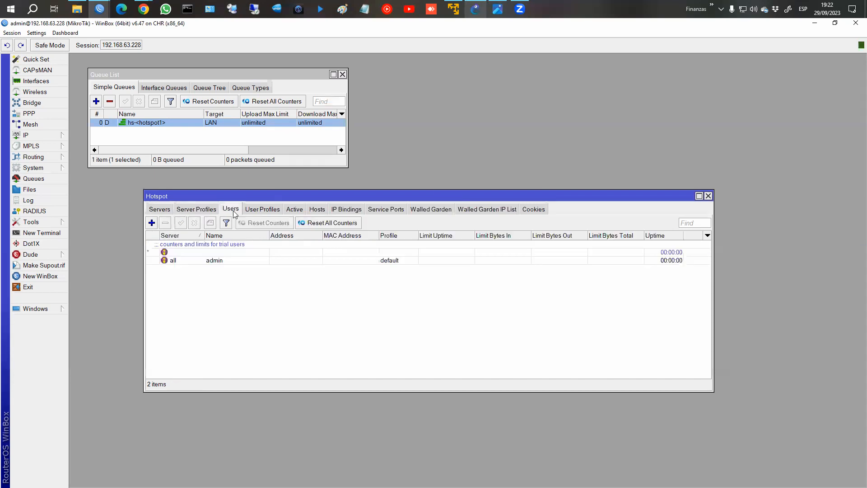
Set the admin hotspot user's server to hotspot1 and save it.
double_click(209, 265)
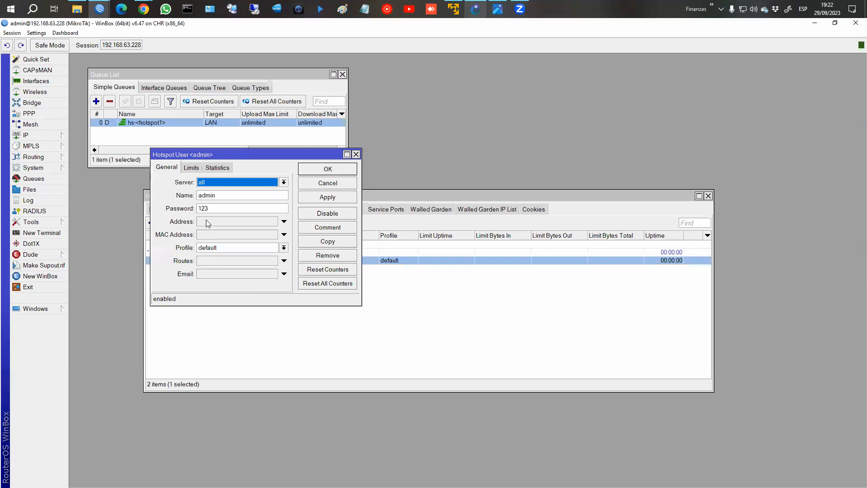
click(222, 183)
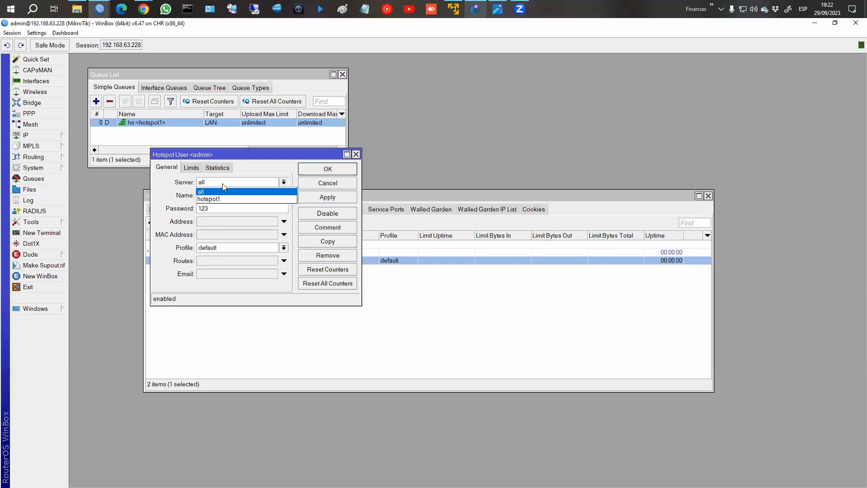
click(216, 182)
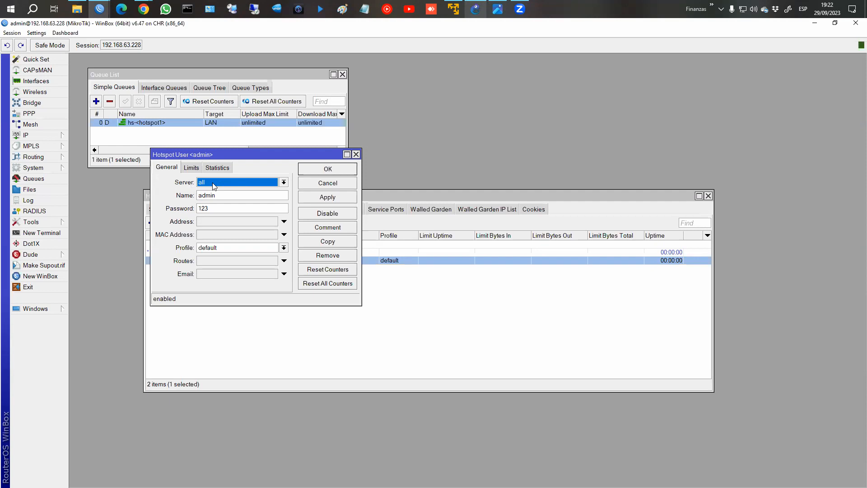
click(214, 184)
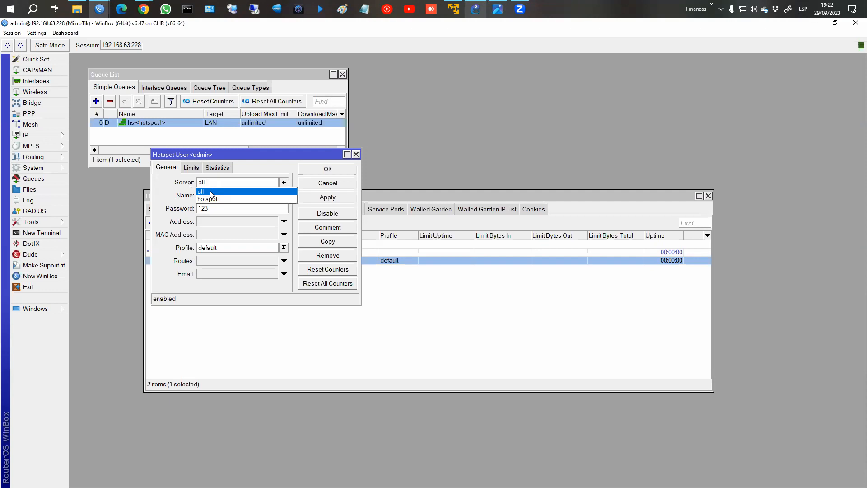
click(210, 200)
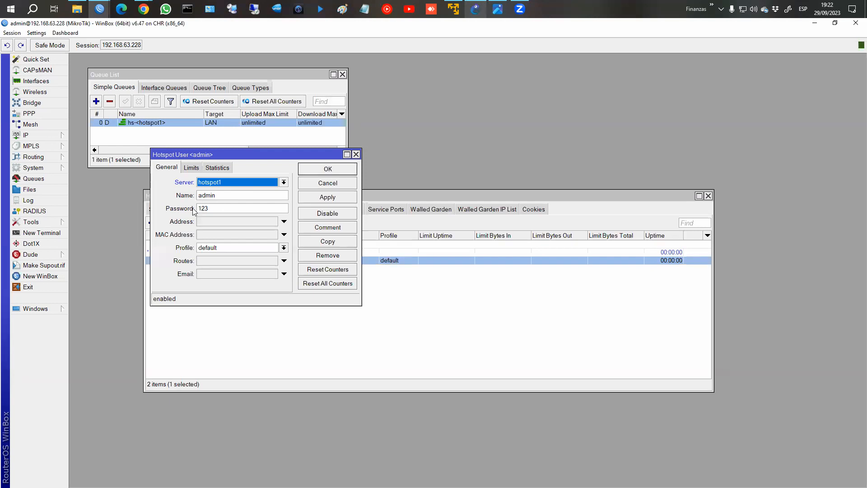
click(324, 172)
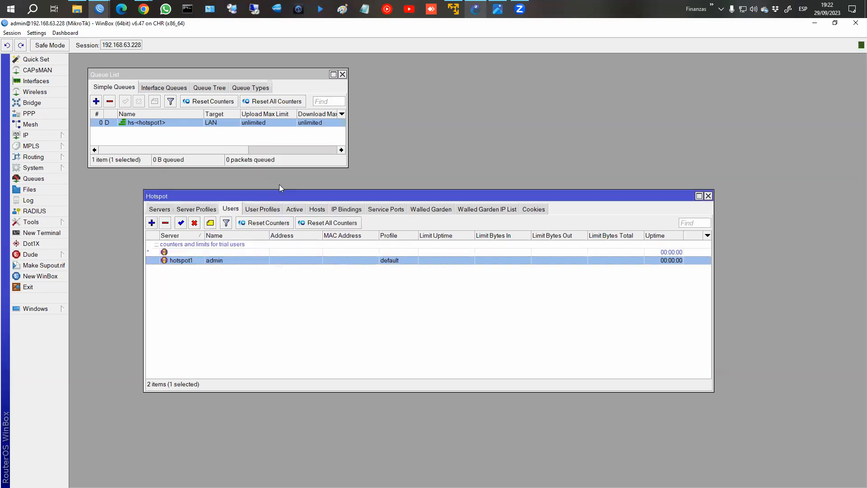
Reopen hsprof1 to view its login settings: HTTP CHAP and Cookie, 3d cookie lifetime.
click(196, 209)
double_click(215, 253)
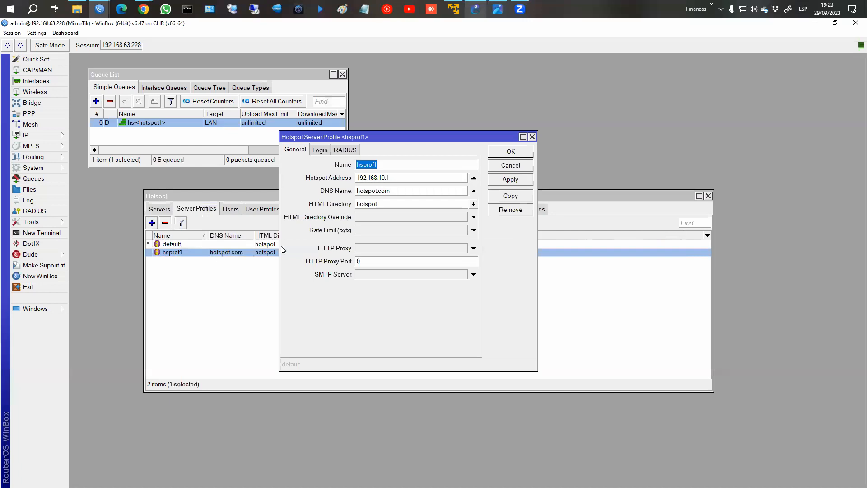
click(315, 152)
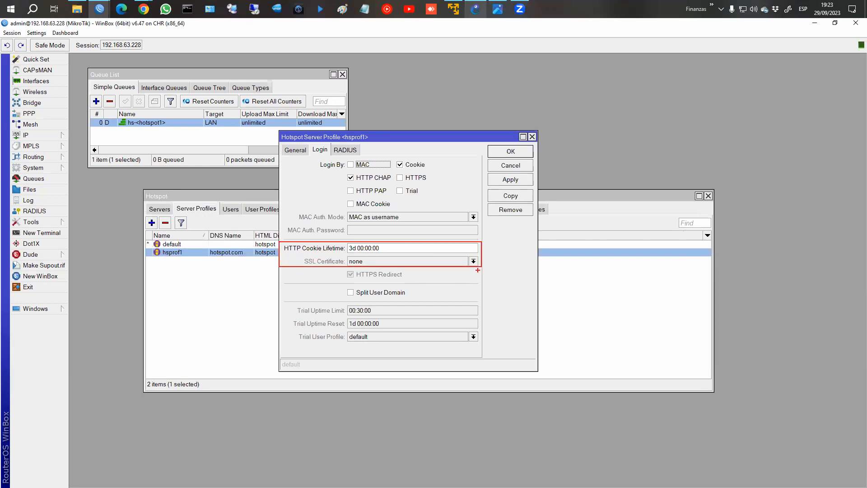
Confirm the hsprof1 profile with OK, keeping HTTP CHAP and Cookie login.
click(511, 152)
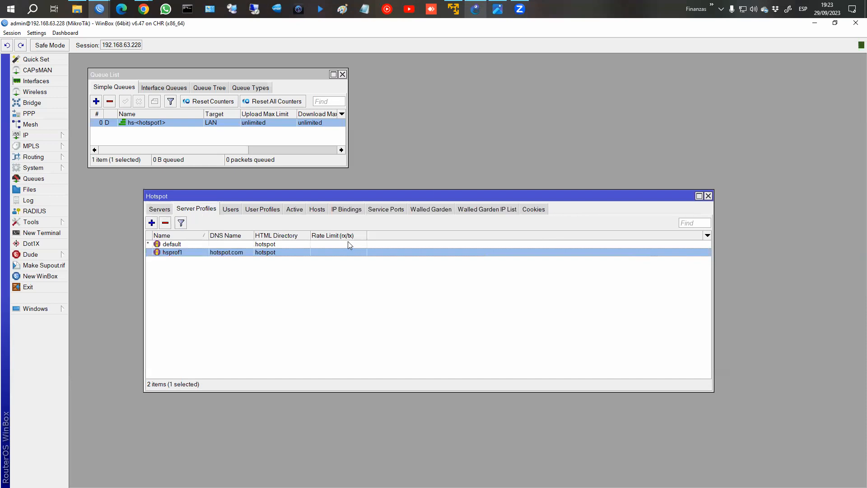
Compare the hotspot hosts at 192.168.10.253 and 192.168.10.254, then switch to the GNS3 topology.
click(324, 211)
click(312, 246)
click(311, 253)
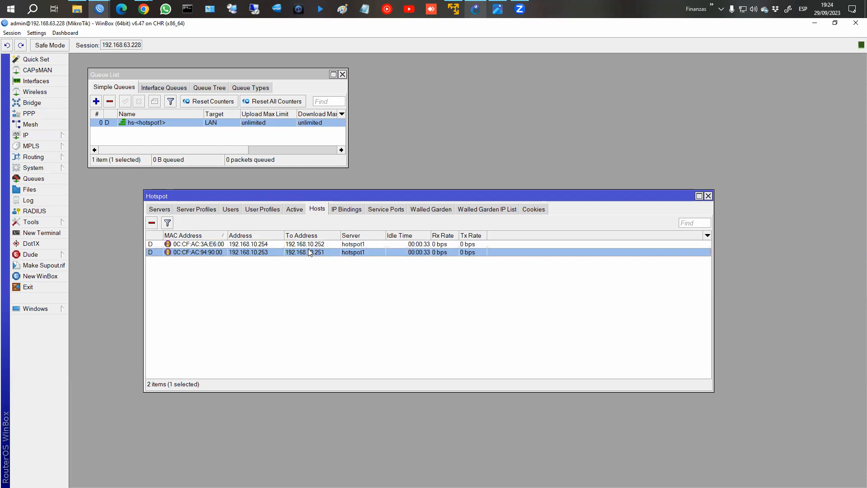
click(311, 245)
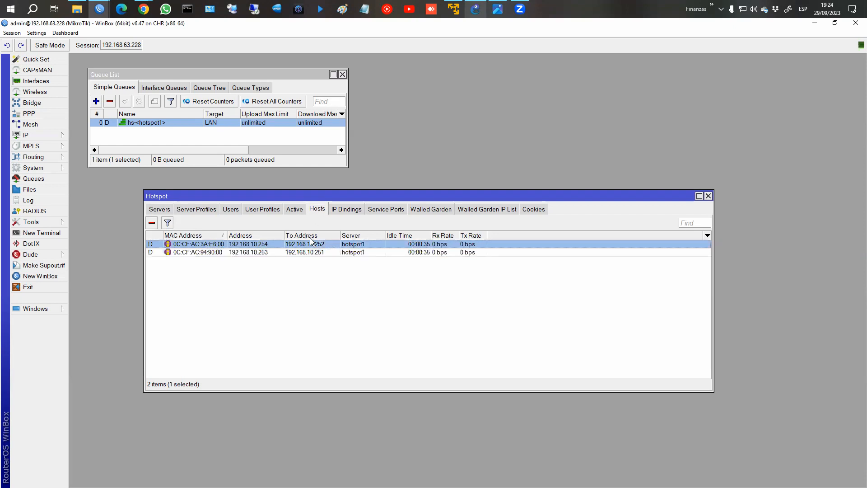
click(197, 252)
click(213, 245)
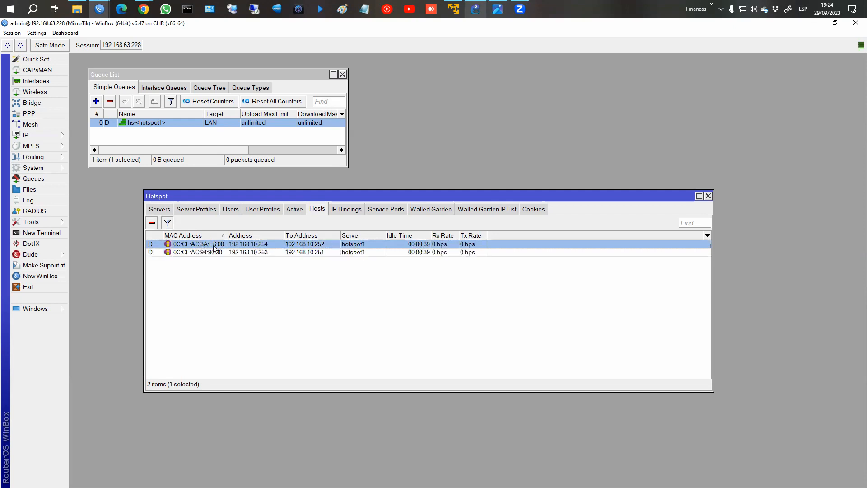
click(244, 253)
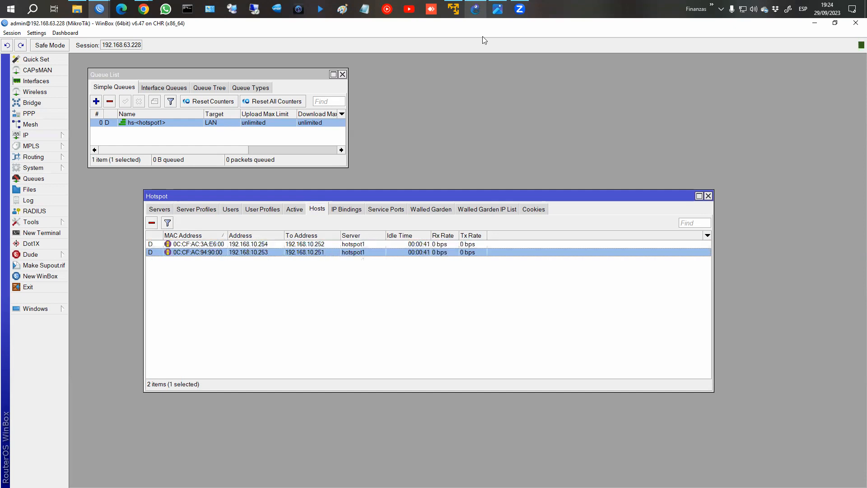
click(475, 12)
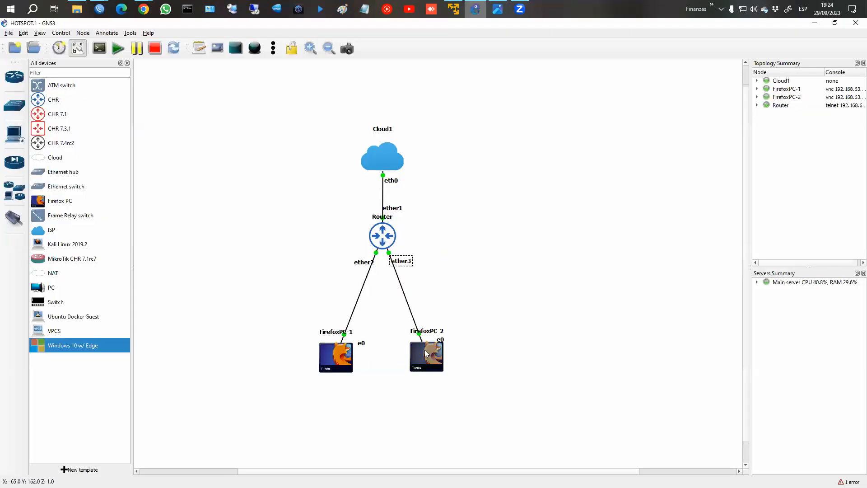
Open FirefoxPC-2's VNC console, move it aside and close its hotspot login browser.
mouse_move(433, 361)
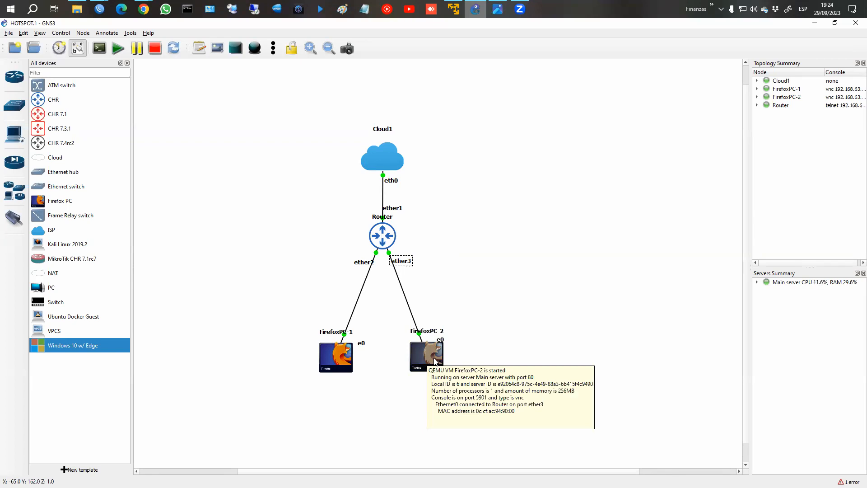
right_click(434, 361)
click(476, 160)
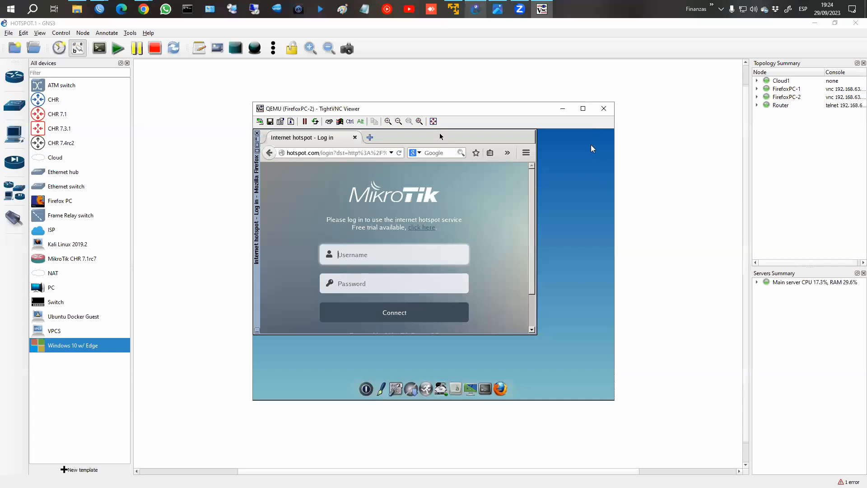
drag(446, 112, 590, 143)
click(403, 165)
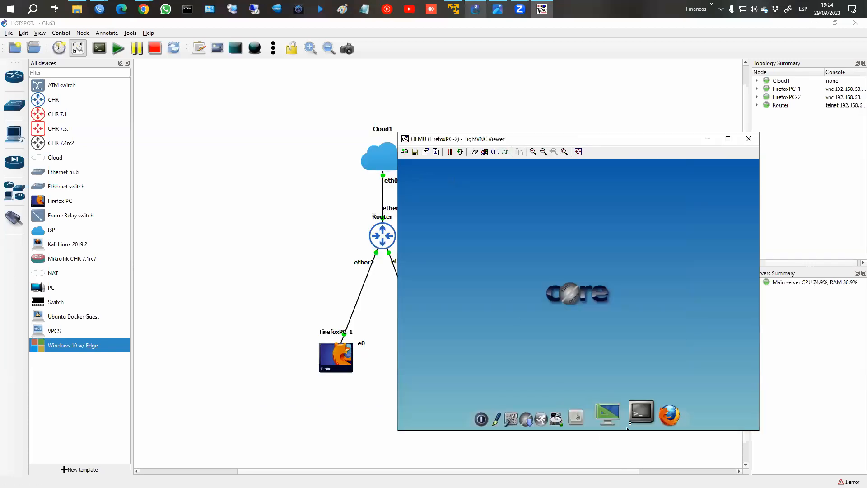
Run ifconfig on FirefoxPC-2 to confirm its 192.168.10.253 address, then return to WinBox.
click(633, 419)
text(ifconfig)
key(Return)
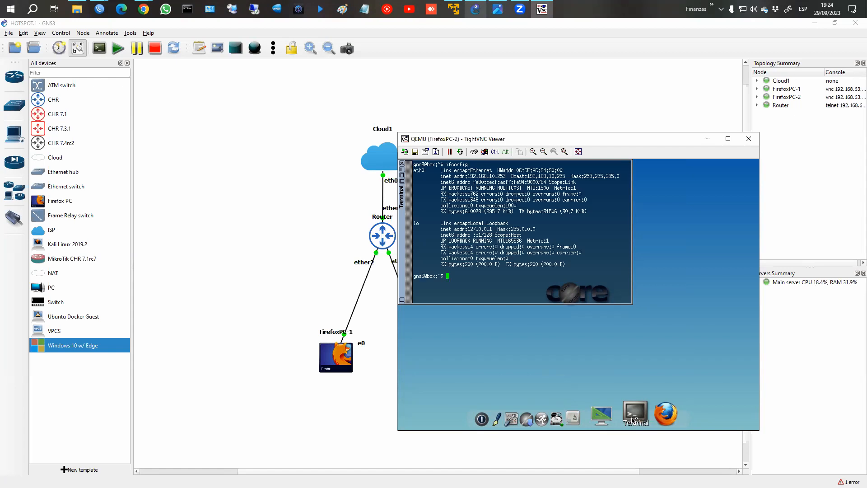
key(ctrl)
drag(465, 172, 512, 180)
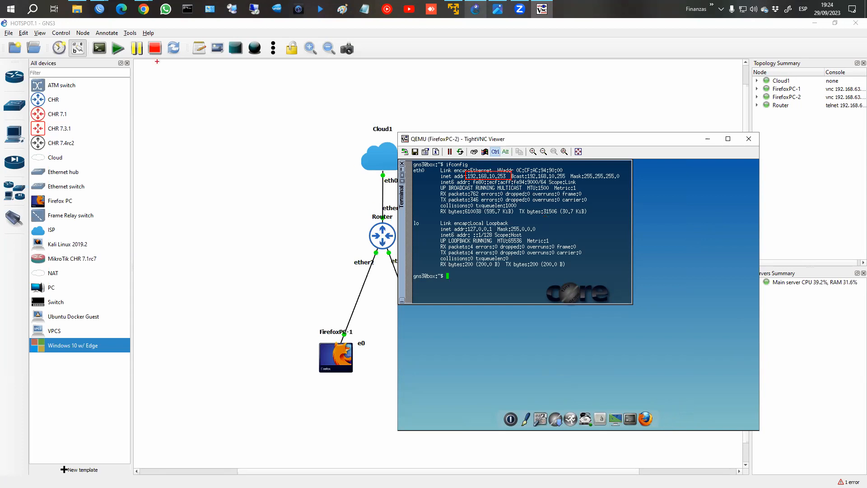
mouse_move(98, 8)
click(154, 47)
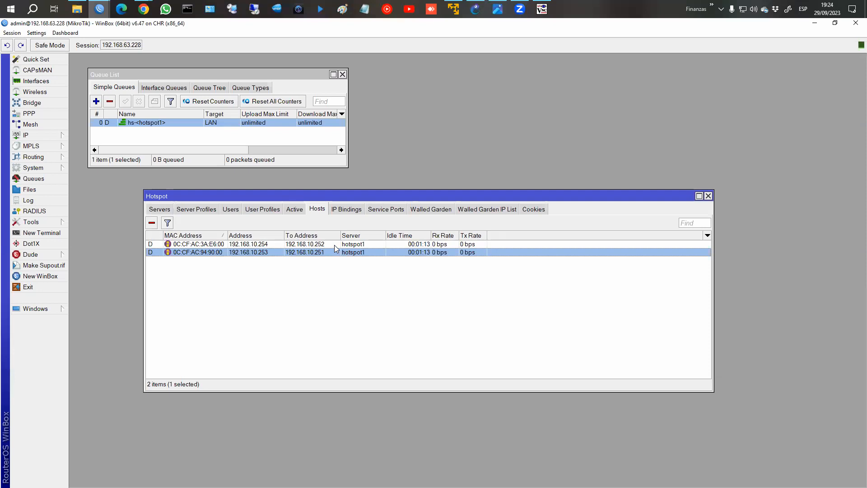
Inspect the two hotspot hosts (192.168.10.254→.252, 192.168.10.253→.251) and the empty Cookies list.
click(335, 245)
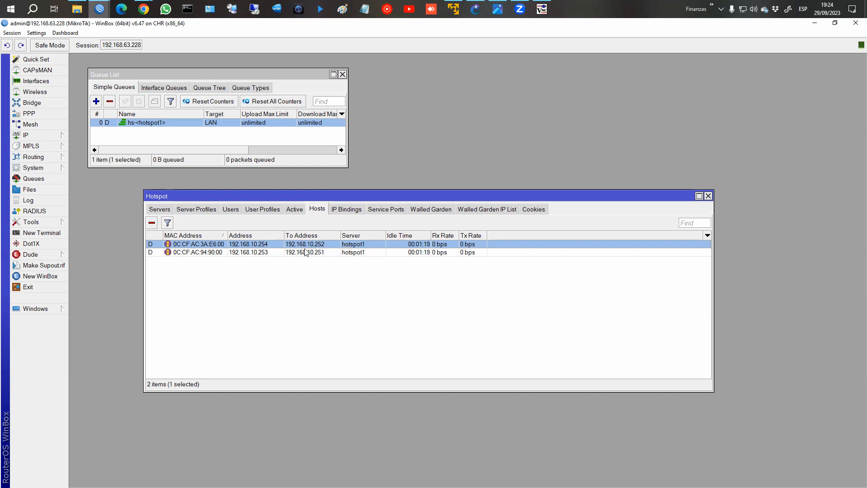
click(358, 256)
click(362, 246)
click(358, 256)
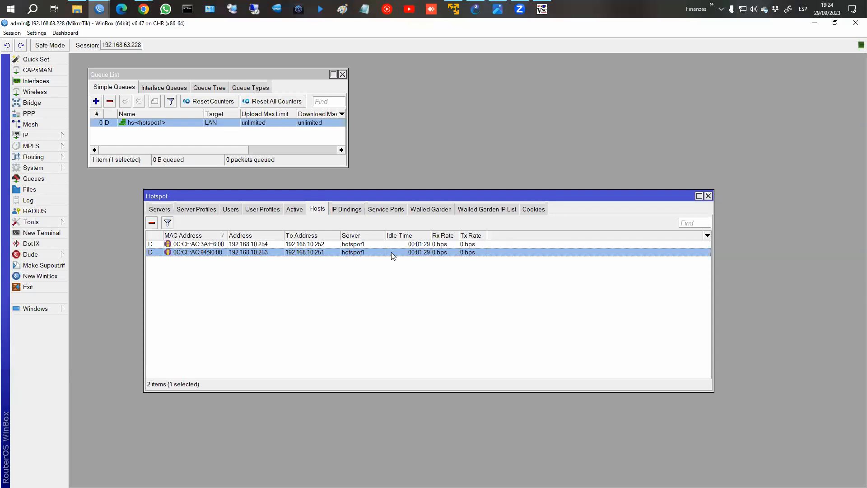
click(538, 213)
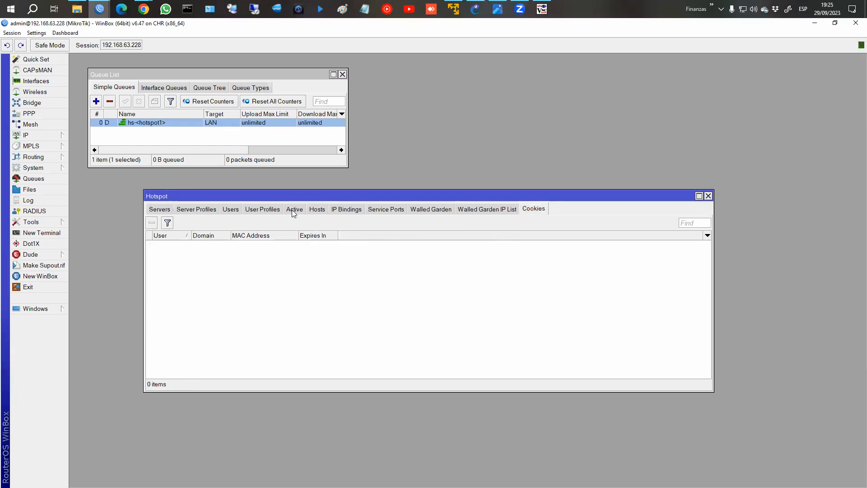
click(315, 211)
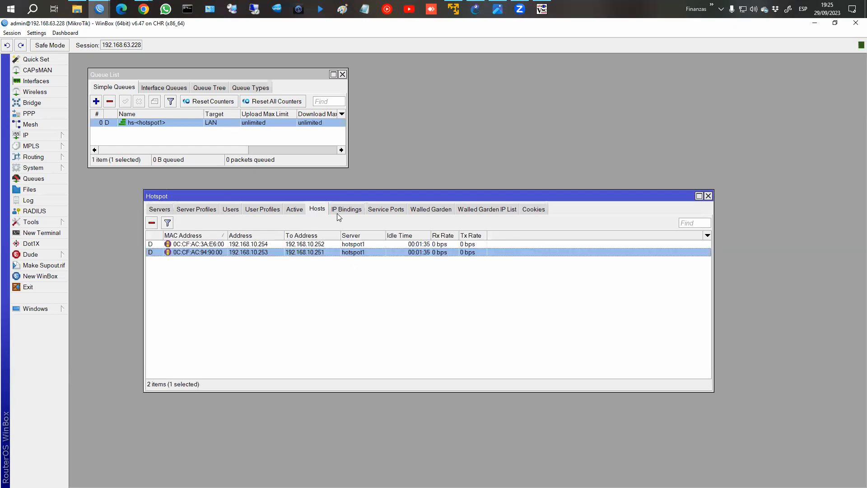
click(541, 13)
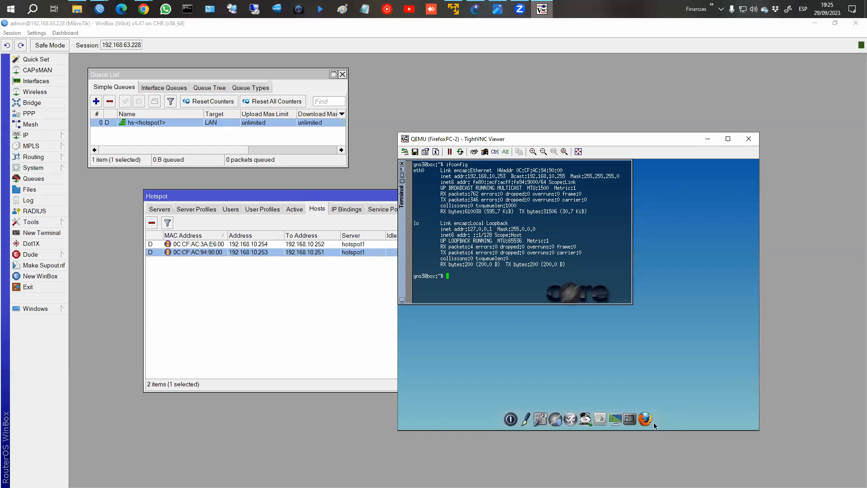
Ping fb.com from FirefoxPC-2, fixing the mistyped address, and confirm 0% packet loss.
text(ping fb.cvom)
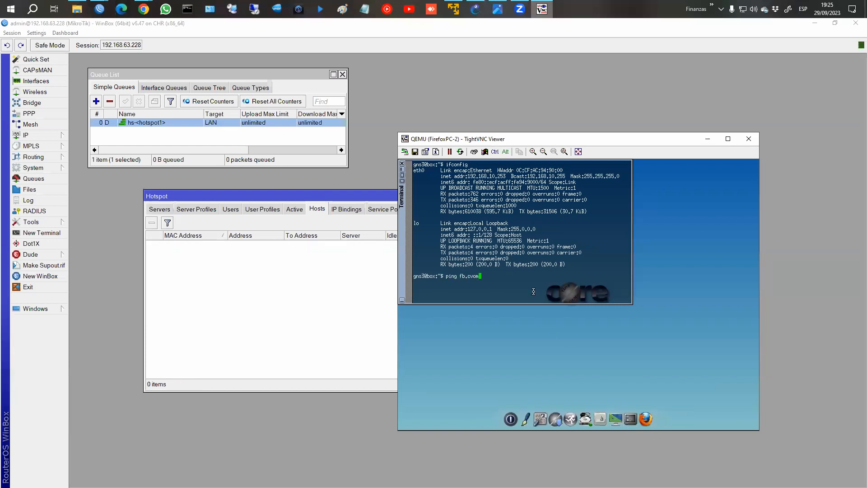
key(Return)
key(Up)
key(BackSpace)
key(BackSpace)
key(BackSpace)
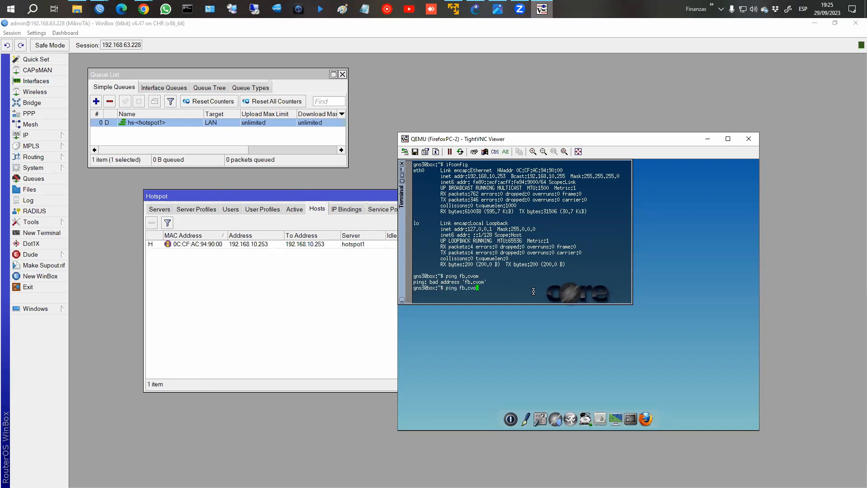
text(om)
key(Return)
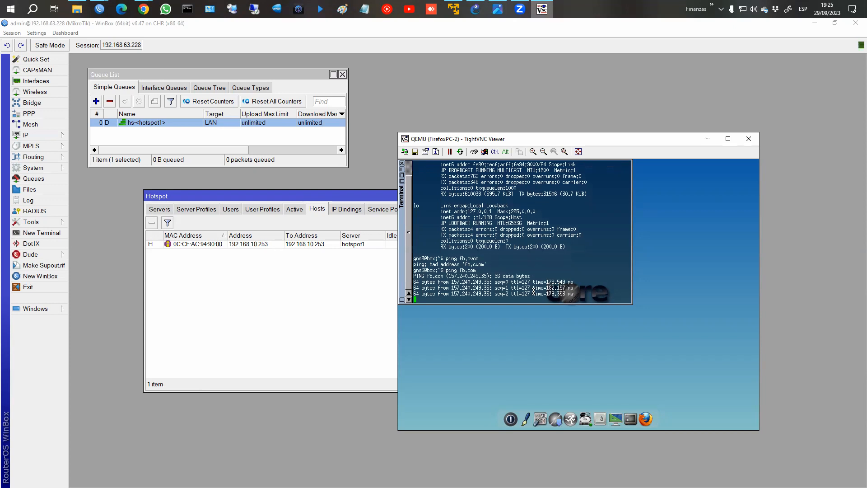
key(ctrl+c)
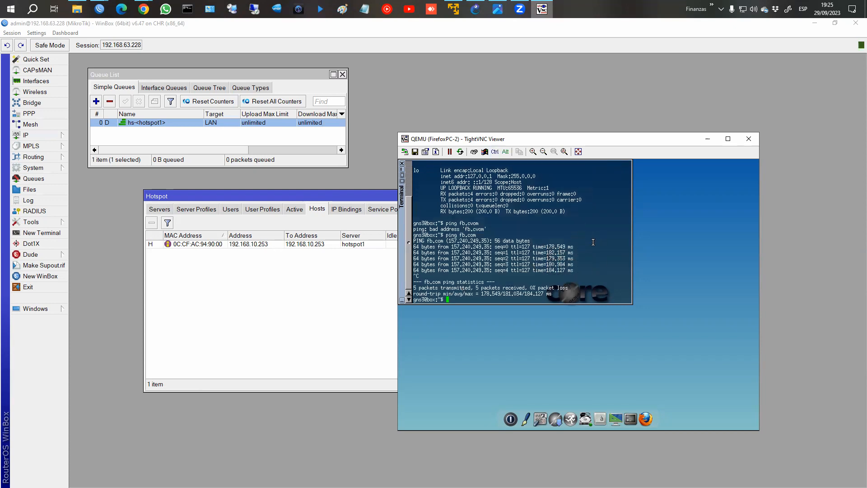
click(342, 294)
click(348, 209)
click(387, 209)
click(428, 210)
click(318, 244)
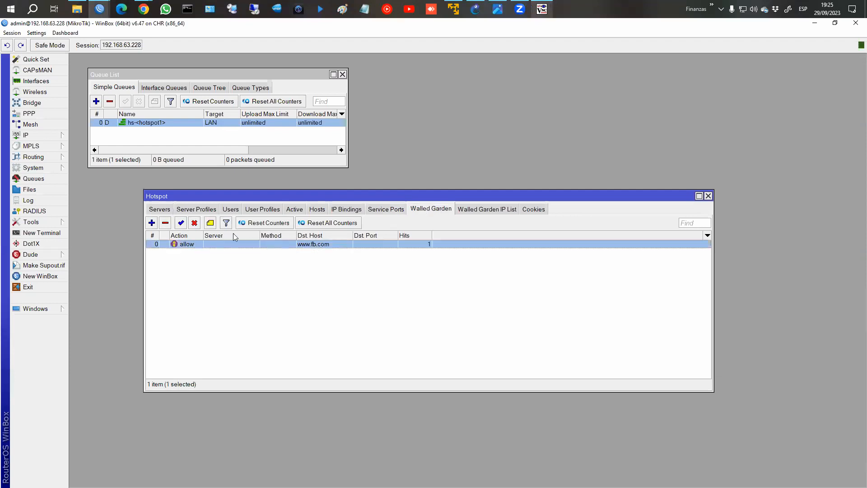
click(194, 223)
click(460, 210)
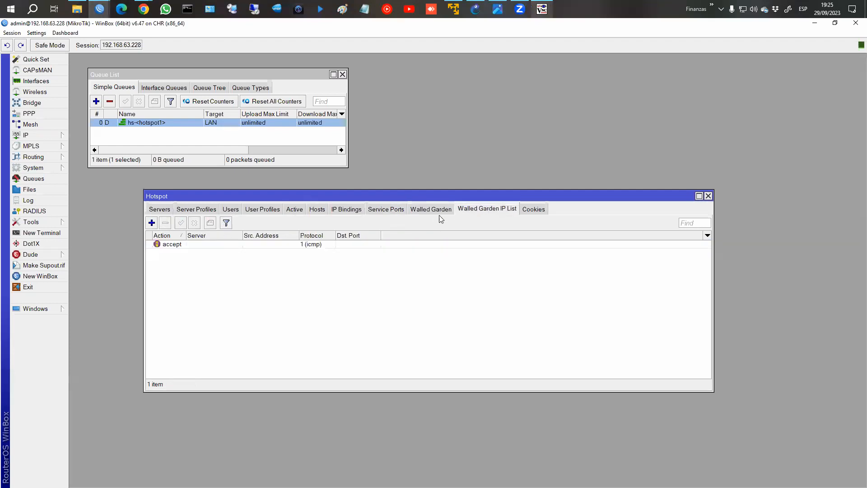
click(242, 244)
click(194, 223)
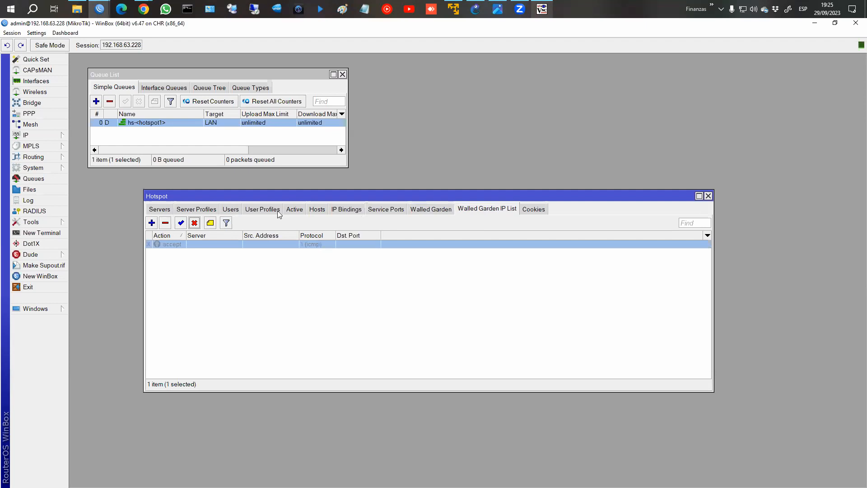
Check the single remaining host 192.168.10.253, then rerun ping fb.com on FirefoxPC-2.
click(311, 211)
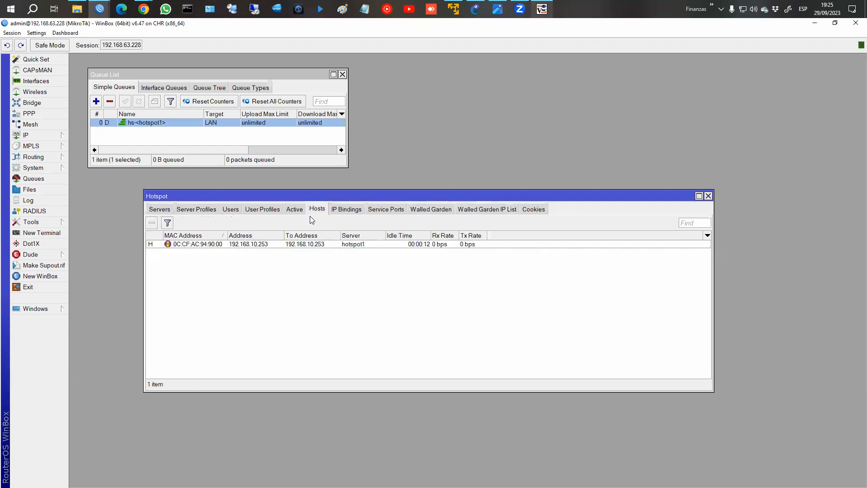
click(290, 247)
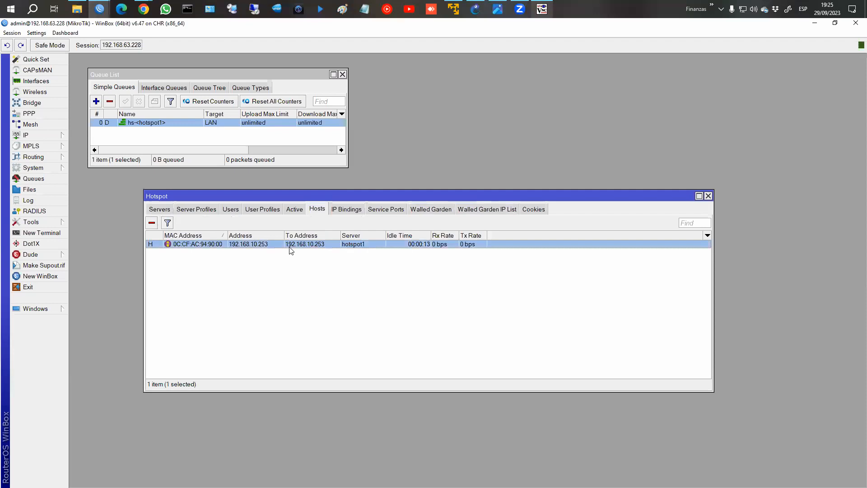
click(542, 9)
key(Up)
key(Return)
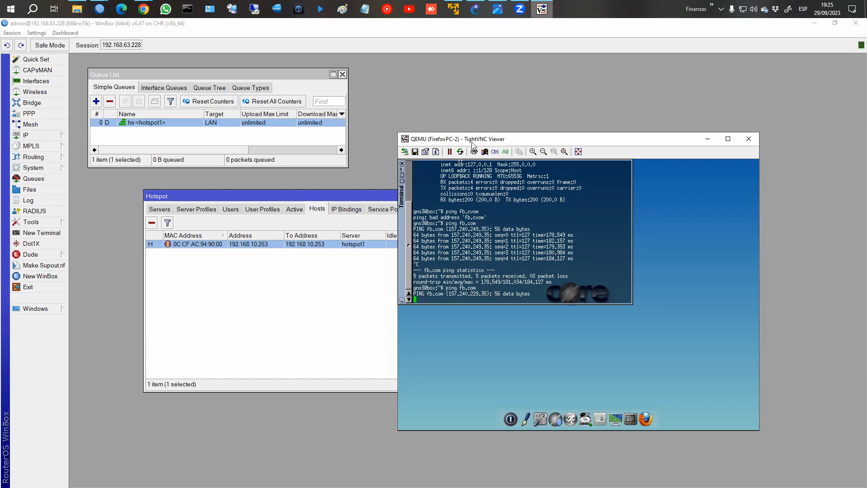
Stop and rerun ping fb.com (157.240.229.35) several times, each attempt failing with 100% loss.
drag(472, 143, 535, 139)
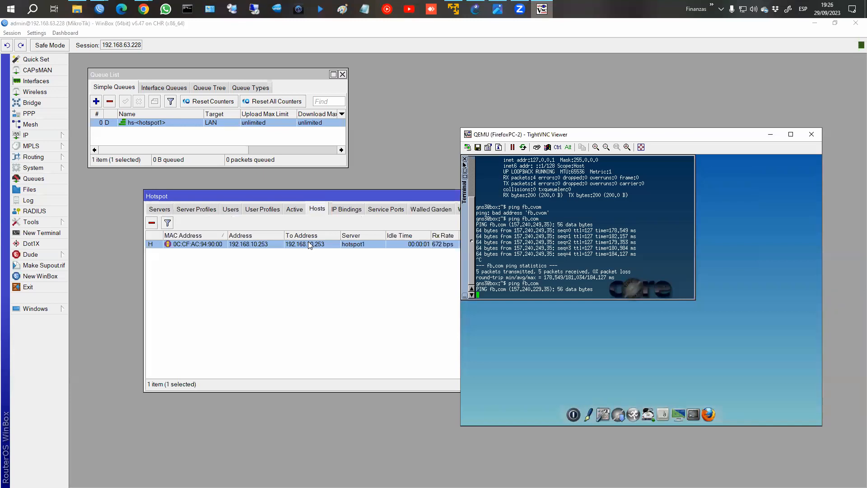
drag(511, 290, 554, 289)
click(553, 294)
key(ctrl+c)
key(Up)
key(Return)
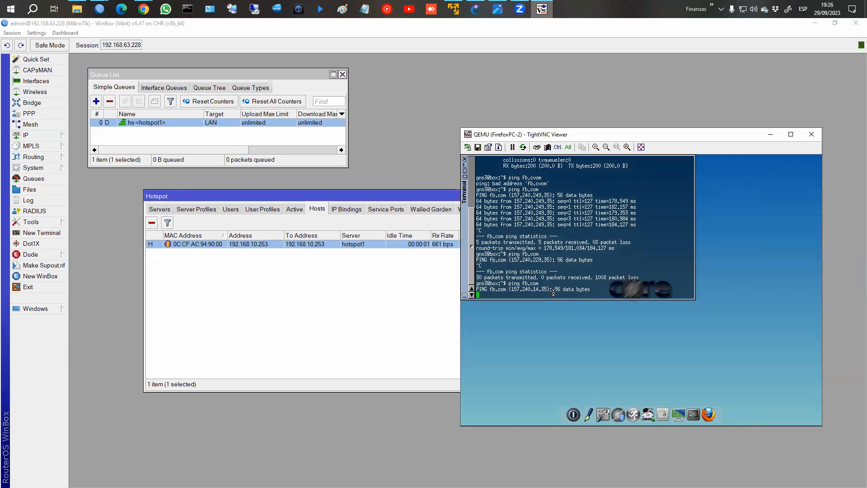
key(ctrl+c)
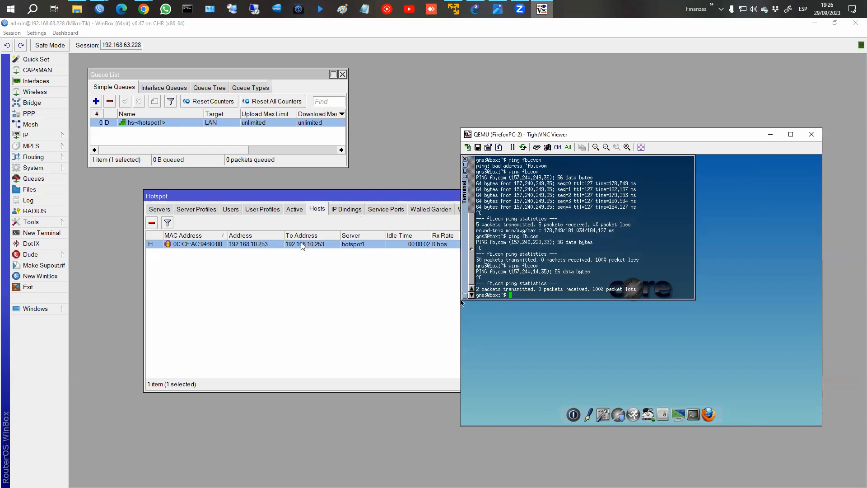
key(Up)
key(Return)
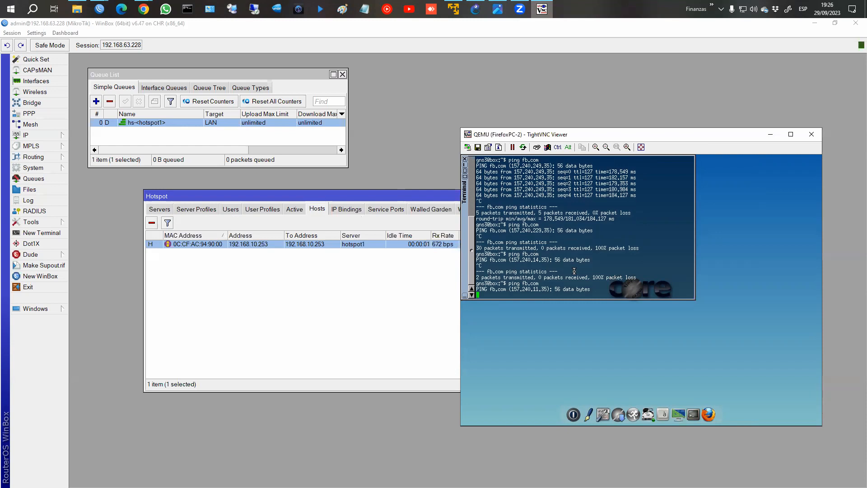
Check the Route List's default 0.0.0.0/0 route via 192.168.63.2, close it, and return to FirefoxPC-2.
click(45, 138)
click(100, 295)
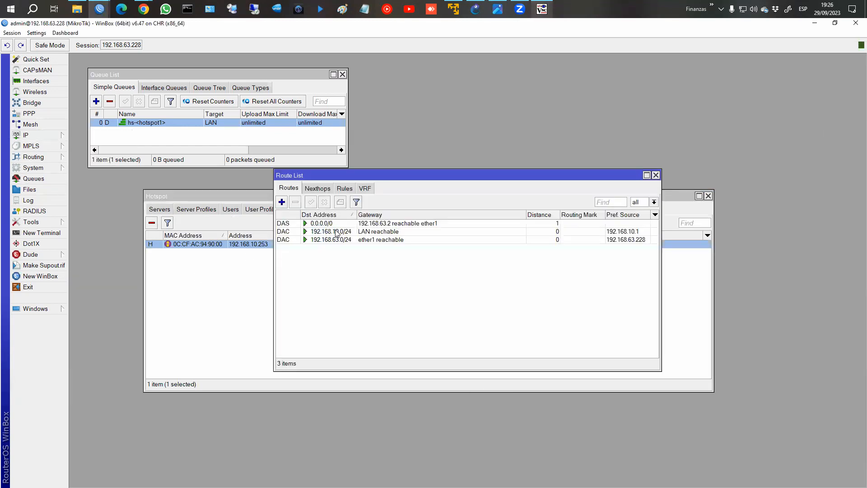
click(335, 226)
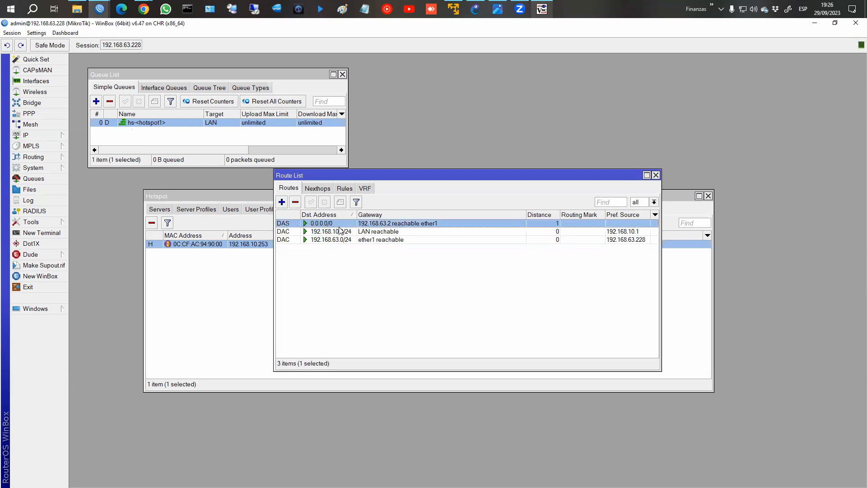
click(656, 176)
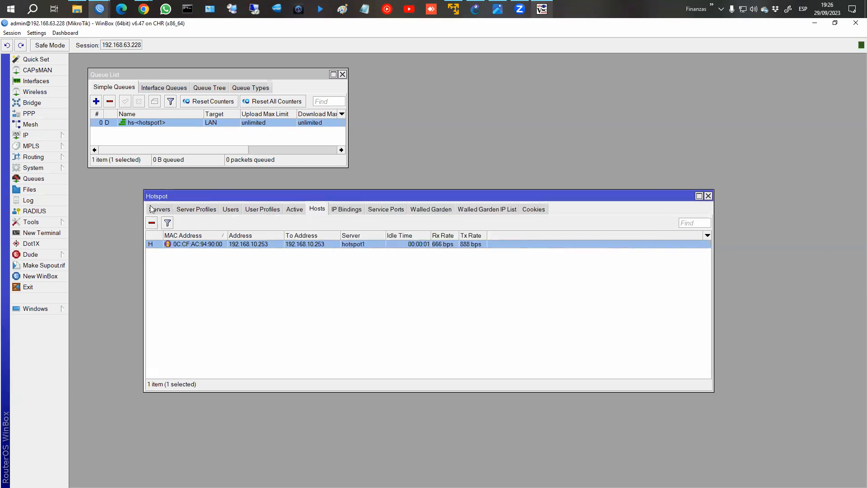
click(542, 9)
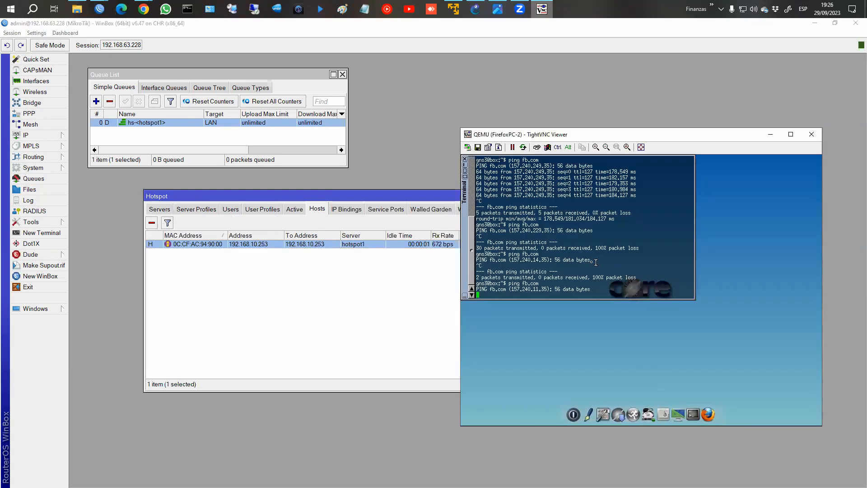
Load fb.com in Firefox to get the hotspot login page, then show WinBox's empty Active list.
click(597, 244)
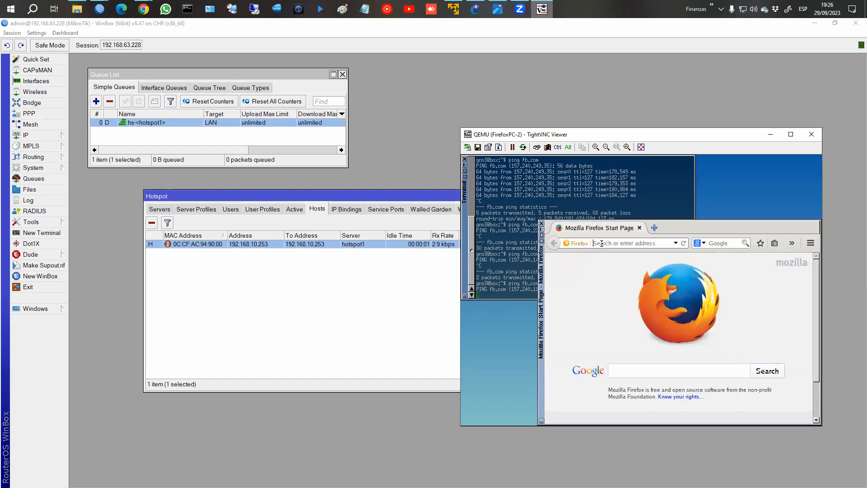
text(fb.com)
key(Return)
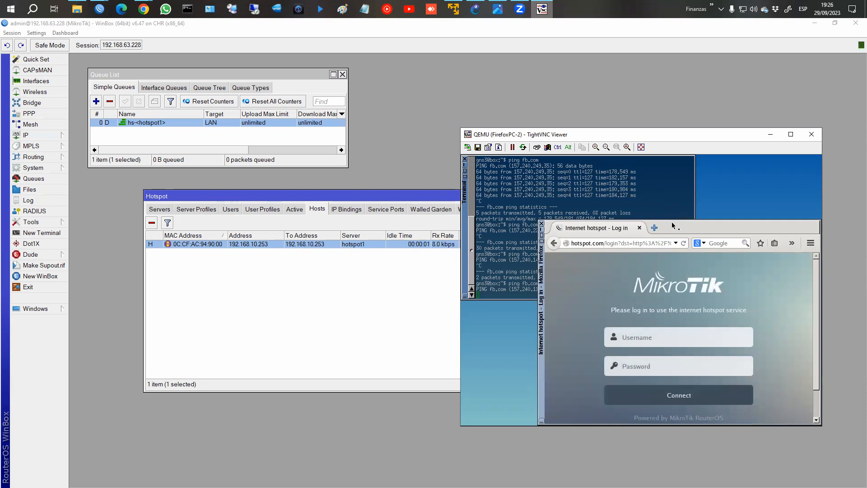
drag(690, 128, 690, 62)
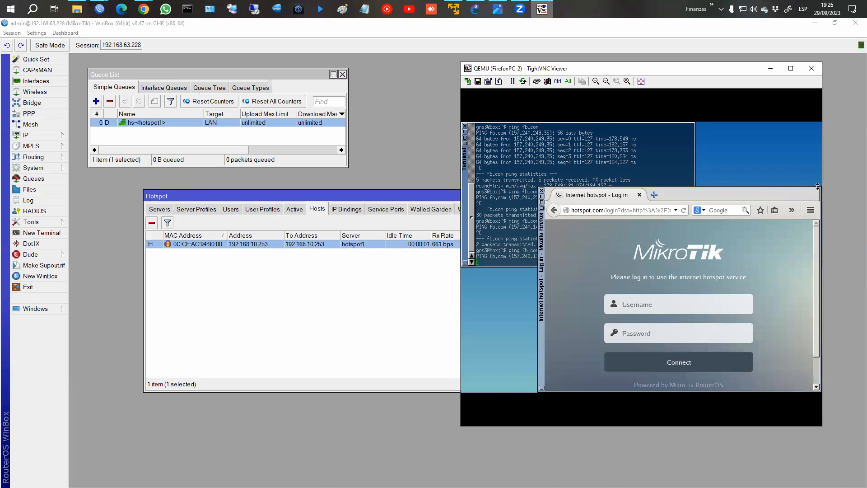
drag(819, 189, 805, 123)
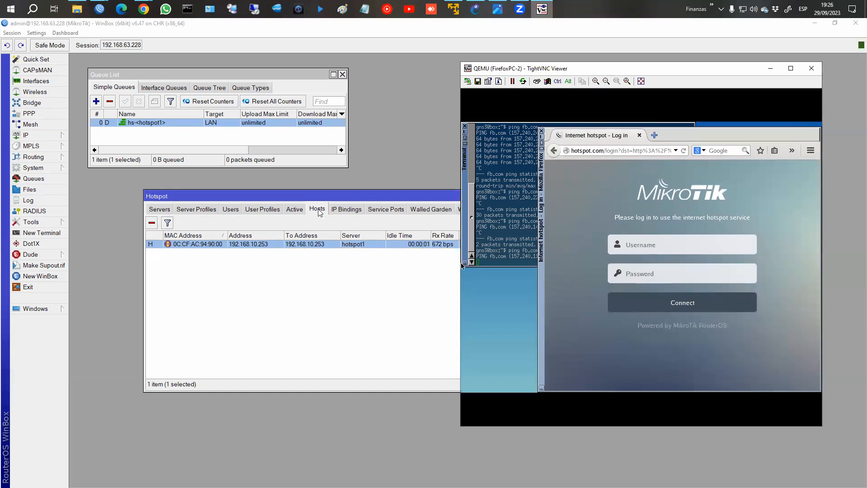
click(314, 250)
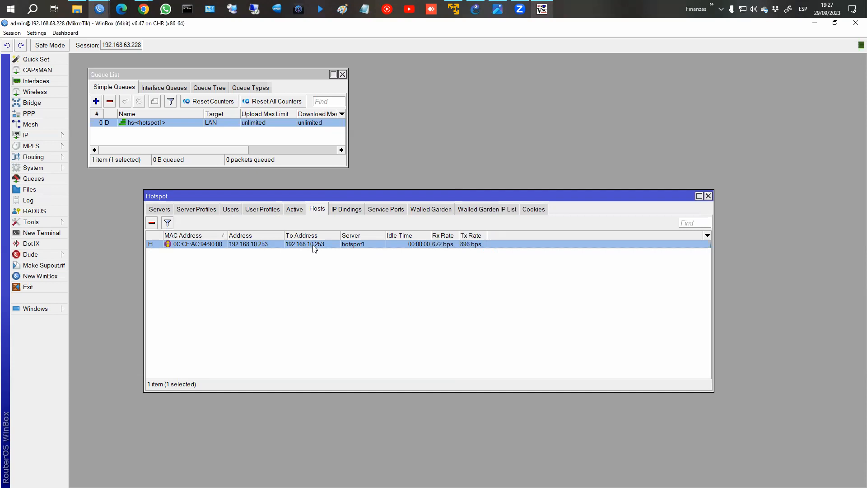
click(295, 210)
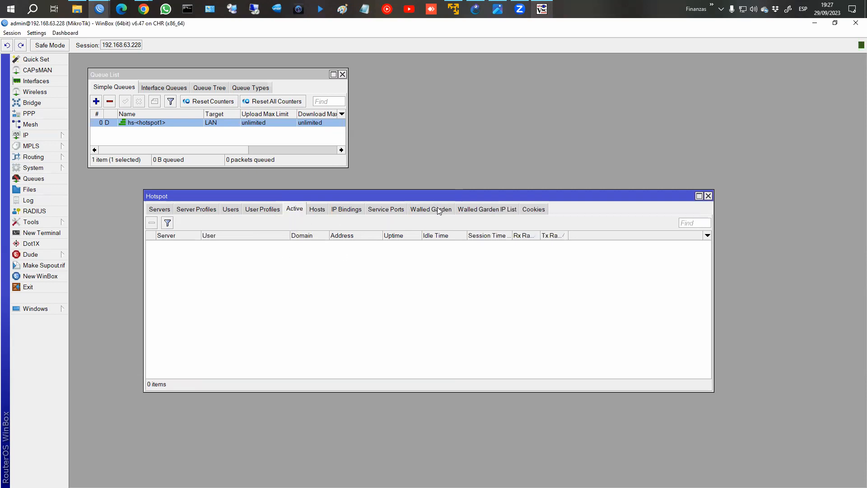
Sign in on the hotspot login page with the admin username and password, then check WinBox's Active list.
click(542, 9)
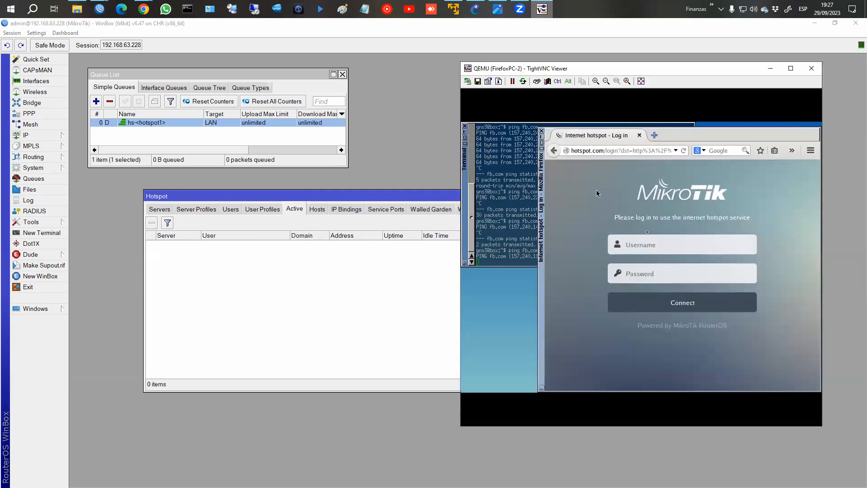
click(662, 249)
text(adi)
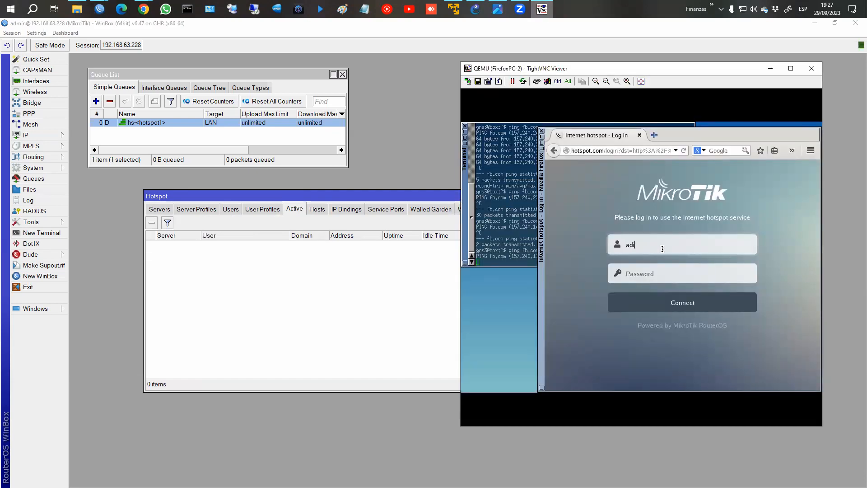
text(nmin)
key(Tab)
text(123)
click(683, 302)
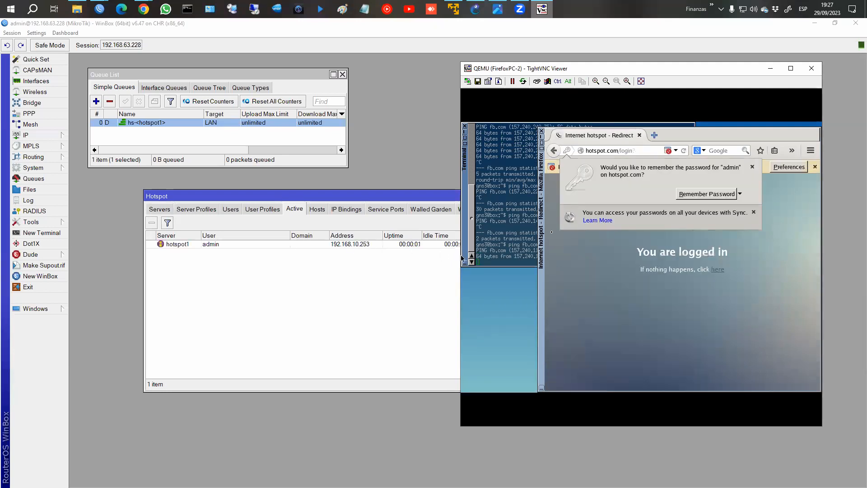
click(304, 233)
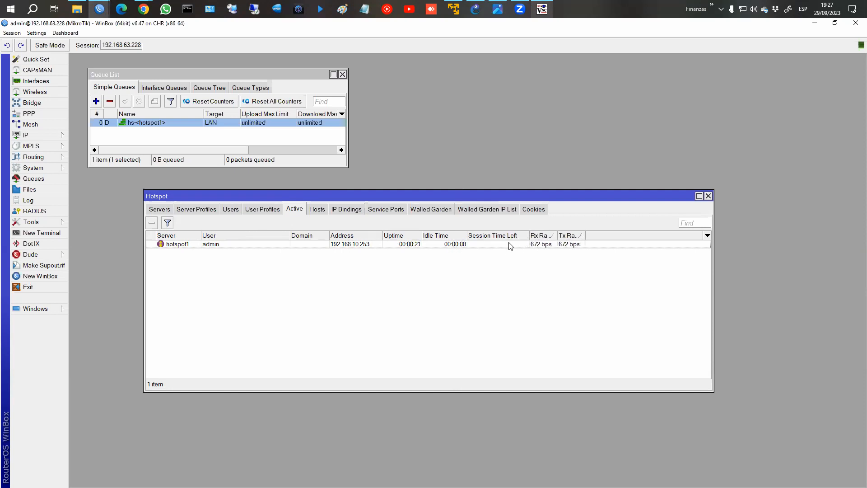
Widen the Rx Rate column, then rerun ping fb.com from the logged-in client: 17/17 replies, 0% loss.
drag(558, 234, 623, 234)
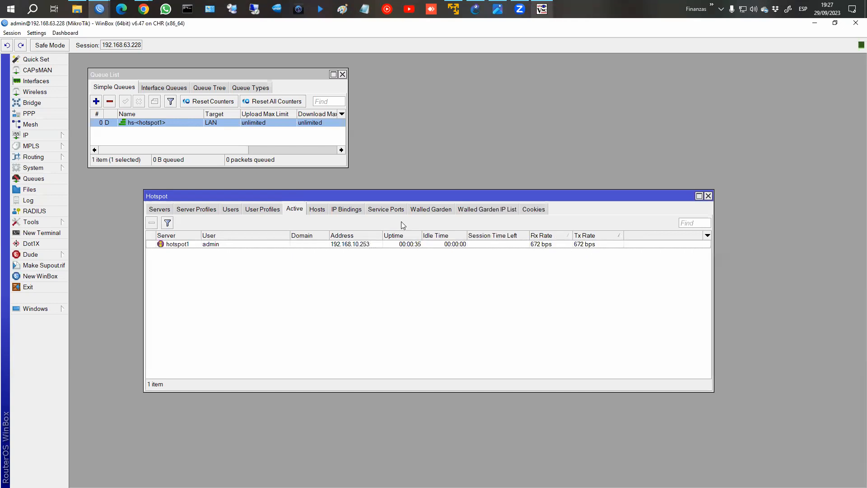
click(542, 9)
click(507, 197)
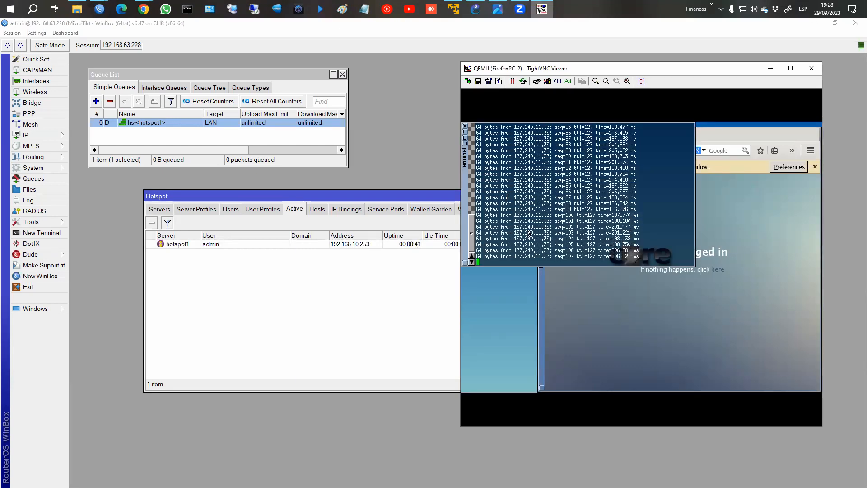
key(ctrl+c)
key(Up)
key(Return)
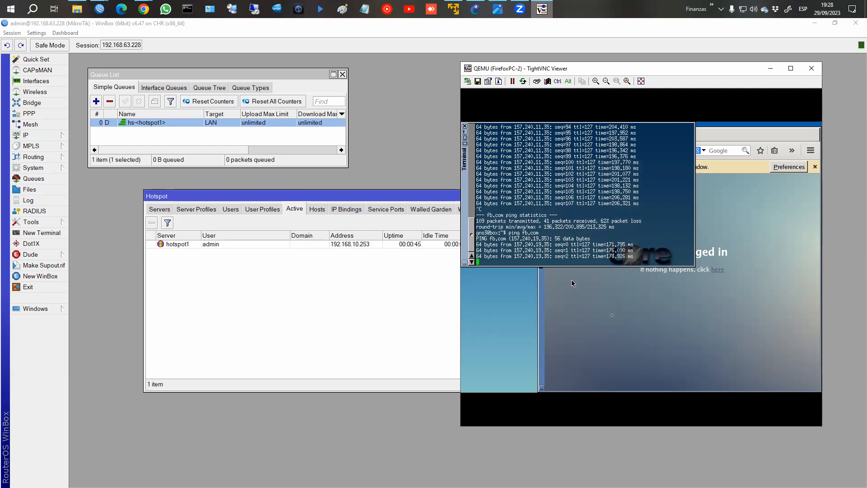
click(612, 313)
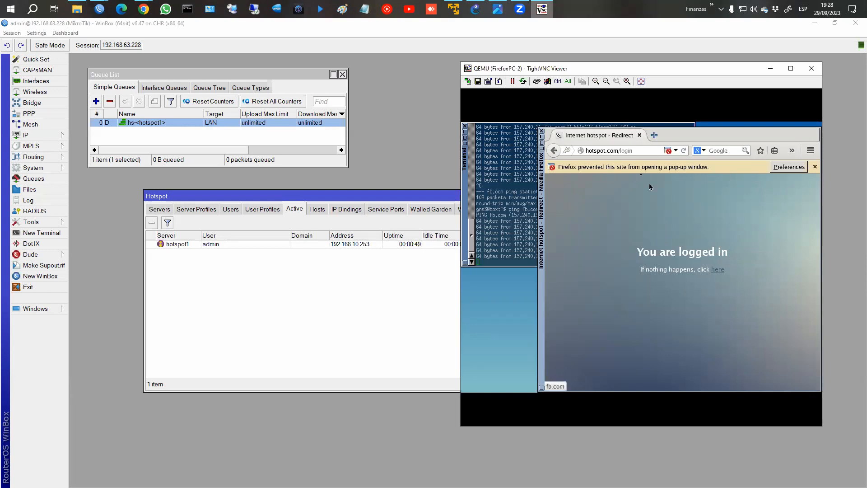
click(507, 251)
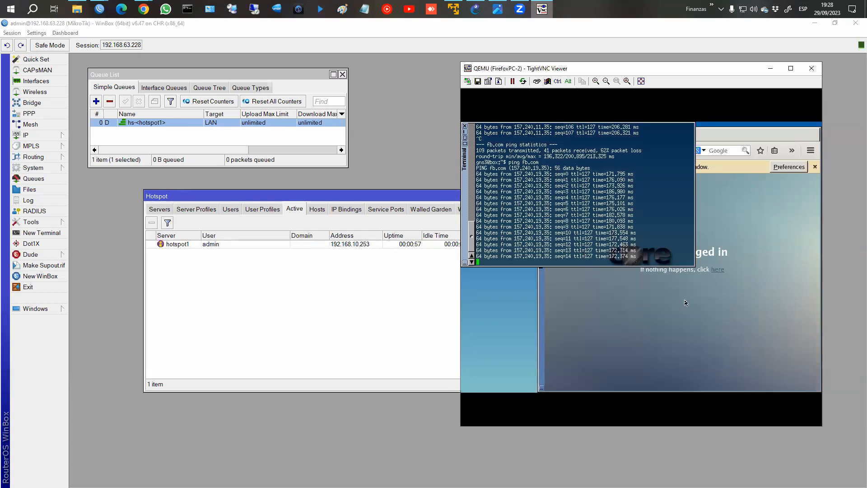
key(ctrl+c)
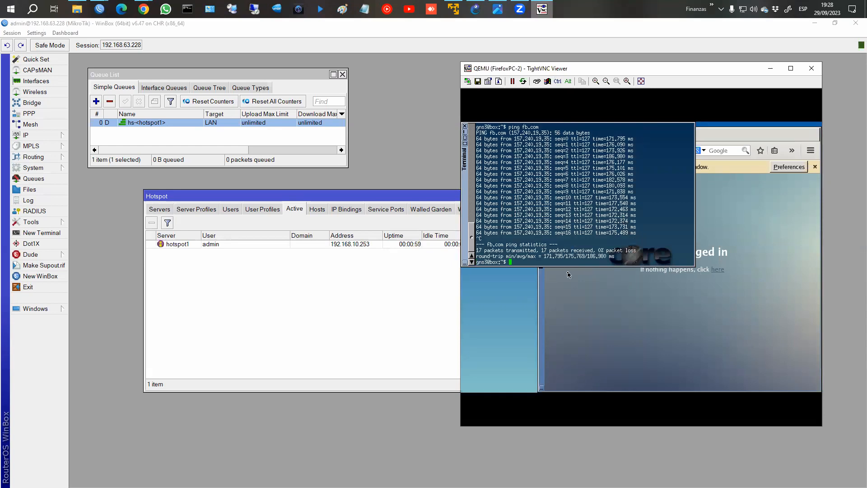
click(671, 296)
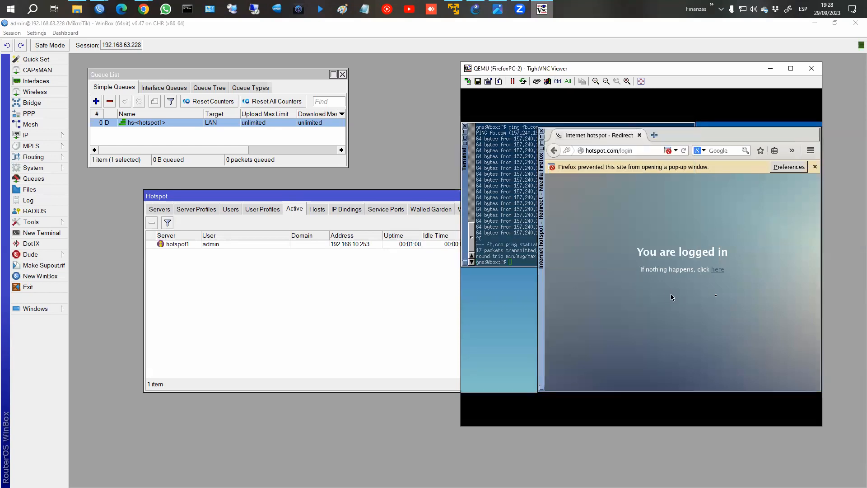
Open the hotspot status page, highlight the IP, bytes up/down and connected time, then log out.
click(722, 271)
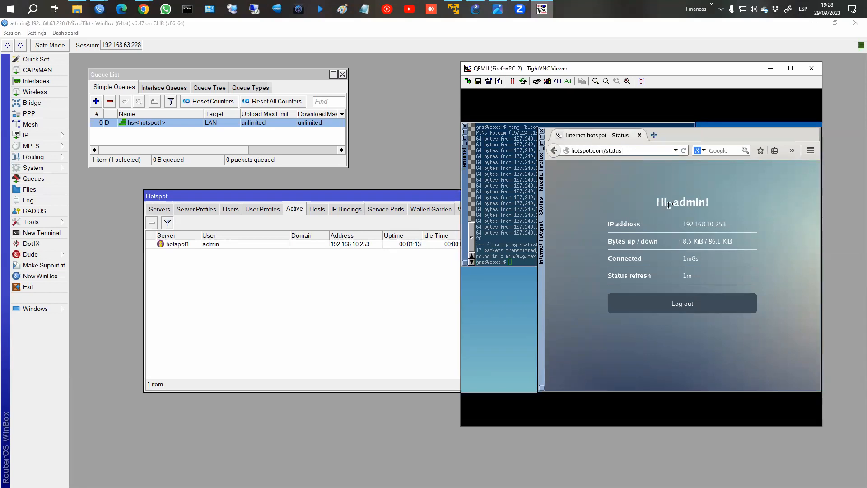
drag(675, 202, 727, 225)
click(729, 226)
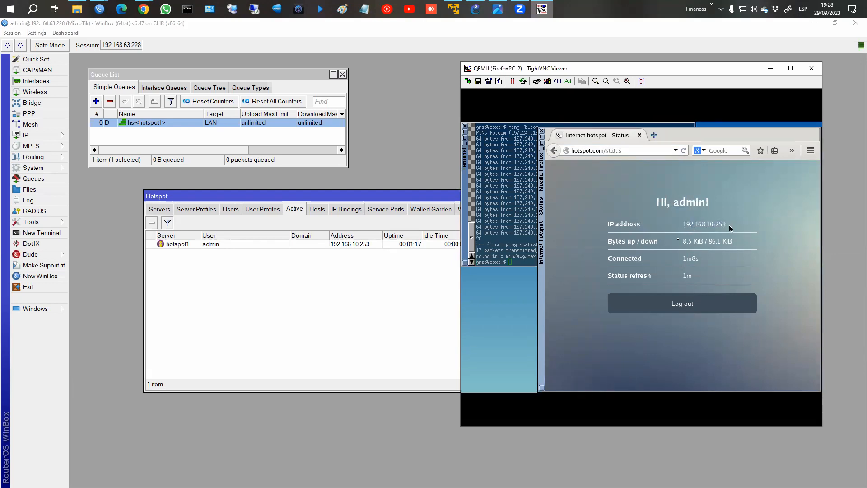
drag(618, 238, 747, 242)
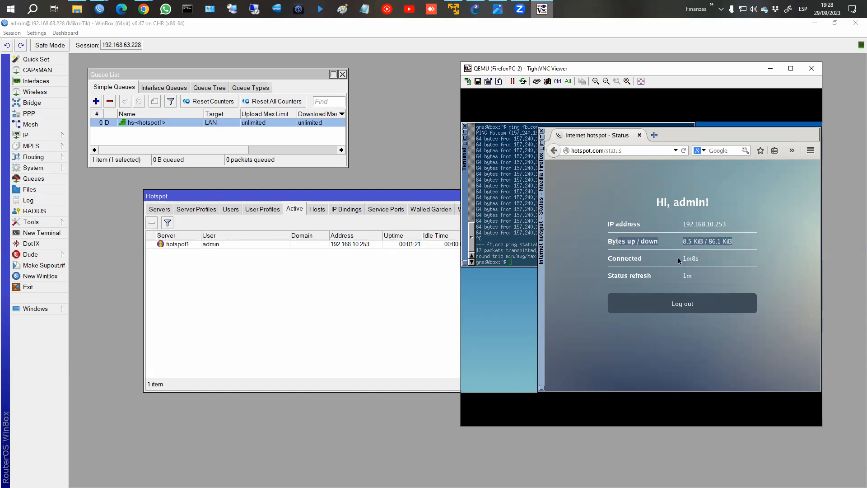
drag(679, 260, 720, 260)
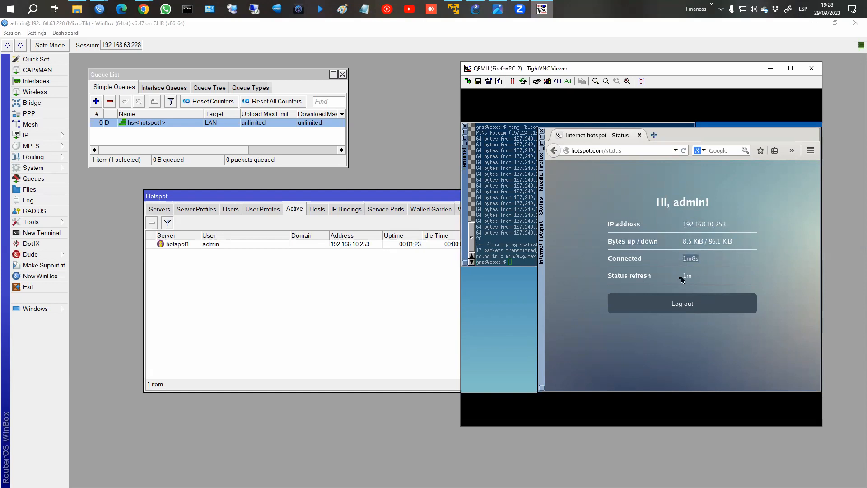
drag(611, 278, 707, 281)
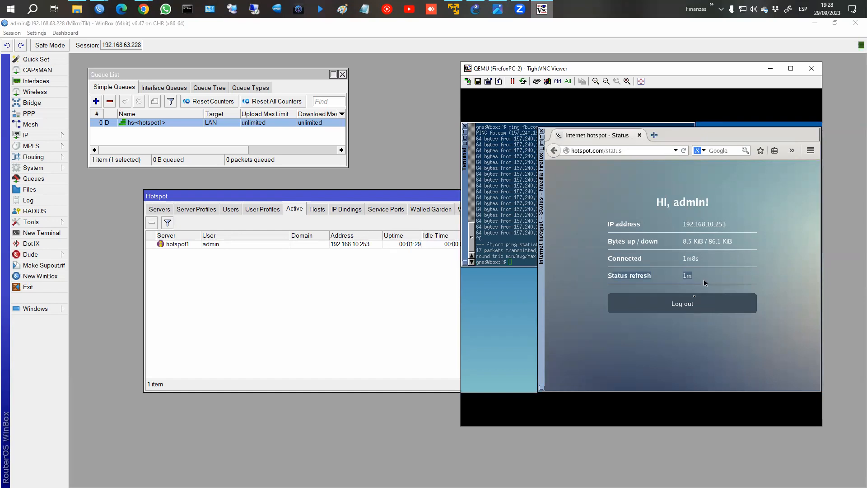
click(697, 300)
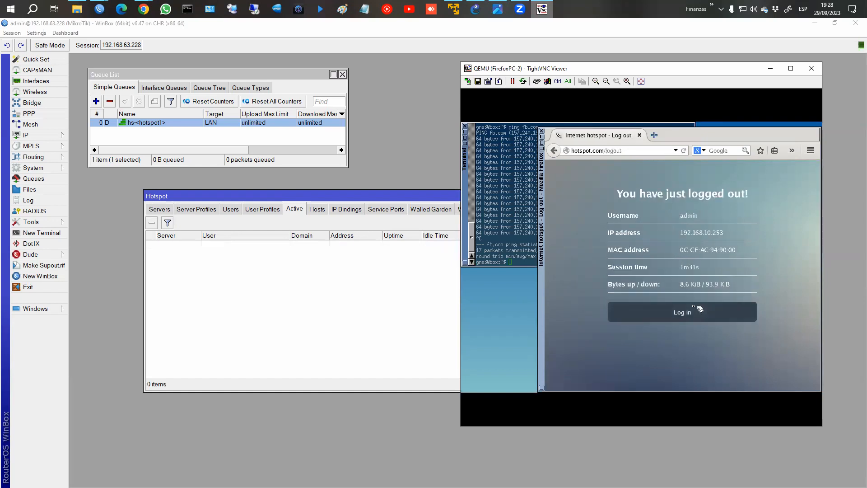
Rerun ping fb.com after logout (7 sent, 0 received, 100% loss) and shift the Hotspot window left, narrower.
click(520, 235)
key(Up)
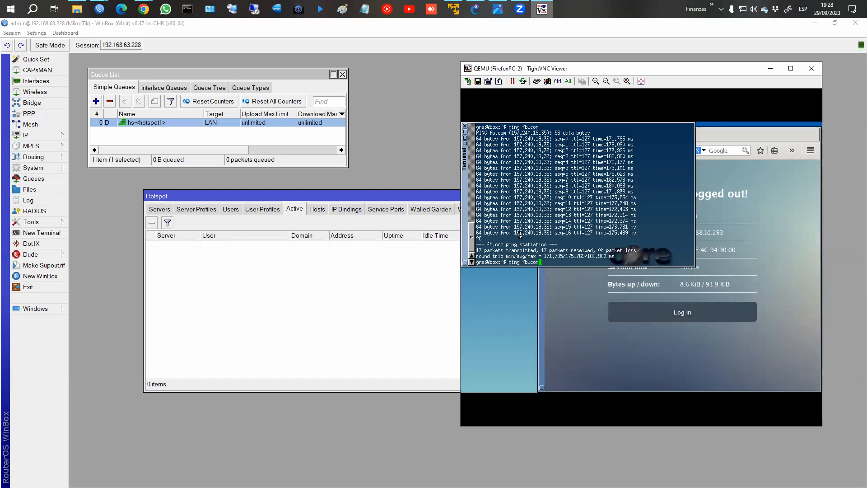
key(Return)
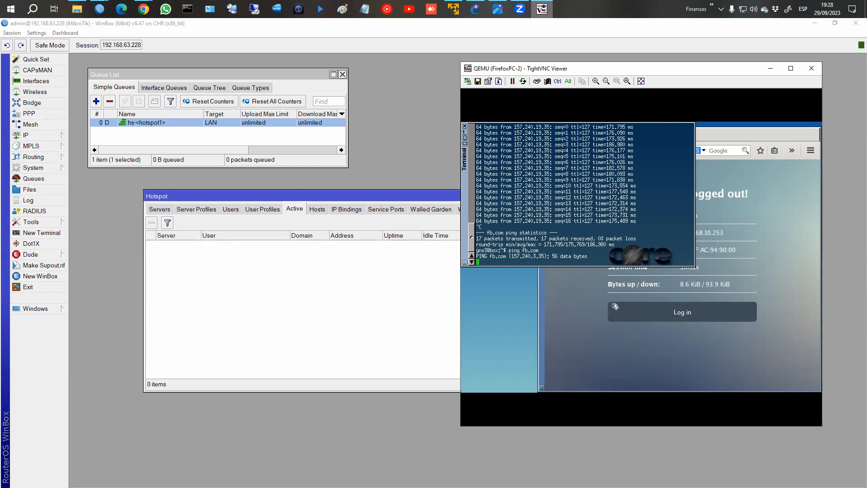
key(ctrl+c)
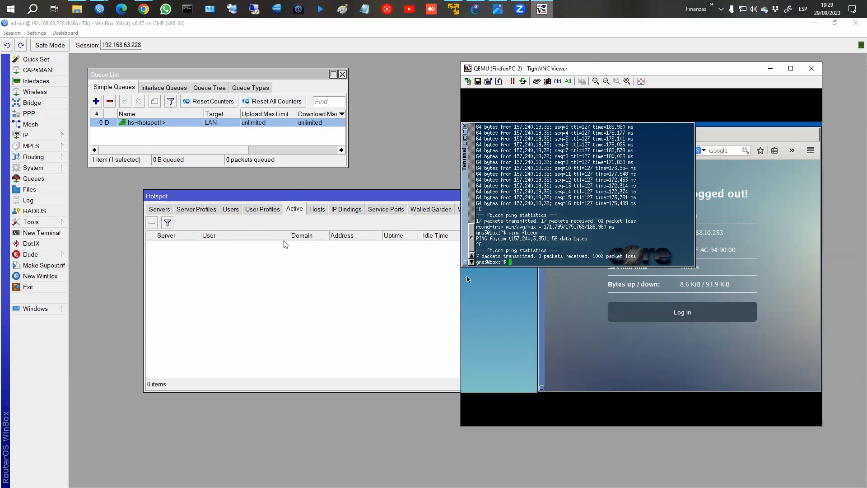
drag(319, 199, 273, 190)
drag(667, 248, 581, 247)
Load hotspot.com/status in the client's Firefox and log the client out of the hotspot.
click(542, 9)
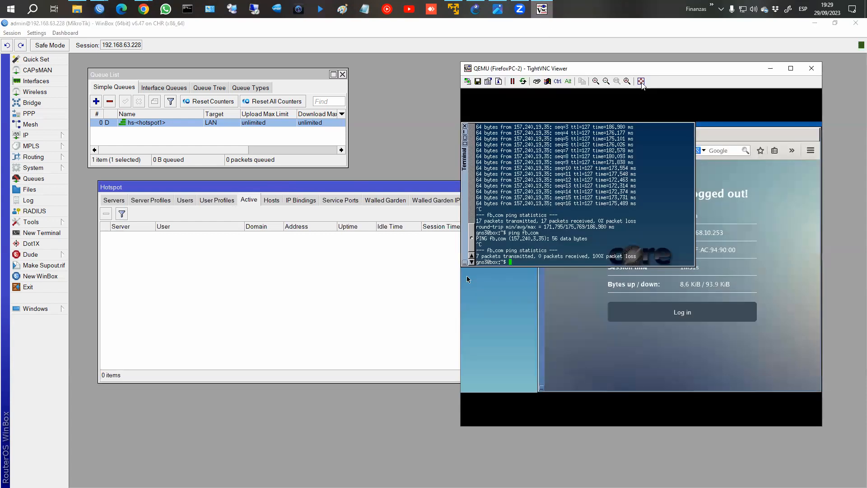
drag(663, 73, 703, 63)
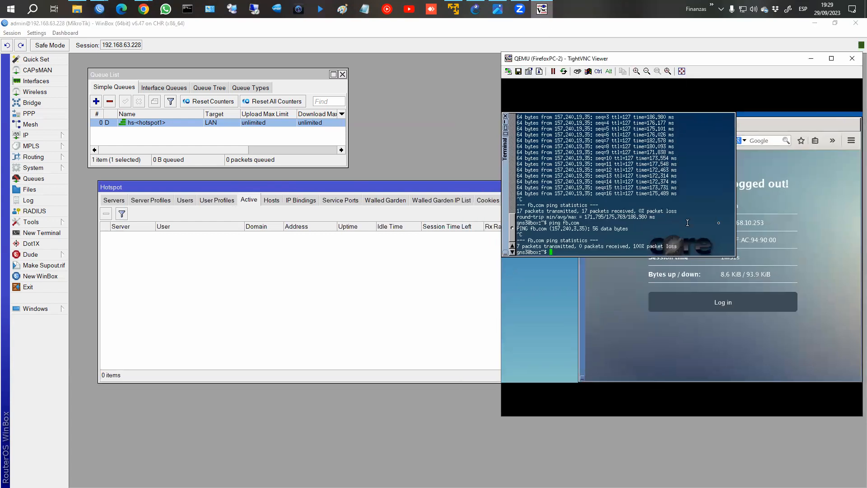
click(761, 202)
double_click(656, 141)
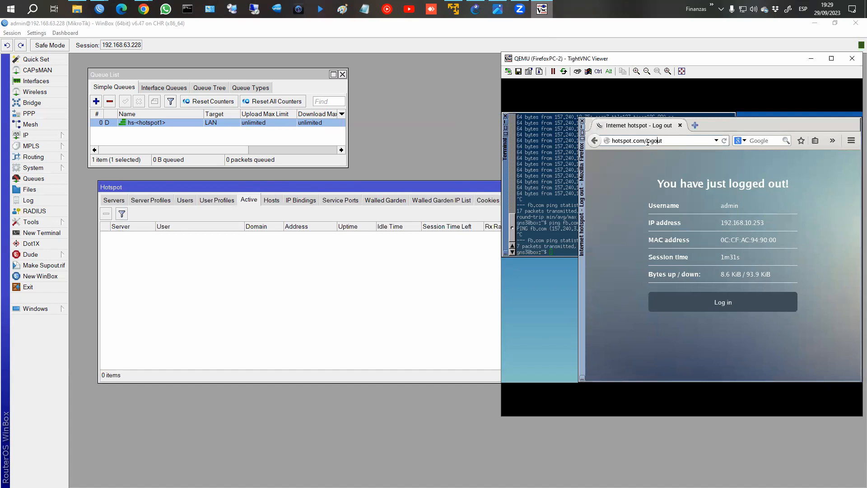
text(status)
key(Return)
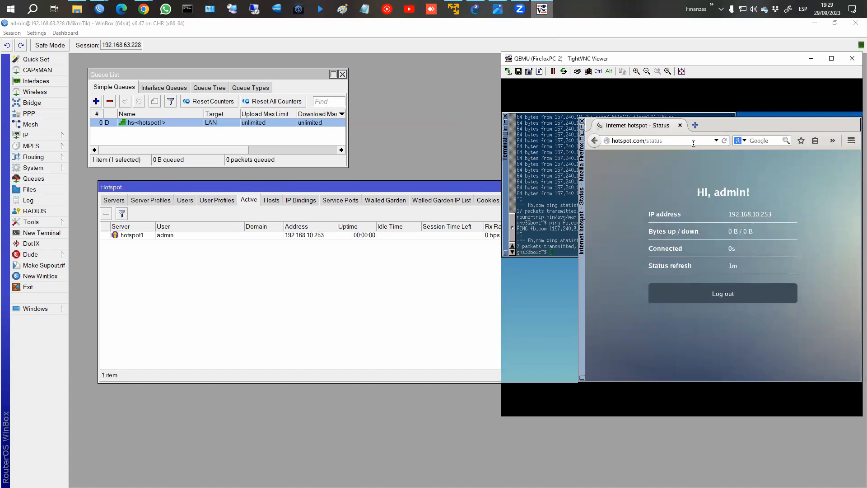
click(714, 299)
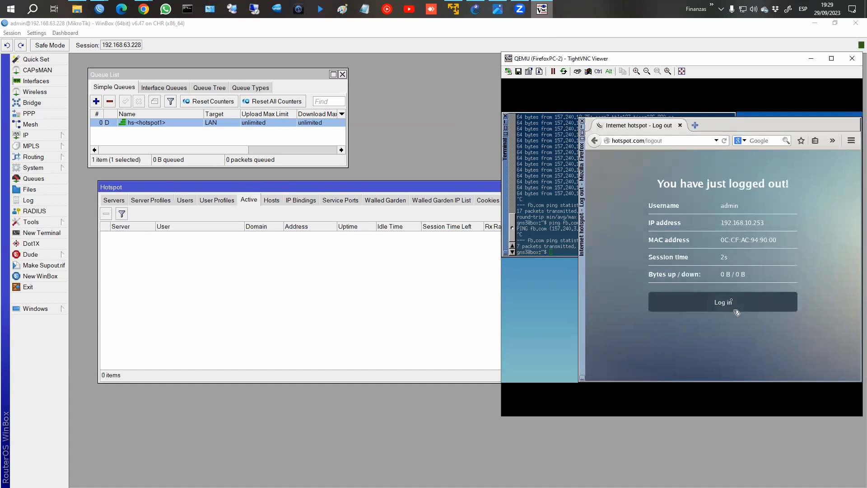
Request hotspot.com/home.html in the client browser, which returns Error 404.
click(675, 142)
drag(645, 140, 698, 143)
key(BackSpace)
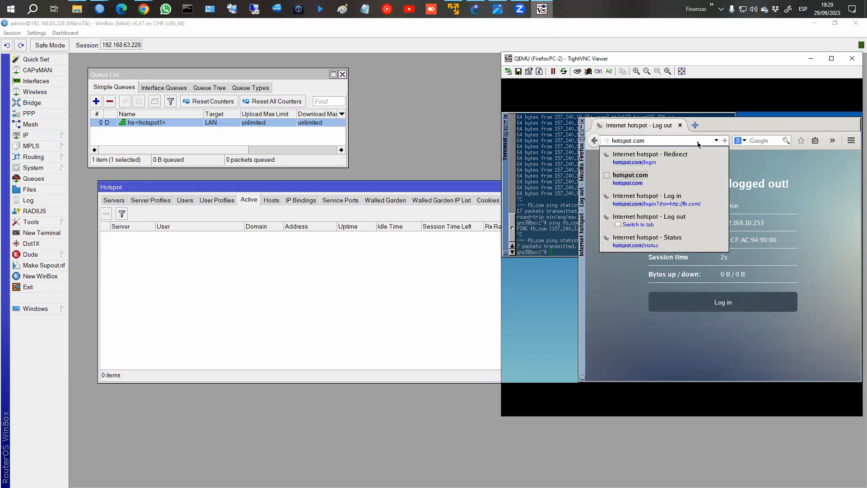
text(/home.html)
key(Return)
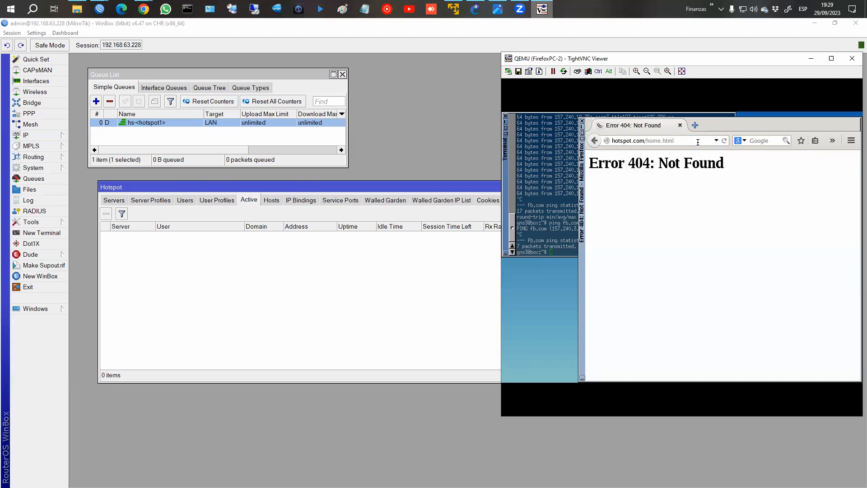
click(698, 142)
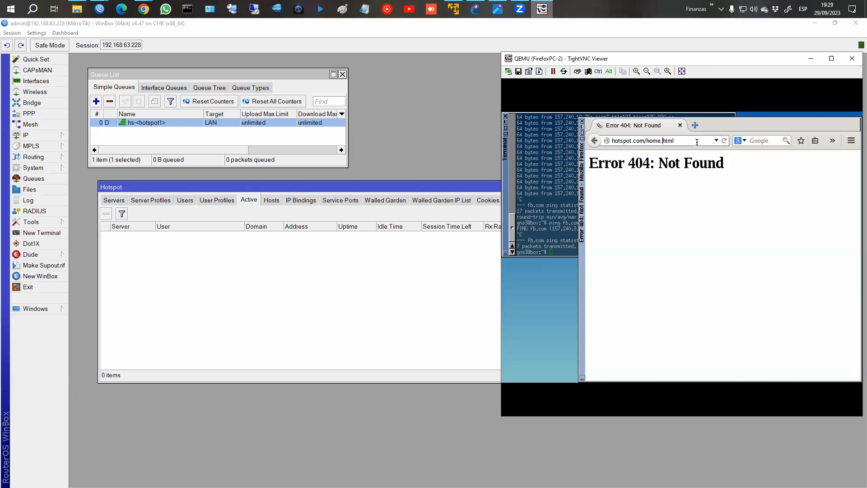
key(Delete)
Open WinBox Files, load hotspot.com/login.html on the client, then close the File List.
click(41, 189)
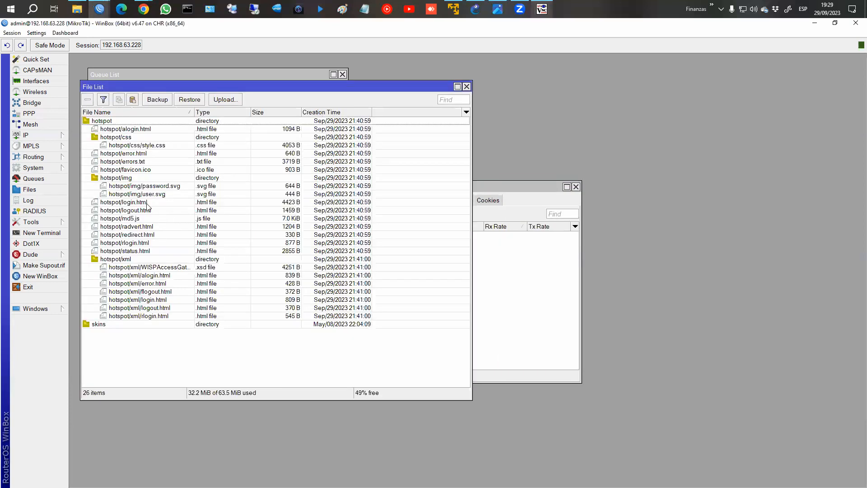
click(542, 9)
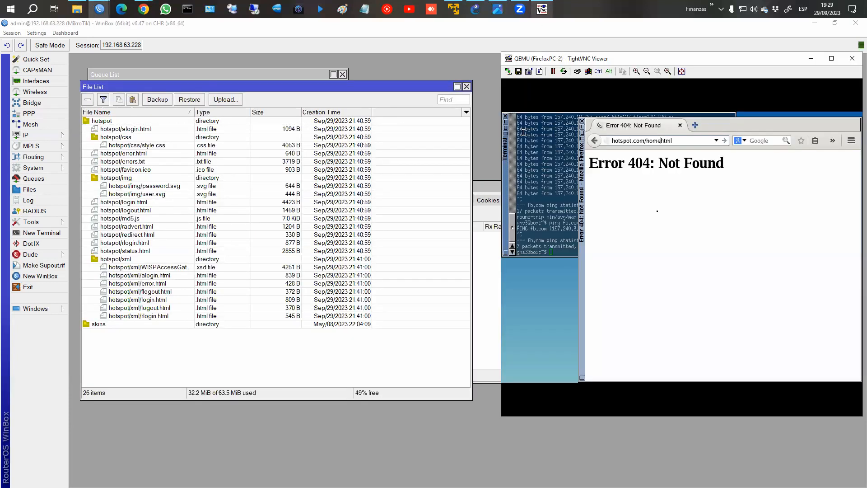
click(652, 141)
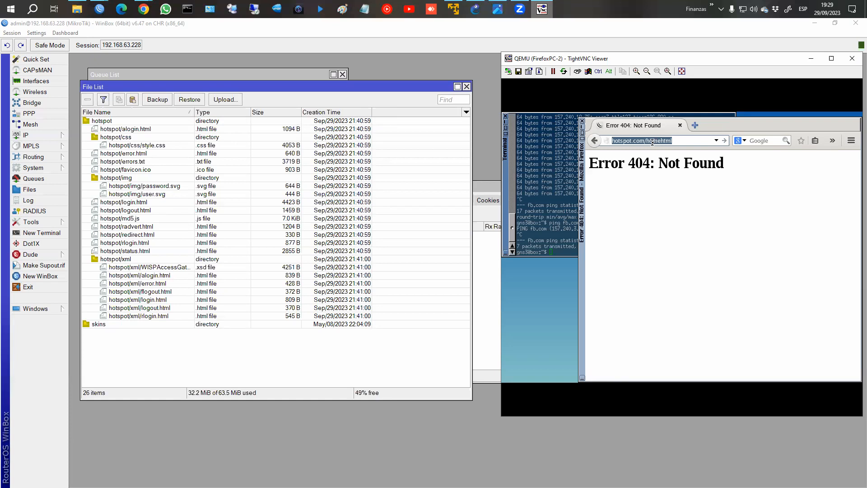
key(End)
key(shift+Left)
key(shift+Left)
key(shift+Left)
key(shift+Left)
text(login.)
key(Return)
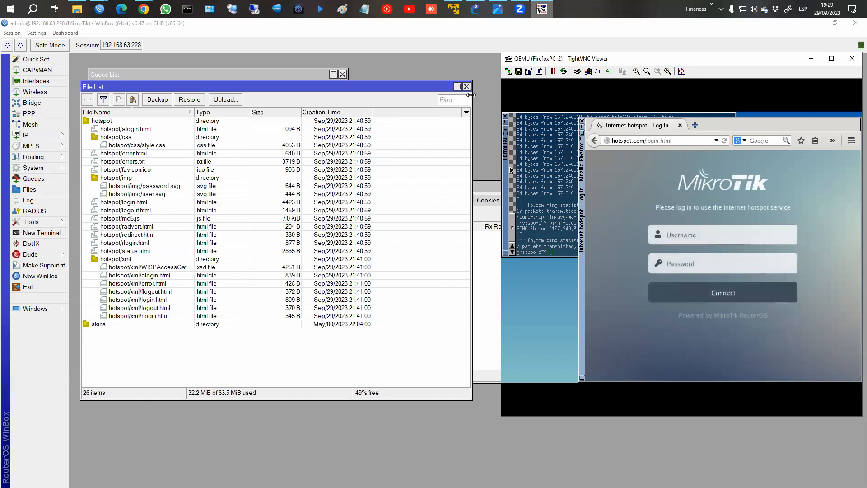
click(473, 139)
click(467, 87)
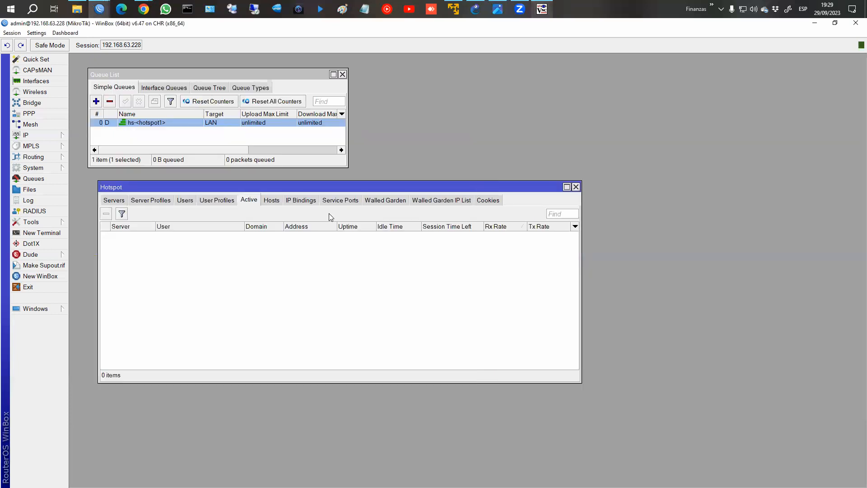
Rerun ping fb.com, connect the client to the hotspot as admin, and view Hotspot Cookies.
click(542, 9)
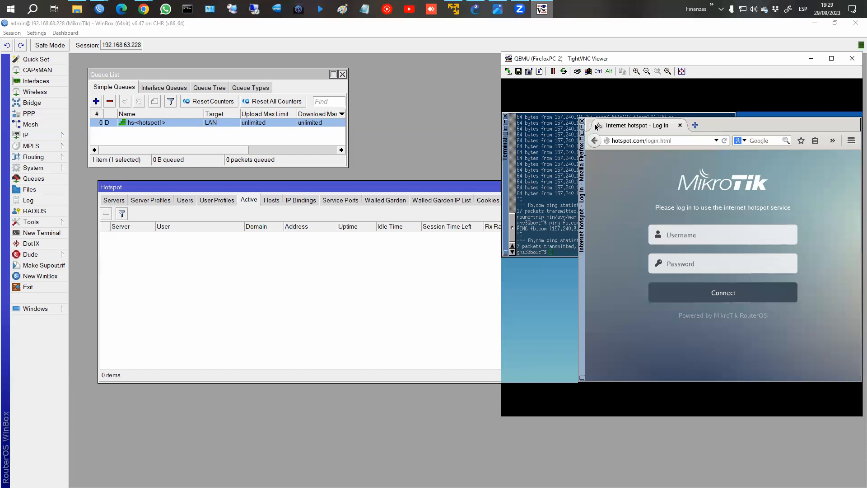
key(Up)
key(Return)
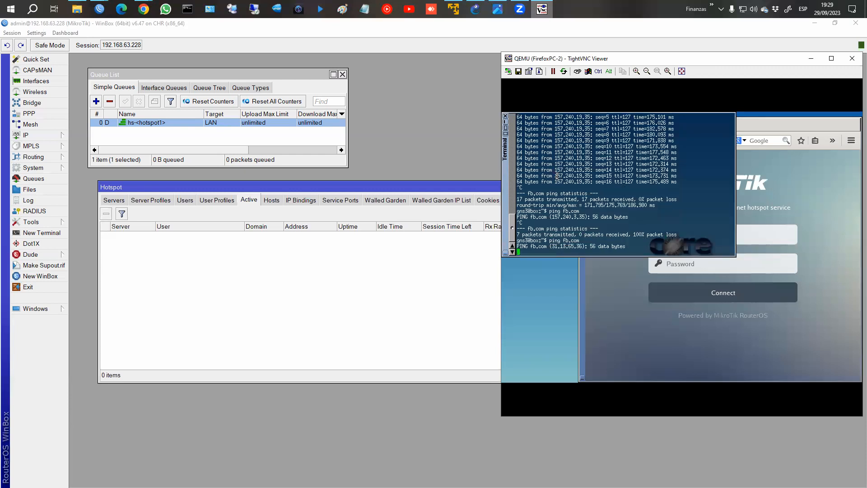
click(796, 243)
click(714, 298)
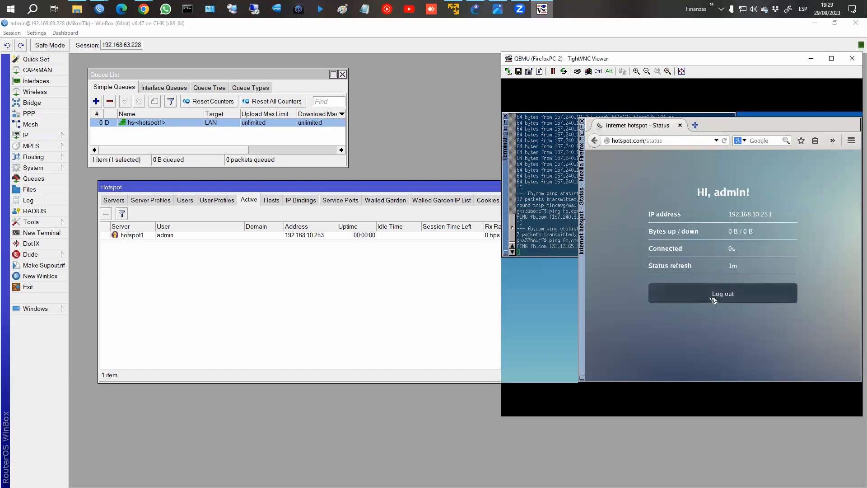
click(565, 240)
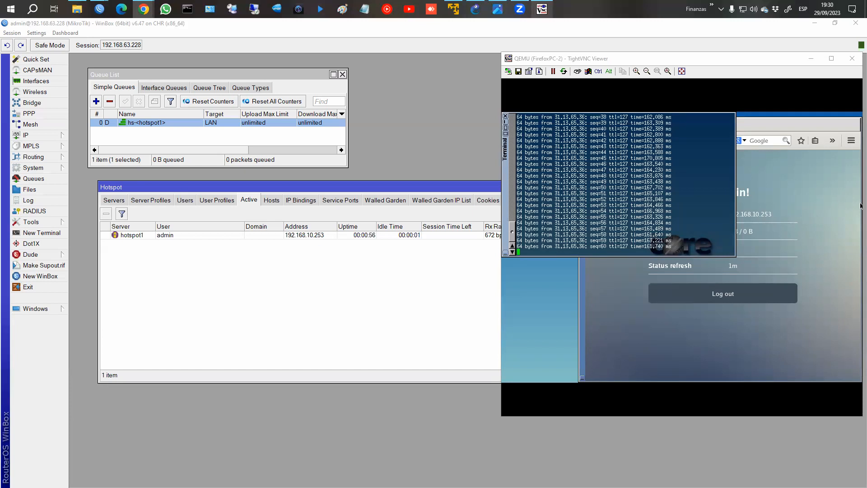
click(488, 200)
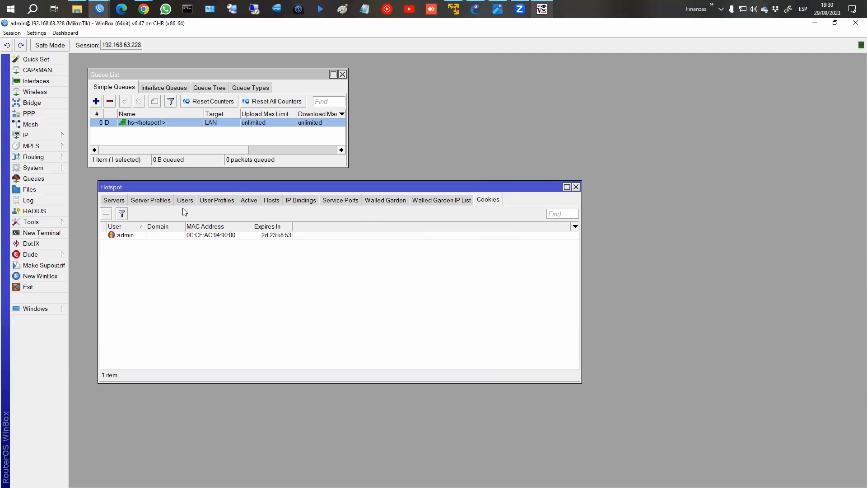
click(158, 202)
double_click(173, 245)
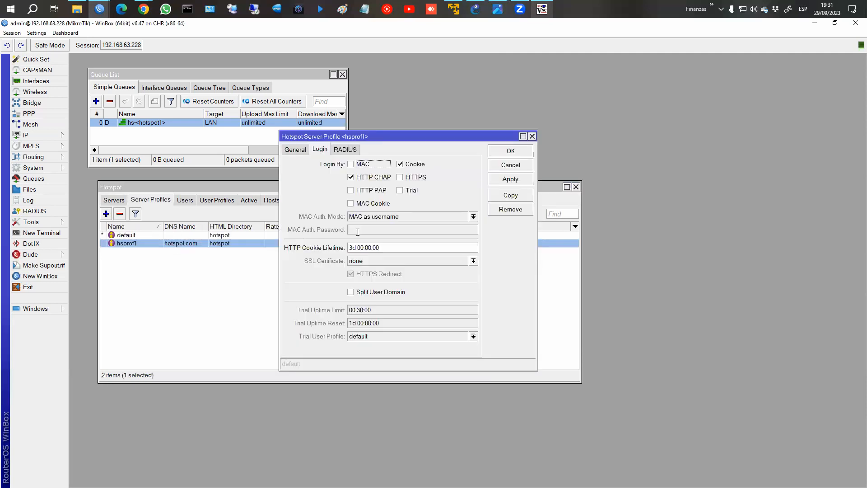
click(511, 165)
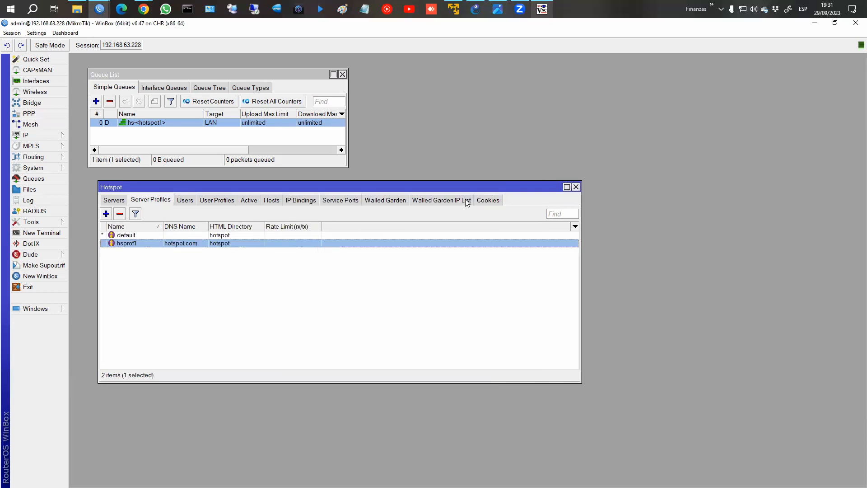
click(479, 199)
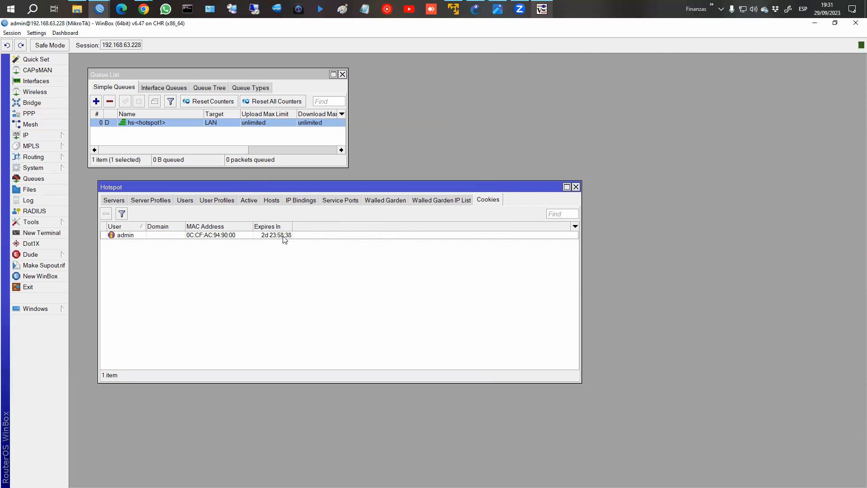
Log the client out and back into the hotspot while rerunning ping fb.com, then stop the ping.
click(542, 9)
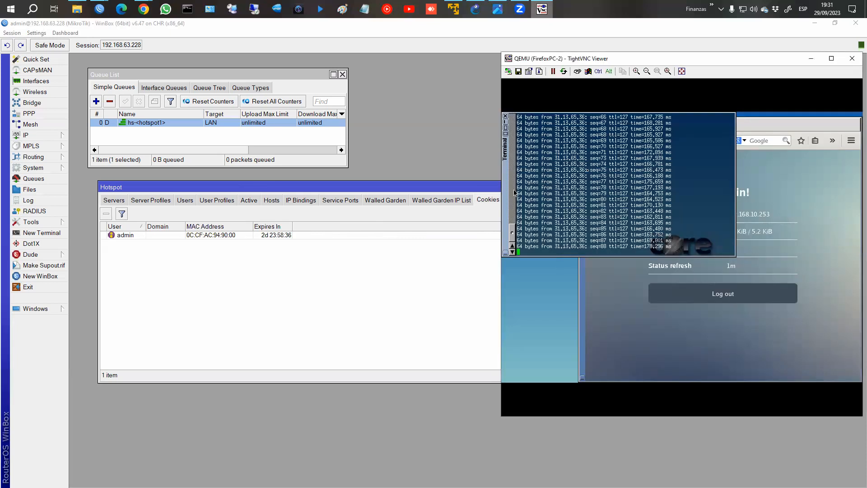
click(723, 294)
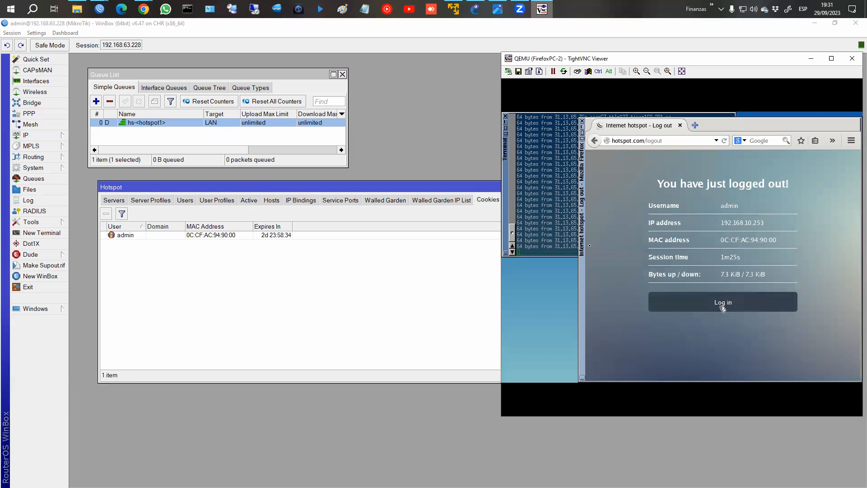
click(564, 232)
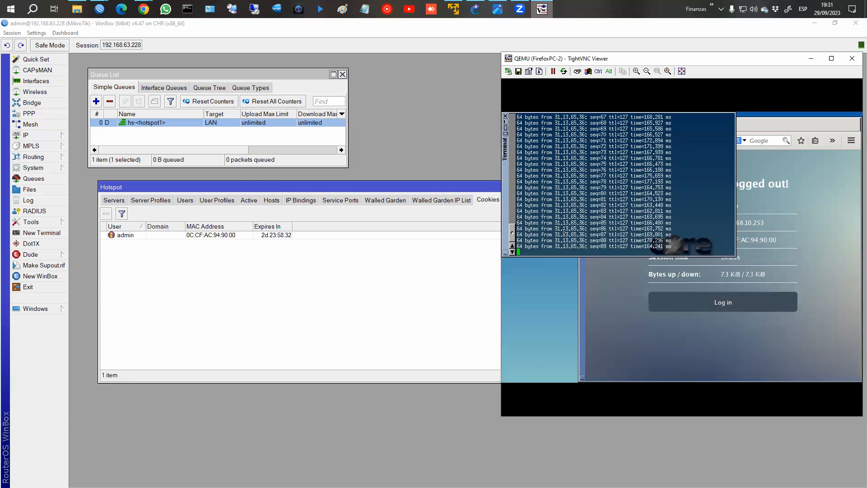
key(ctrl+c)
key(Up)
key(Return)
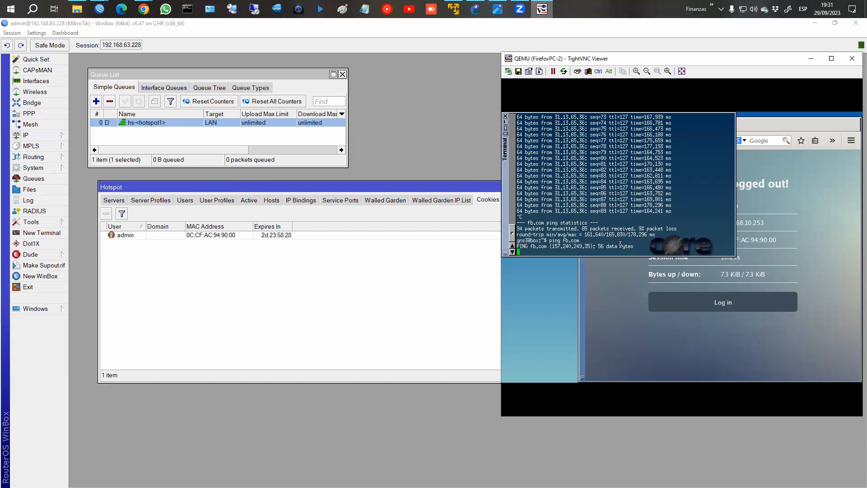
click(728, 307)
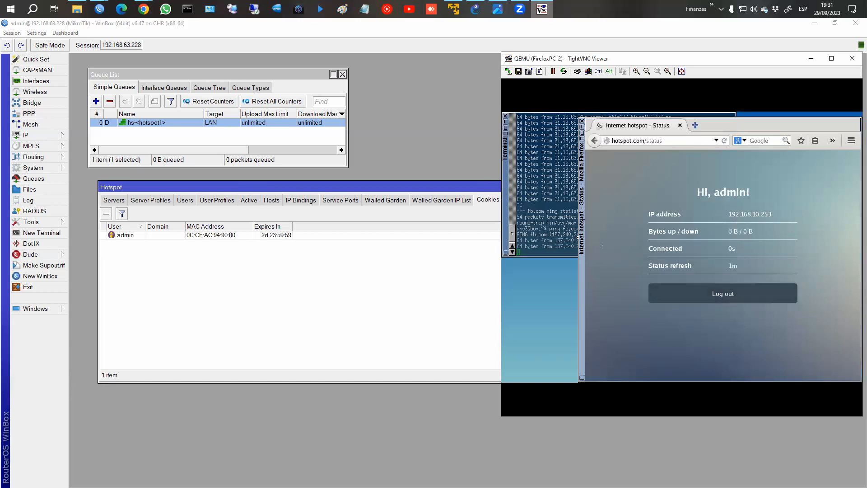
click(567, 235)
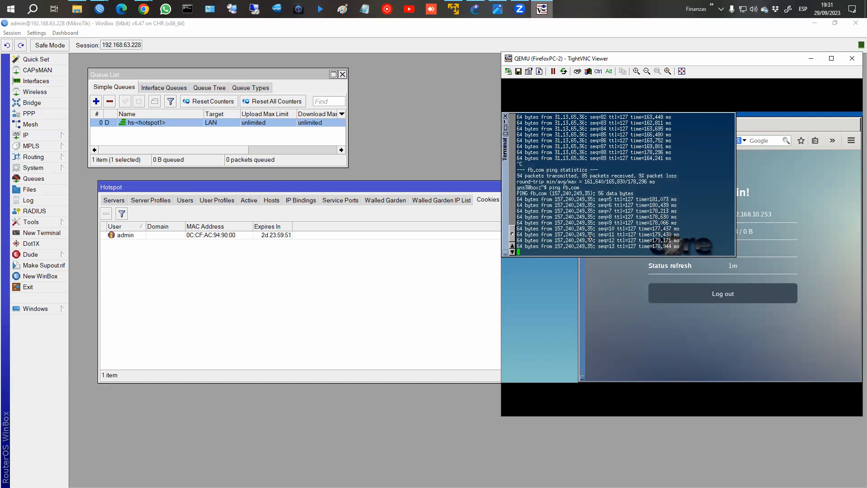
key(ctrl+c)
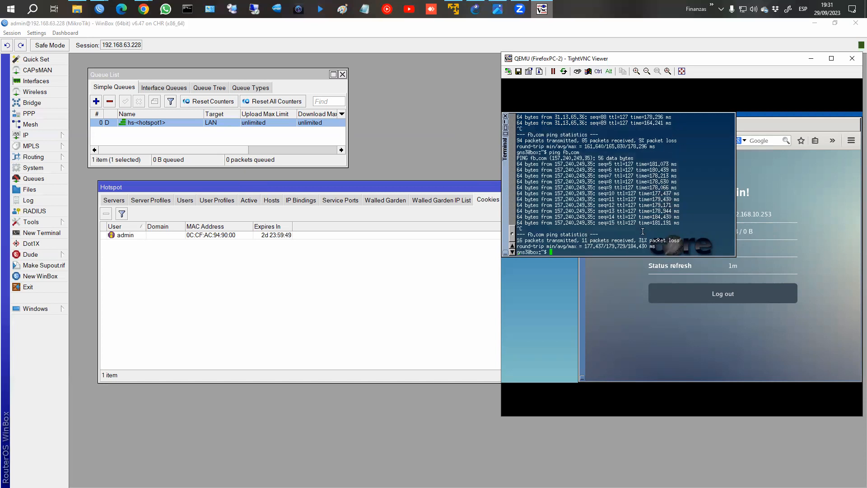
click(668, 322)
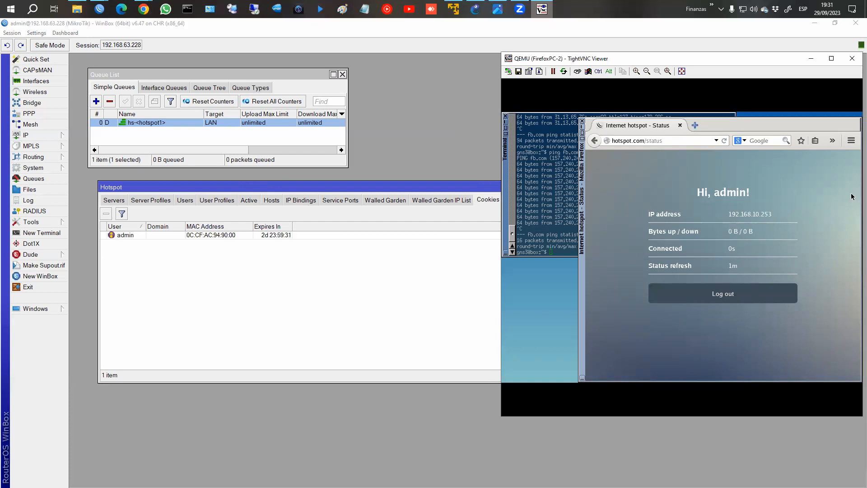
Uncheck Cookie login in the hsprof1 server profile and apply the change.
click(270, 245)
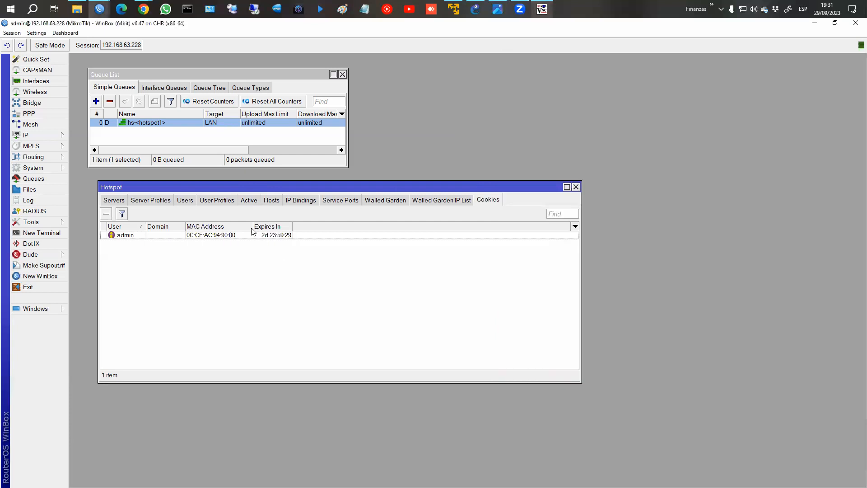
click(159, 201)
double_click(209, 243)
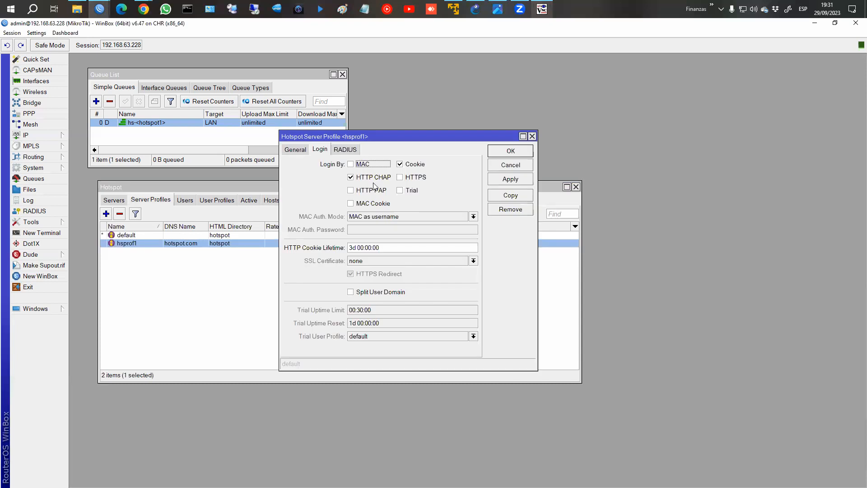
click(401, 165)
click(501, 179)
click(509, 151)
Remove the admin cookie from the Hotspot Cookies list.
click(490, 200)
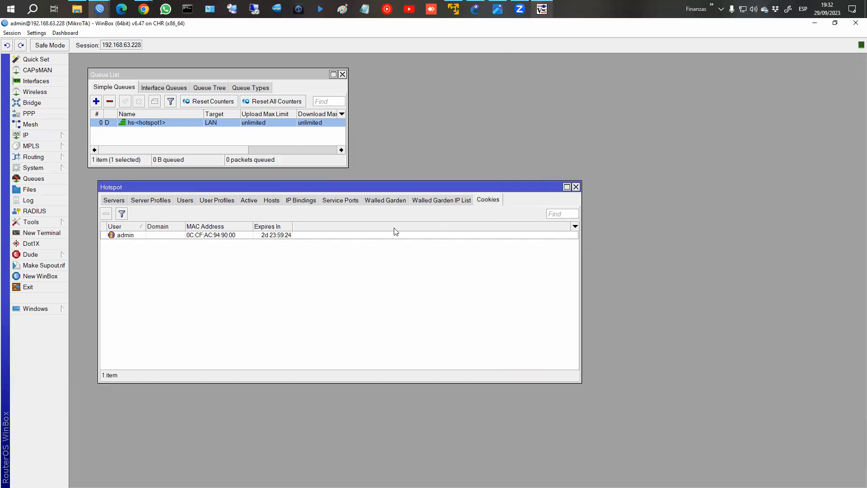
click(308, 235)
click(106, 213)
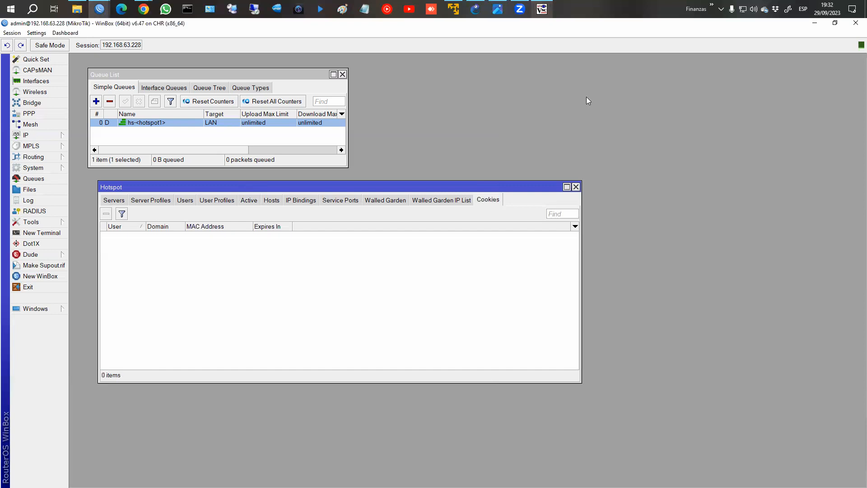
Log the test client out of the hotspot and rerun the fb.com ping.
click(542, 9)
click(721, 298)
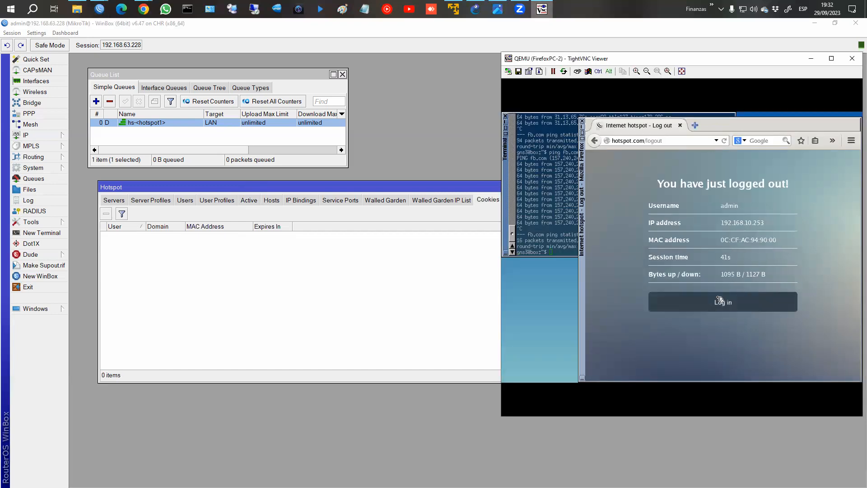
click(554, 232)
key(Up)
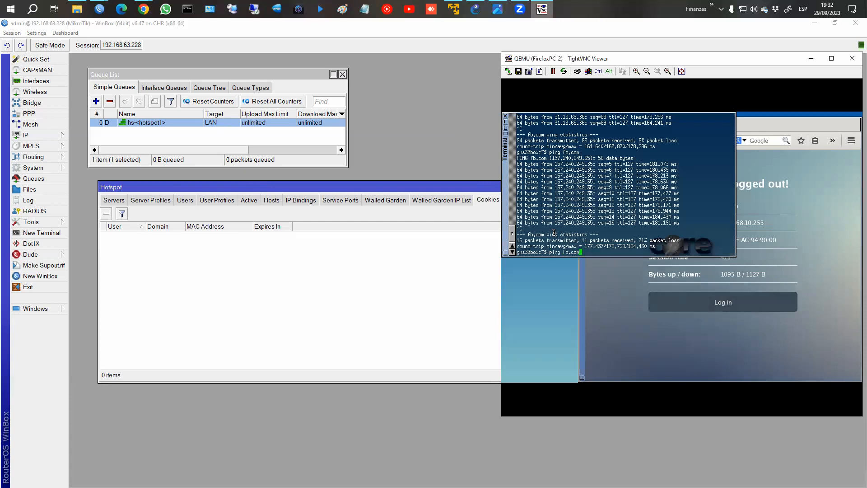
key(Return)
Log the client back in as admin with its password, then stop the ping.
click(727, 308)
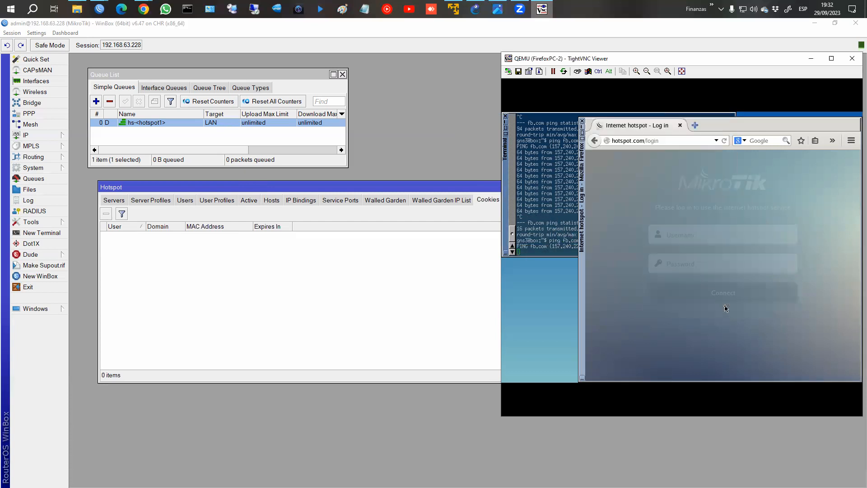
click(702, 242)
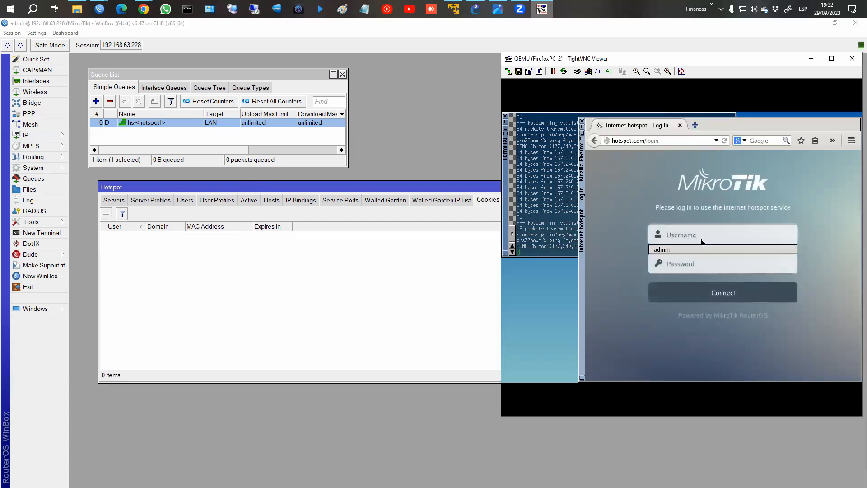
text(admin)
key(Tab)
text(123)
click(718, 289)
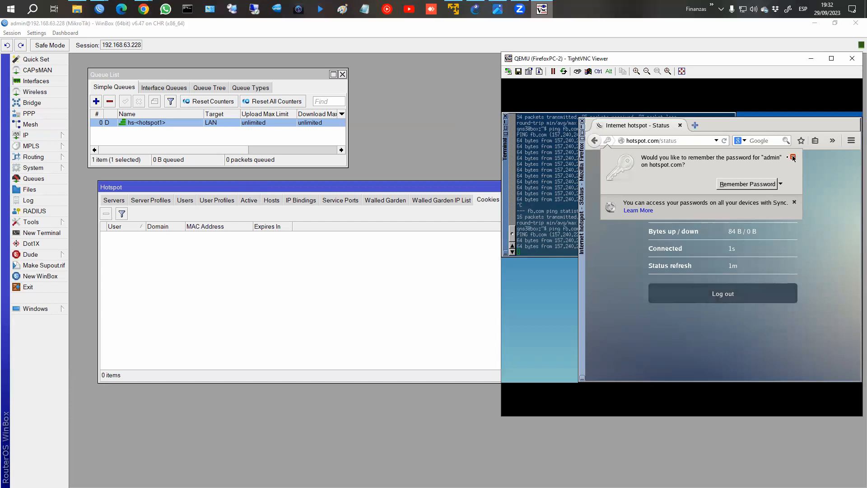
click(564, 206)
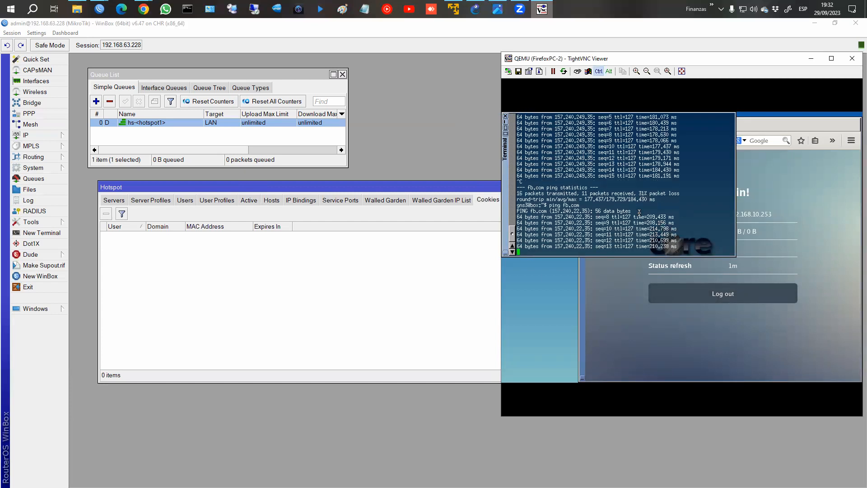
key(ctrl+c)
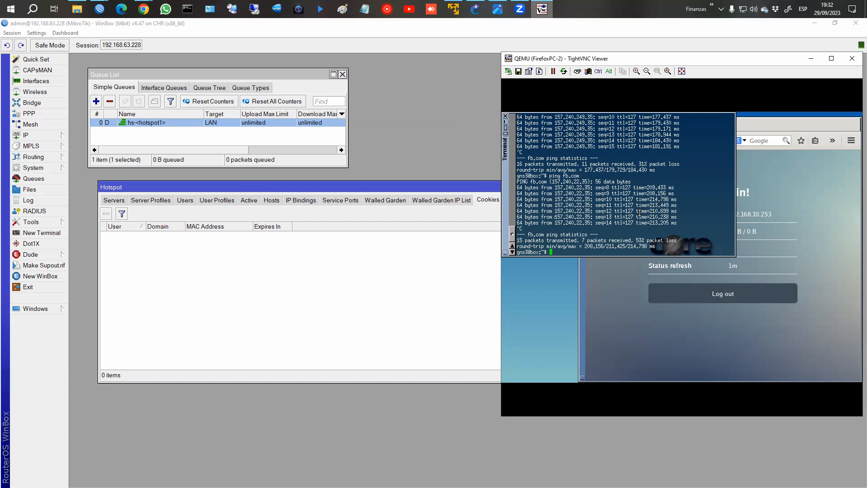
click(350, 284)
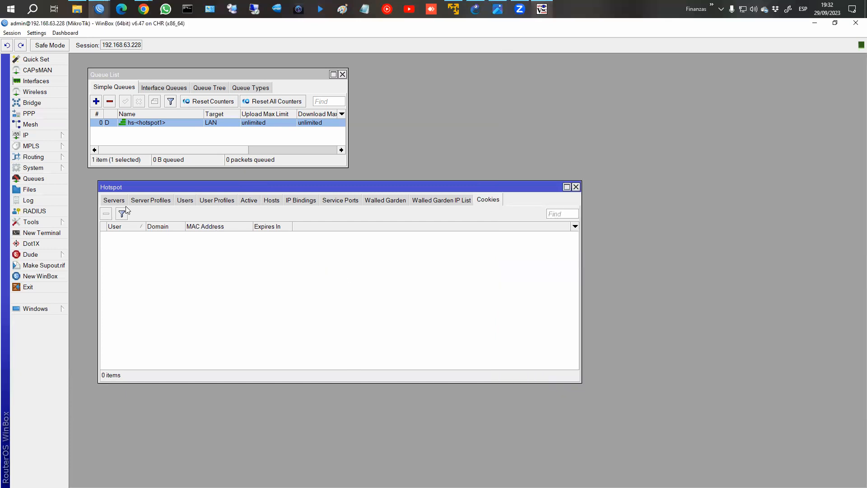
Show the Hotspot Users list, listing admin on hotspot1 with the default profile.
key(ctrl+2)
mouse_move(109, 195)
mouse_down()
mouse_move(98, 199)
mouse_move(164, 207)
mouse_move(149, 193)
mouse_up()
mouse_move(274, 194)
mouse_down()
mouse_move(259, 201)
mouse_move(278, 205)
mouse_move(268, 194)
mouse_up()
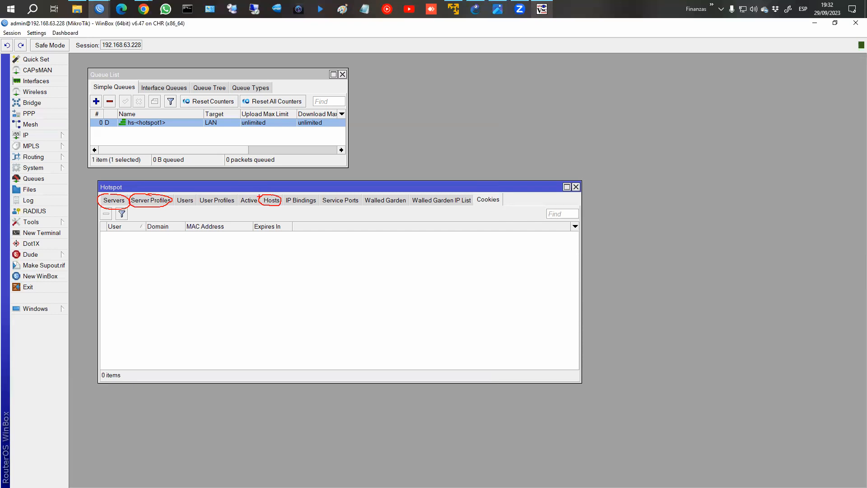
mouse_move(259, 195)
mouse_down()
mouse_move(236, 201)
mouse_move(256, 210)
mouse_up()
key(Escape)
click(185, 200)
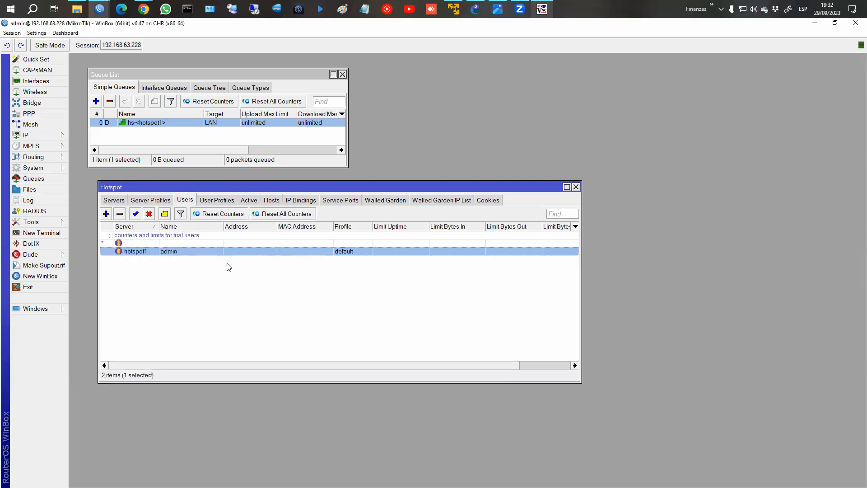
Log the test client out of the hotspot, then begin adding a new hotspot user.
click(542, 9)
click(741, 293)
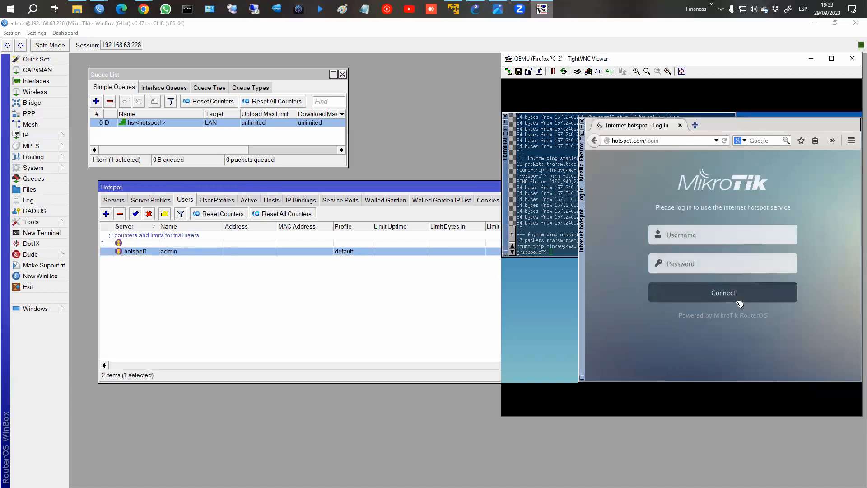
click(191, 266)
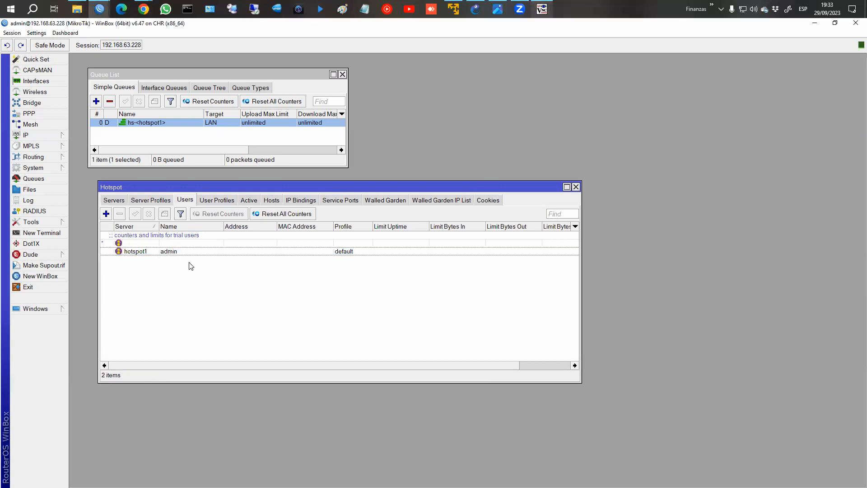
click(106, 214)
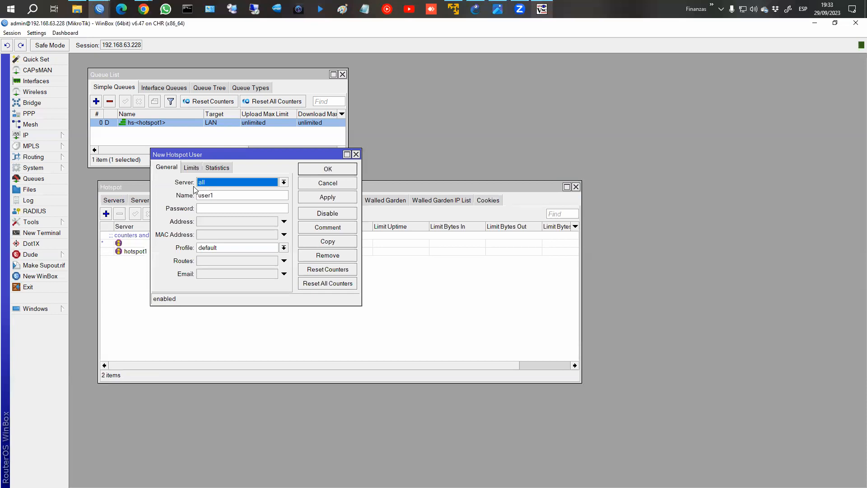
Give new user user1 a password, keeping server all and the default profile.
click(224, 196)
click(225, 209)
text(123)
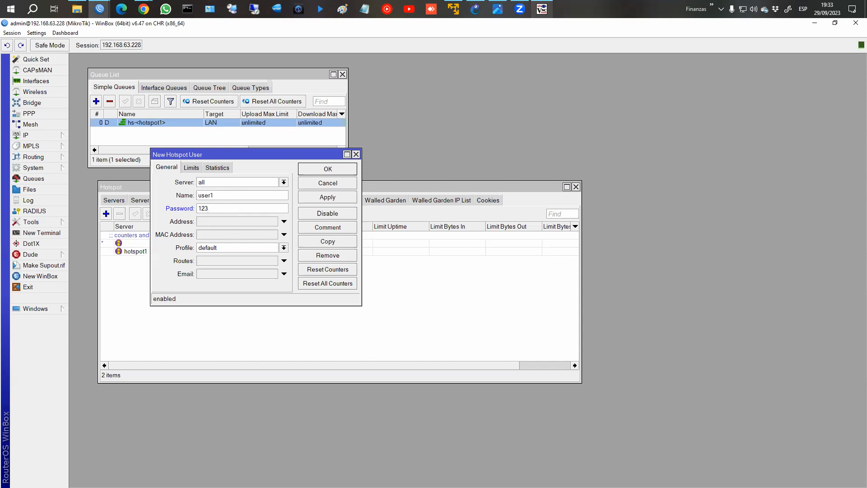
key(alt+Tab)
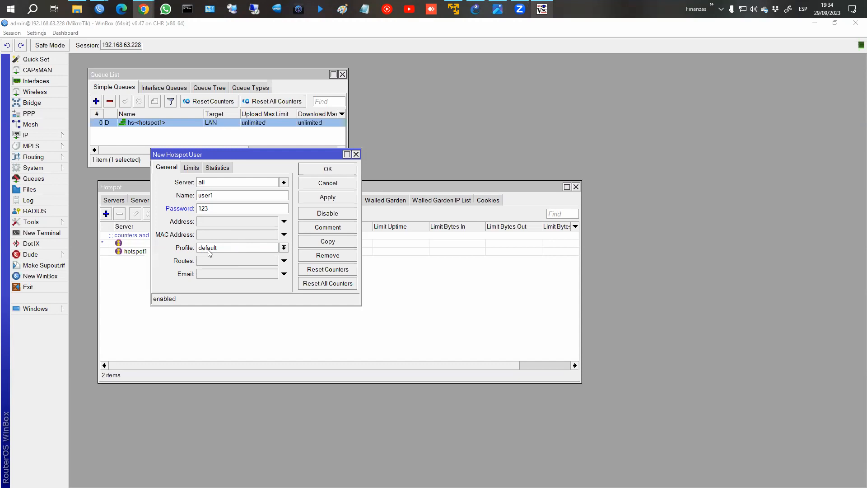
drag(257, 156, 418, 158)
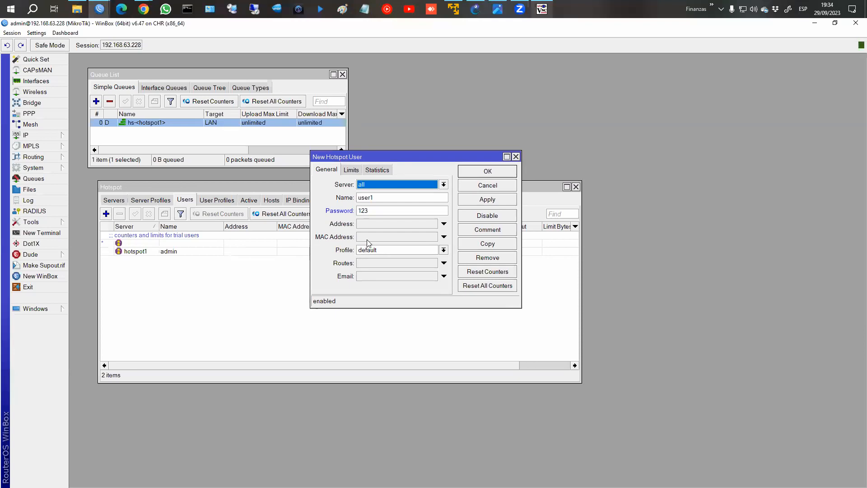
Set user1's Limit Uptime to 00:15:00 and save the user.
click(352, 172)
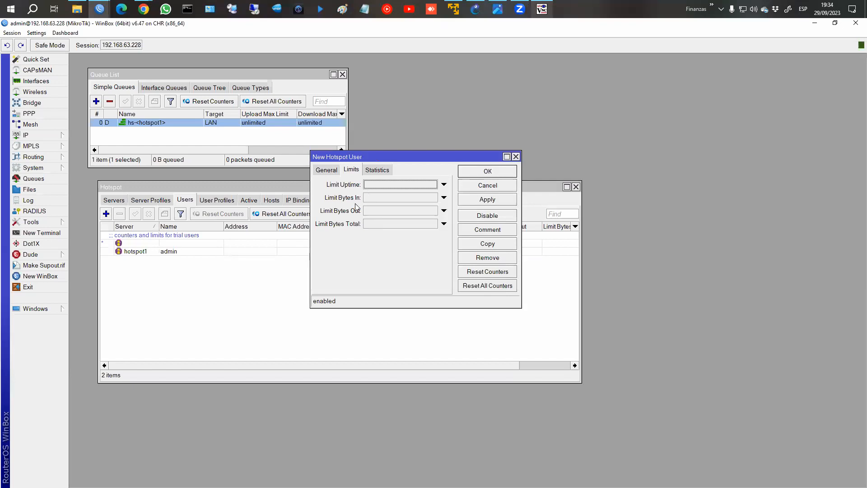
mouse_move(317, 191)
mouse_down()
mouse_move(365, 218)
mouse_move(362, 231)
mouse_up()
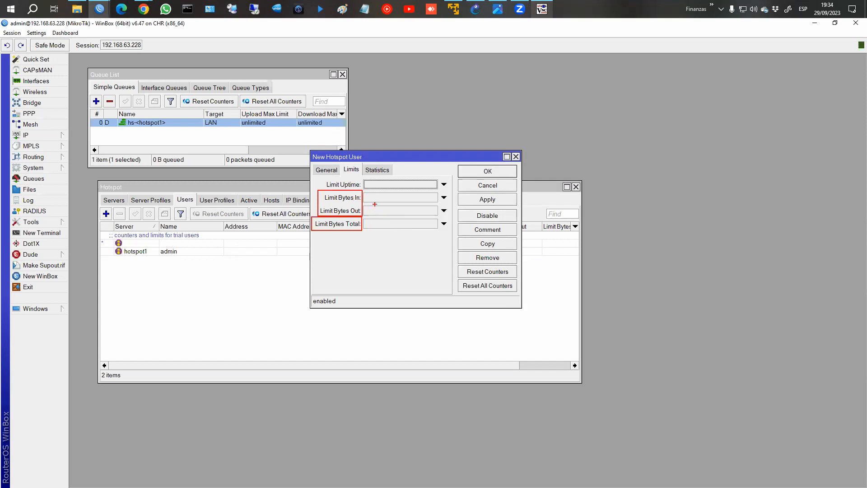
click(377, 186)
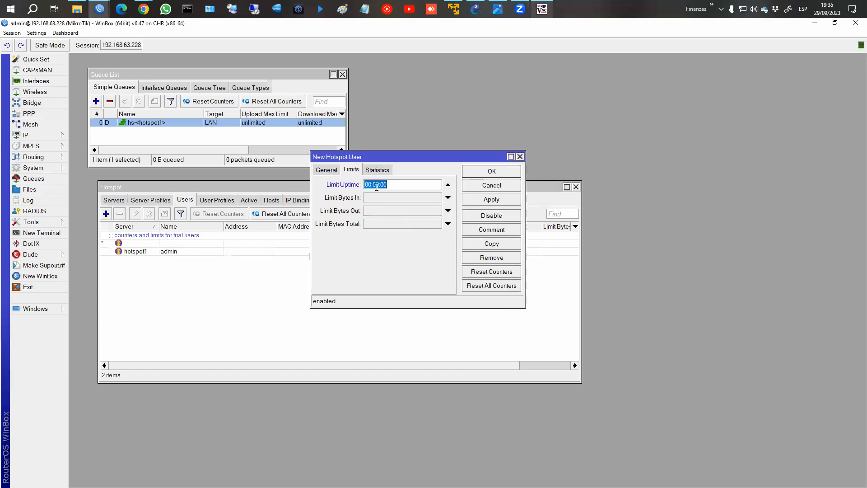
click(376, 185)
double_click(376, 185)
text(10)
click(480, 200)
click(487, 178)
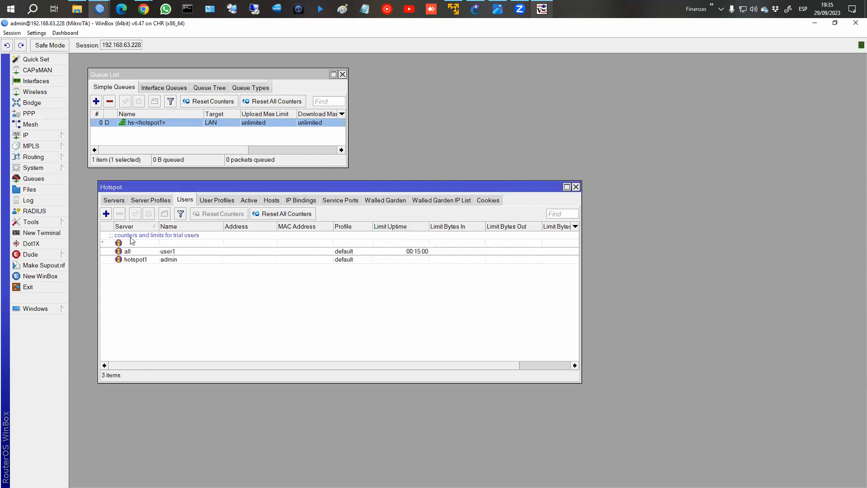
Create user2 with a password and a 10k Limit Bytes Total, then save it.
click(107, 214)
click(325, 170)
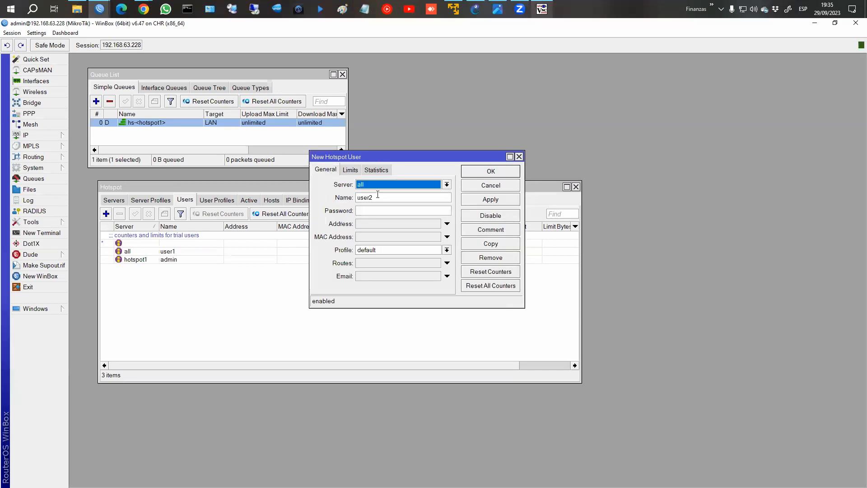
click(382, 210)
text(123)
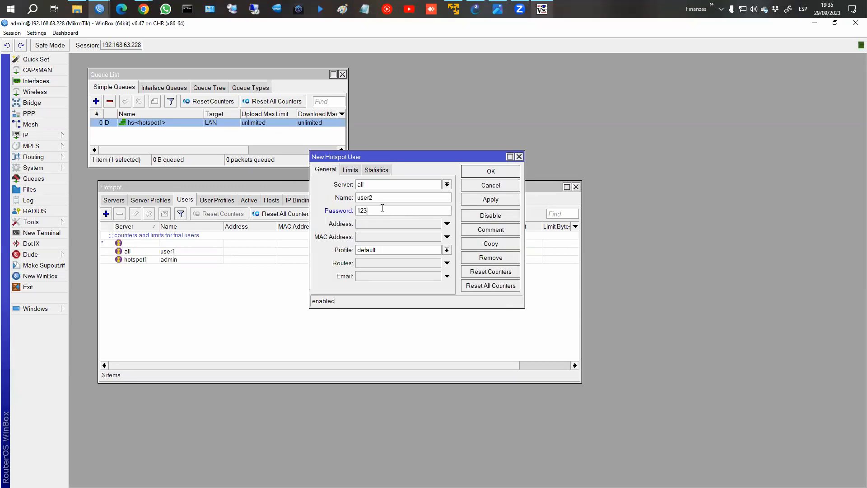
click(351, 171)
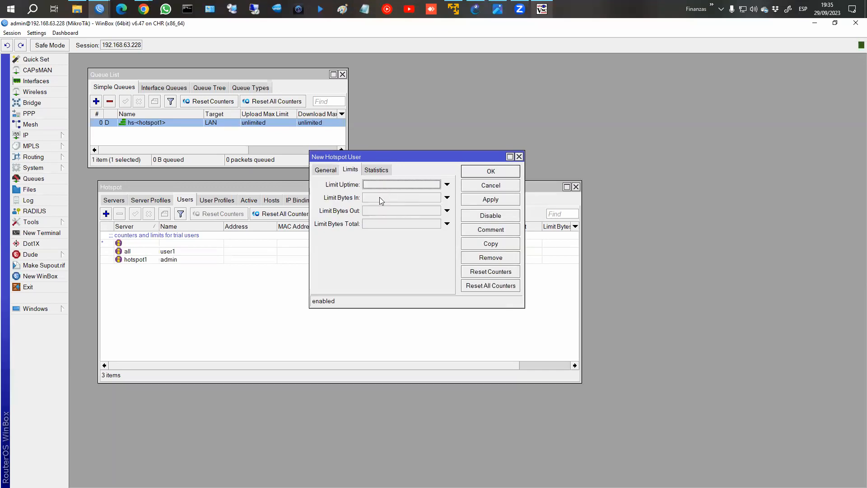
click(448, 224)
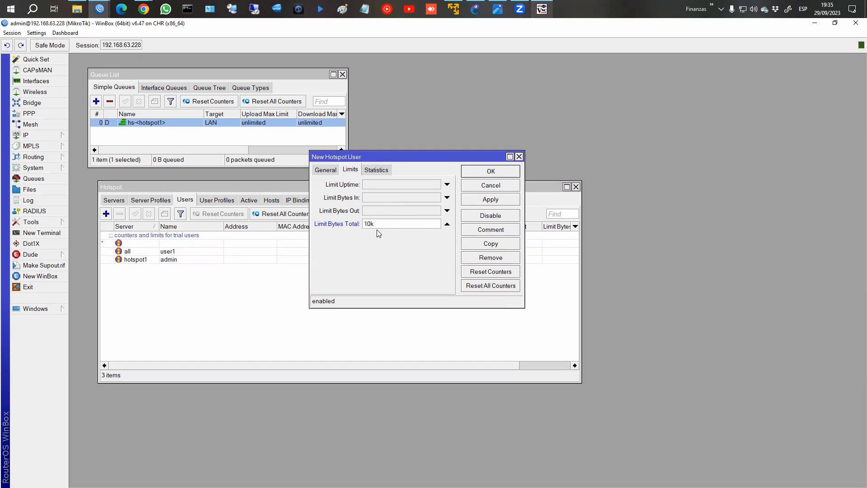
key(BackSpace)
click(481, 200)
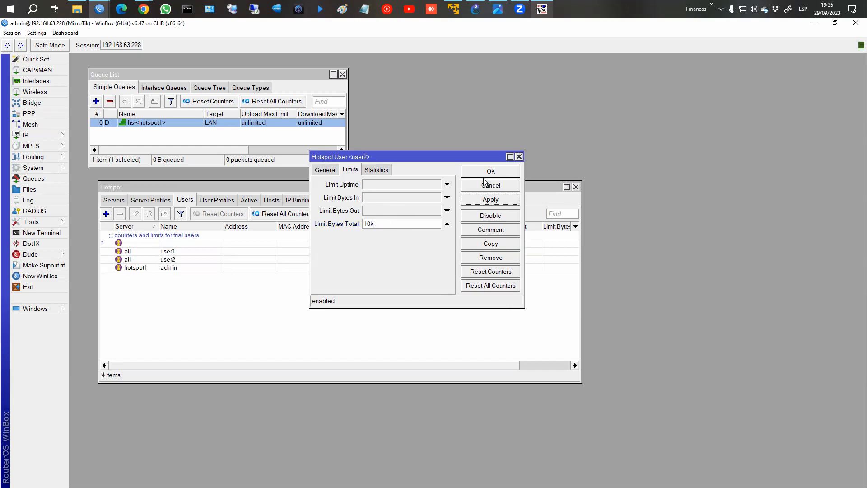
click(484, 183)
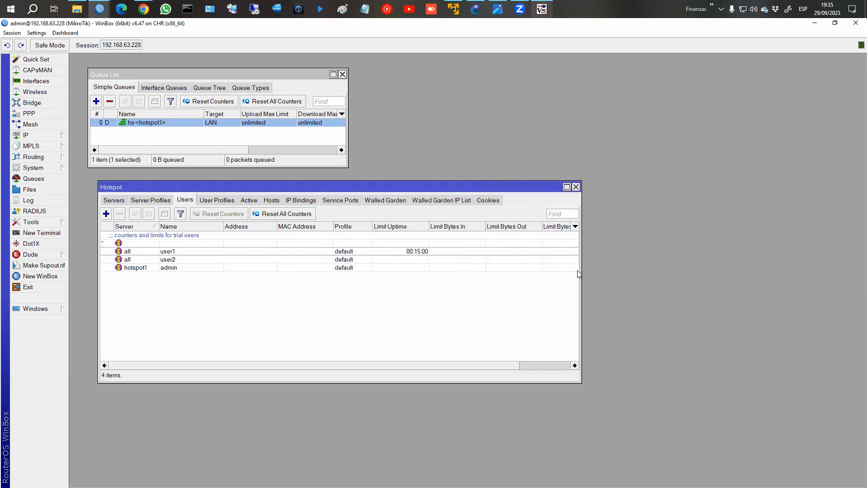
drag(579, 270, 683, 270)
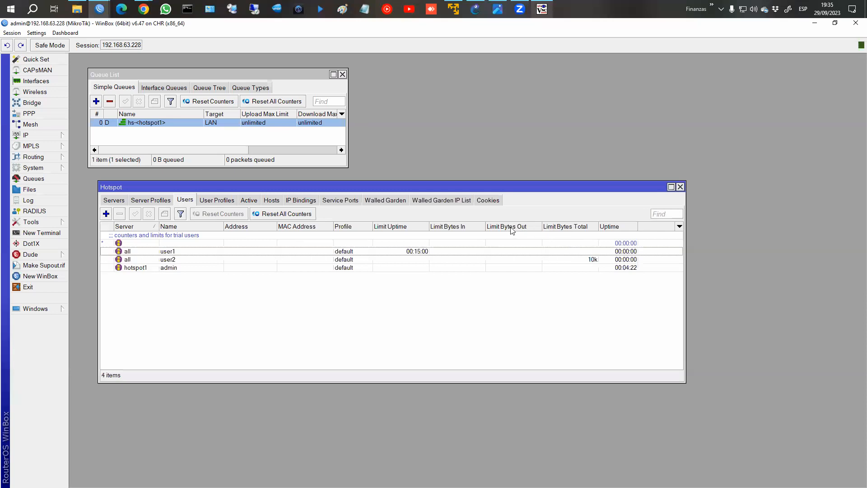
Select the admin user, then list hotspot hosts 192.168.10.254 and 192.168.10.253 with no active sessions.
click(246, 270)
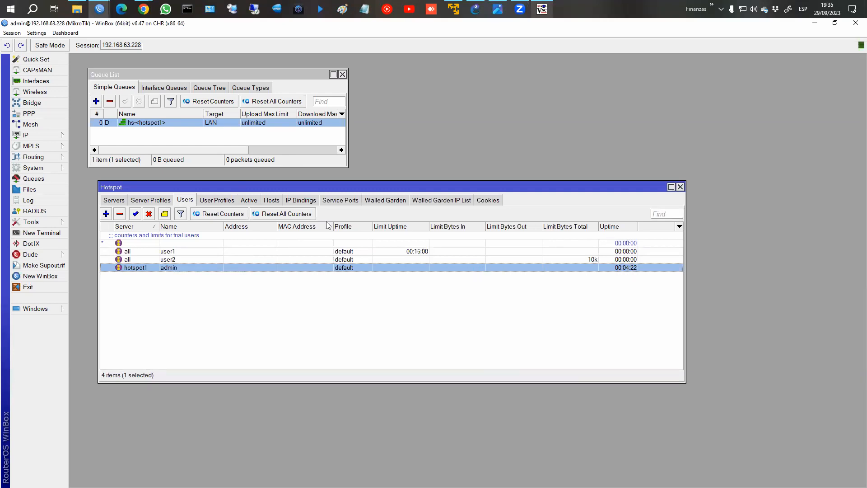
click(252, 201)
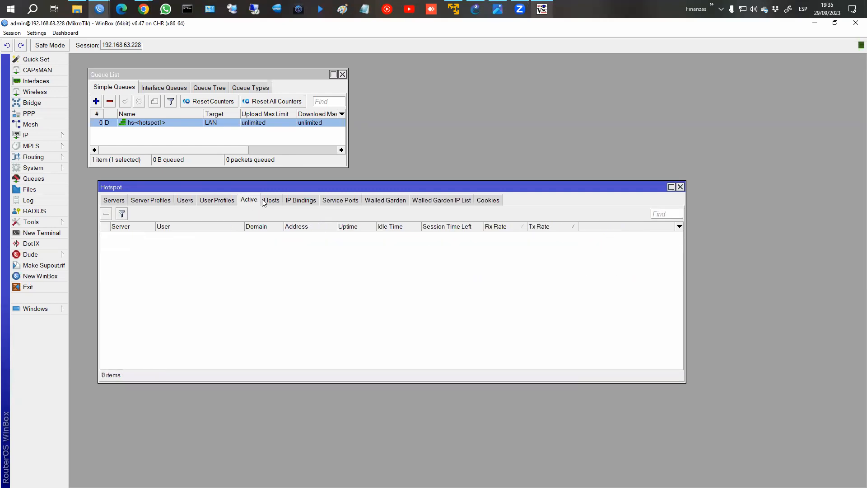
click(266, 202)
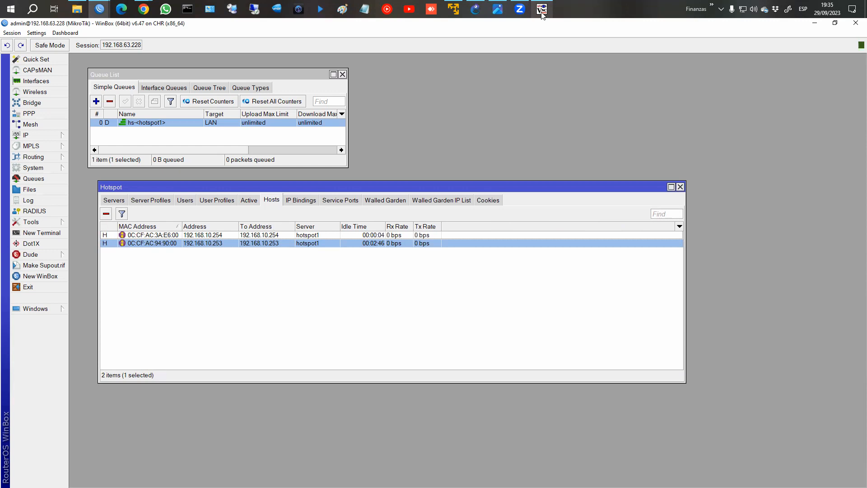
click(542, 9)
On the client's hotspot login page, log in as user1 with its password.
click(692, 233)
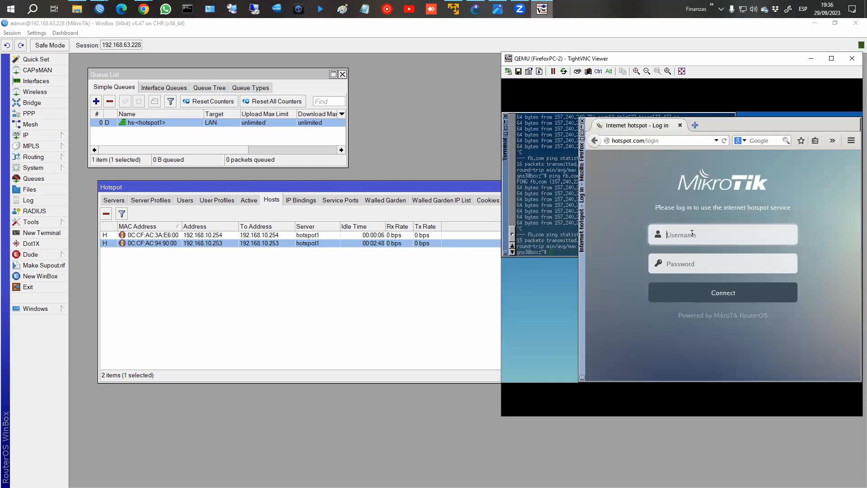
click(249, 200)
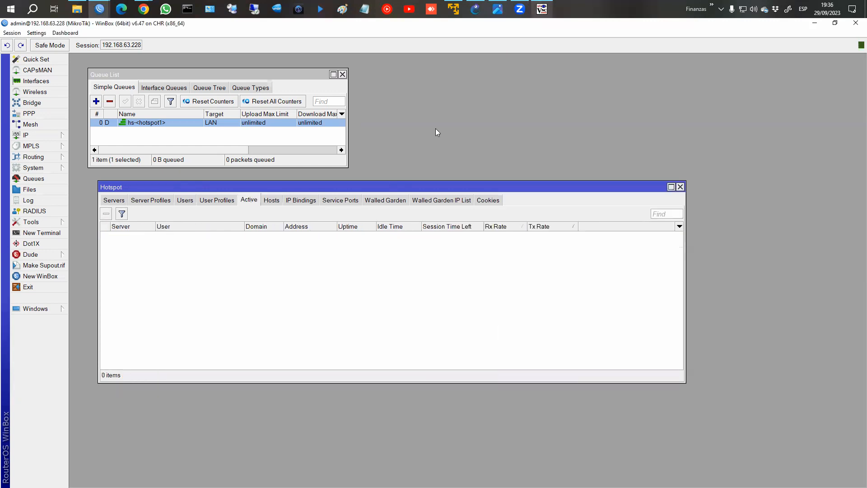
click(541, 14)
click(698, 240)
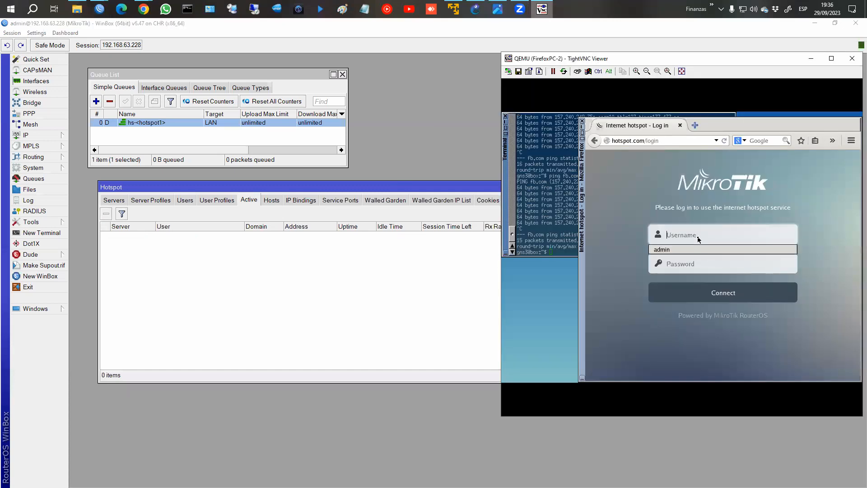
text(user)
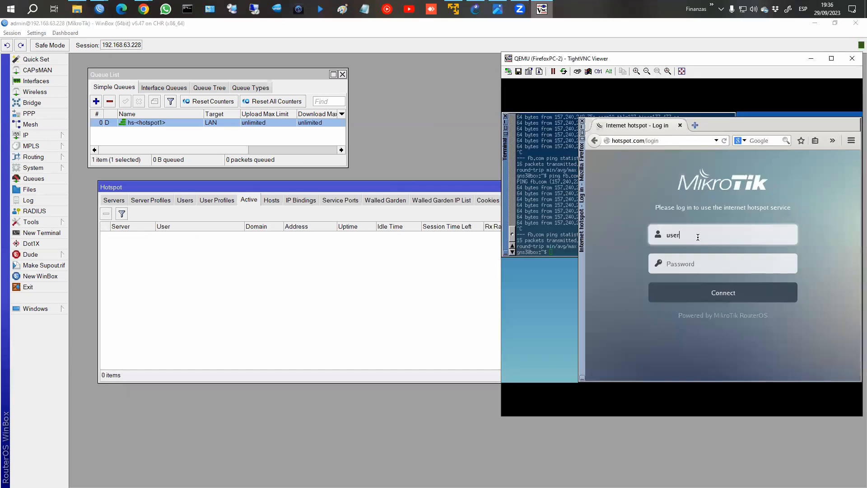
text(1)
key(Tab)
text(123)
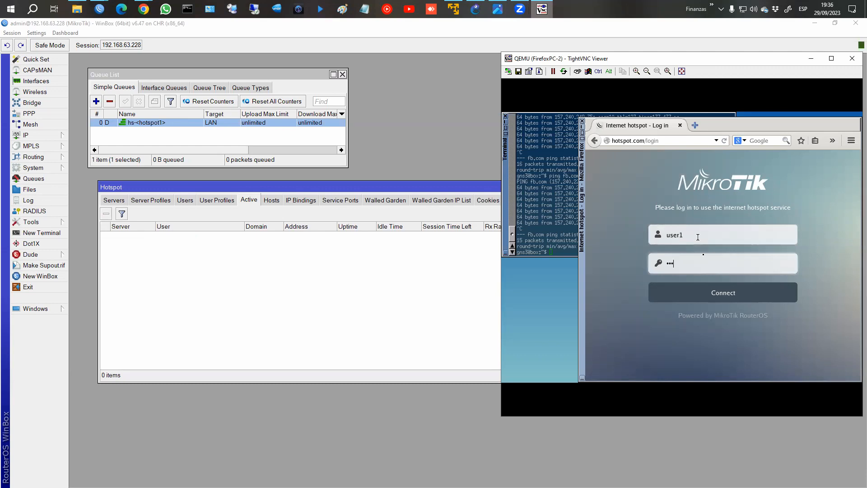
click(722, 293)
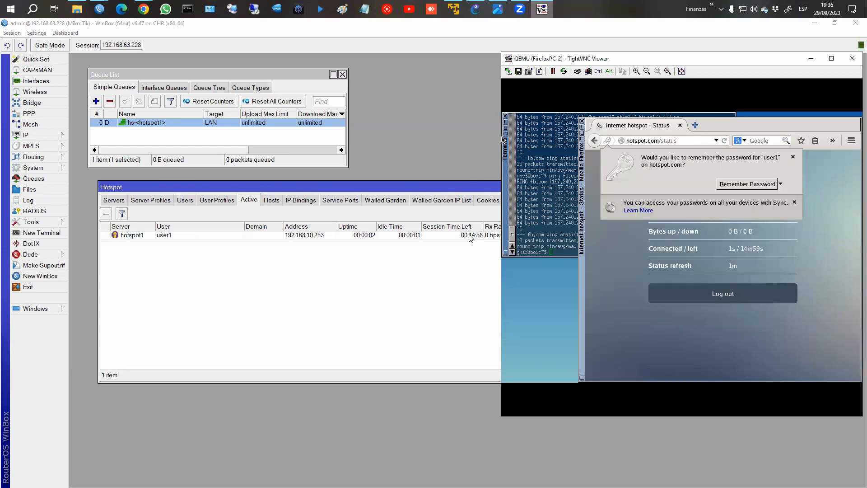
Log user1 out and show its 00:00:06 uptime in WinBox's Users list.
click(707, 294)
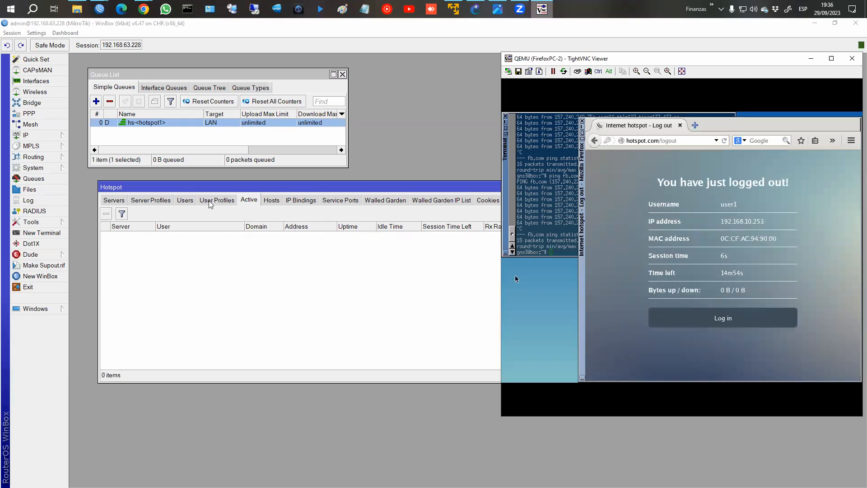
click(217, 200)
click(185, 200)
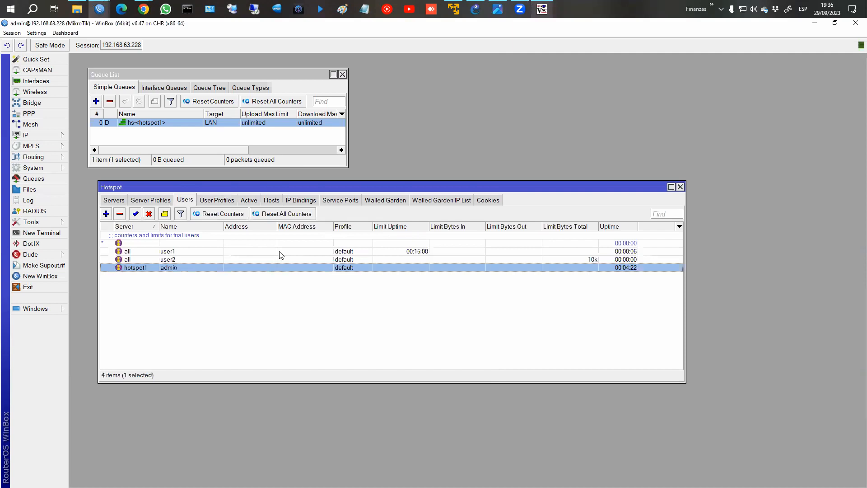
Set user1's Limit Uptime to 00:00:15, reset its counters, and check active sessions.
double_click(281, 255)
click(380, 184)
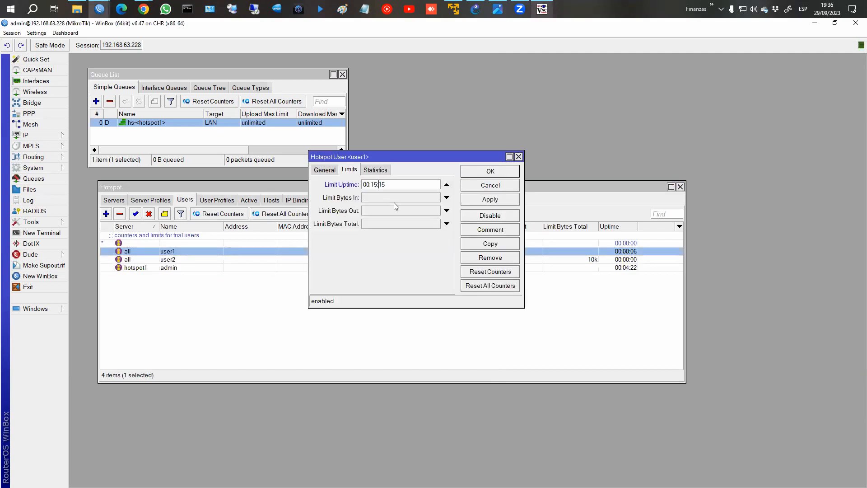
text(00:)
click(484, 273)
click(483, 172)
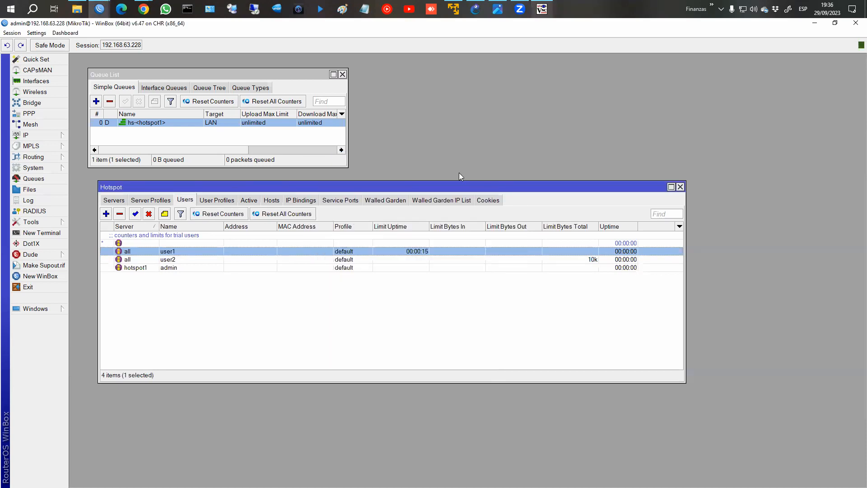
click(253, 202)
click(542, 9)
Log the client in as user1 and let the 15-second session expire back to login.
click(724, 323)
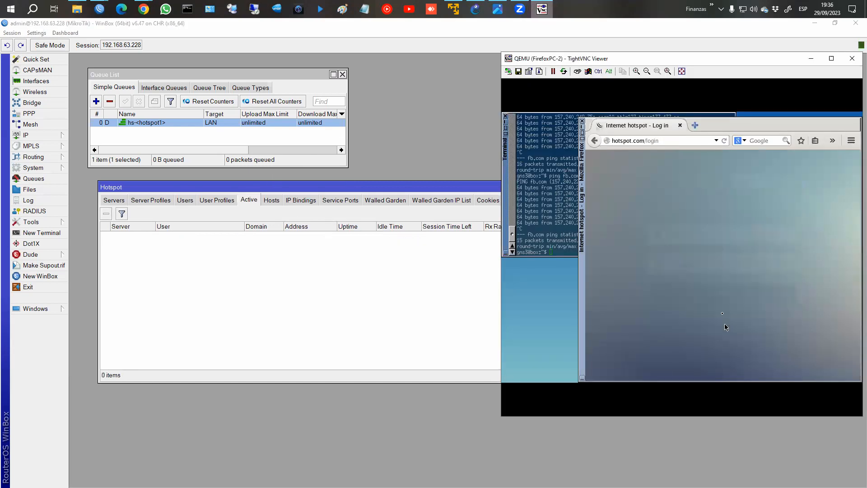
click(687, 239)
text(u)
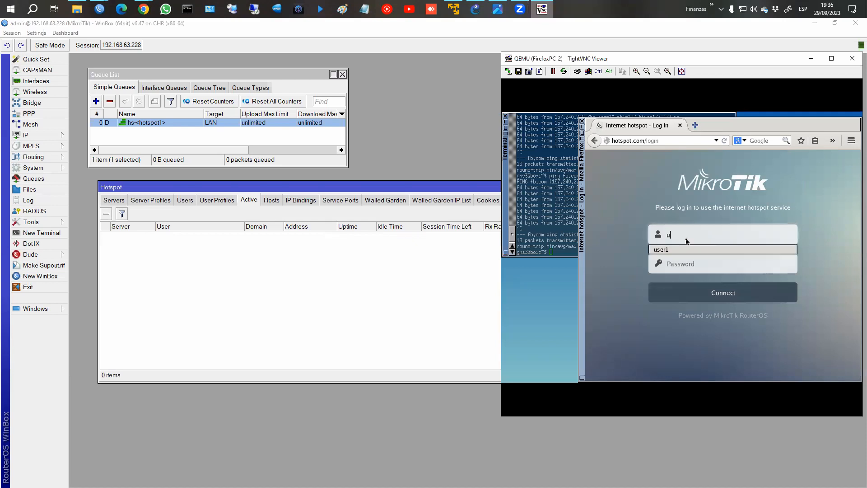
text(ser1)
key(Tab)
text(123)
click(728, 298)
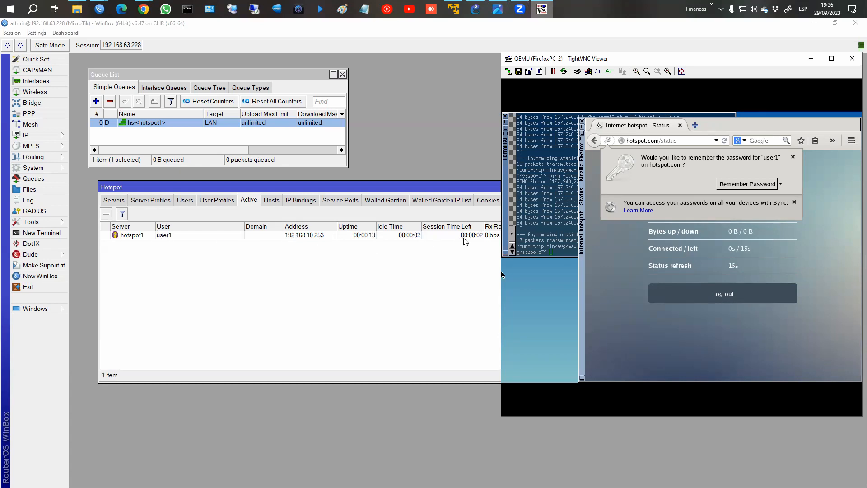
click(688, 294)
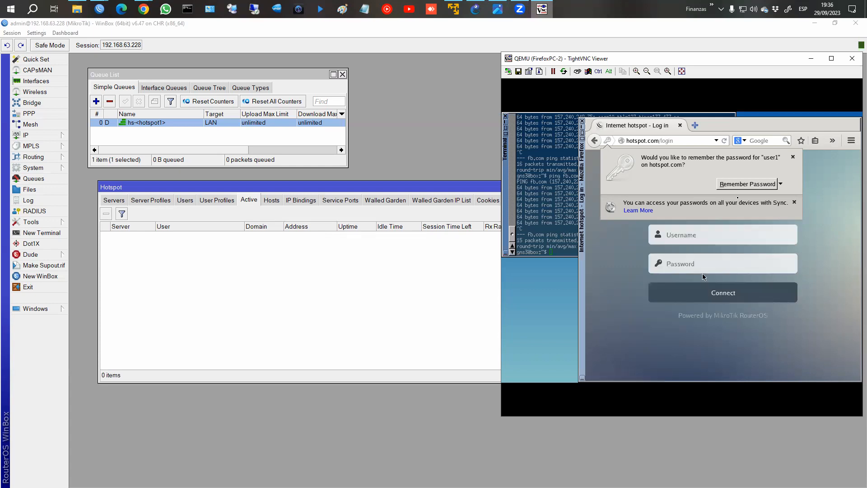
click(793, 156)
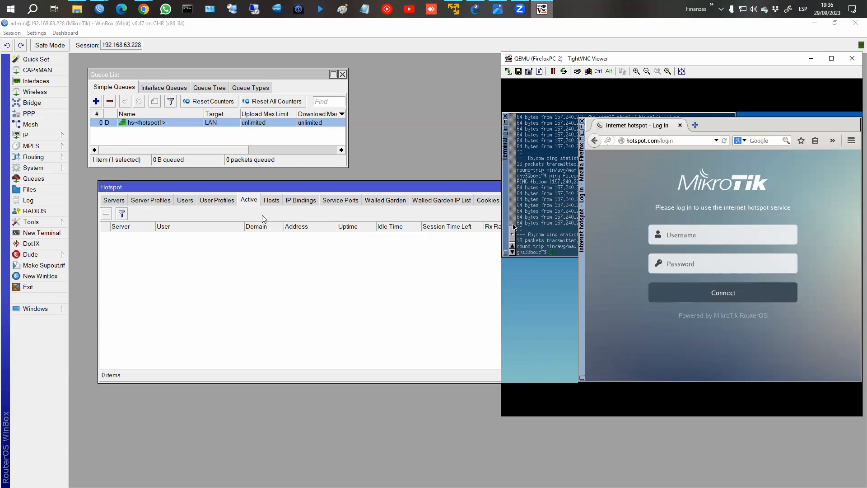
Check user1's 00:00:15 uptime in the Users list, then attempt a new user1 login.
click(224, 201)
click(181, 201)
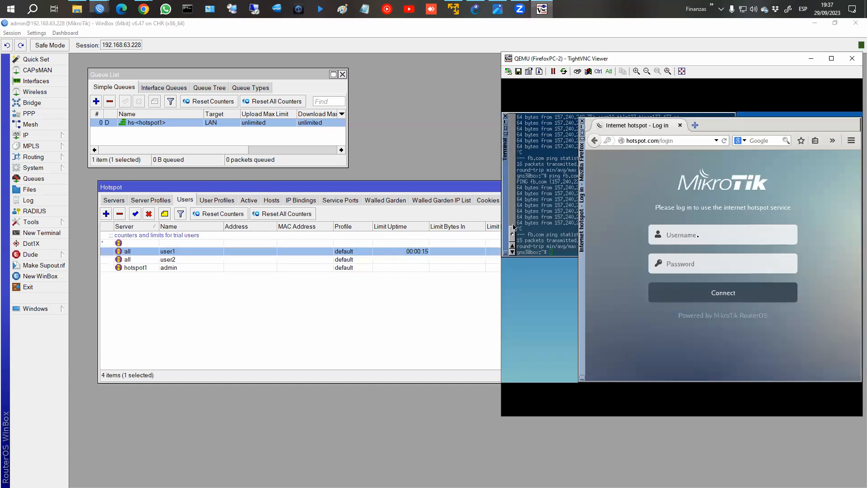
click(542, 9)
click(702, 238)
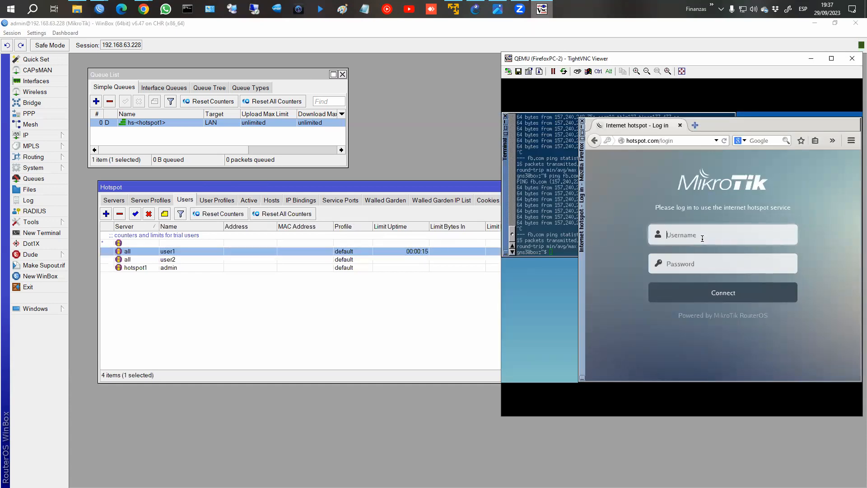
text(user1)
key(Tab)
text(123)
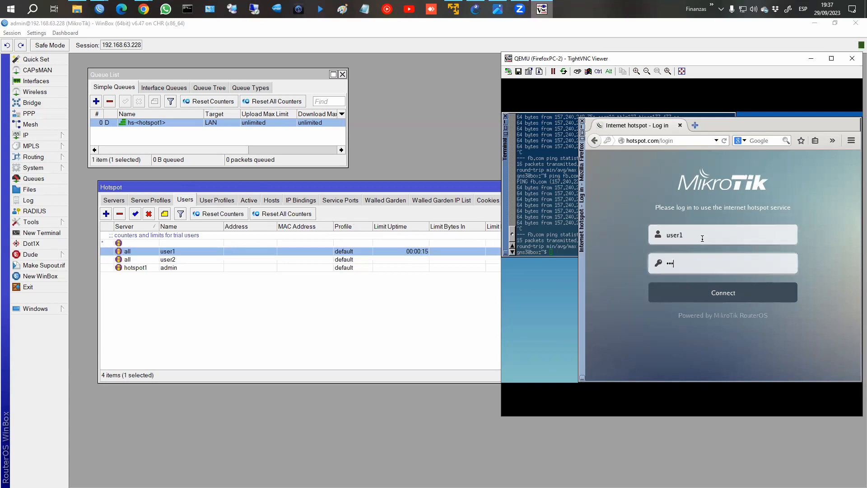
click(733, 292)
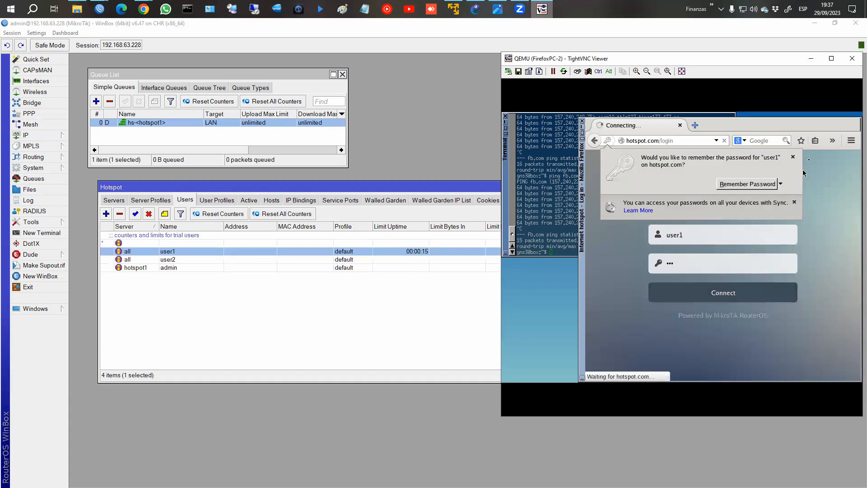
Retry the user1 login, highlight the uptime-limit error, and select user1 in WinBox.
click(793, 157)
click(716, 293)
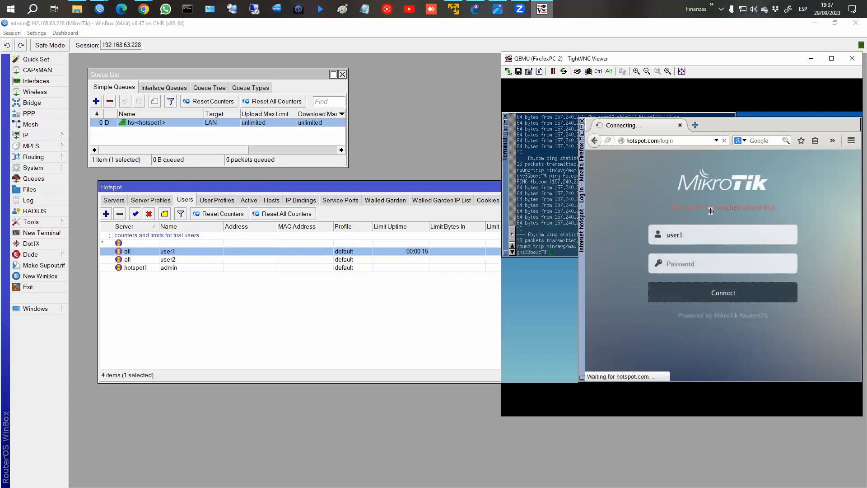
click(700, 238)
click(696, 258)
text(1234)
key(BackSpace)
key(BackSpace)
key(BackSpace)
key(BackSpace)
text(123)
click(739, 295)
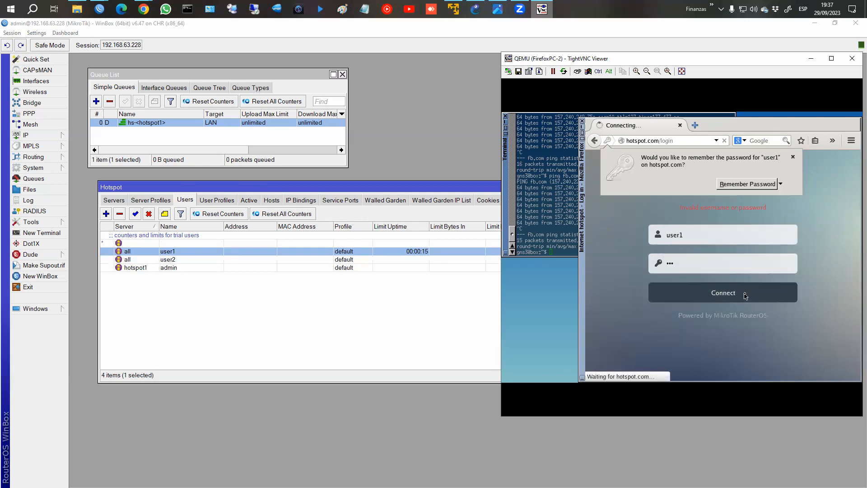
click(793, 157)
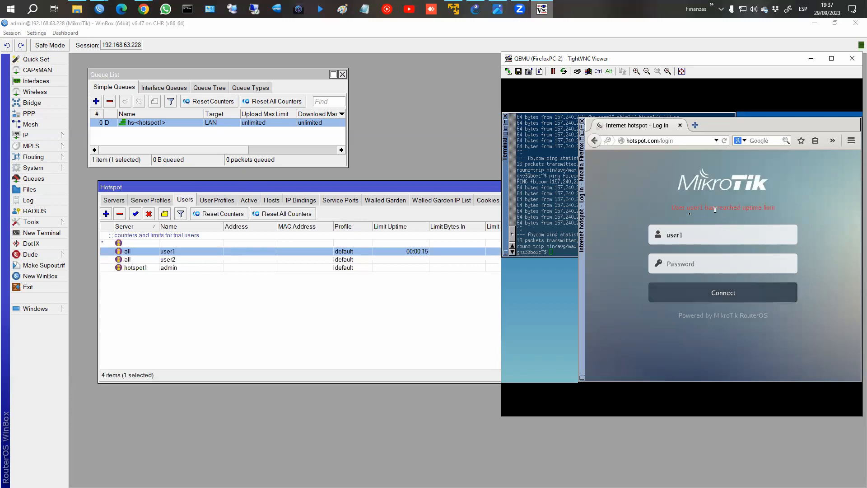
drag(670, 207, 782, 209)
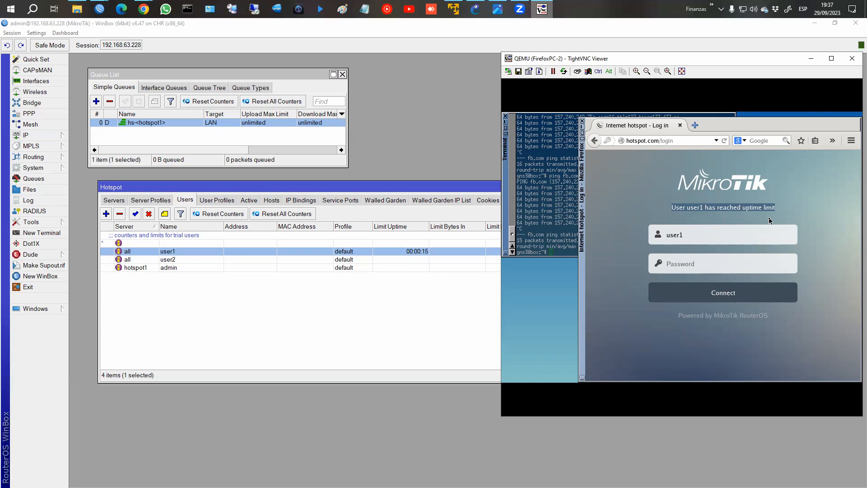
click(394, 267)
click(503, 251)
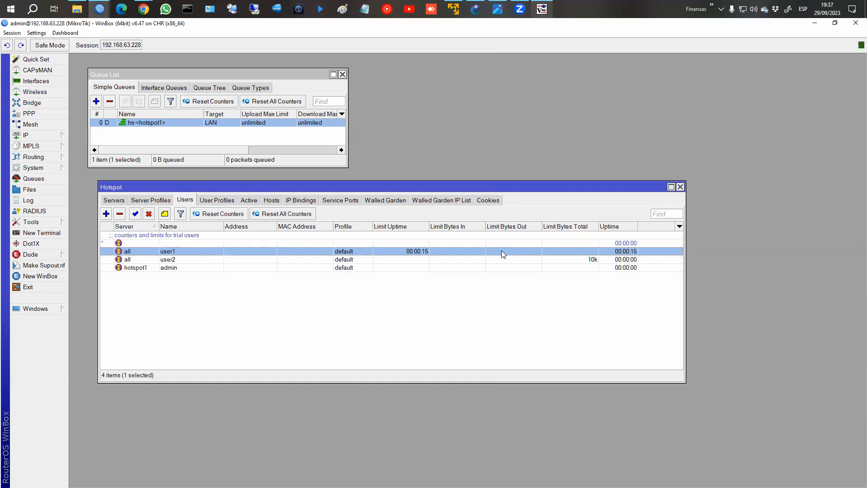
Review user1's settings unchanged and check the Active sessions list.
double_click(501, 251)
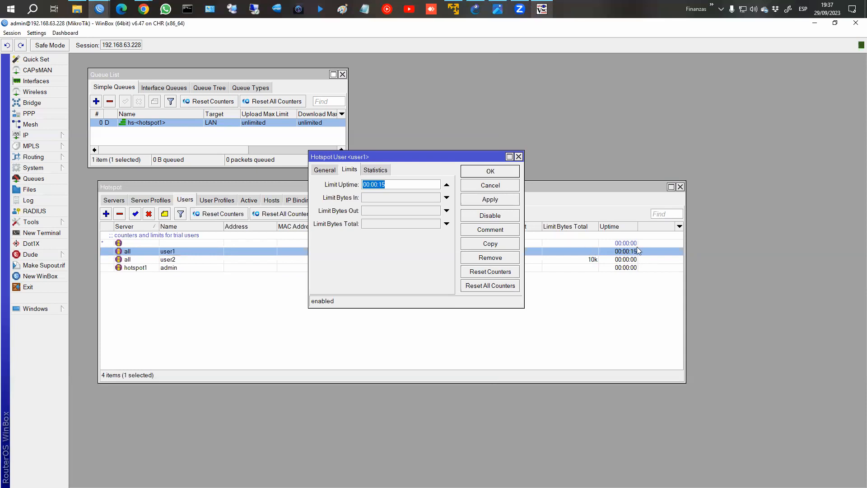
click(500, 187)
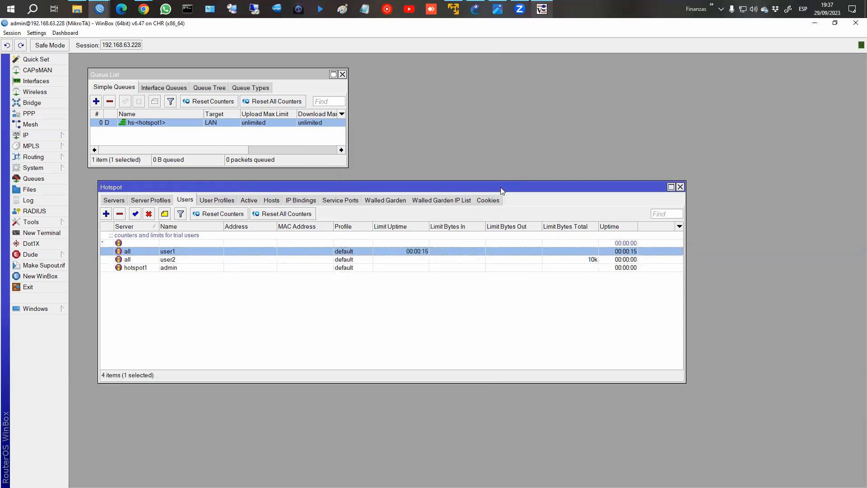
click(542, 9)
click(250, 201)
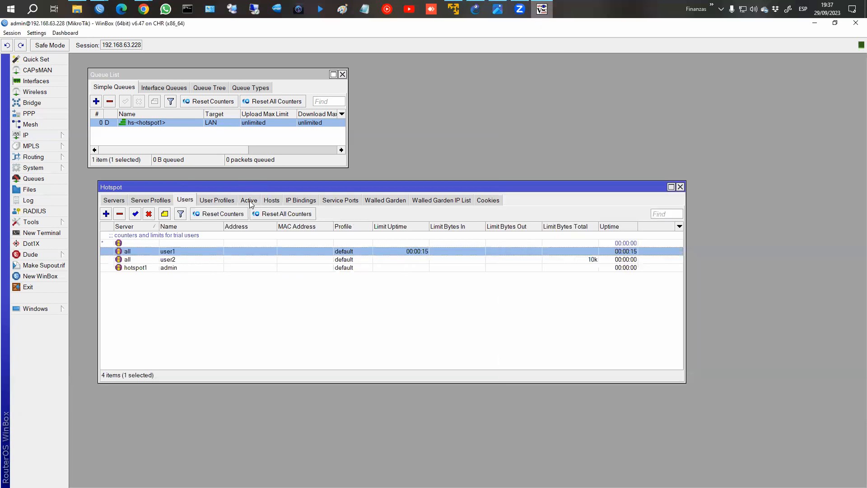
click(249, 201)
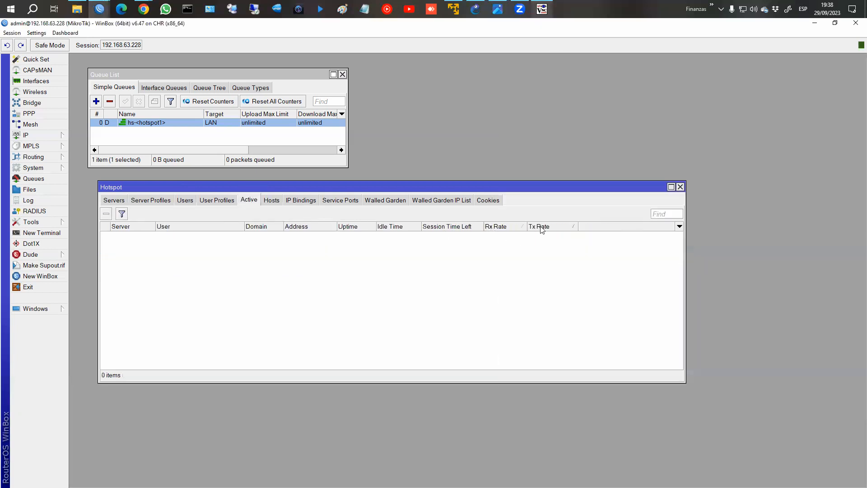
Replace user1 with user2 on the login page and log the client in.
click(542, 9)
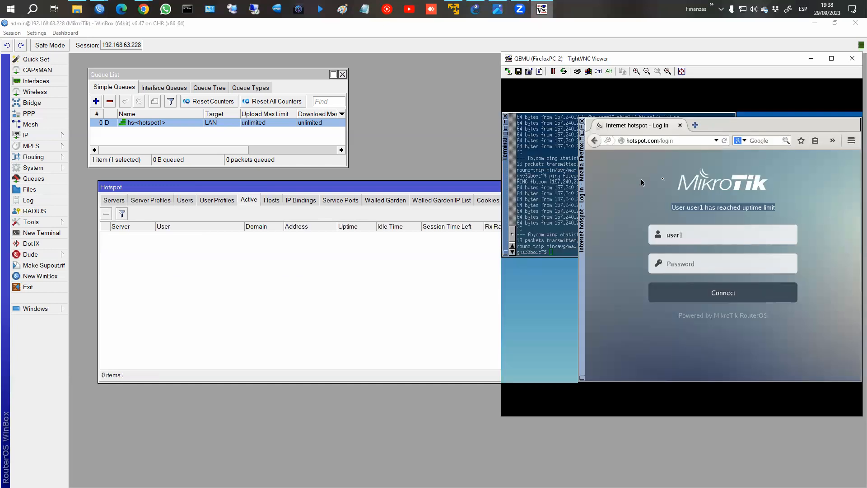
drag(645, 57, 730, 56)
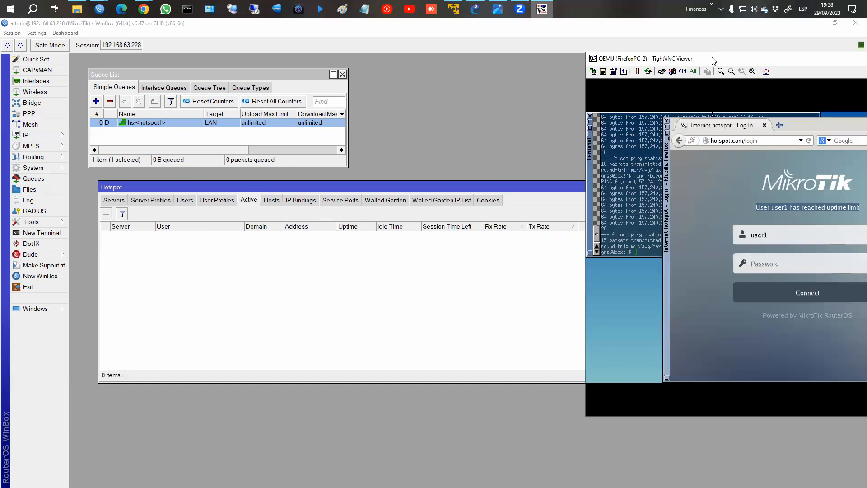
double_click(777, 235)
text(user2)
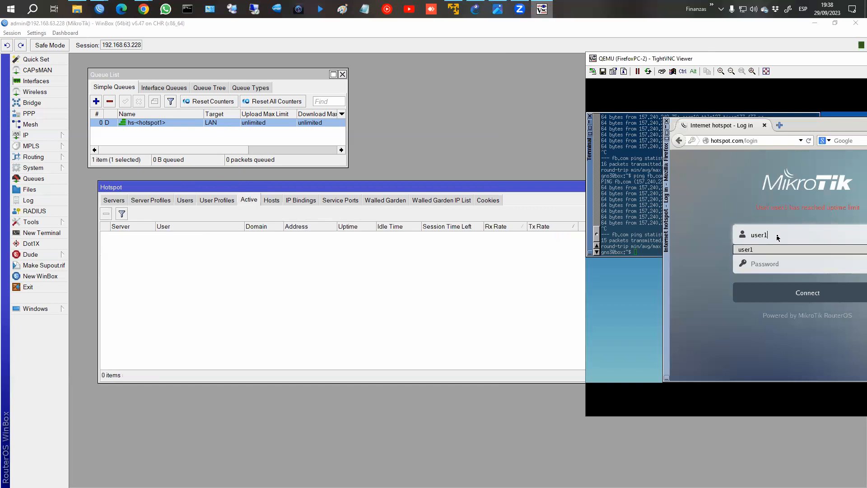
key(Tab)
text(123)
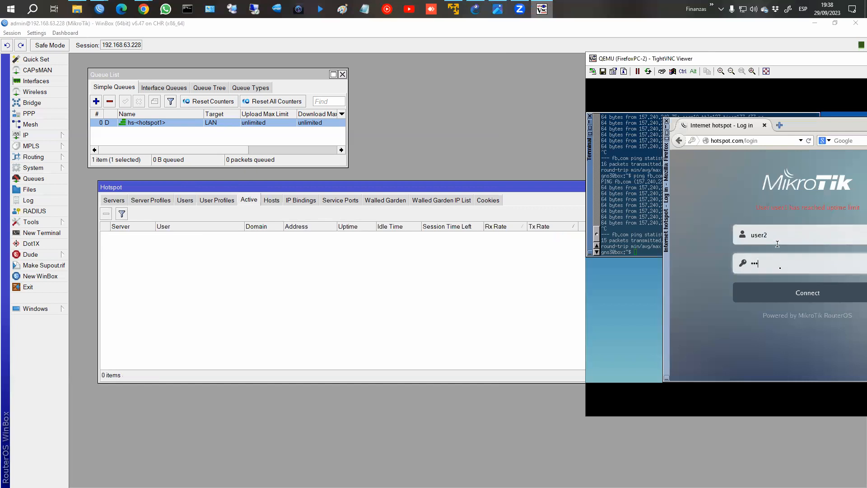
click(798, 298)
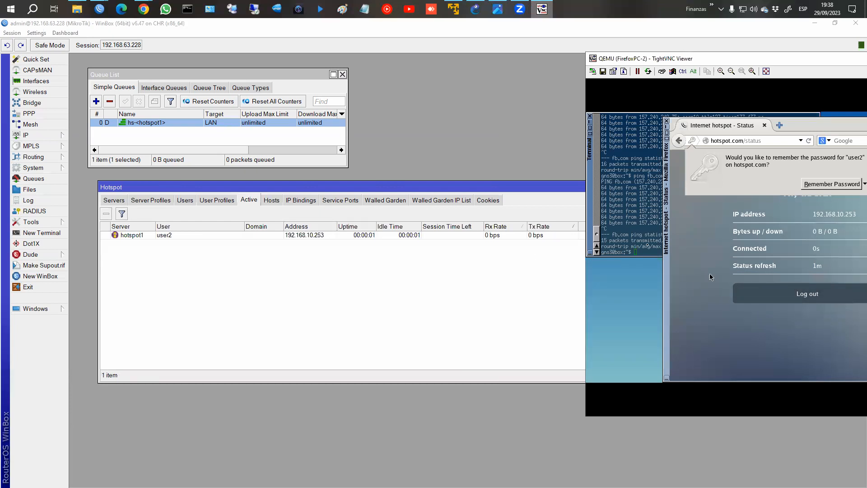
click(641, 238)
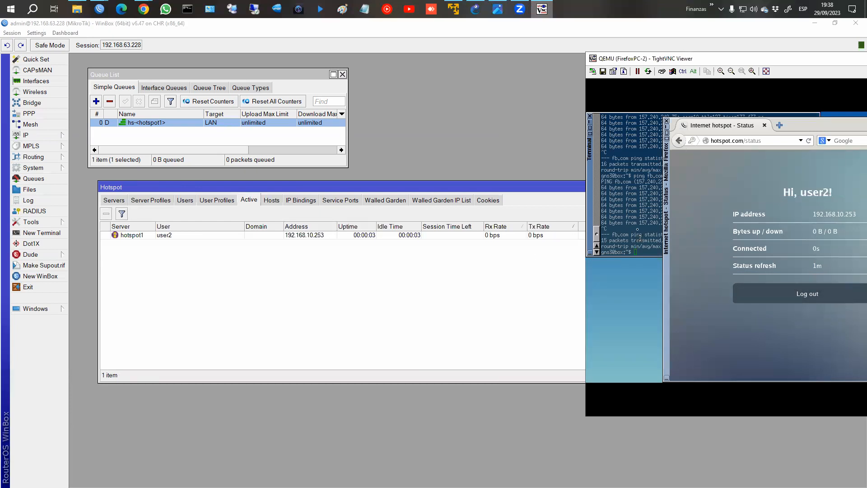
Rerun the ping to fb.com, load fb.com in a new tab, and view the Users list.
click(647, 218)
key(Up)
key(Return)
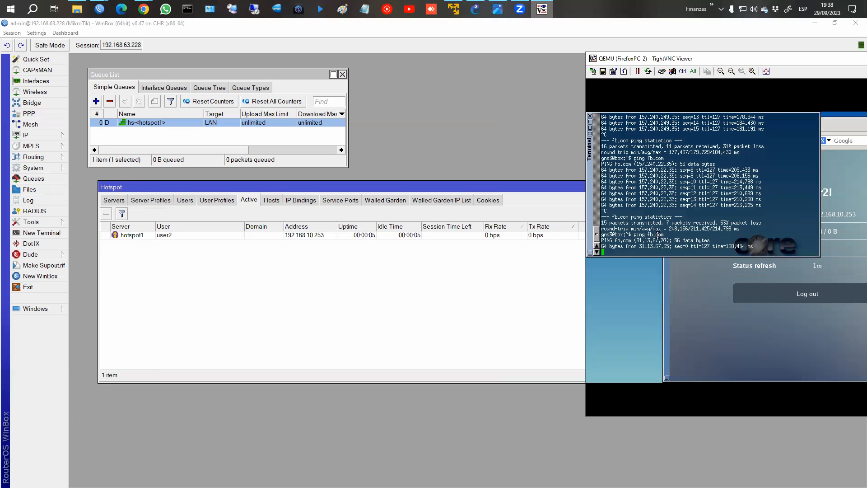
click(695, 299)
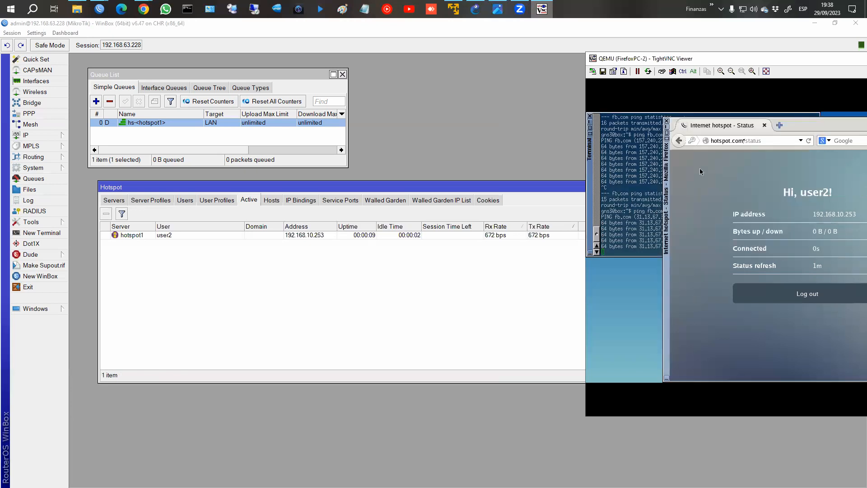
click(783, 125)
text(fb.com/)
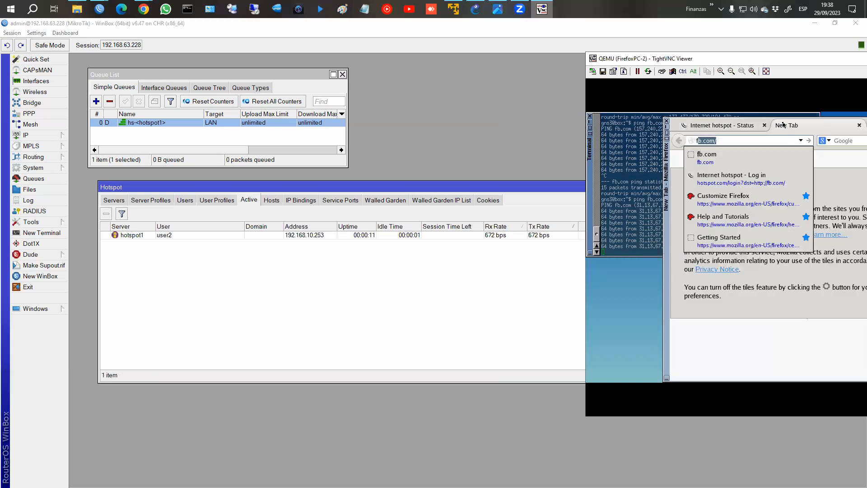
key(Return)
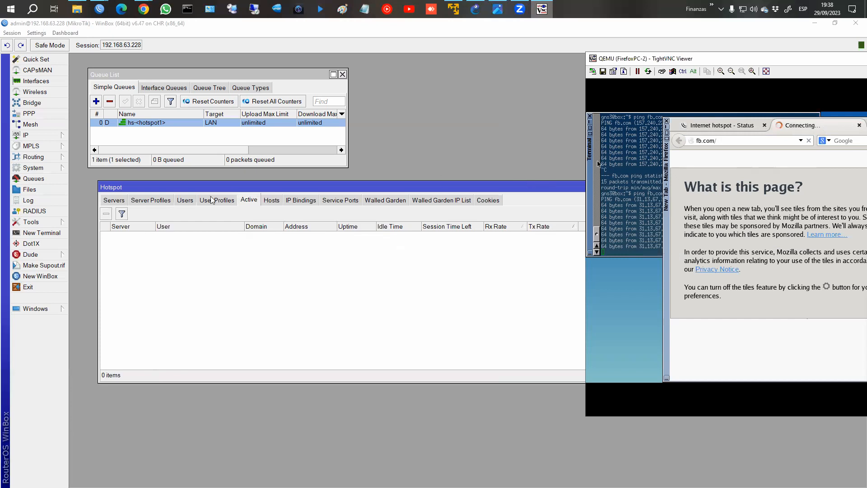
click(184, 199)
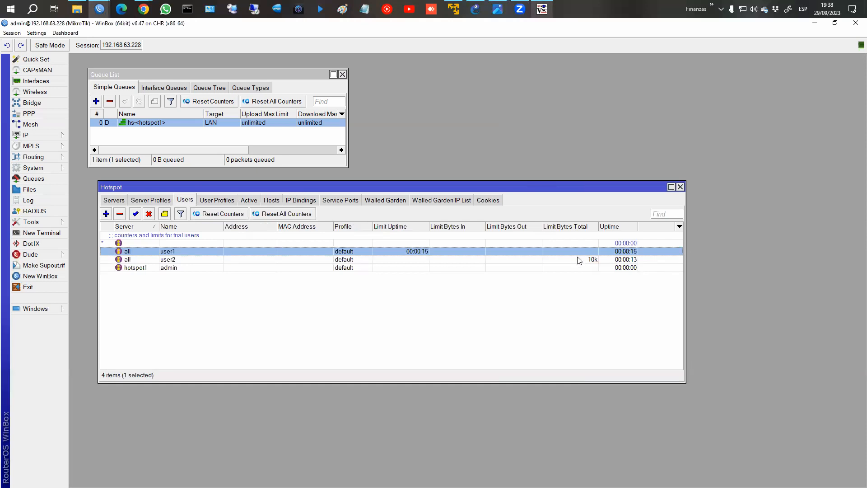
Log user2 out from the client's hotspot status page.
click(543, 9)
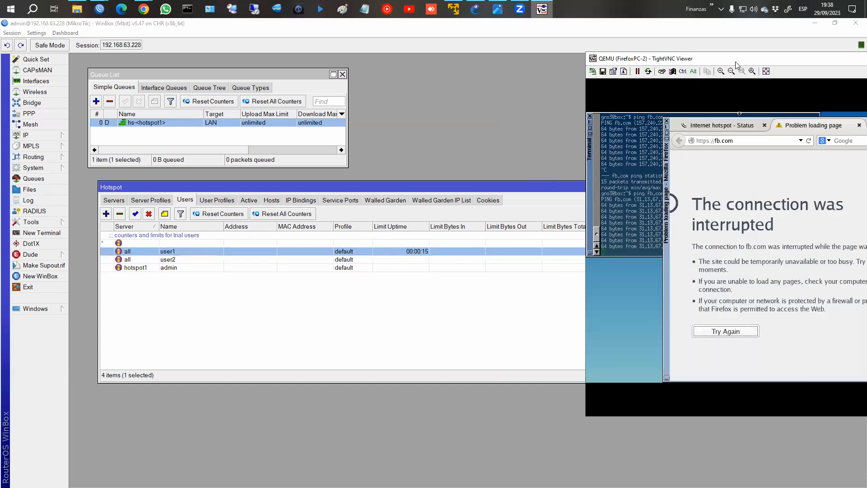
drag(734, 61, 664, 61)
click(658, 130)
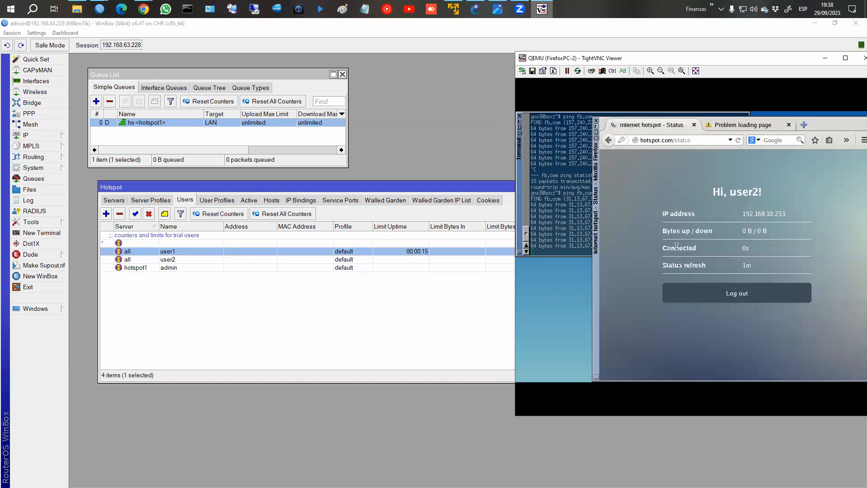
click(696, 298)
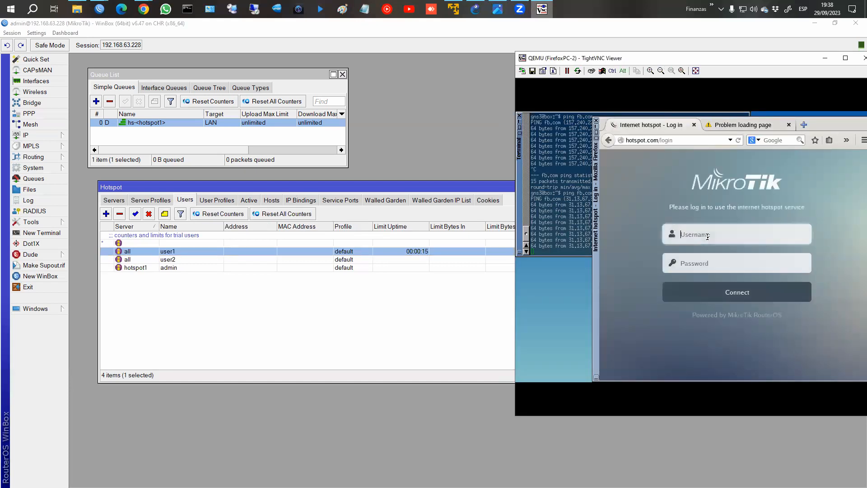
Log in again as user2 and highlight the 'reached traffic limit' error.
text(user2)
key(Tab)
text(123)
click(747, 294)
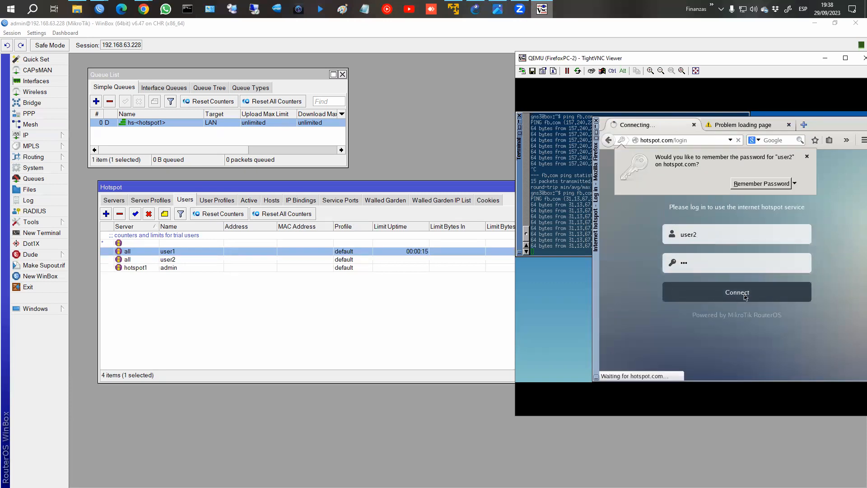
click(807, 156)
drag(686, 207, 794, 212)
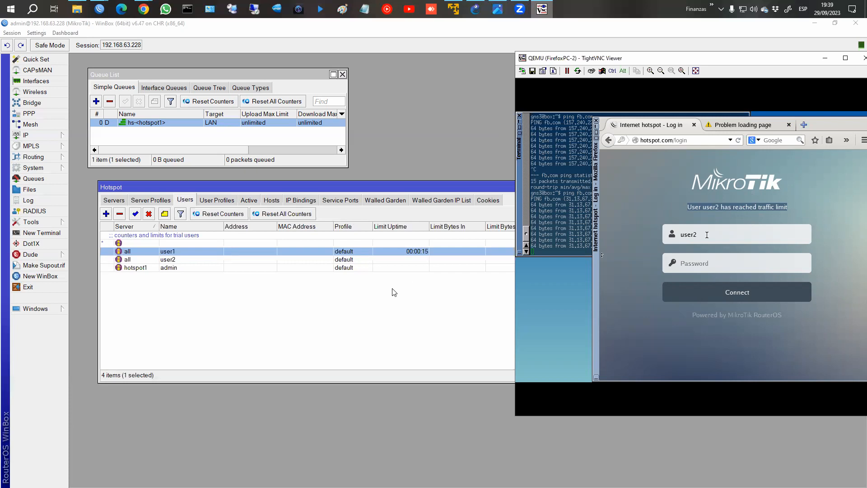
click(412, 297)
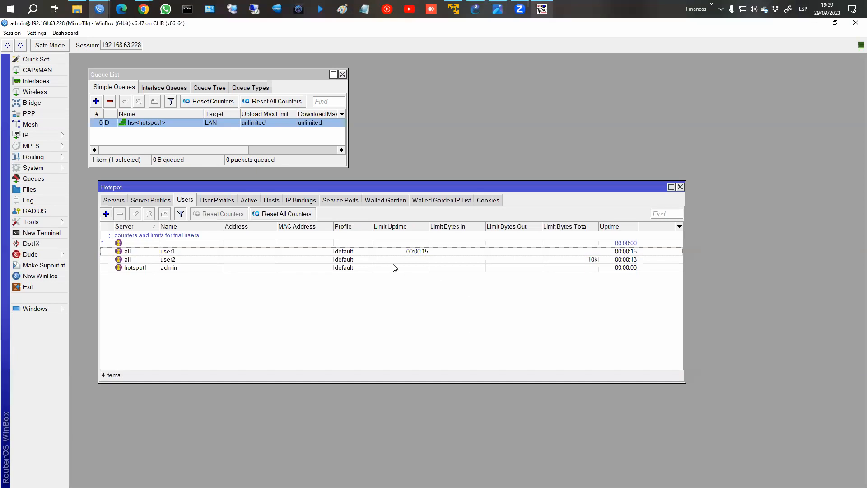
Reset user2's counters and all users' counters.
double_click(559, 261)
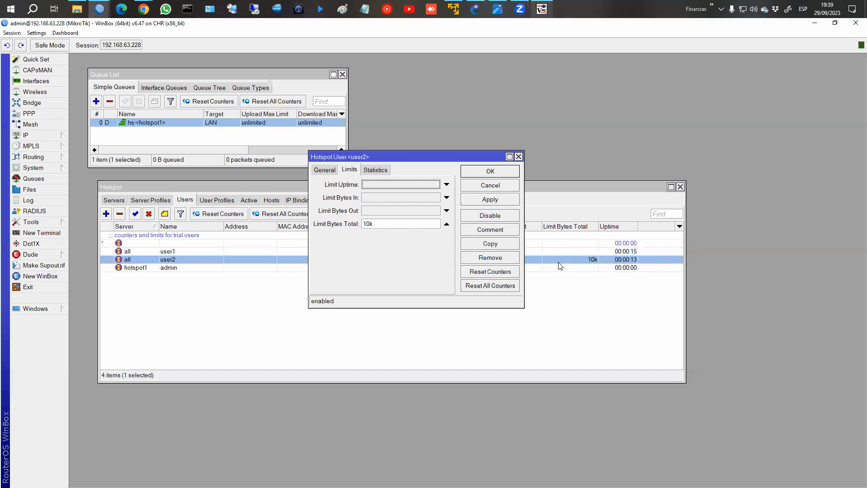
click(498, 272)
click(497, 286)
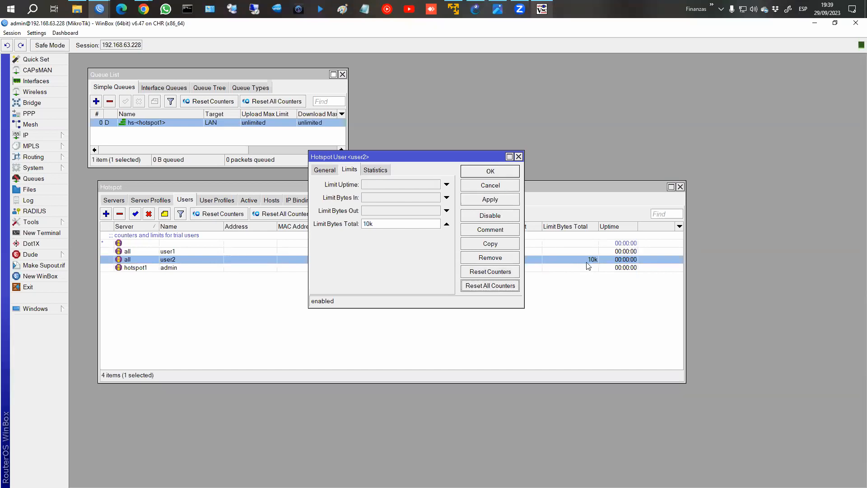
click(519, 157)
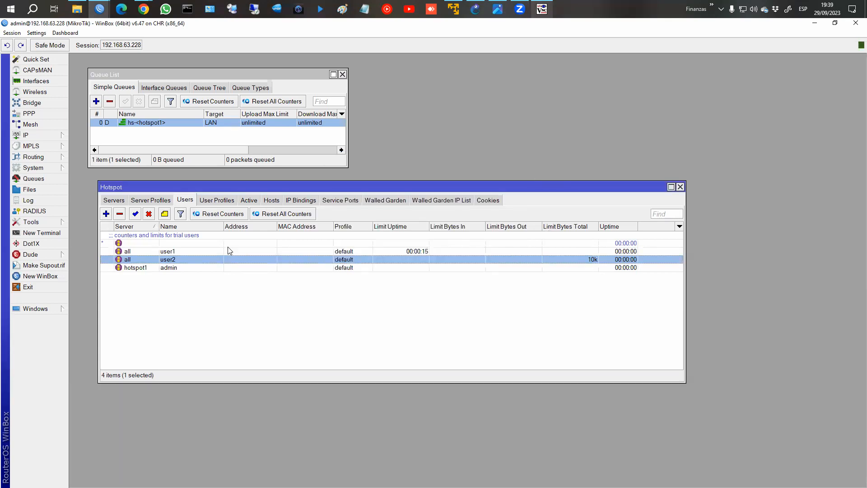
Review user1's General settings unchanged, then show the User Profiles list.
double_click(195, 252)
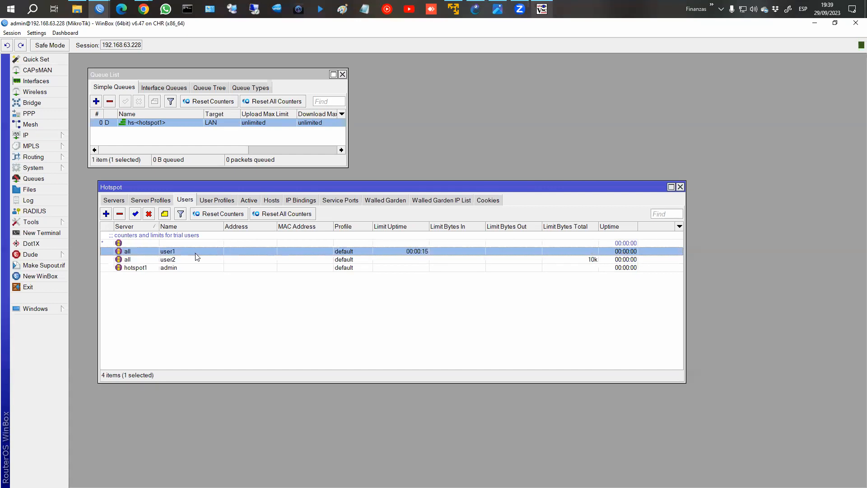
click(324, 174)
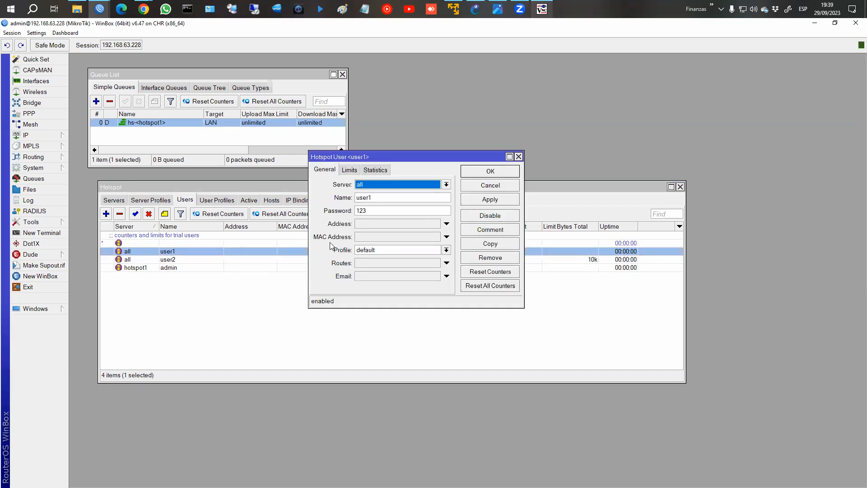
click(492, 185)
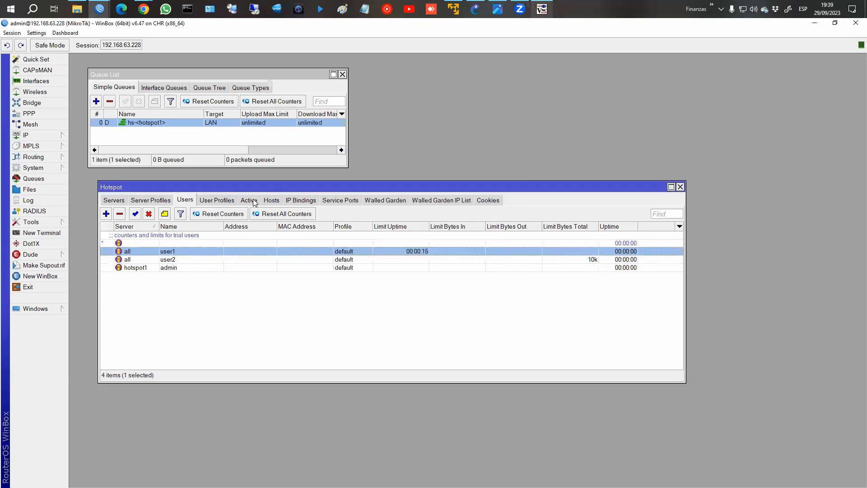
click(217, 200)
Inspect the default profile, then add a new user profile named 3M/5M.
double_click(138, 234)
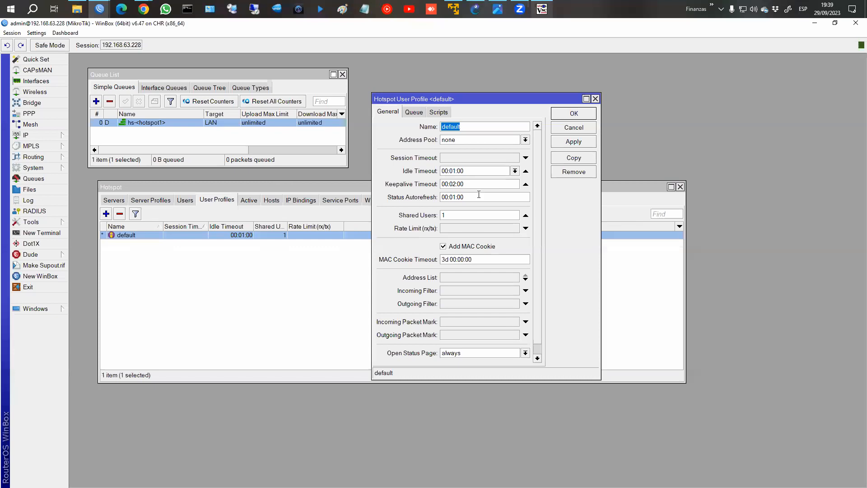
click(572, 128)
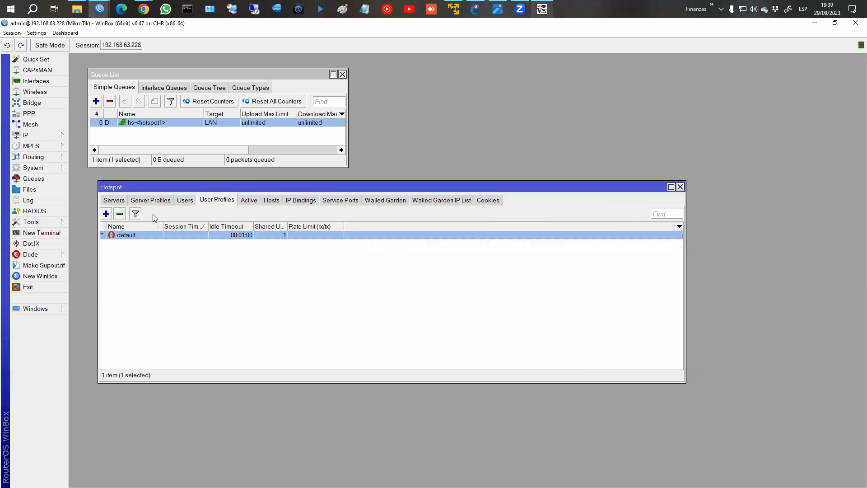
click(106, 214)
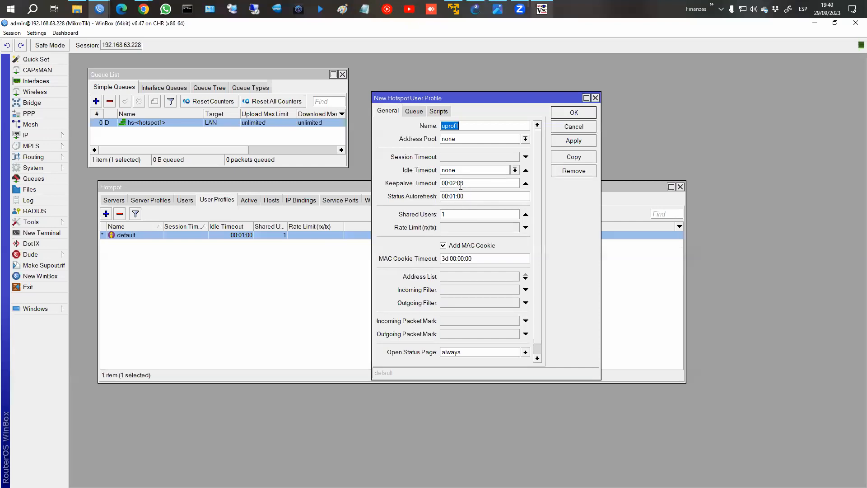
text(1M)
key(BackSpace)
key(BackSpace)
text(3M/5M)
Assign address pool hs-pool-6 to the 3M/5M profile.
click(490, 142)
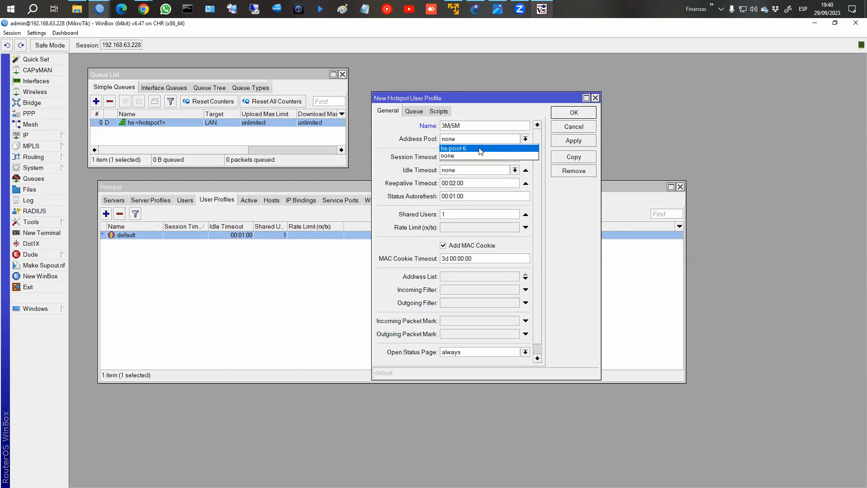
click(480, 149)
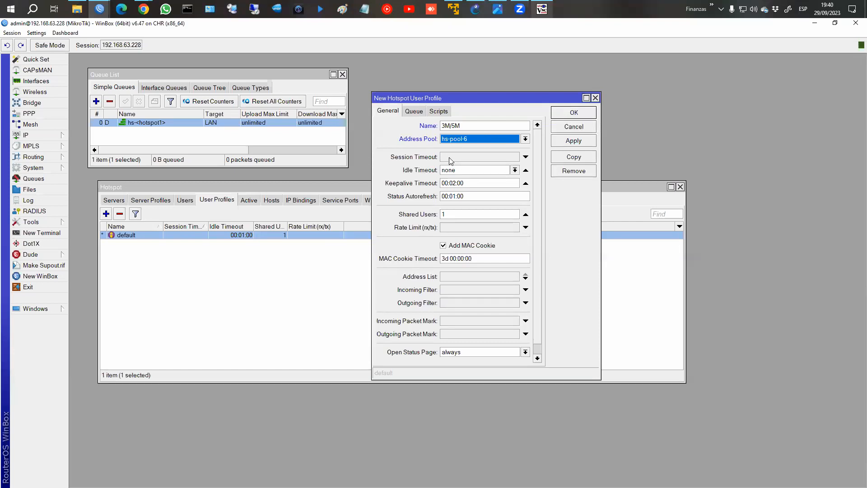
drag(461, 104, 597, 106)
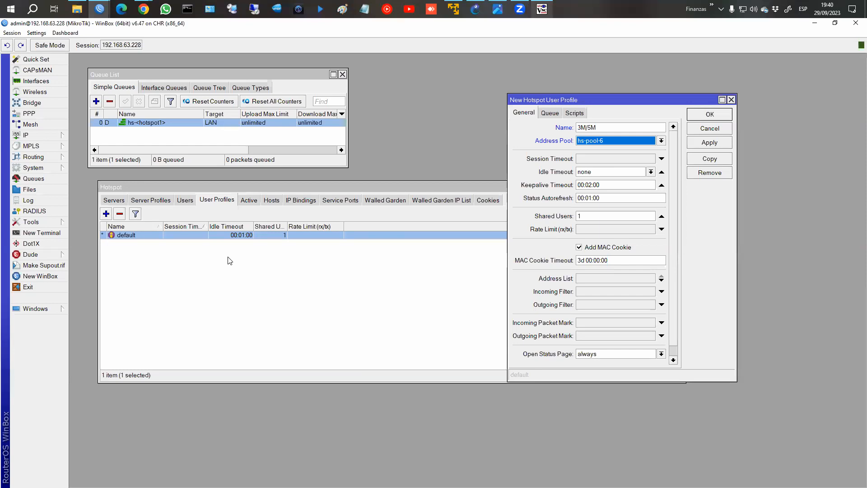
click(185, 200)
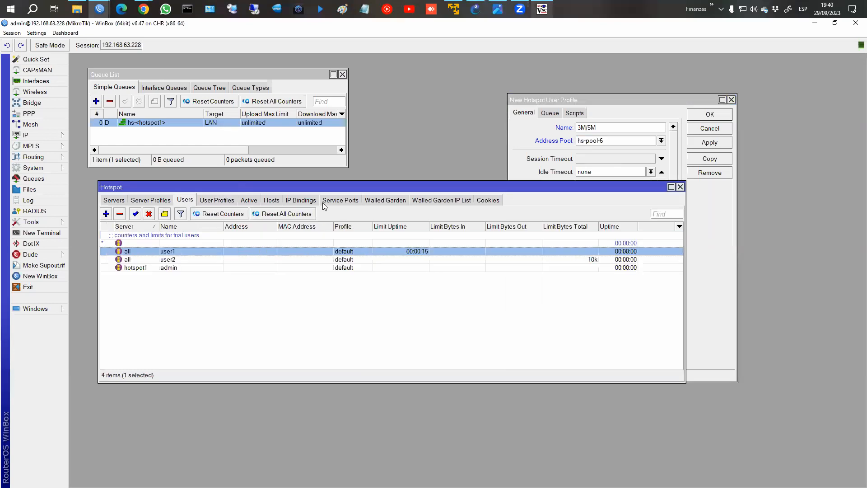
click(606, 127)
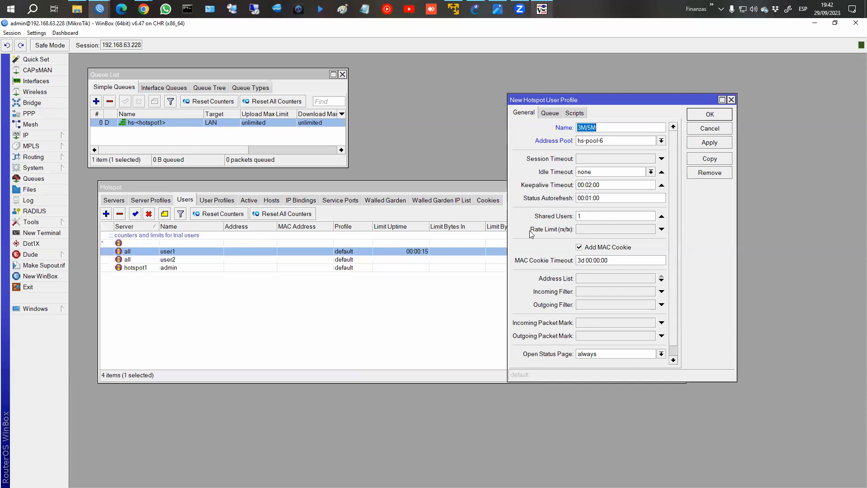
Enter the rate limit 3m/5M for the new profile, fixing a typo along the way.
click(587, 231)
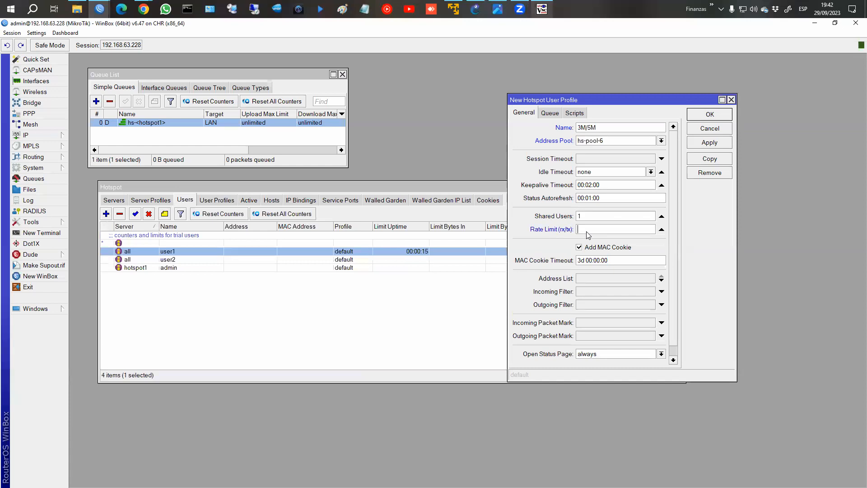
text(3m/54)
text(M)
key(BackSpace)
key(BackSpace)
text(M)
drag(578, 229, 599, 229)
click(184, 160)
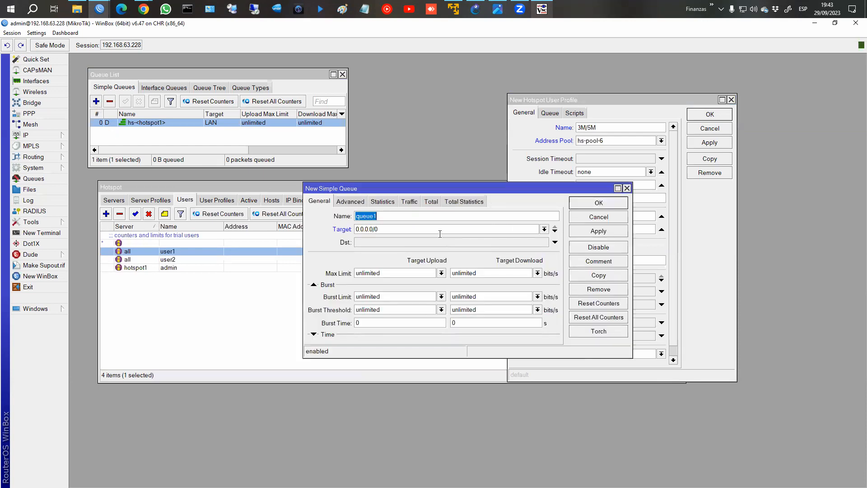
click(602, 220)
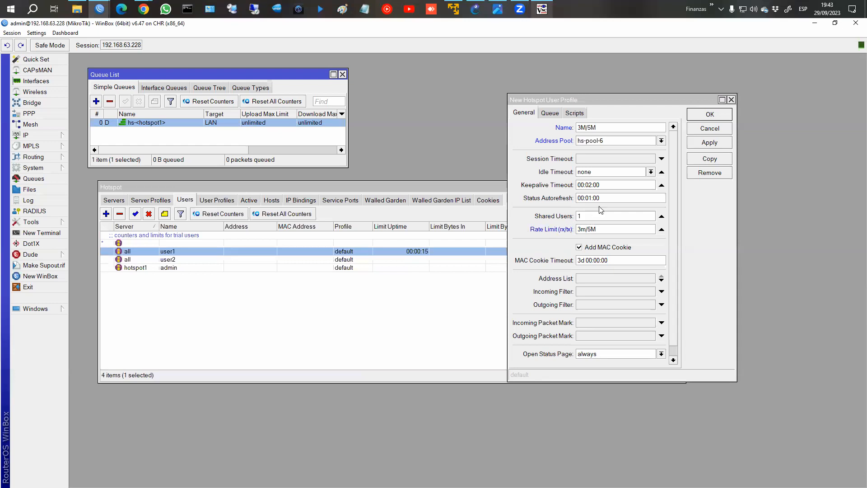
click(584, 229)
double_click(583, 229)
click(585, 229)
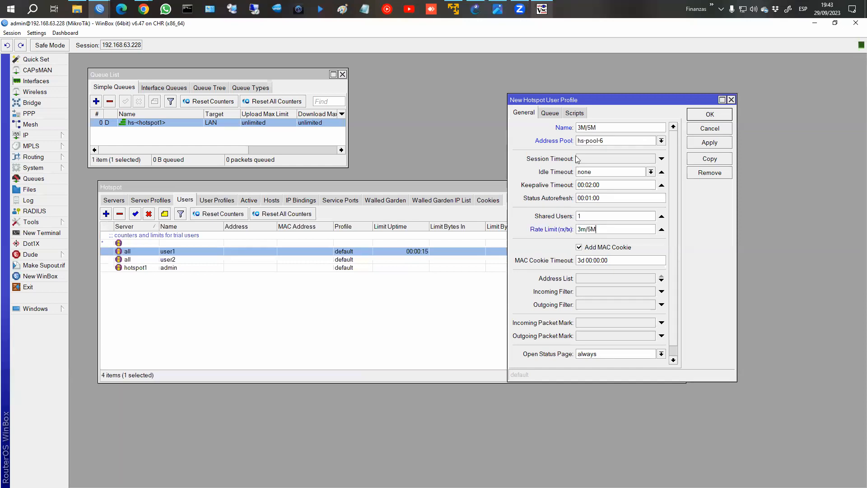
Review the profile's Queue and Scripts tabs, then save the 3M/5M profile.
click(552, 113)
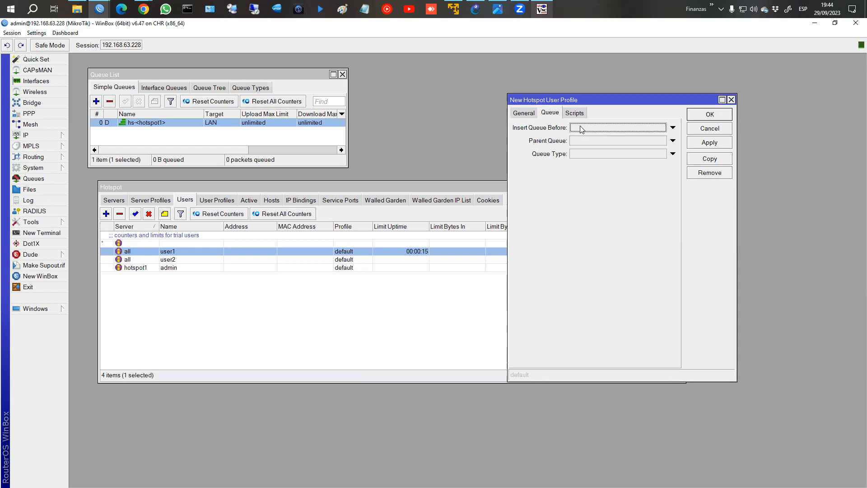
click(570, 116)
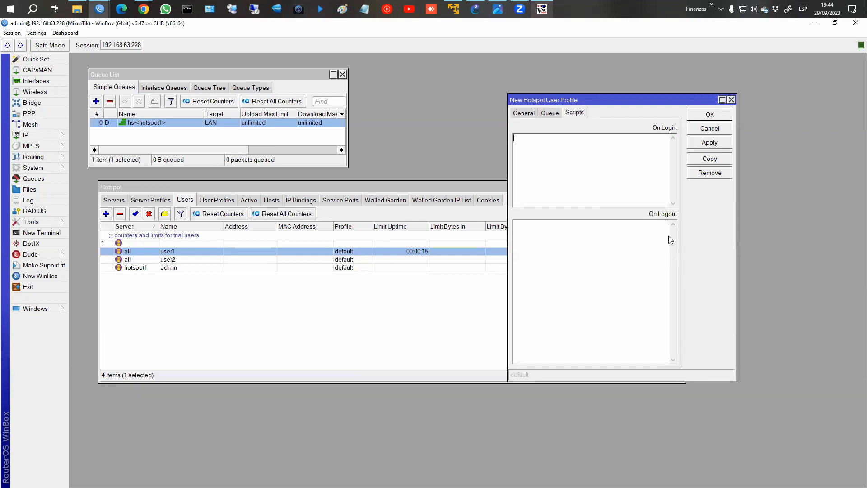
click(520, 115)
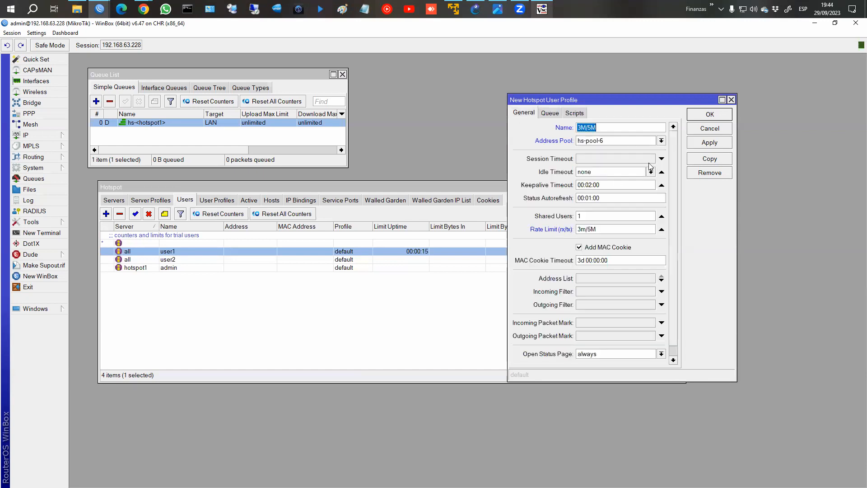
click(574, 113)
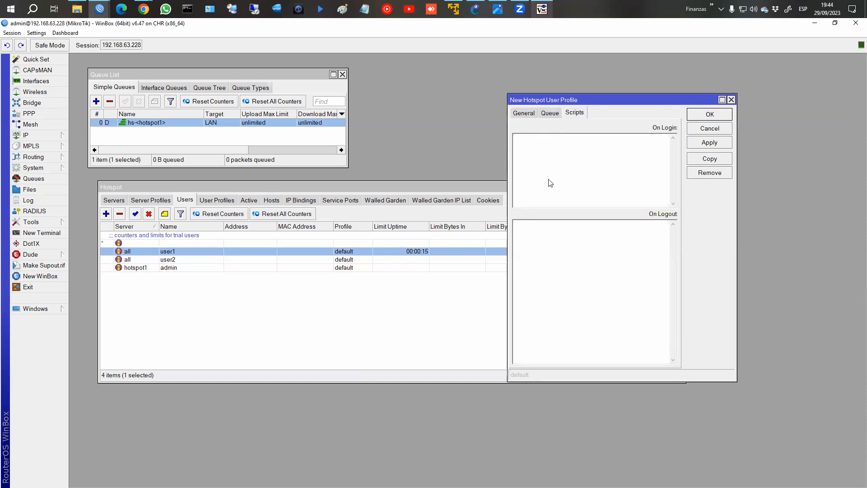
click(529, 116)
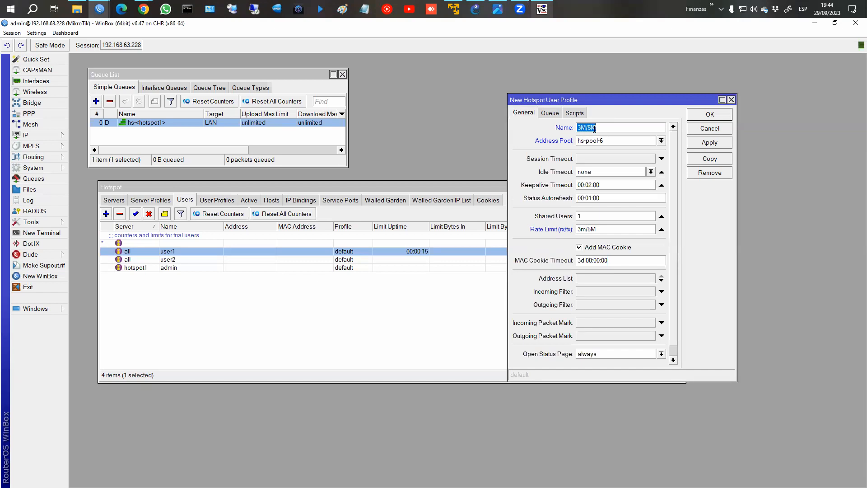
click(700, 141)
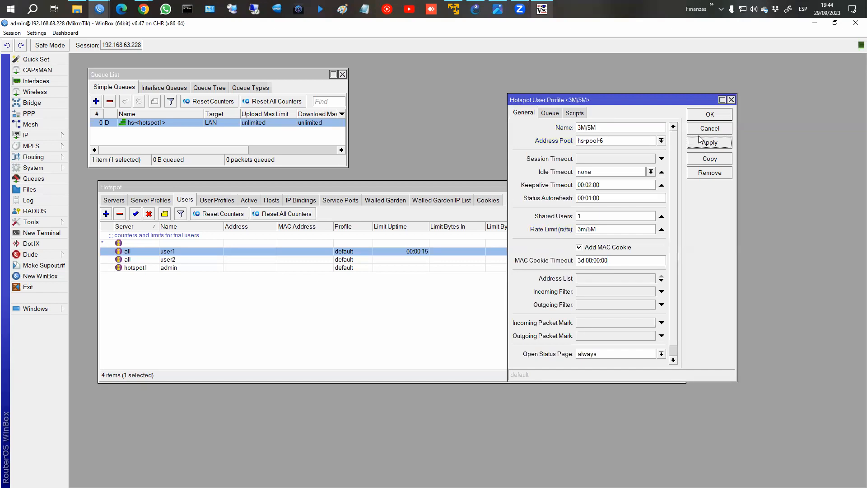
click(700, 116)
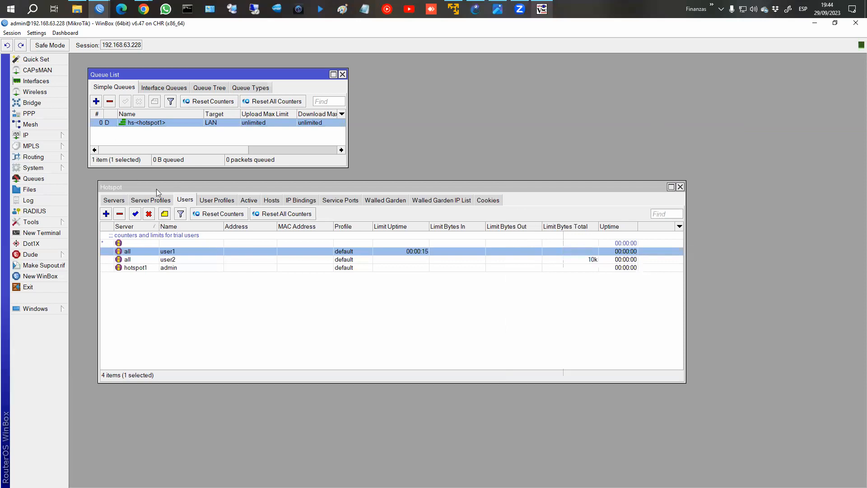
Create profile 5M/10M with pool hs-pool-6, 10 shared users and rate limit 5M/10M.
click(211, 200)
click(106, 214)
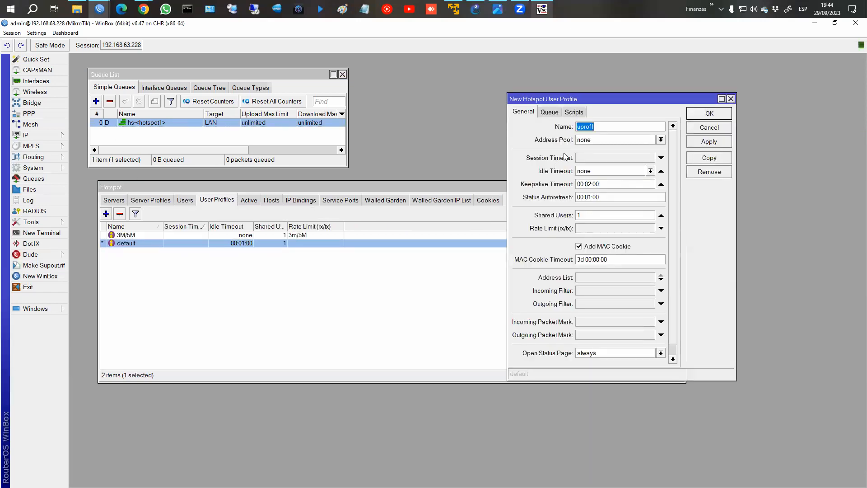
text(5)
text(M/10)
text(0)
click(602, 140)
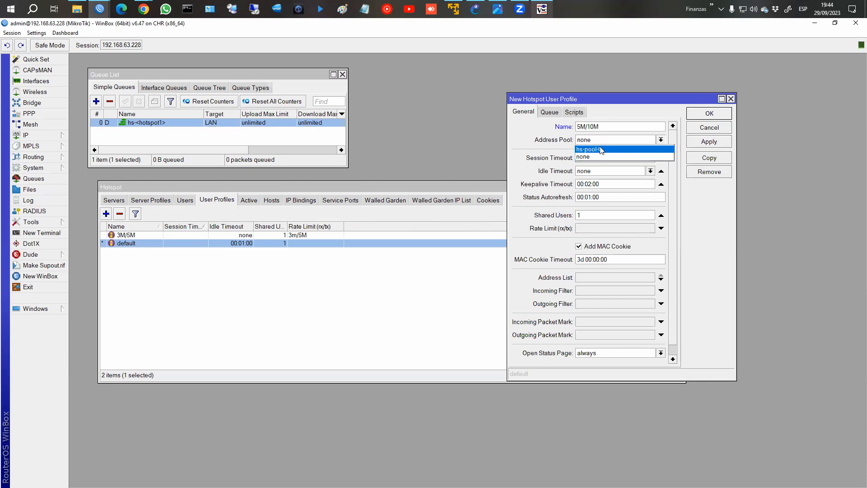
click(608, 154)
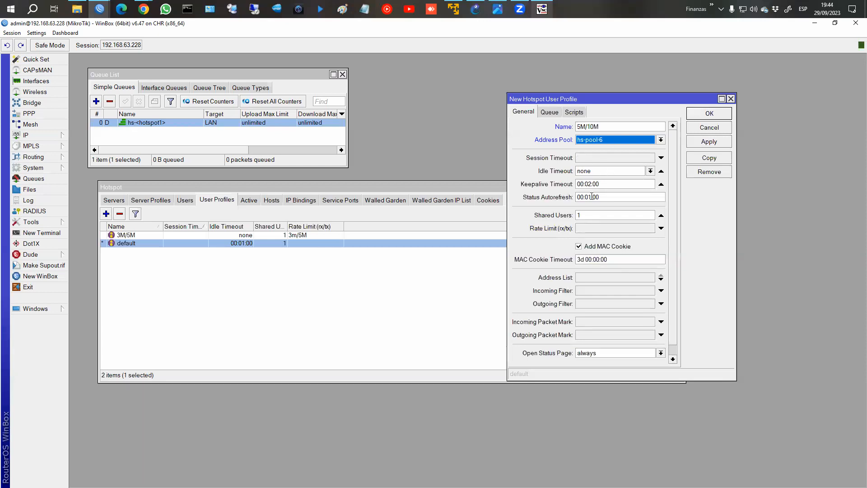
click(583, 217)
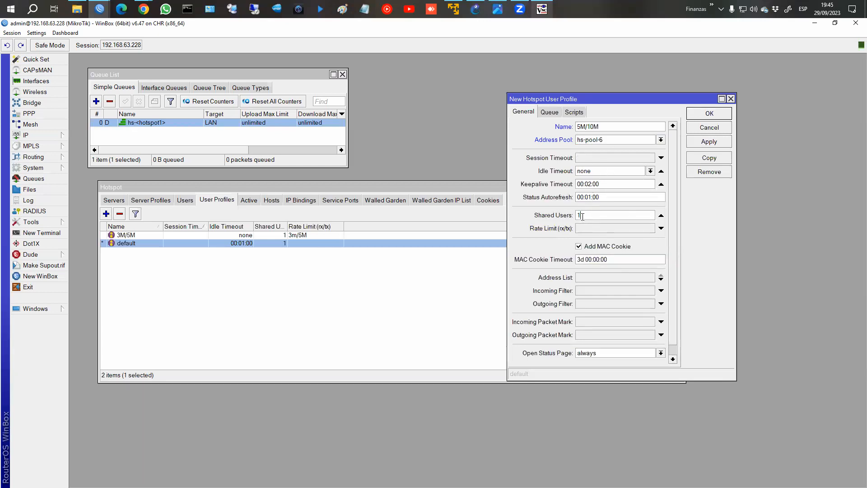
text(0)
click(612, 228)
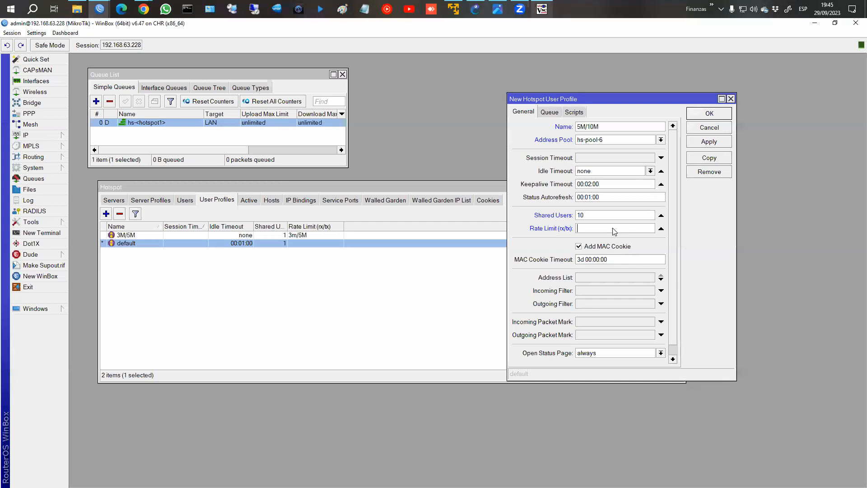
text(M/10M)
click(727, 141)
click(711, 114)
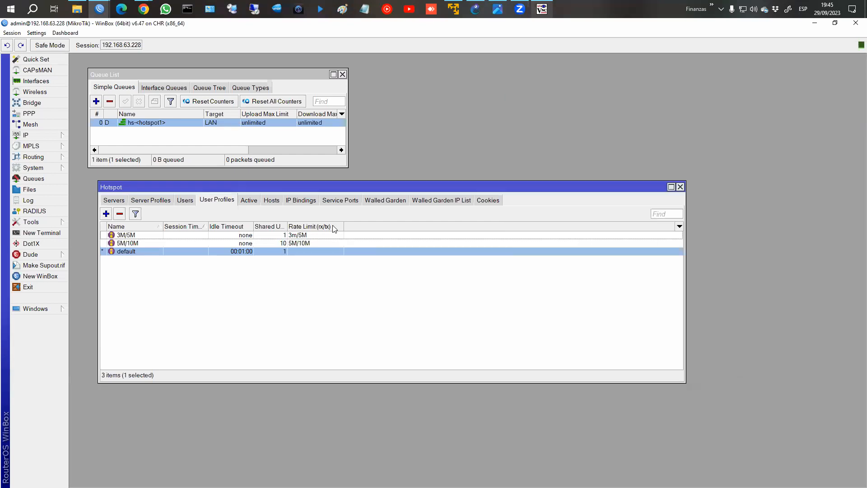
Add hotspot user user3 with its password and the 3M/5M profile.
click(185, 200)
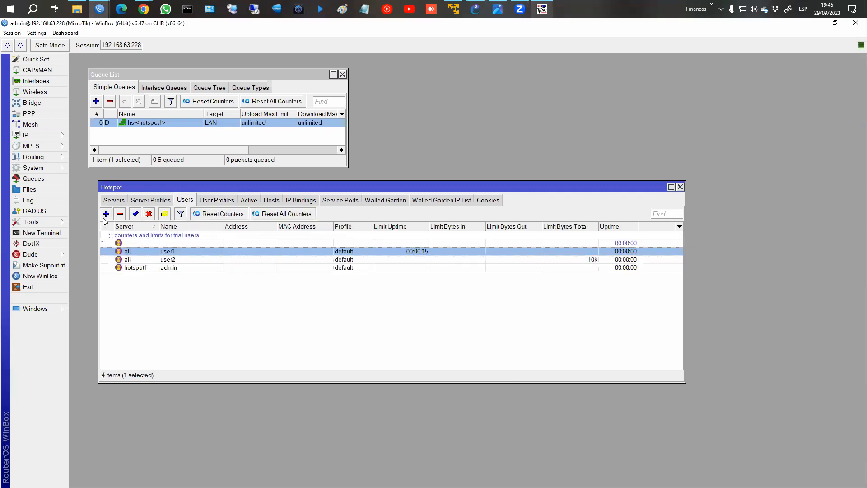
click(106, 213)
key(Tab)
key(Tab)
text(123)
click(361, 253)
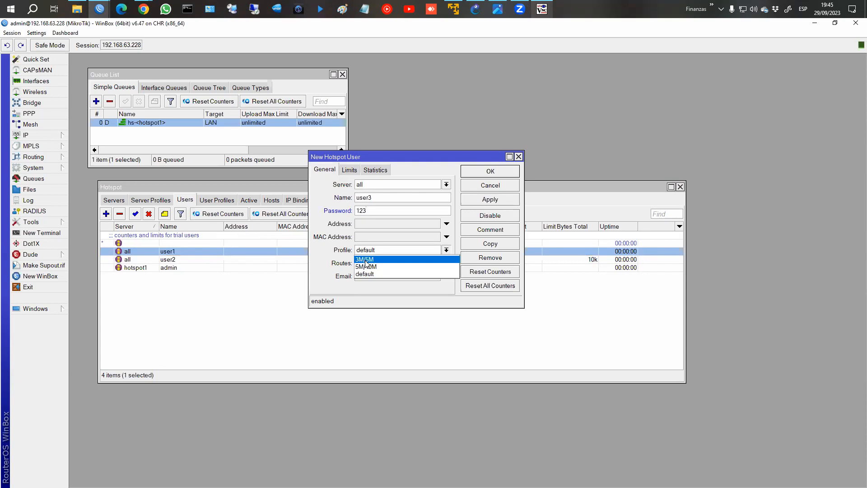
click(367, 266)
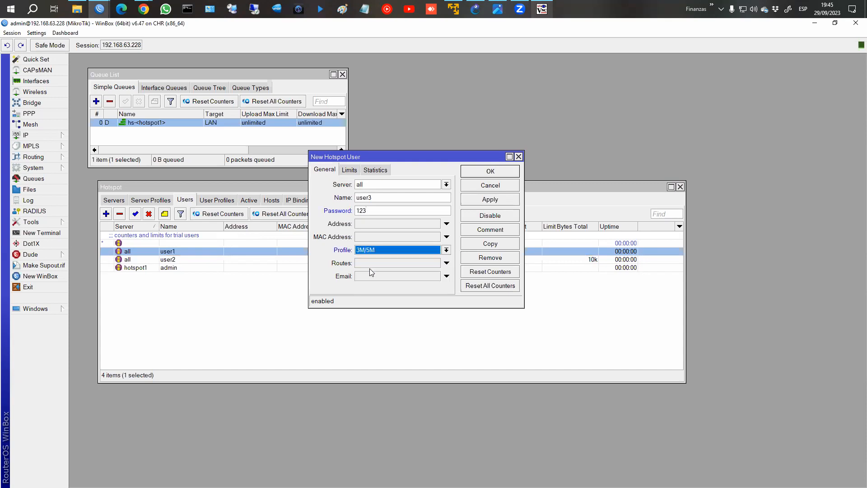
click(496, 205)
Rename user3 to user4 on profile 5M/10M, then undo that change.
click(385, 197)
text(4)
key(Tab)
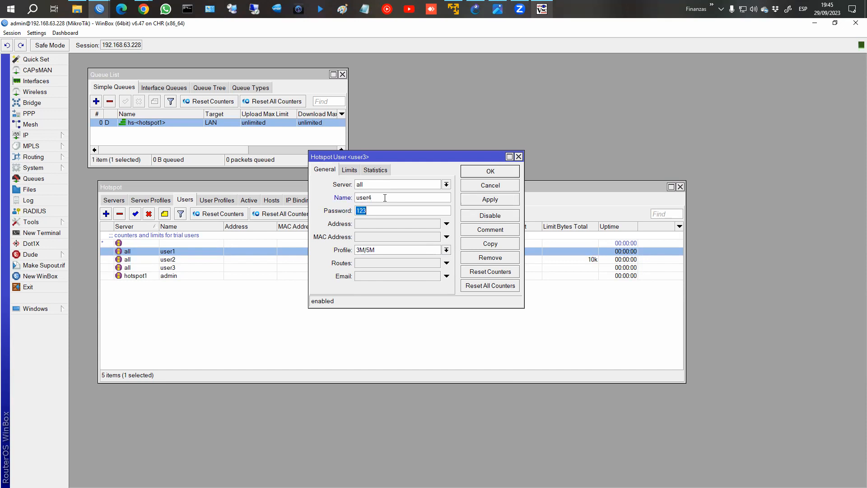
click(446, 250)
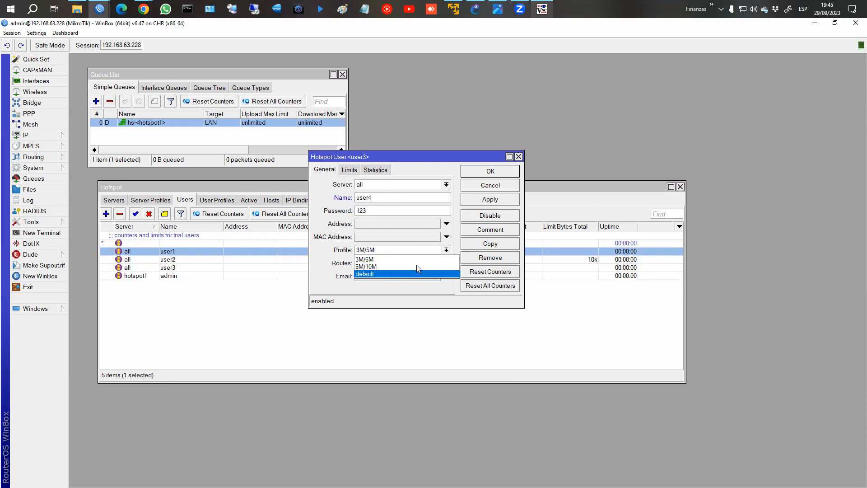
click(416, 268)
click(490, 199)
click(490, 171)
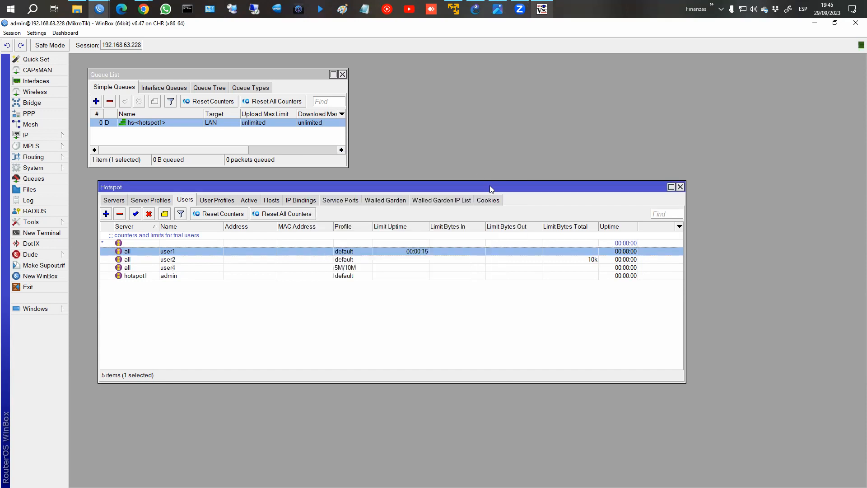
key(alt+Tab)
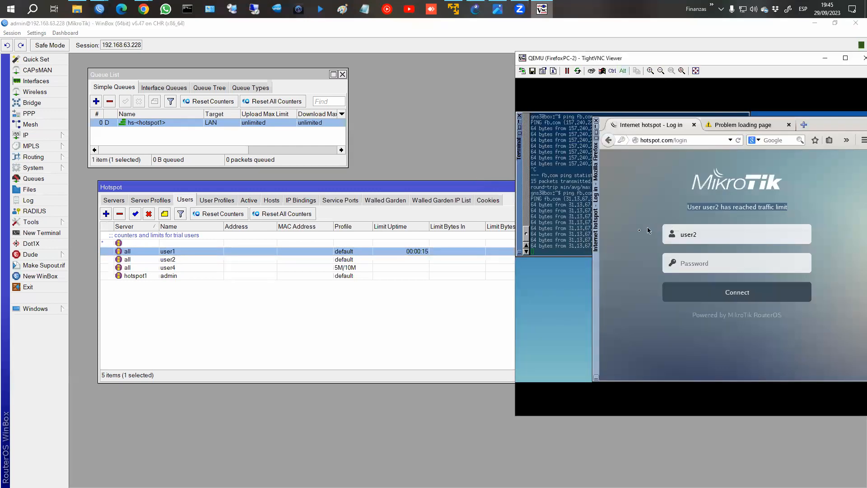
key(alt+Tab)
key(alt+Tab)
click(379, 269)
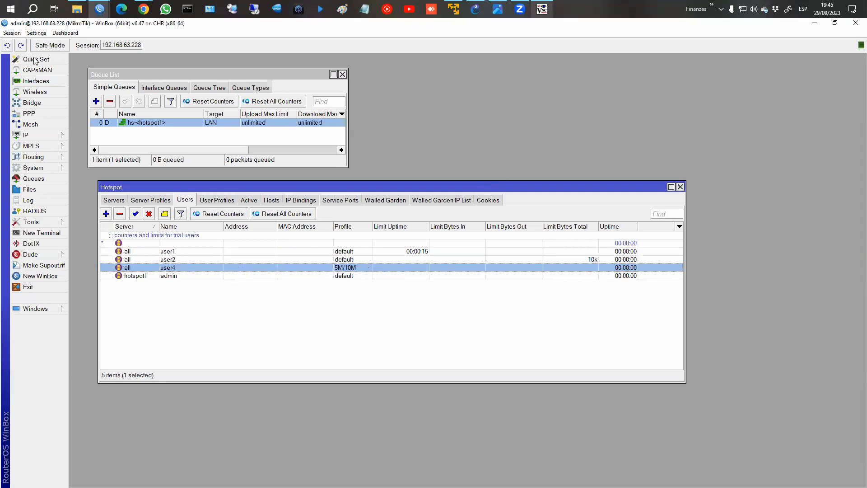
click(7, 46)
Add a separate user4 with its password on the 5M/10M profile.
click(106, 214)
click(382, 210)
text(123)
click(387, 250)
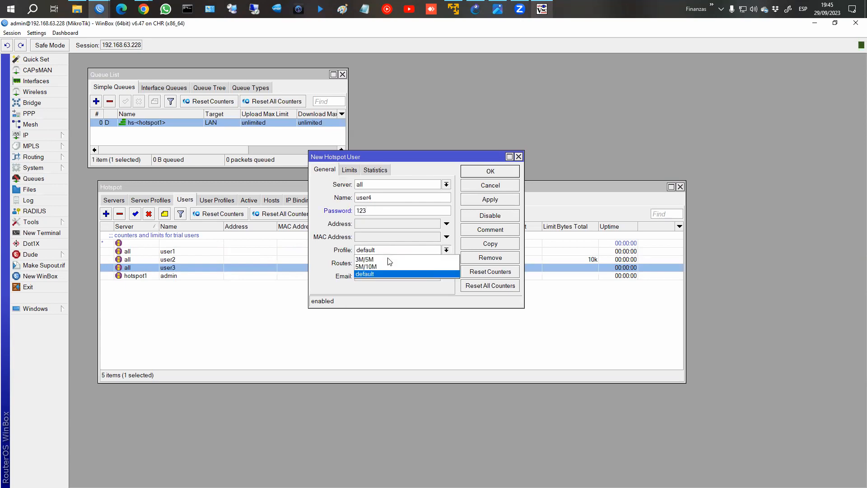
click(389, 266)
click(495, 176)
click(348, 260)
click(358, 269)
click(358, 276)
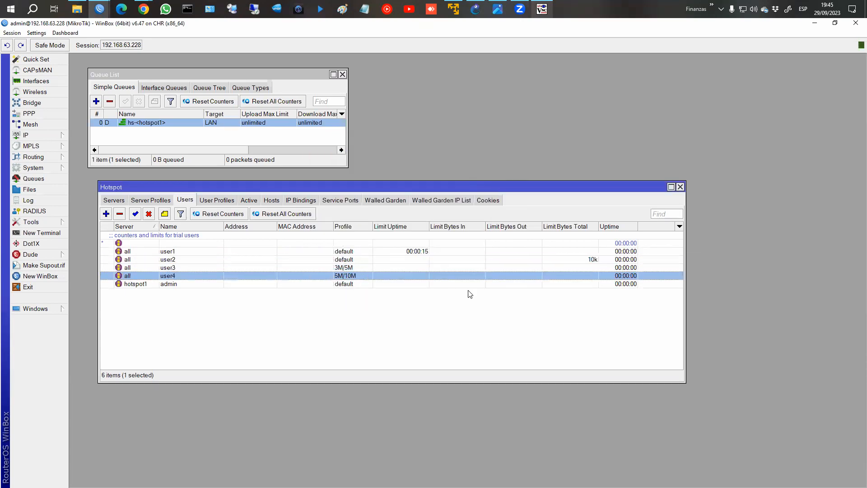
Log the client into the hotspot as user3, then review WinBox's profile and user lists.
click(241, 202)
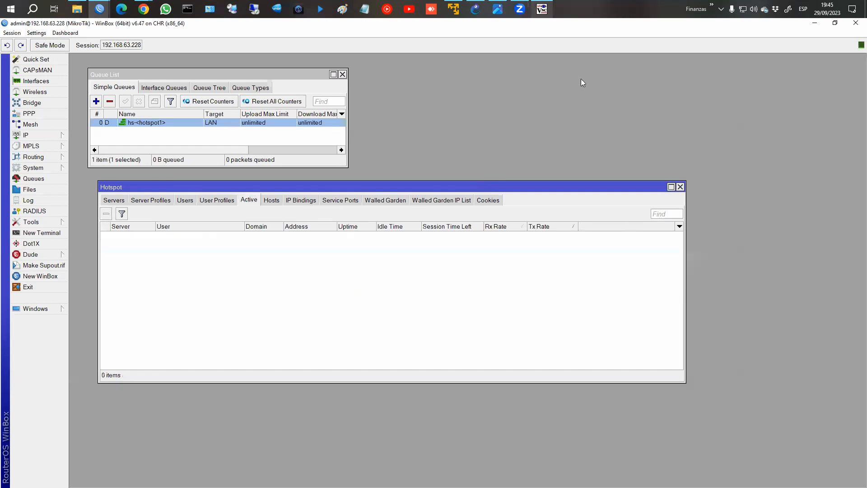
click(540, 8)
click(713, 236)
key(shift+Left)
text(3)
key(Tab)
text(123)
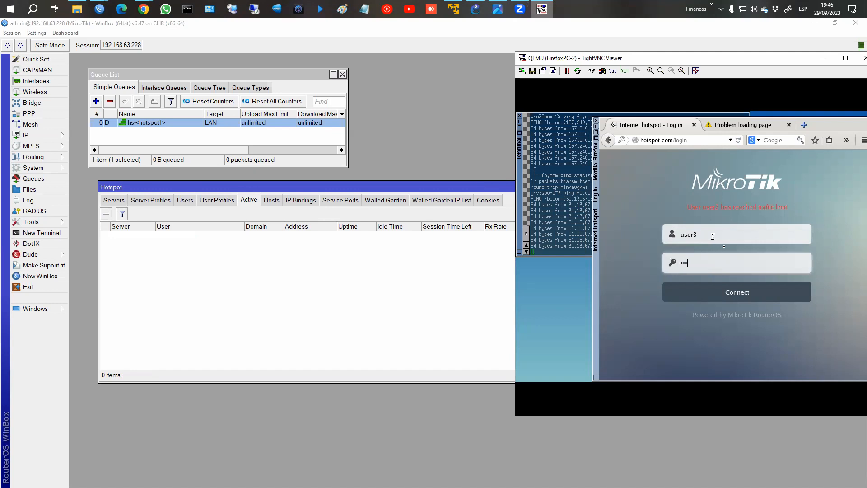
click(734, 292)
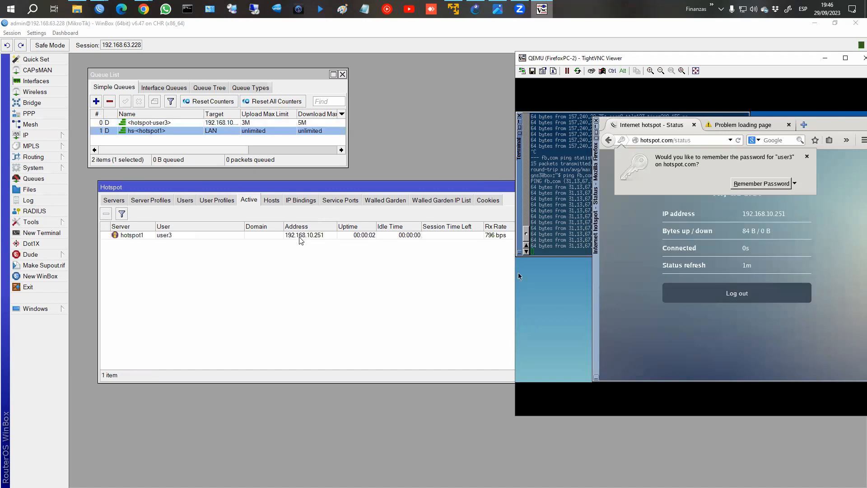
click(220, 206)
click(217, 200)
click(184, 200)
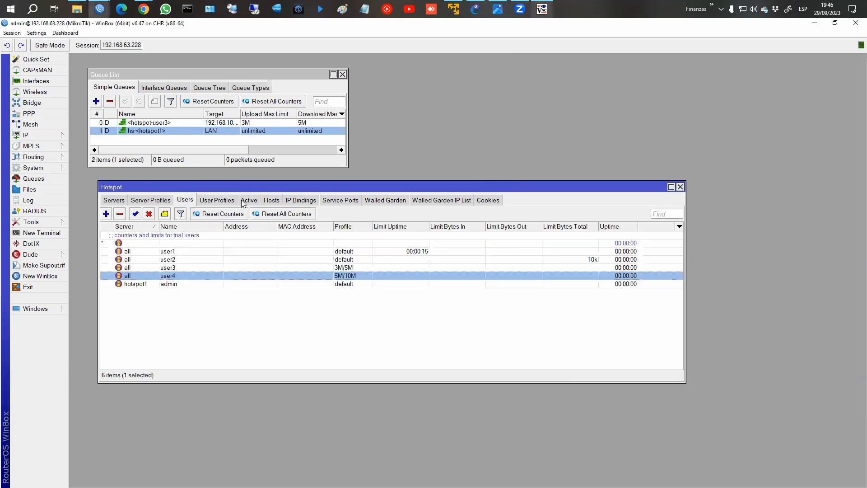
Re-run ping fb.com once in the client terminal, then log out of the hotspot.
click(542, 9)
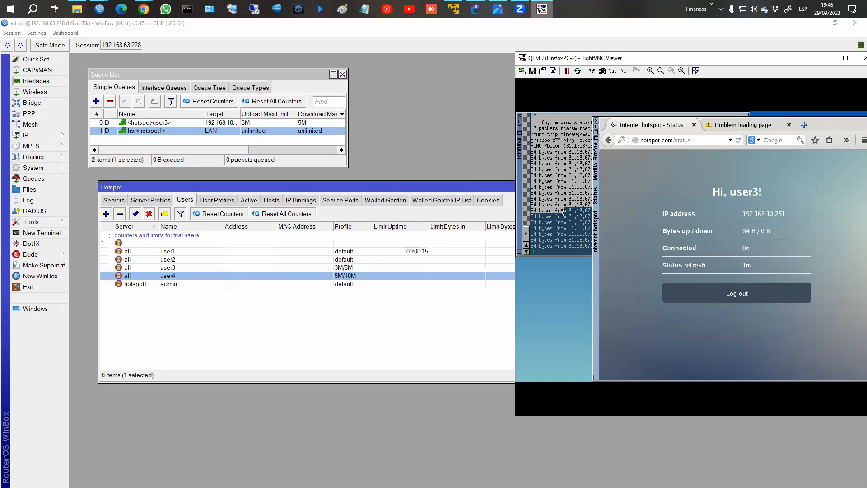
click(563, 212)
key(ctrl+c)
key(Up)
key(Return)
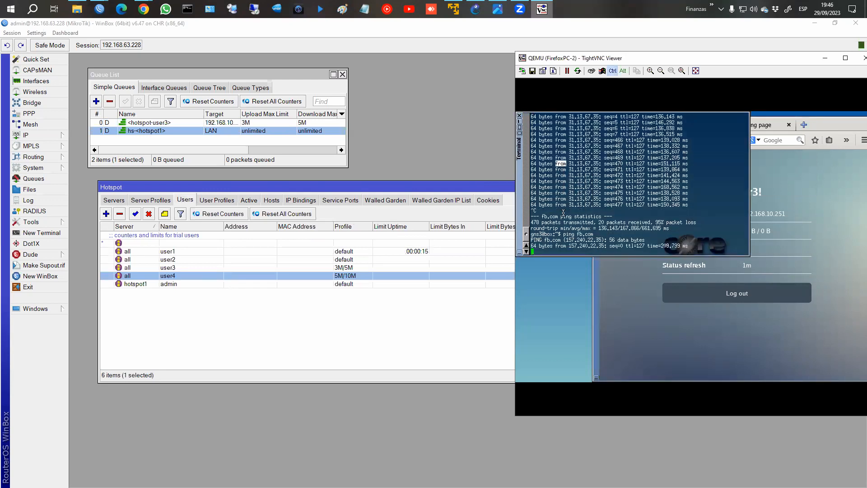
key(ctrl+c)
click(737, 293)
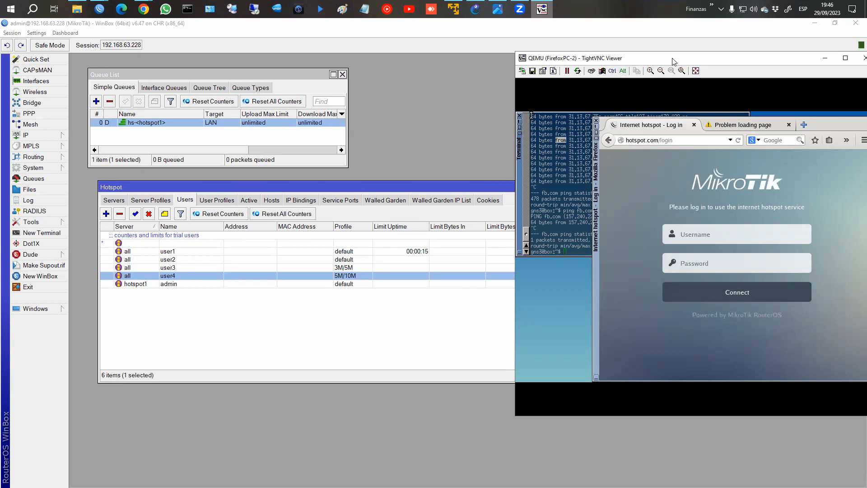
drag(673, 58, 645, 55)
Connect to router 192.168.100.240, skip the password prompt, zoom in, and check its IP addresses.
click(101, 10)
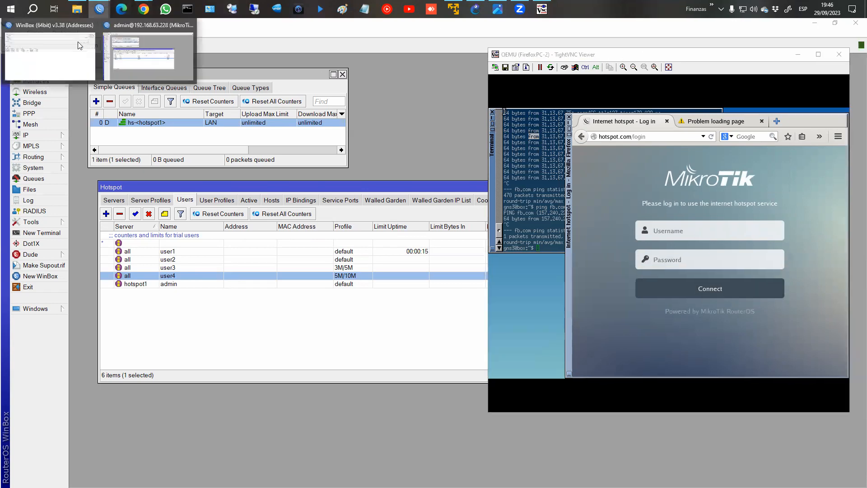
click(78, 42)
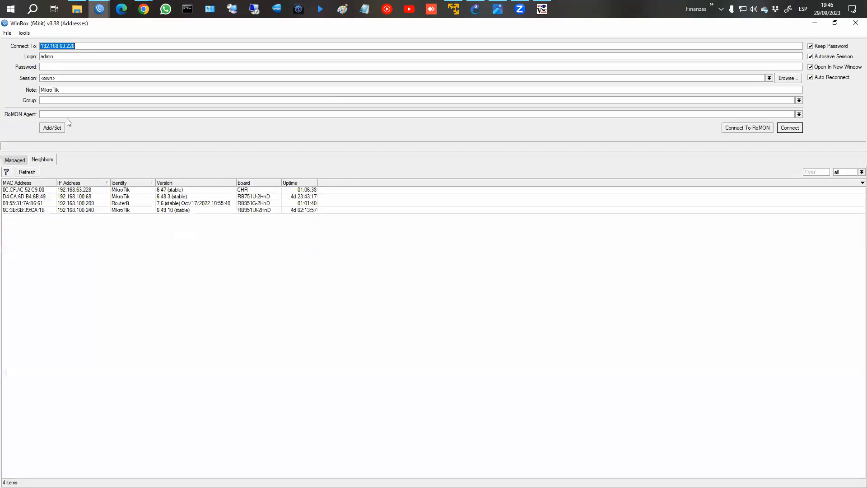
click(97, 210)
click(794, 130)
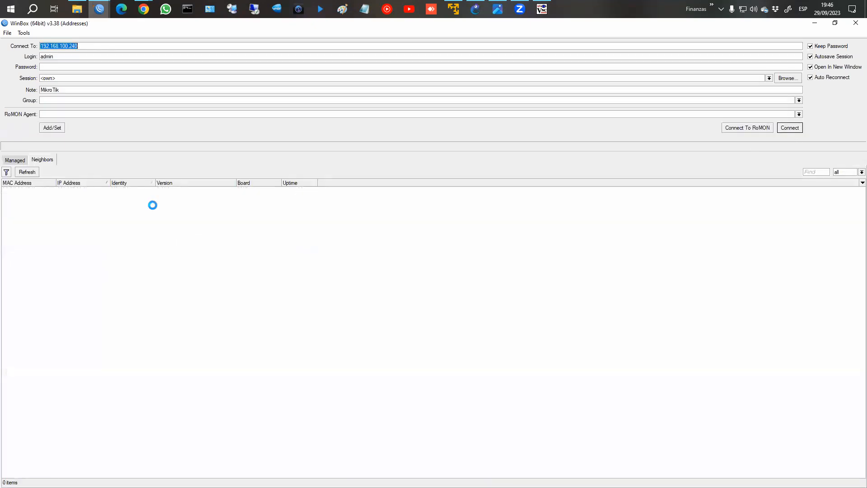
click(371, 229)
click(37, 32)
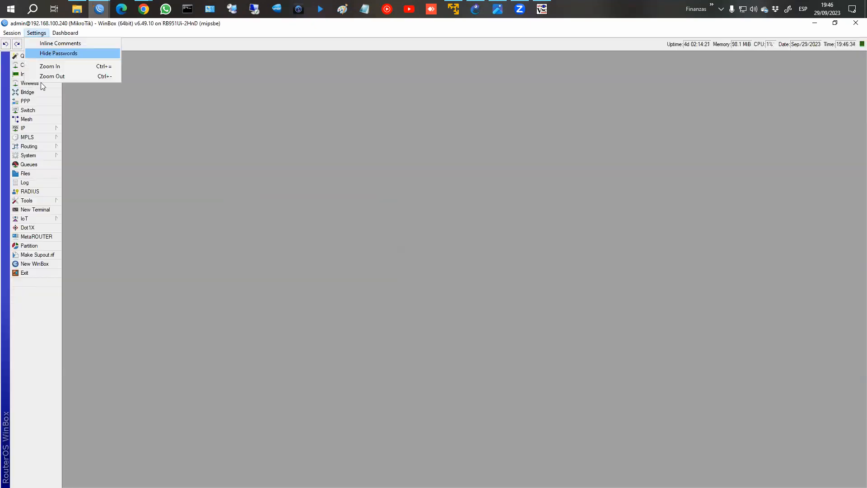
click(50, 67)
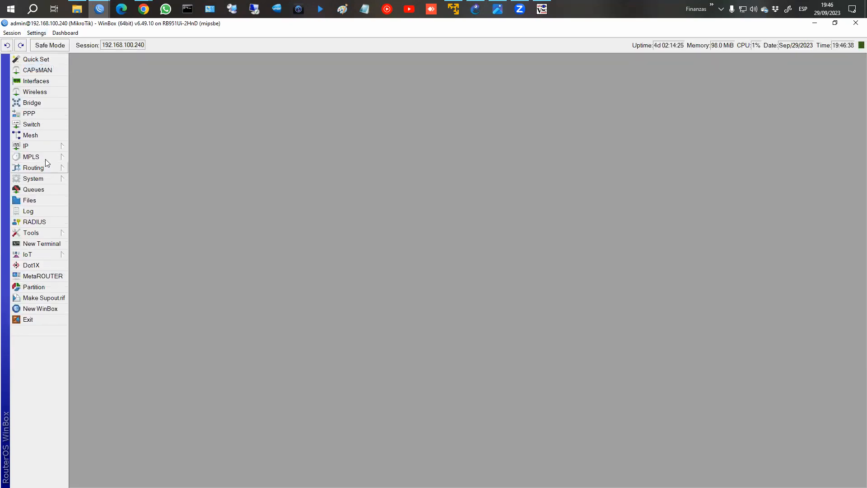
click(50, 147)
click(87, 167)
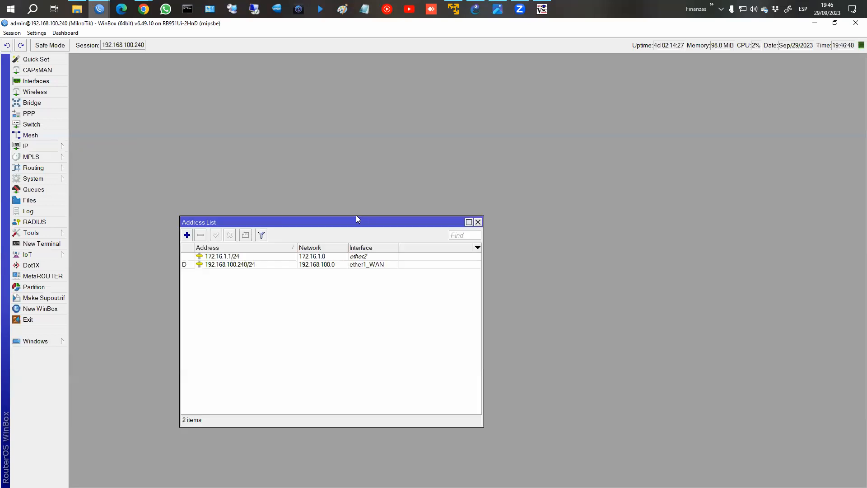
click(478, 222)
Open wlan1's settings from the WiFi Interfaces list and show its mode choices.
click(34, 92)
drag(174, 222, 268, 186)
click(190, 201)
click(226, 237)
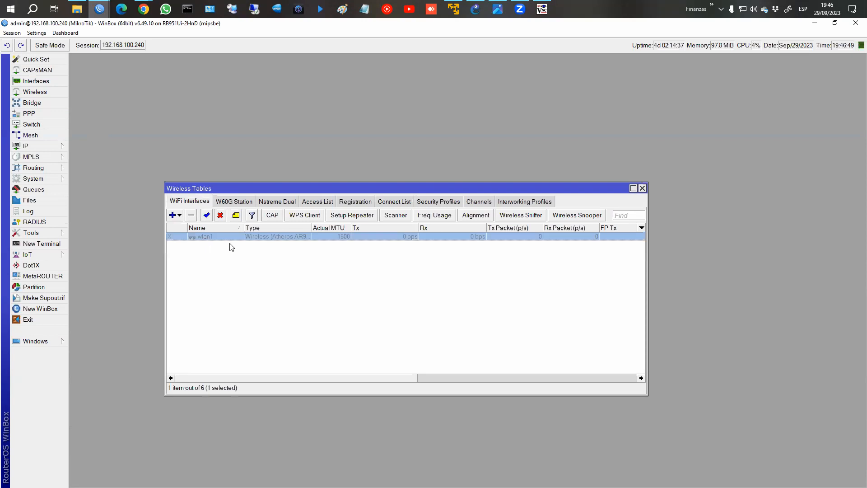
double_click(229, 237)
click(238, 151)
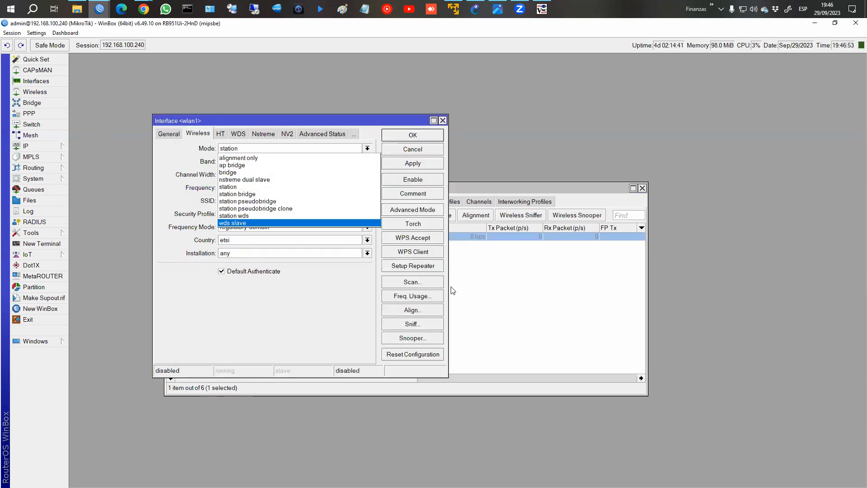
Switch wlan1's wireless mode from station to ap bridge and save it.
click(447, 376)
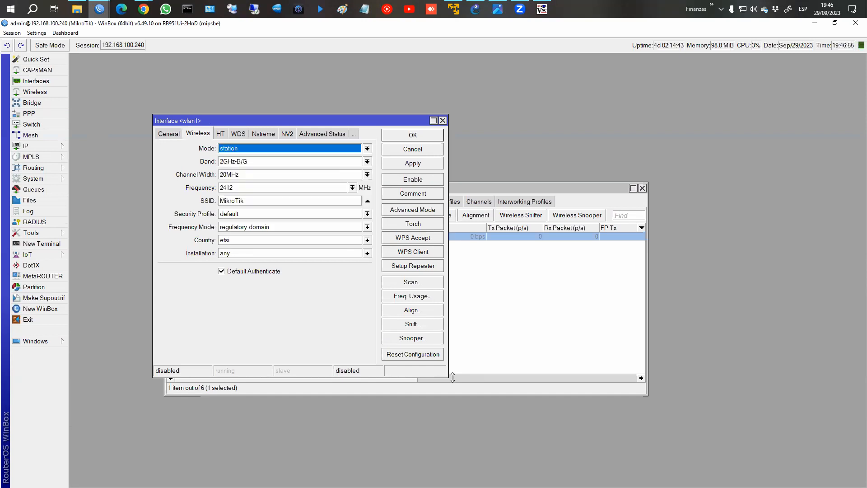
drag(447, 376, 540, 375)
click(294, 150)
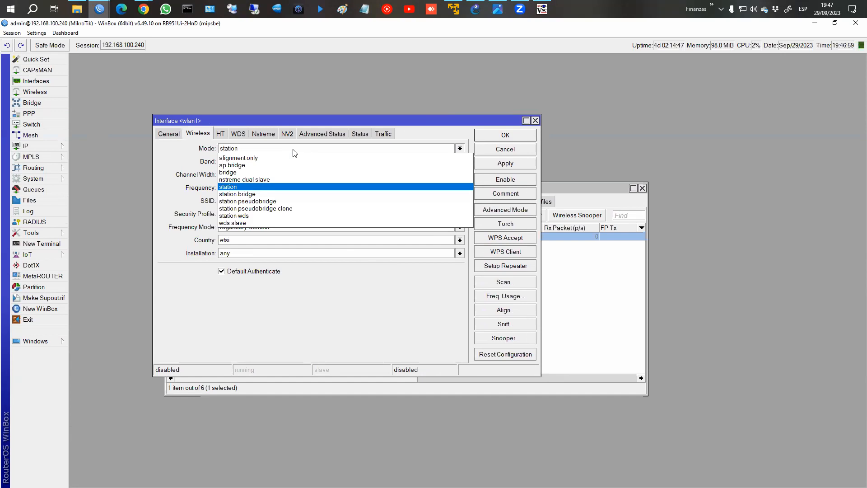
click(277, 164)
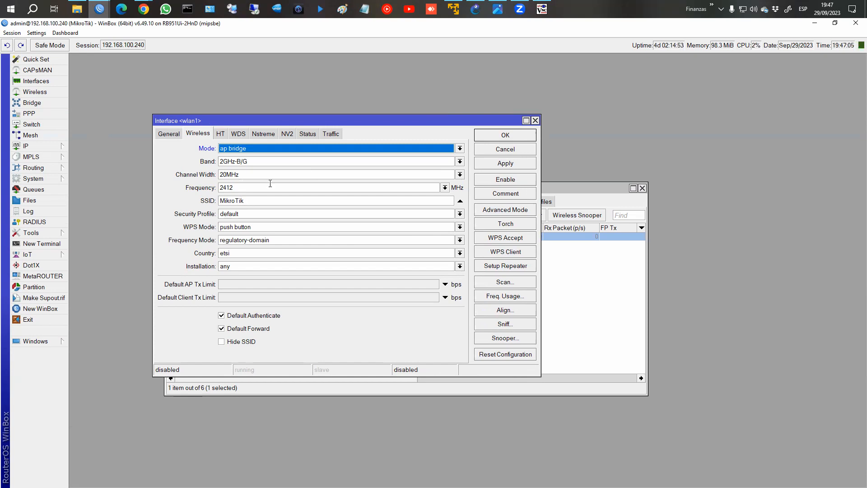
click(505, 163)
click(505, 135)
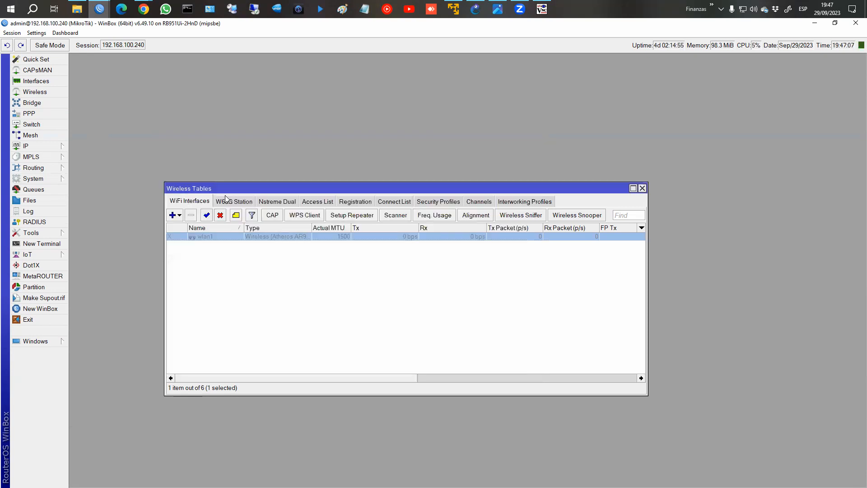
Close Wireless Tables and launch Hotspot Setup from the hotspot Servers list.
click(642, 188)
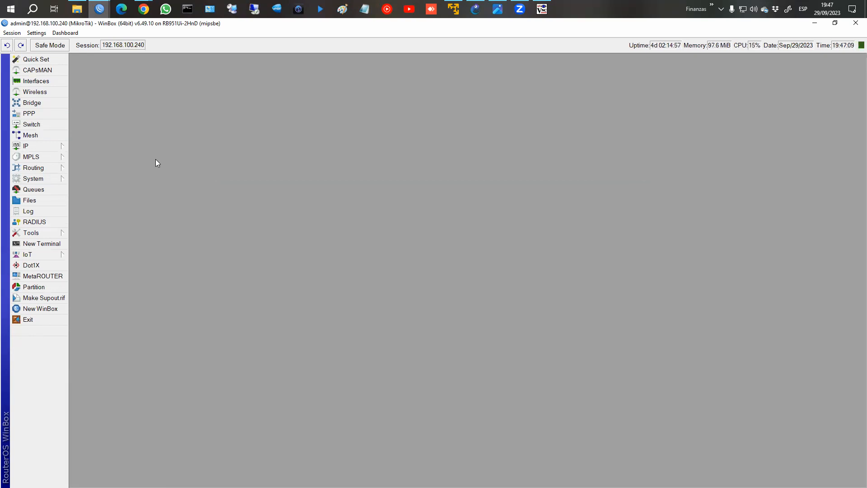
click(54, 146)
click(100, 244)
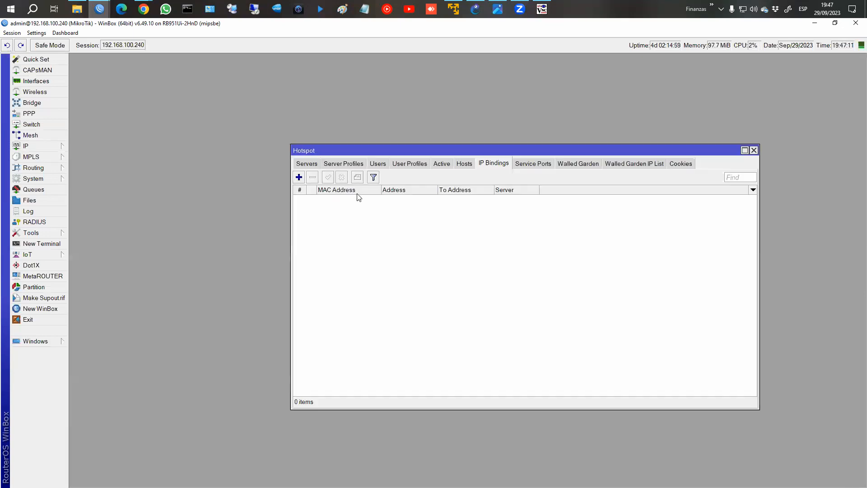
click(299, 164)
click(436, 178)
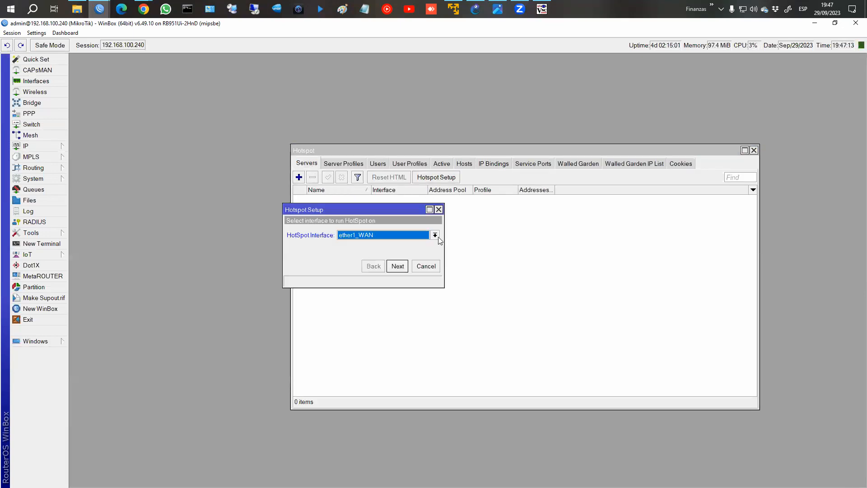
Choose wlan1 instead of ether2 as the hotspot interface.
click(397, 240)
click(374, 245)
click(39, 81)
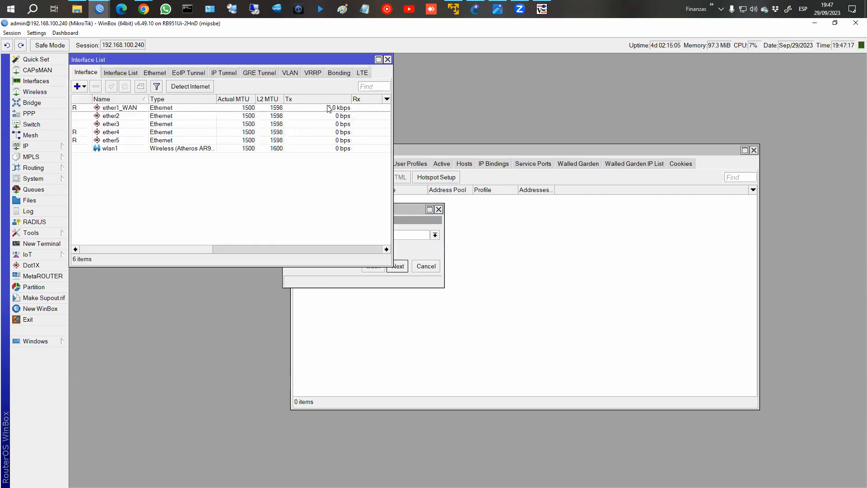
click(388, 60)
click(388, 233)
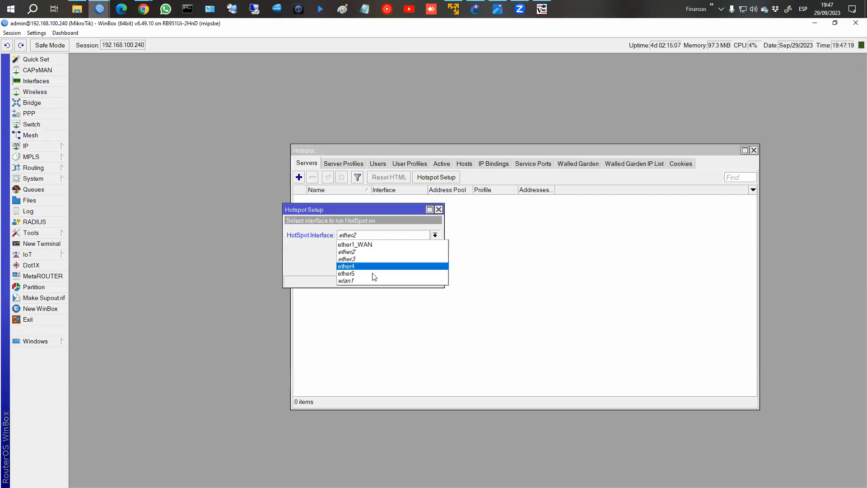
click(382, 272)
click(397, 266)
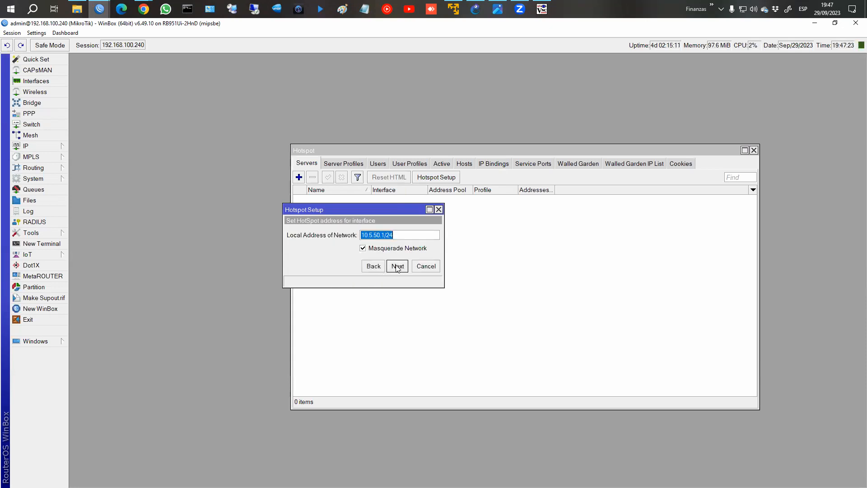
Accept network 10.5.50.1/24, pool 10.5.50.2-10.5.50.254, no SSL certificate and SMTP 0.0.0.0.
click(26, 146)
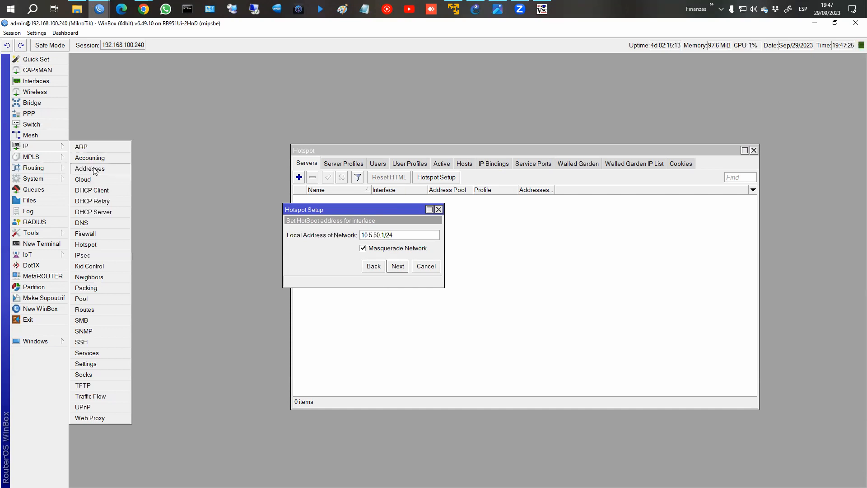
click(90, 169)
drag(271, 219, 567, 164)
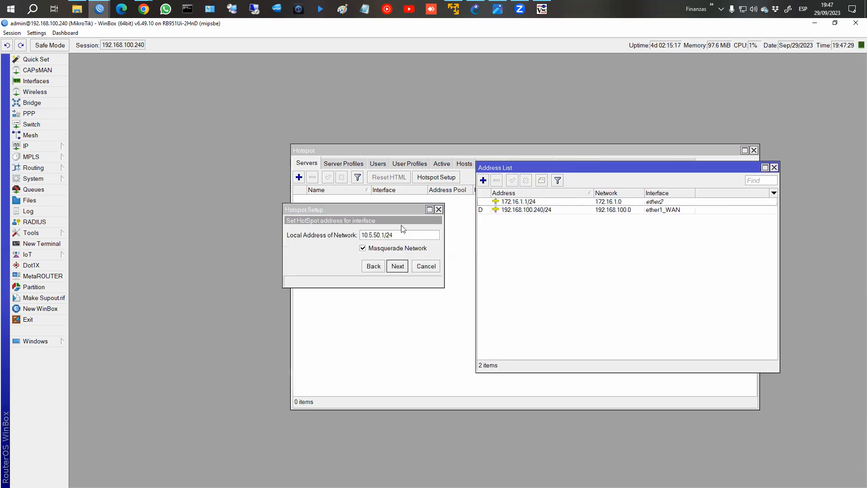
click(400, 267)
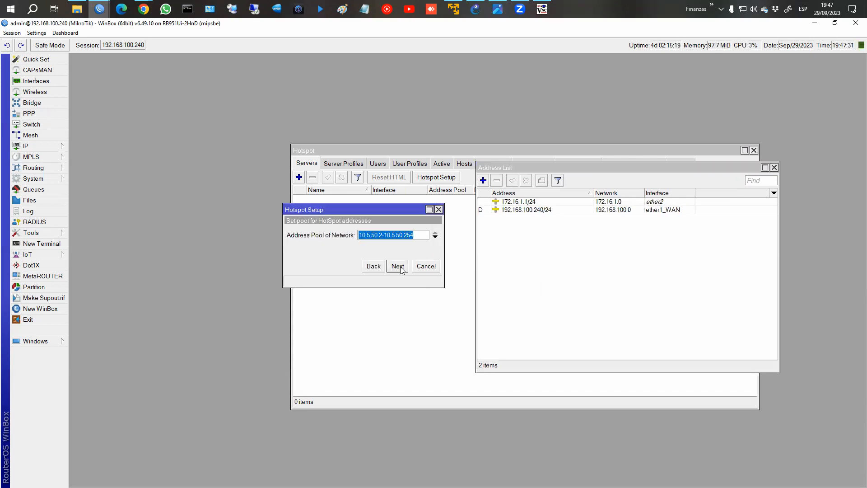
click(397, 266)
click(398, 267)
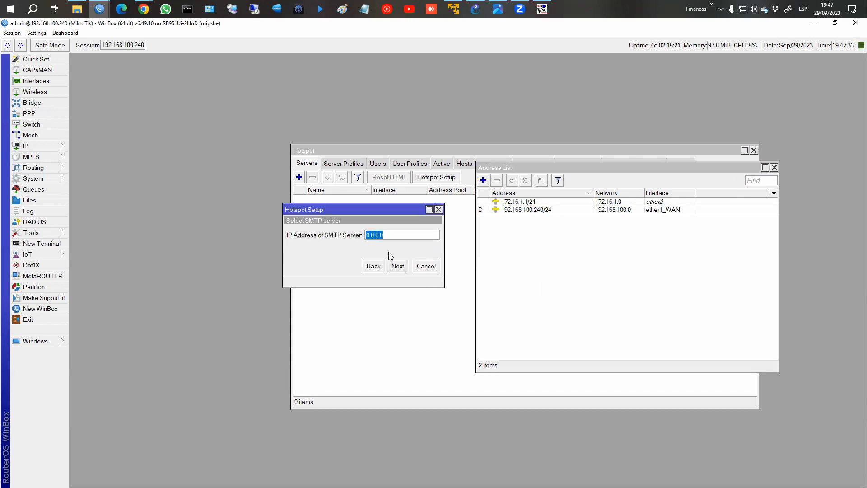
click(397, 266)
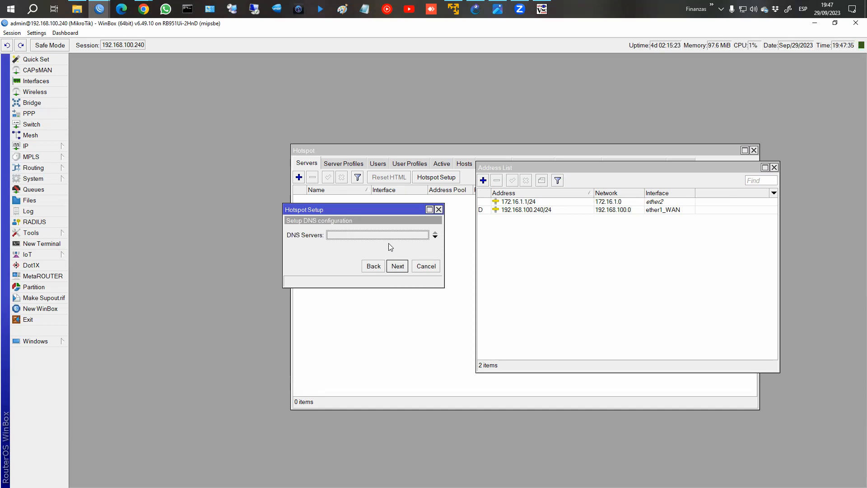
Set DNS server 8.8.8.8 and DNS name hotspot.com, finish setup, and verify 10.5.50.1/24.
text(8.8.8.8)
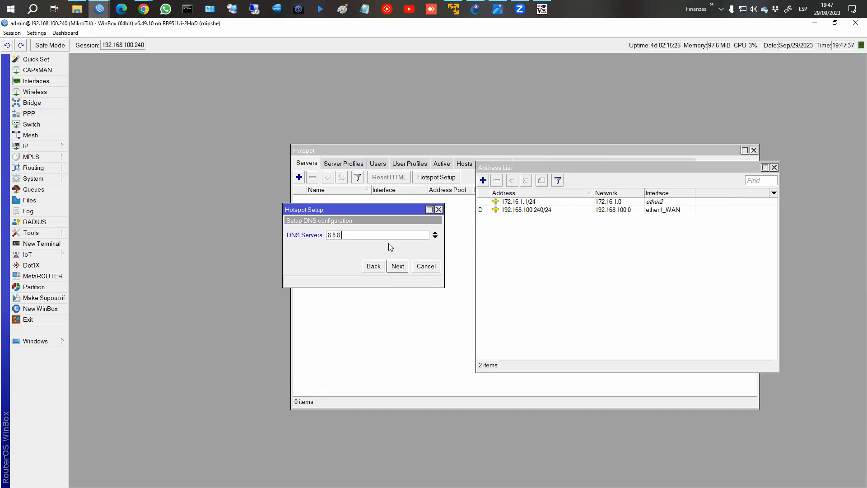
click(393, 267)
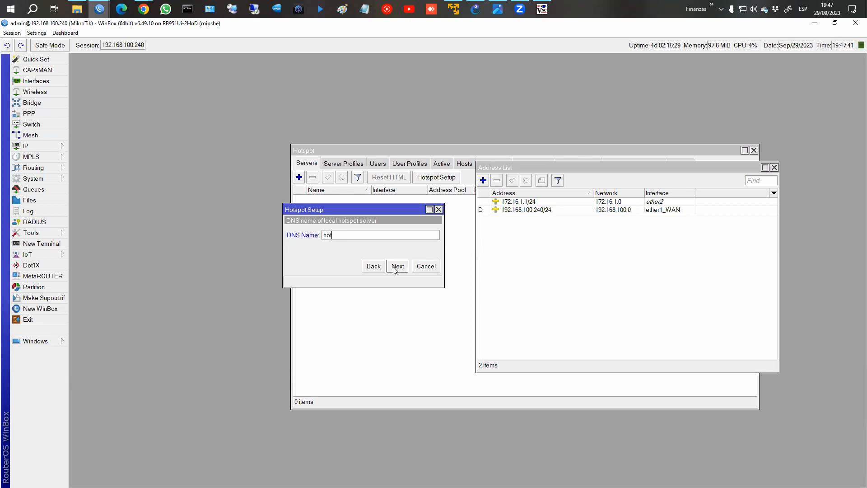
text(hotspot.com)
click(397, 266)
click(394, 247)
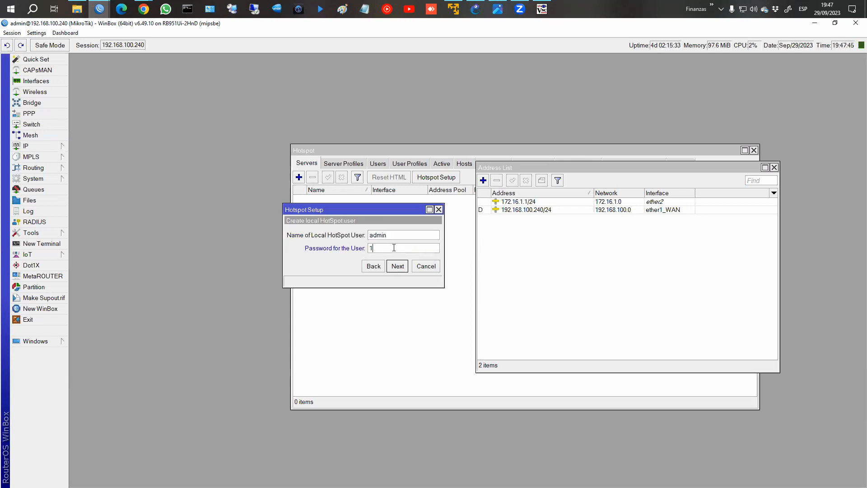
click(398, 267)
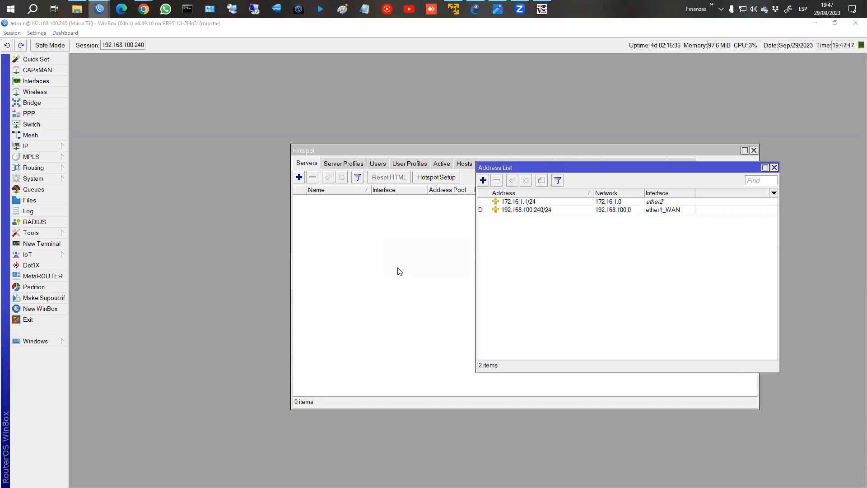
click(474, 268)
click(522, 217)
click(516, 210)
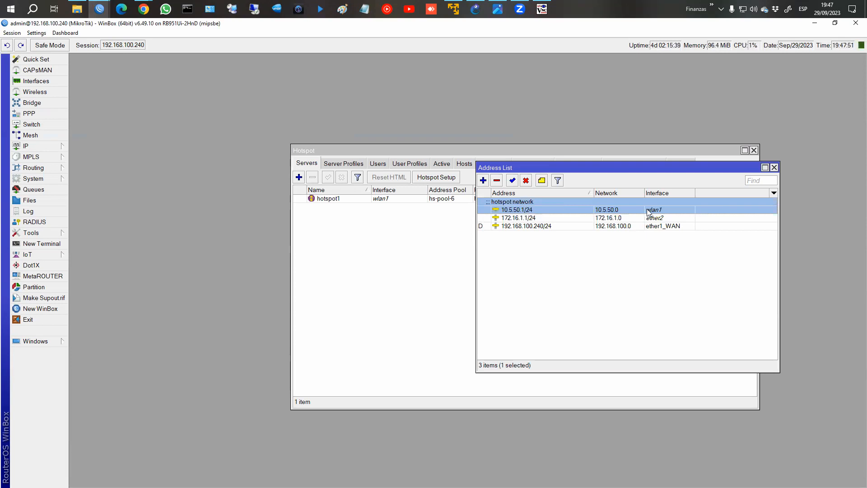
Close the address list and delete queue1 from the Simple Queues list.
click(775, 168)
drag(370, 153, 214, 86)
click(25, 145)
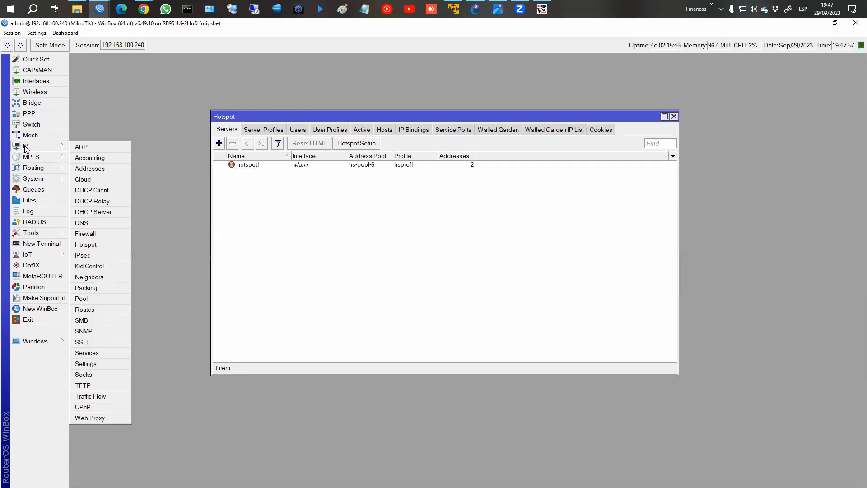
click(34, 189)
click(153, 125)
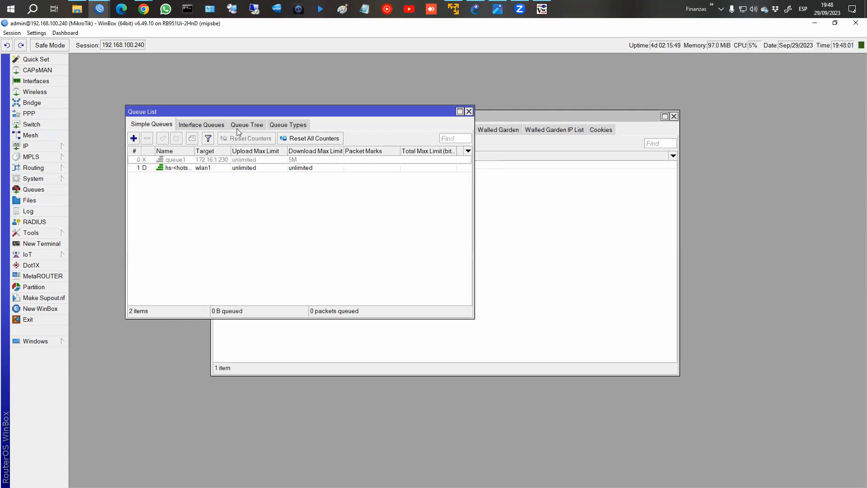
click(198, 161)
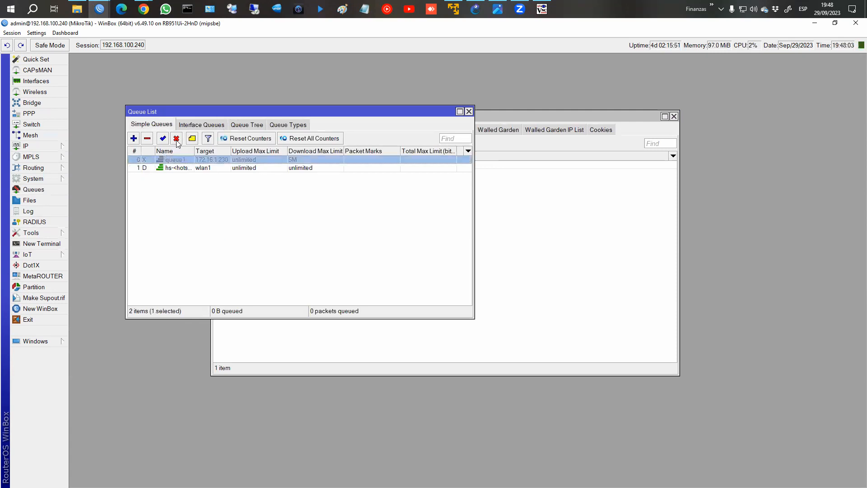
click(147, 139)
drag(527, 116, 686, 109)
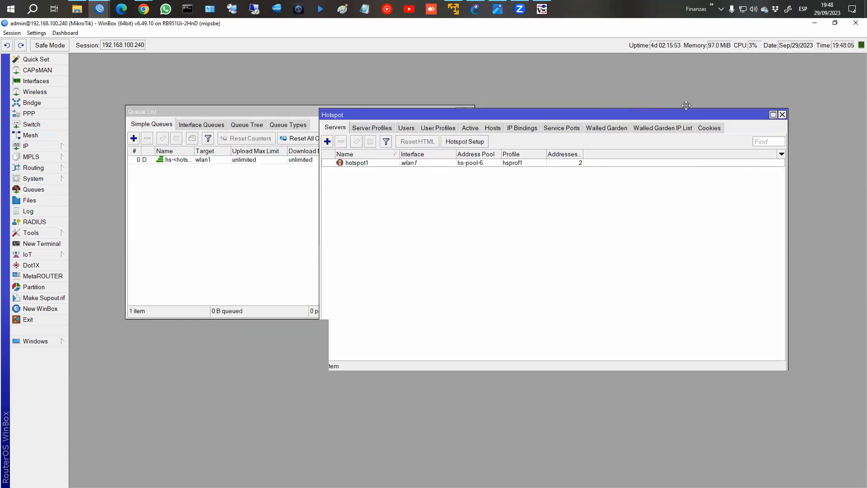
drag(278, 114, 247, 85)
Create hotspot user profile 3m/5m with rate limit 3M/5M, then show the Users list.
click(488, 122)
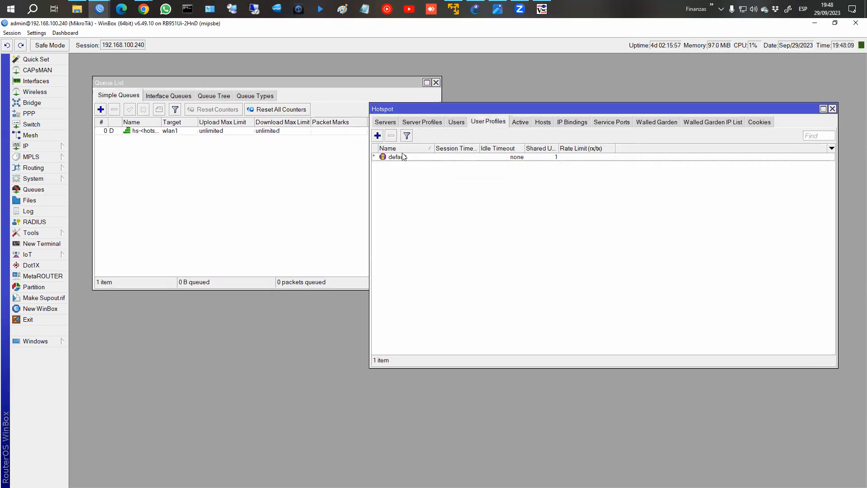
click(378, 135)
text(5)
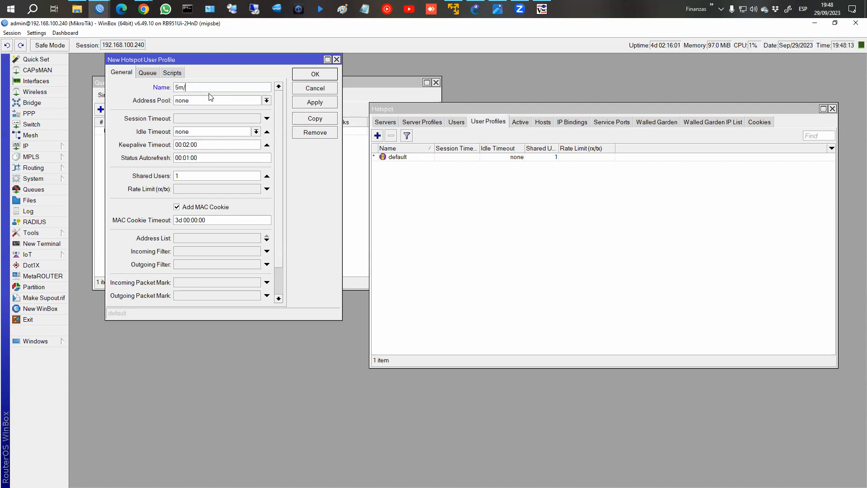
text(m/)
key(Return)
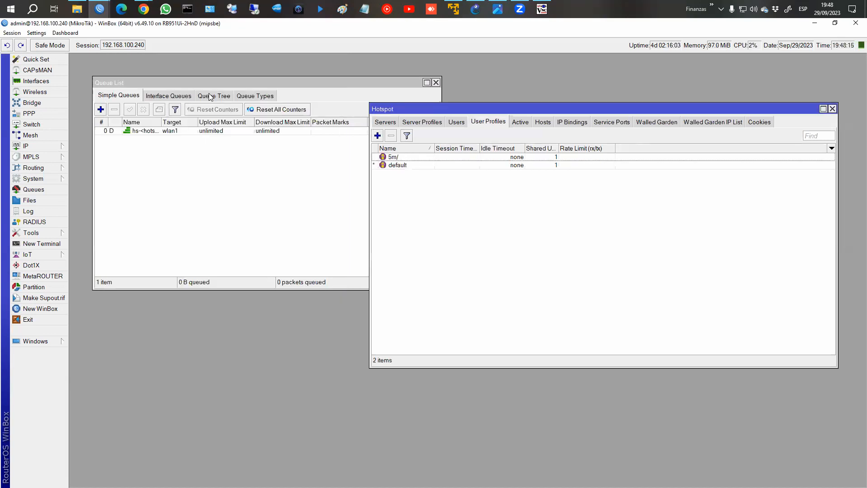
double_click(402, 158)
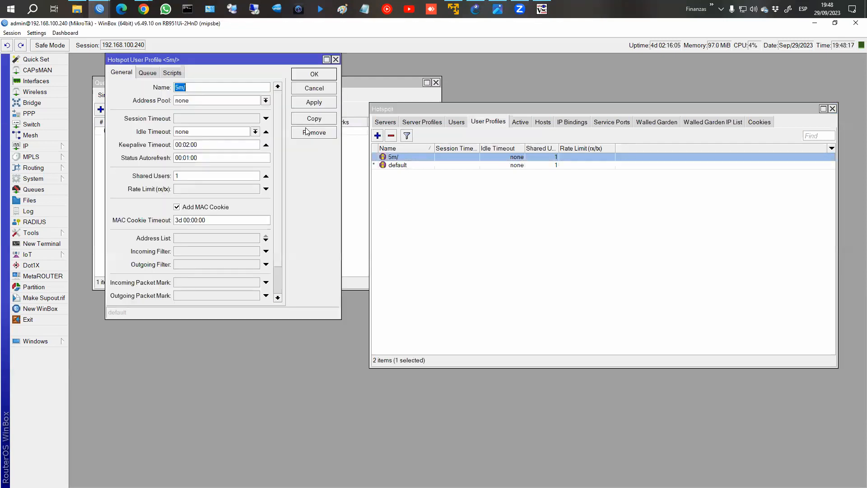
text(3m/5m)
click(186, 189)
text(3M/5M)
click(314, 102)
click(314, 75)
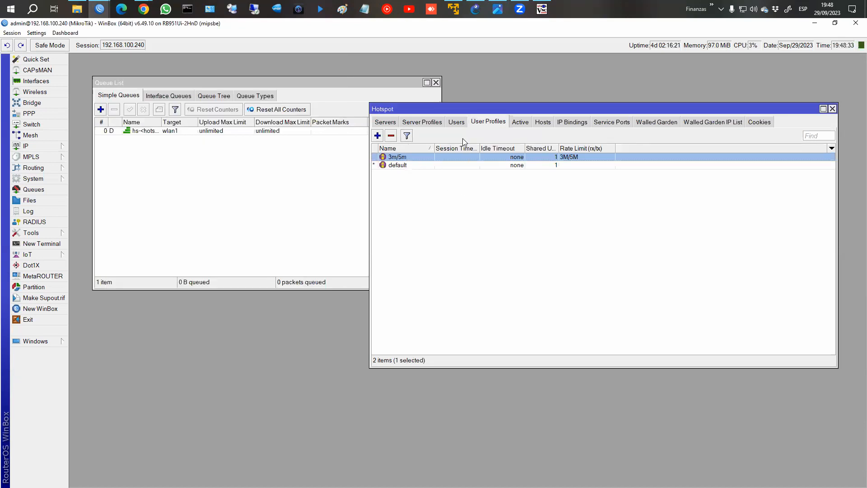
click(457, 122)
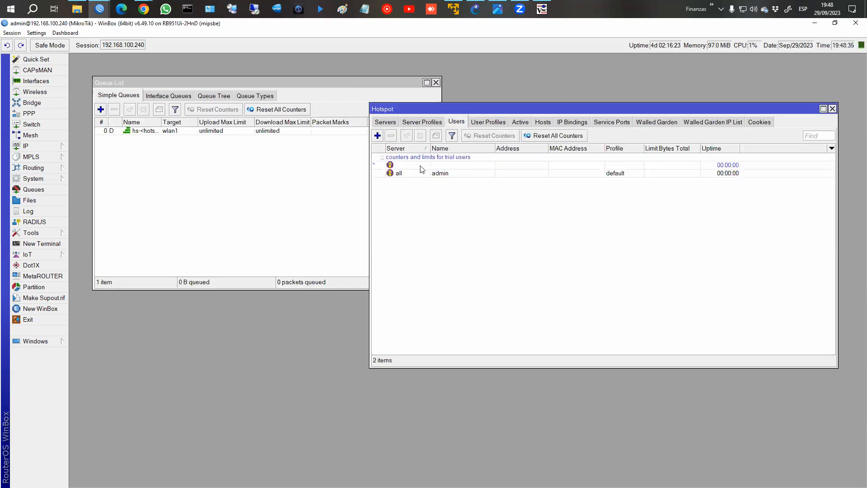
Add hotspot user user1 with a password and the 3m/5m profile, then view Active sessions.
click(378, 135)
click(386, 139)
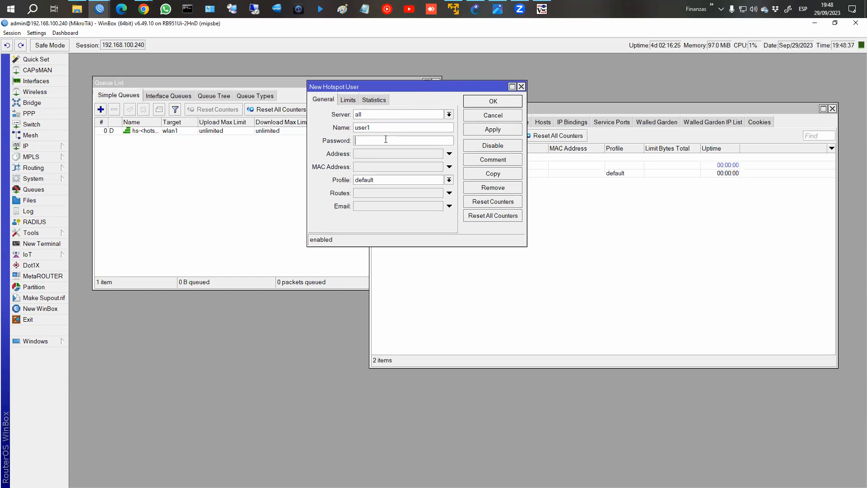
text(123)
click(389, 180)
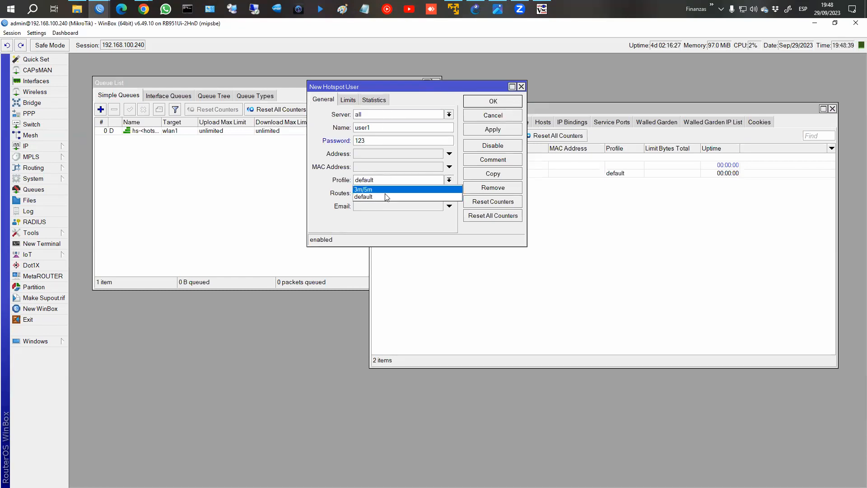
click(397, 188)
click(484, 130)
click(496, 102)
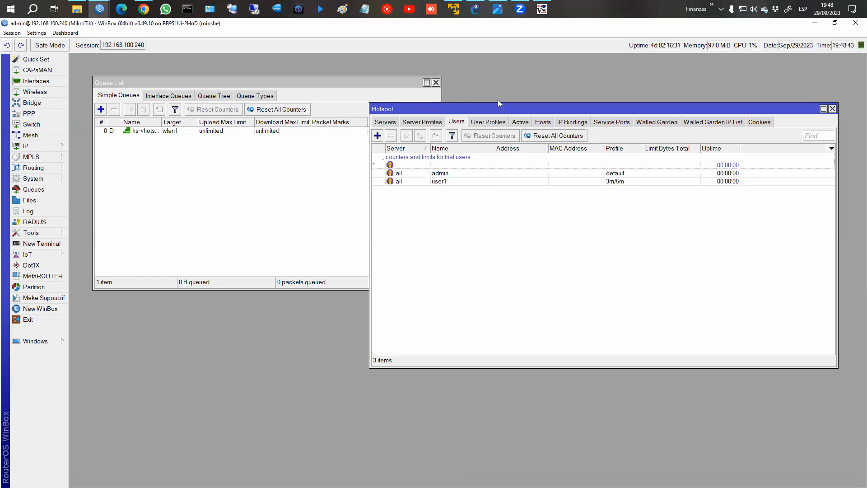
click(516, 123)
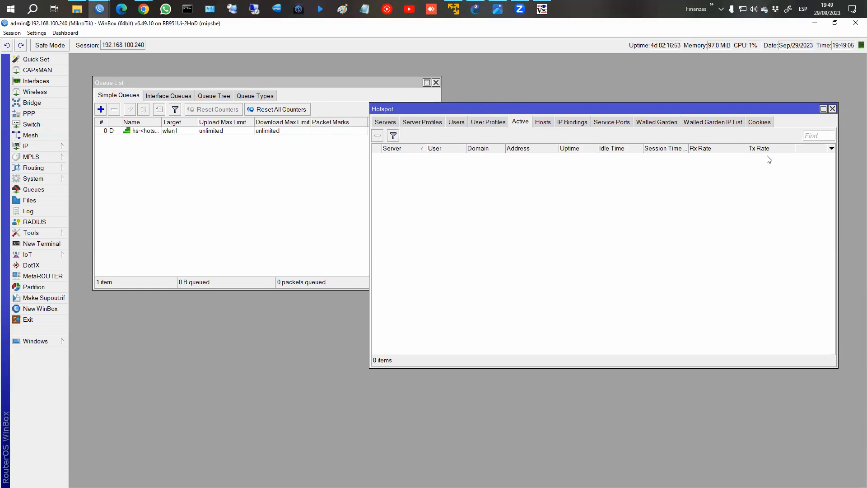
Inspect the connected host and user1's active session, then begin a new hotspot user entry.
click(544, 123)
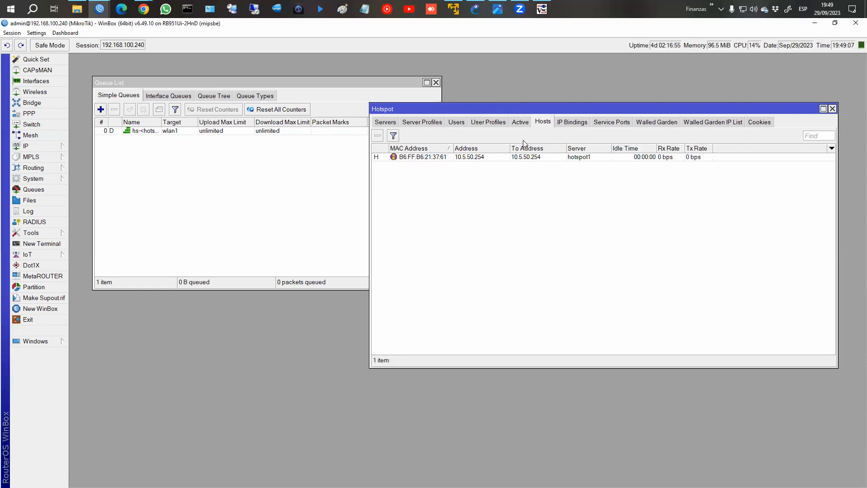
click(536, 158)
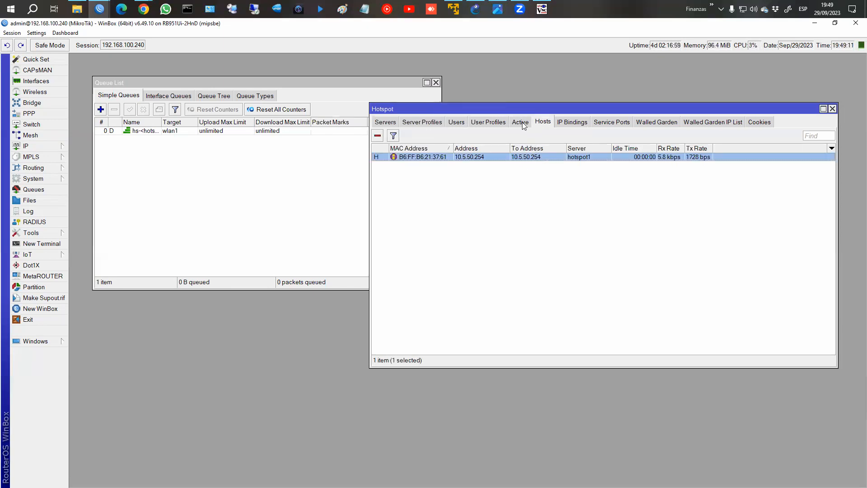
click(521, 122)
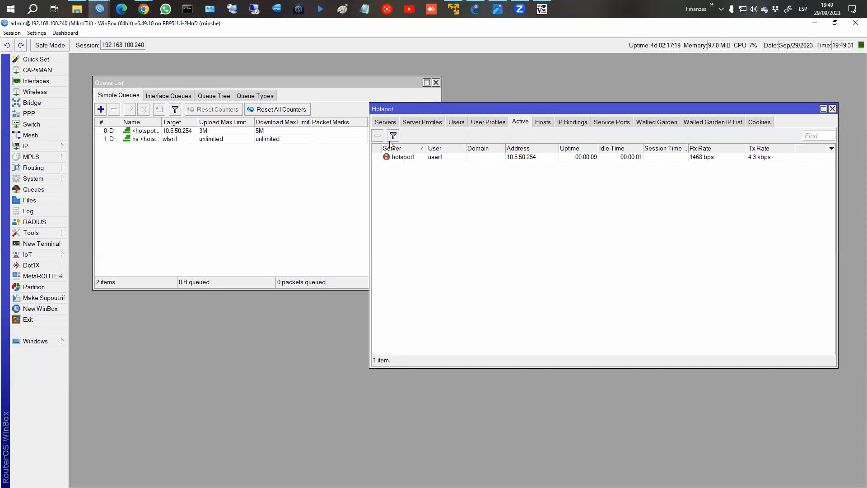
click(457, 123)
click(378, 136)
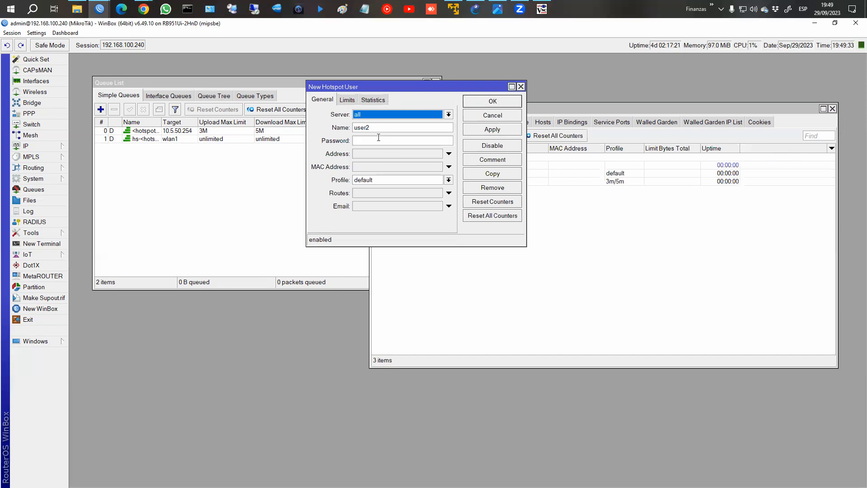
Cancel the unfinished new user and check user1's dynamic <hotspot-user1> queue limited to 3M/5M.
key(Tab)
text(USER)
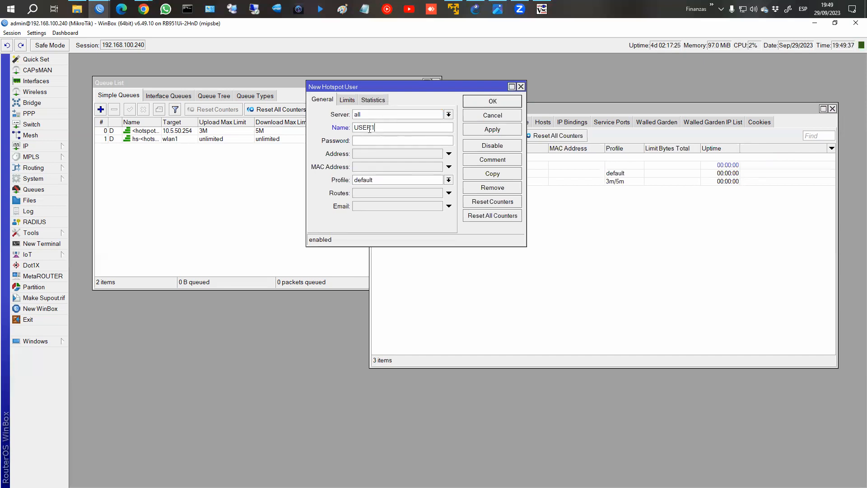
click(493, 116)
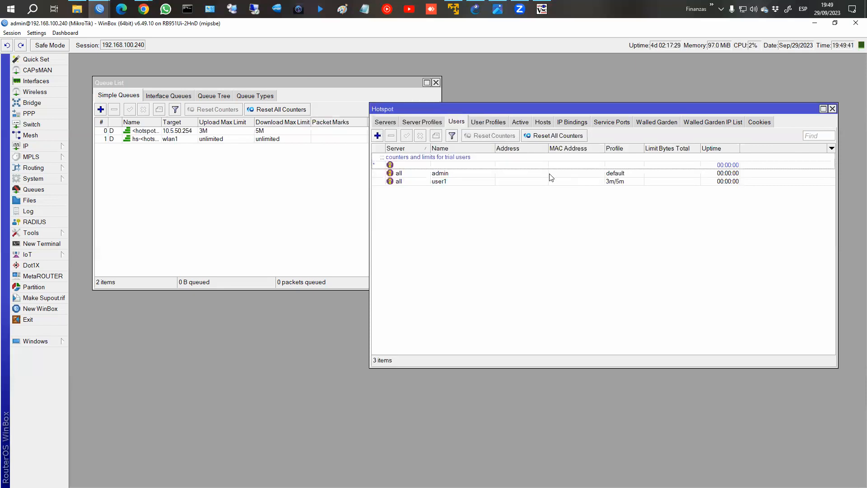
click(520, 122)
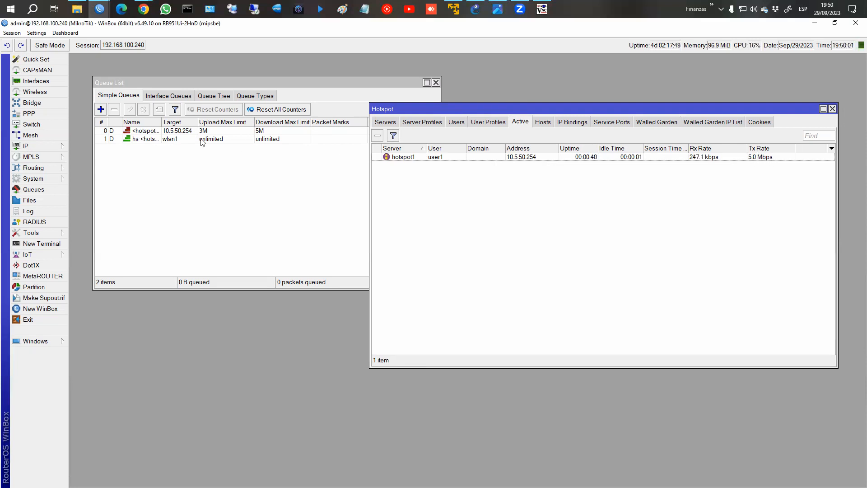
click(144, 132)
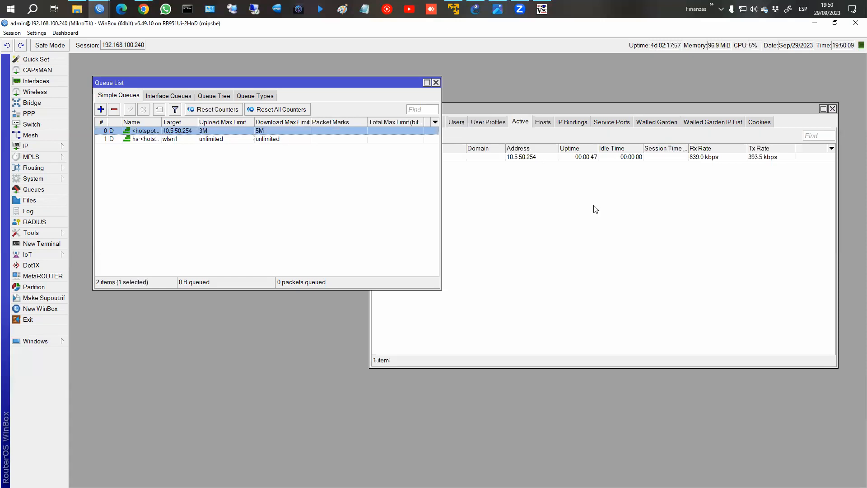
Bring the Hotspot window forward and select user1's hotspot1 session to watch its ~3.1 Mbps rate.
click(689, 224)
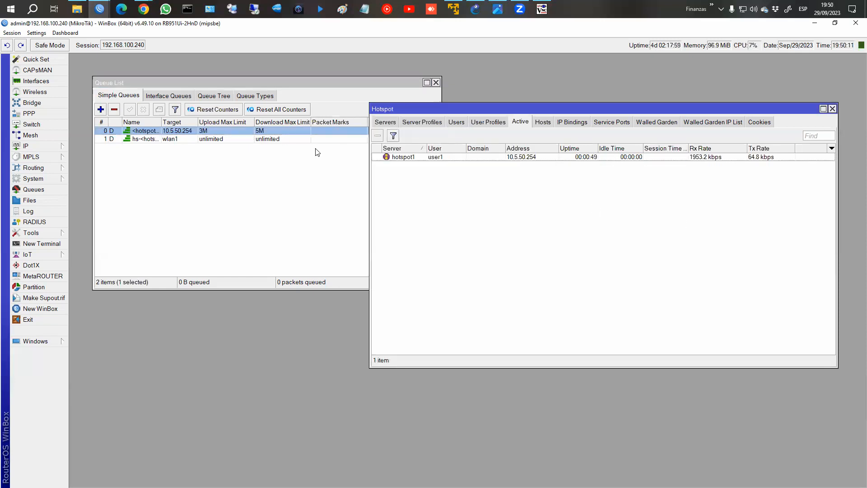
click(700, 158)
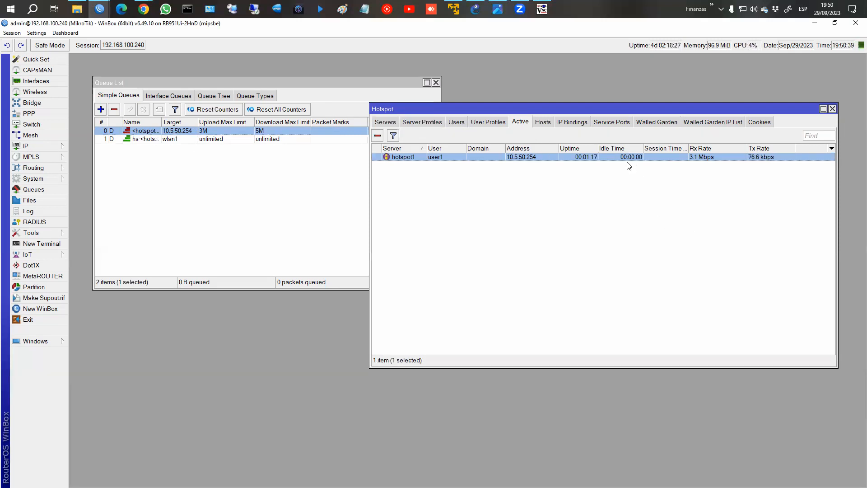
Add Bytes In and Bytes Out columns to the users list and widen the Hotspot window.
click(464, 121)
right_click(690, 204)
click(726, 243)
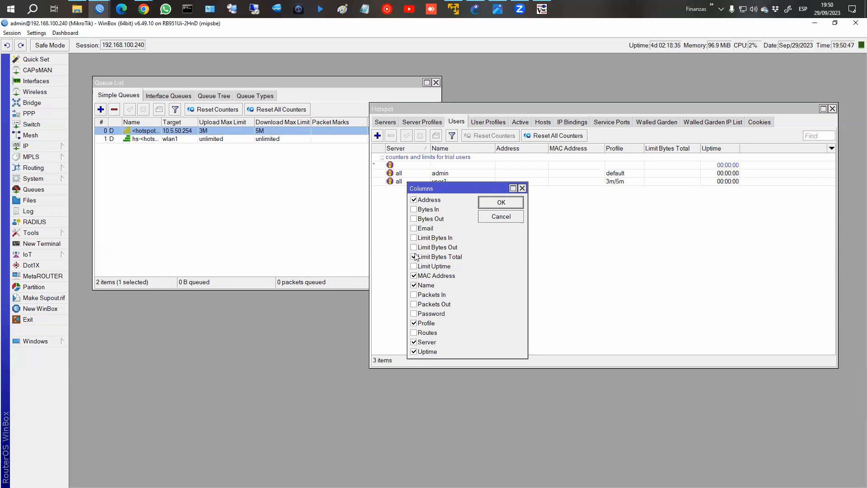
click(414, 219)
click(414, 209)
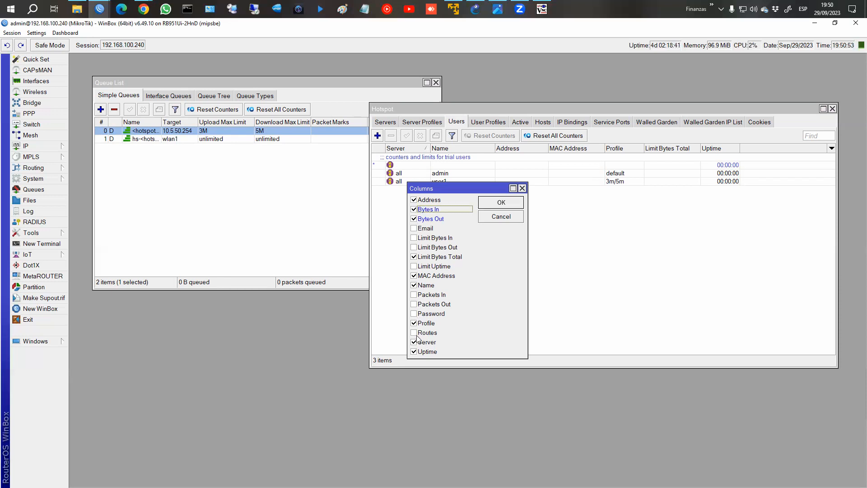
click(501, 203)
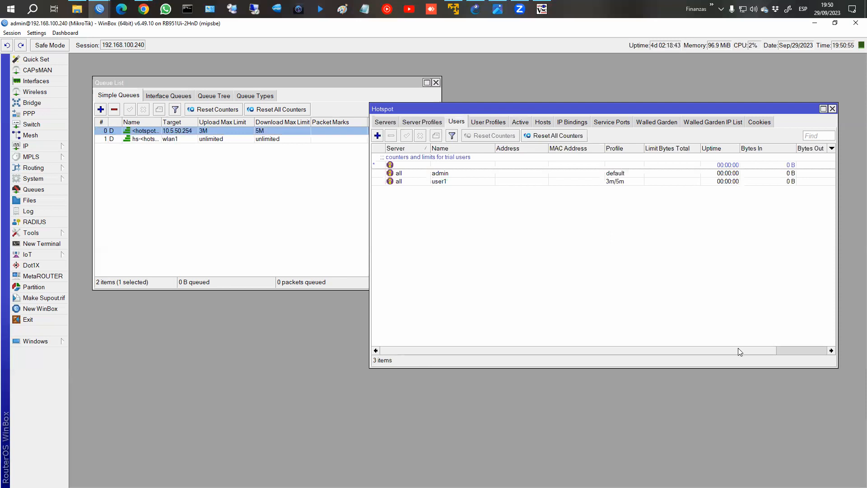
drag(738, 351, 817, 323)
drag(369, 242, 236, 237)
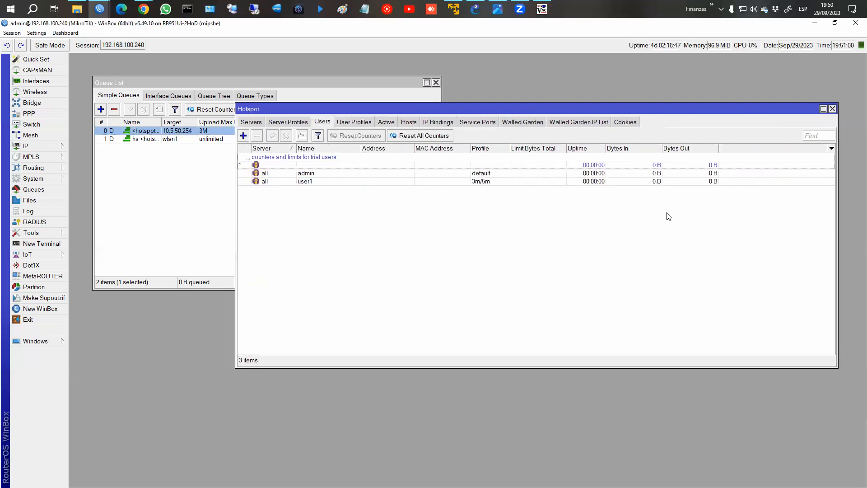
Replace the Bytes In/Out columns with Limit Bytes In and Limit Bytes Out.
right_click(620, 215)
click(663, 254)
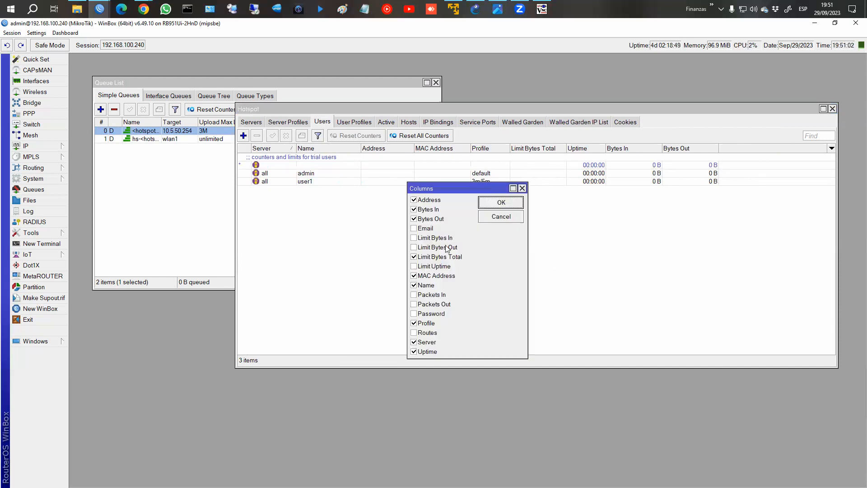
click(433, 248)
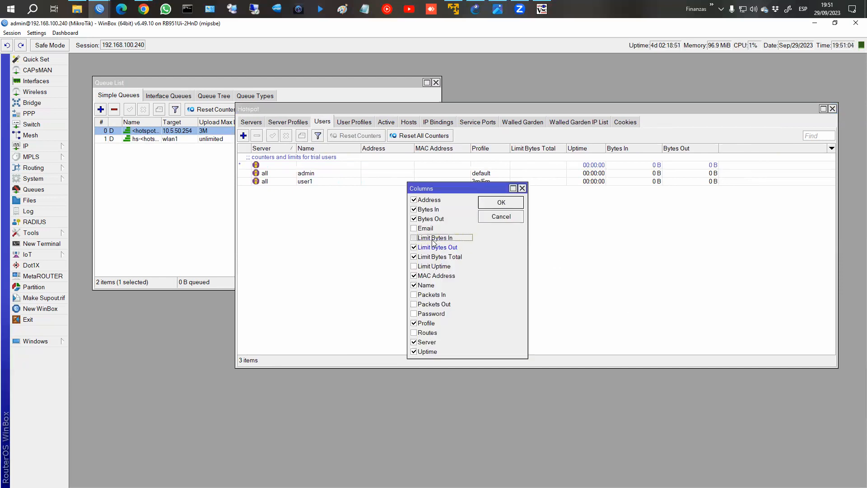
click(430, 218)
click(428, 209)
click(499, 202)
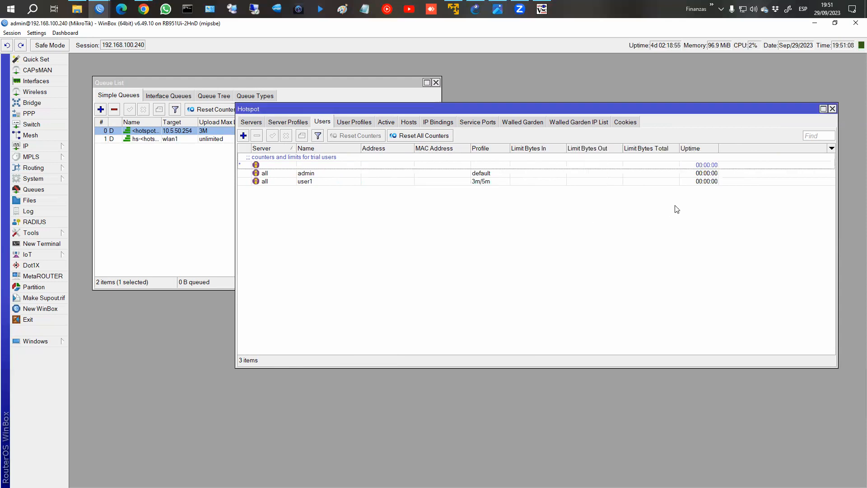
Show the User Profiles list with 3m/5m (shared users 1, rate limit 3M/5M) and default.
click(369, 123)
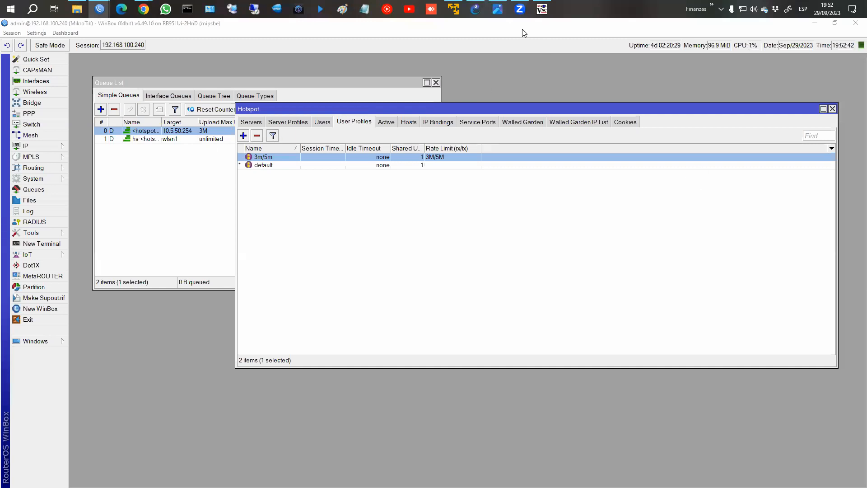
Focus the Username field on the client's hotspot login page, then return to the GNS3 topology.
click(542, 9)
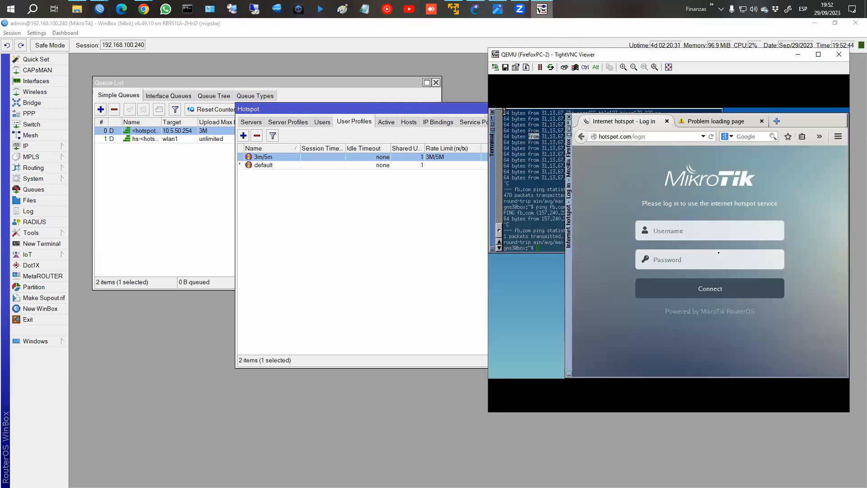
click(708, 231)
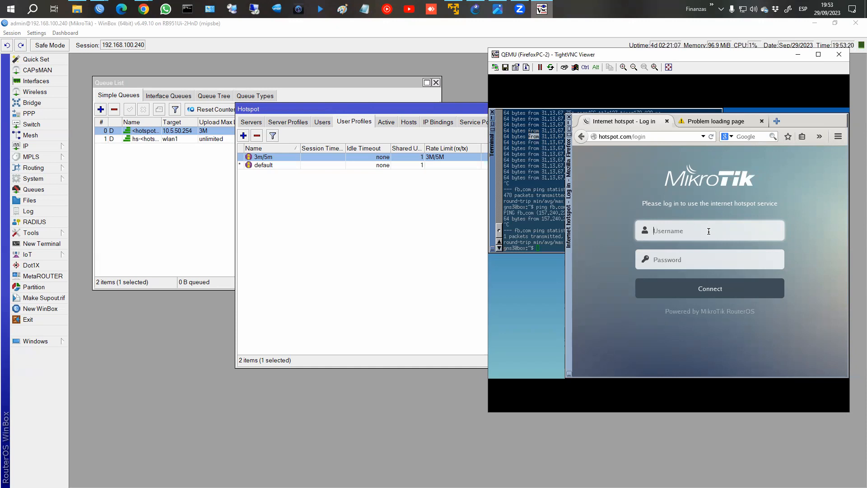
click(709, 232)
click(475, 9)
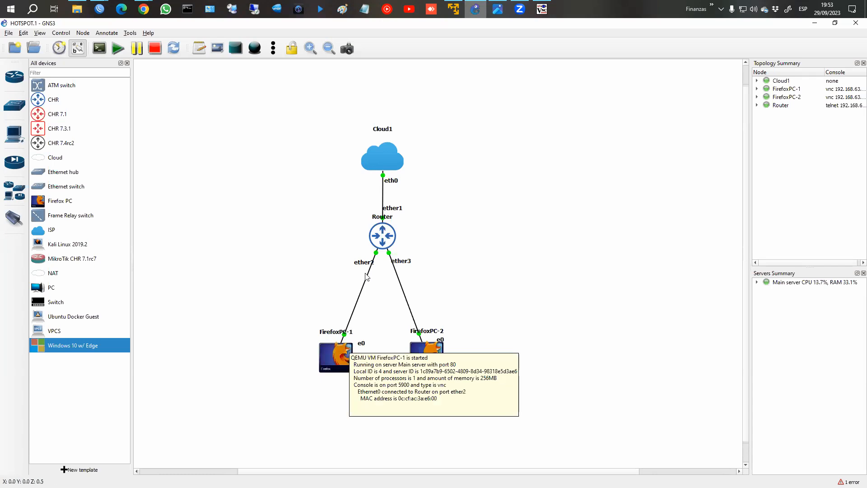
click(543, 12)
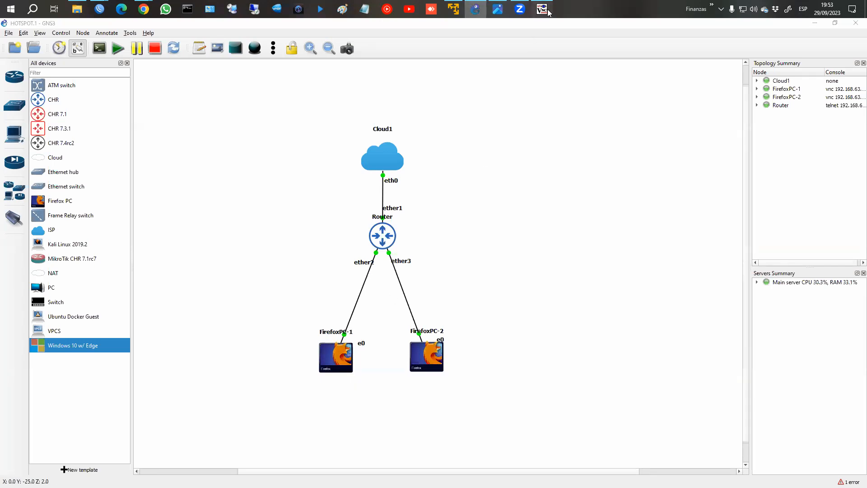
click(438, 259)
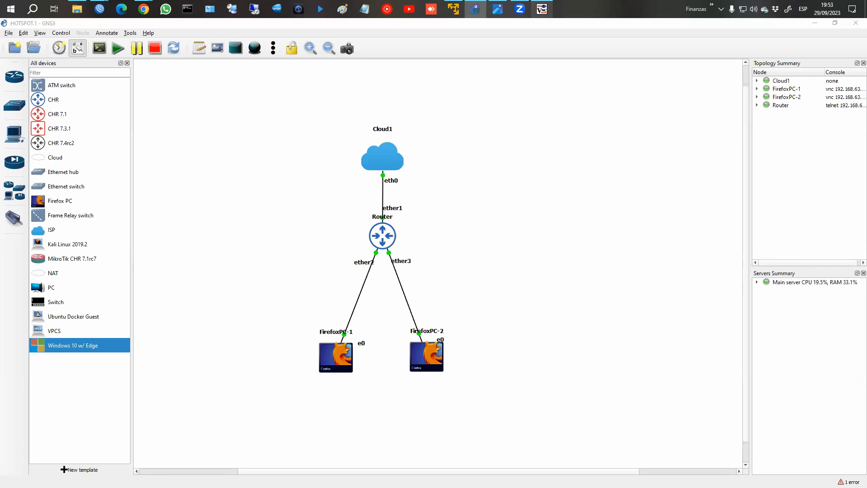
mouse_move(583, 221)
mouse_down()
mouse_move(598, 286)
mouse_move(602, 229)
mouse_up()
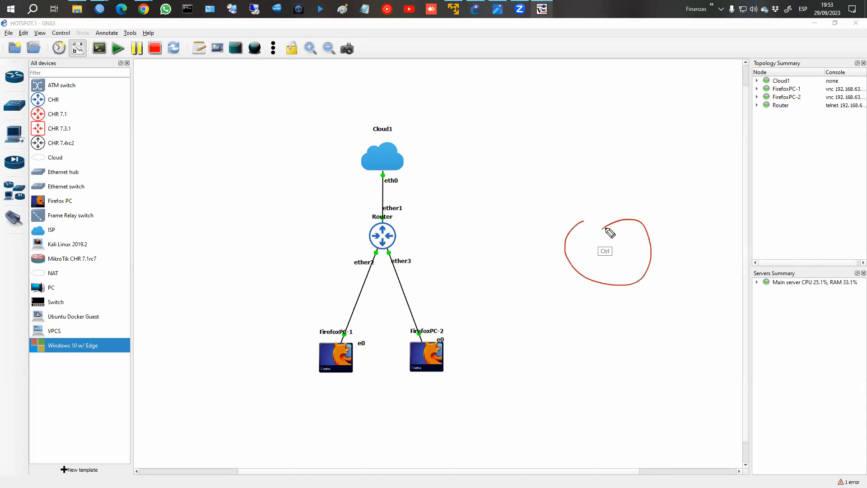
key(ctrl+z)
mouse_move(589, 218)
mouse_down()
mouse_move(633, 260)
mouse_move(601, 249)
mouse_up()
mouse_move(602, 182)
mouse_down()
mouse_move(606, 203)
mouse_move(619, 170)
mouse_move(653, 173)
mouse_move(627, 185)
mouse_move(656, 181)
mouse_up()
mouse_move(610, 143)
mouse_down()
mouse_move(627, 141)
mouse_move(619, 156)
mouse_move(624, 140)
mouse_move(634, 146)
mouse_up()
drag(635, 149, 641, 149)
mouse_move(644, 136)
mouse_down()
mouse_move(643, 150)
mouse_move(676, 146)
mouse_up()
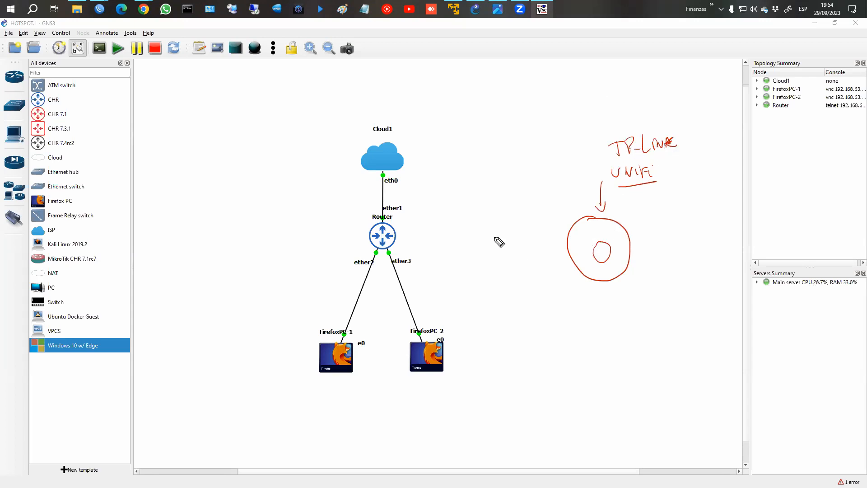
drag(393, 239, 557, 234)
drag(418, 228, 452, 230)
drag(649, 241, 711, 234)
mouse_move(653, 273)
mouse_down()
mouse_move(660, 283)
mouse_move(703, 278)
mouse_up()
drag(653, 309, 699, 331)
drag(694, 237, 694, 345)
mouse_move(690, 200)
mouse_down()
mouse_move(694, 209)
mouse_move(722, 210)
mouse_move(740, 189)
mouse_move(761, 209)
mouse_up()
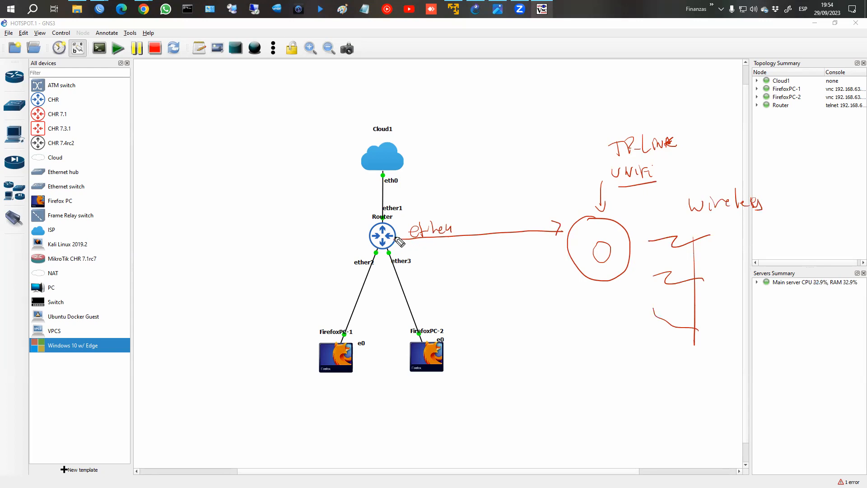
drag(396, 240, 463, 236)
drag(455, 200, 457, 214)
mouse_move(458, 172)
mouse_down()
mouse_move(463, 191)
mouse_move(482, 175)
mouse_move(499, 188)
mouse_move(515, 170)
mouse_up()
mouse_move(412, 251)
mouse_down()
mouse_move(414, 225)
mouse_move(456, 251)
mouse_up()
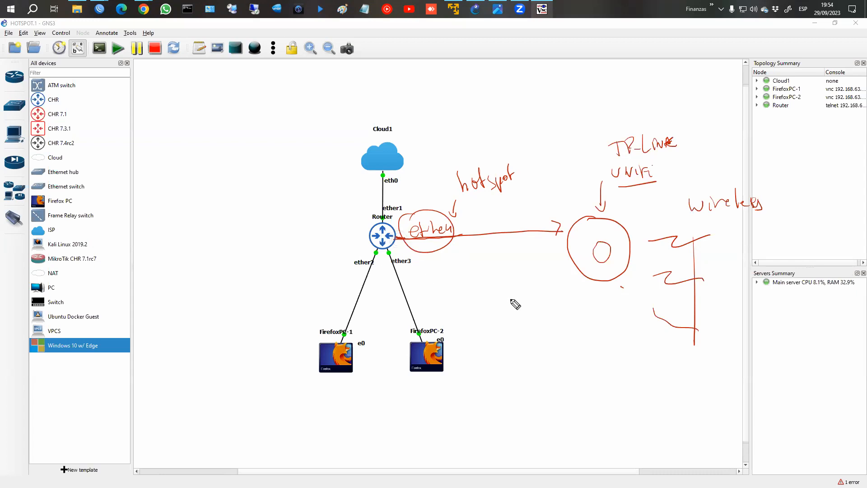
drag(553, 220, 563, 222)
key(Escape)
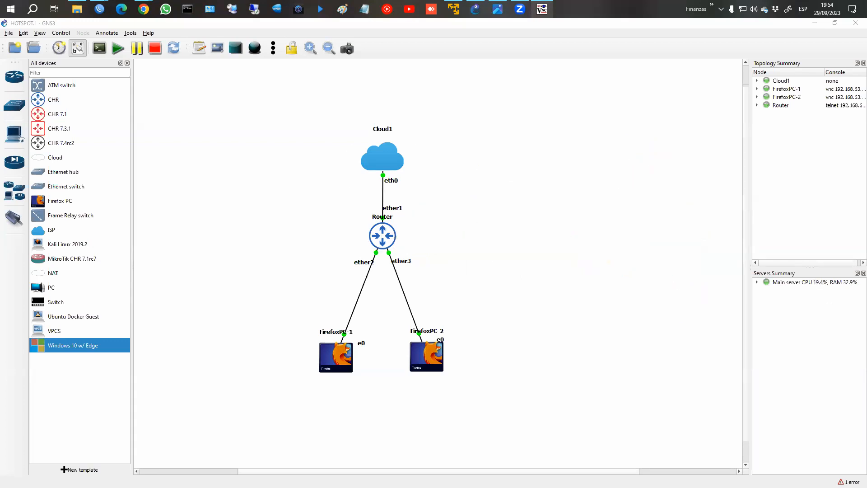
mouse_move(99, 9)
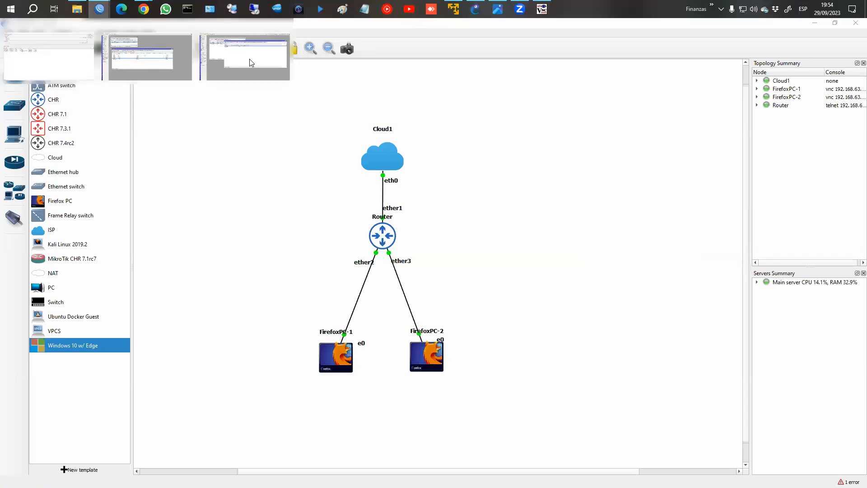
Inspect server hotspot1's settings (wlan1, hs-pool-6, hsprof1) and close them unchanged.
click(251, 62)
click(253, 123)
double_click(267, 158)
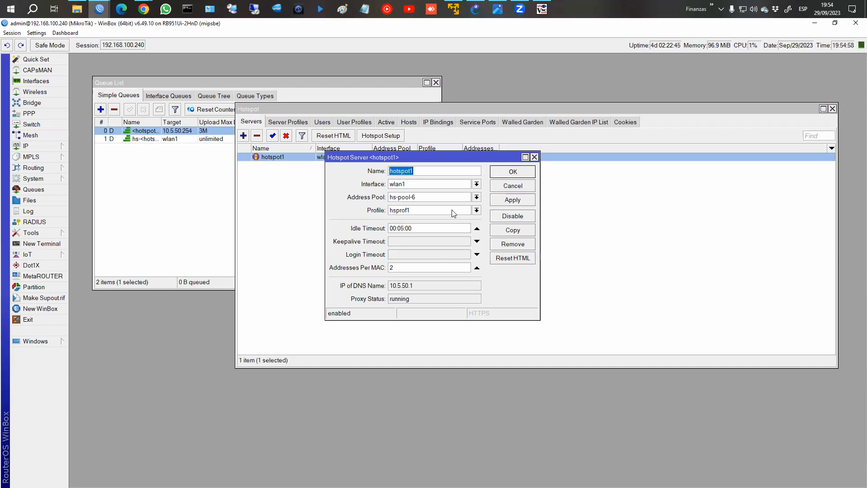
click(523, 187)
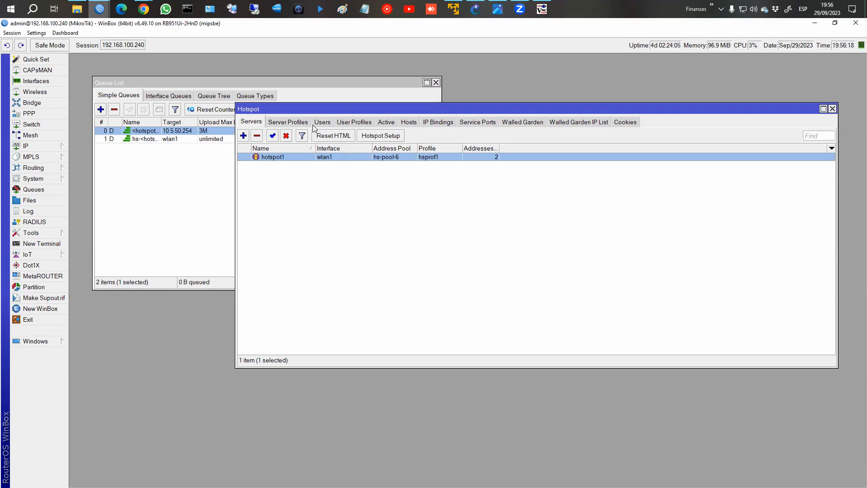
Review hsprof1's trial login options (30 minute uptime, 1d reset) and discard the changes.
click(294, 123)
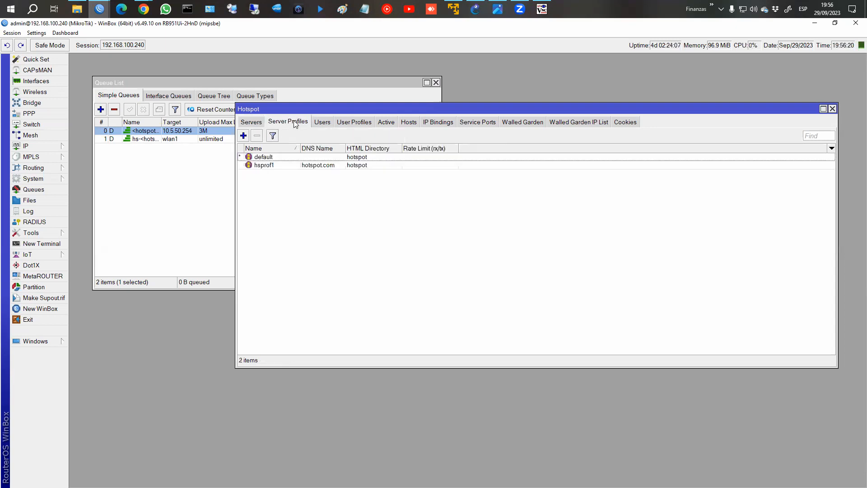
double_click(280, 166)
click(188, 81)
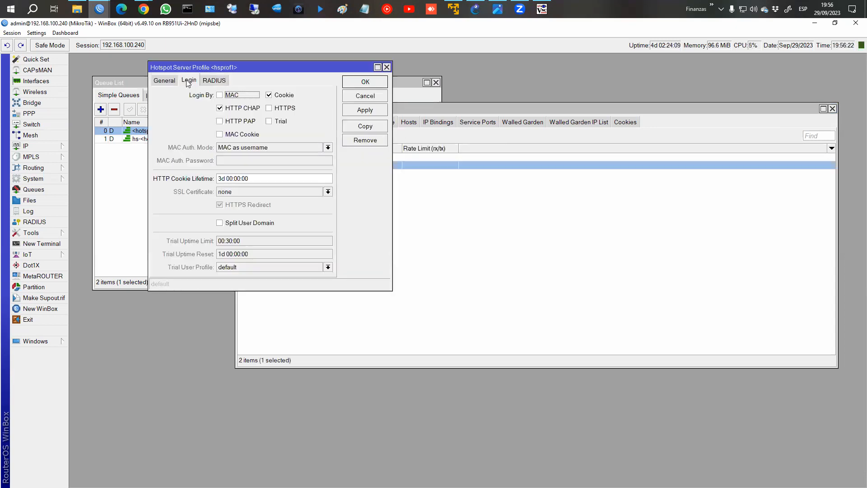
drag(364, 287, 364, 339)
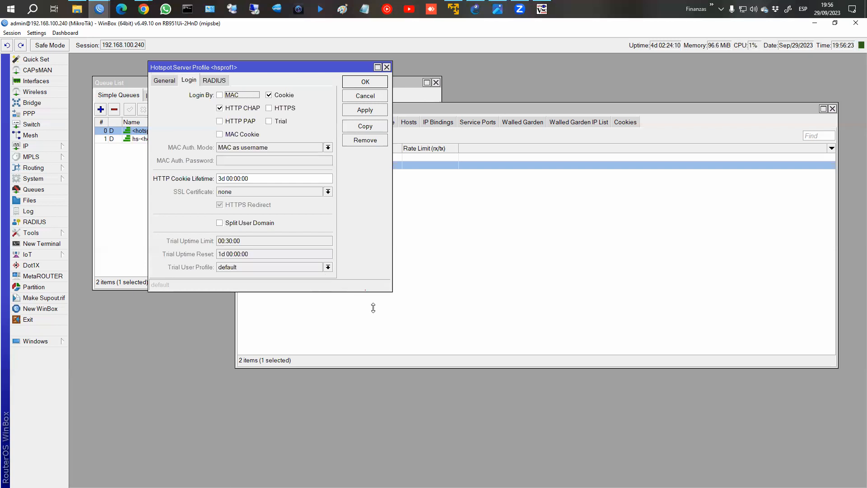
click(272, 121)
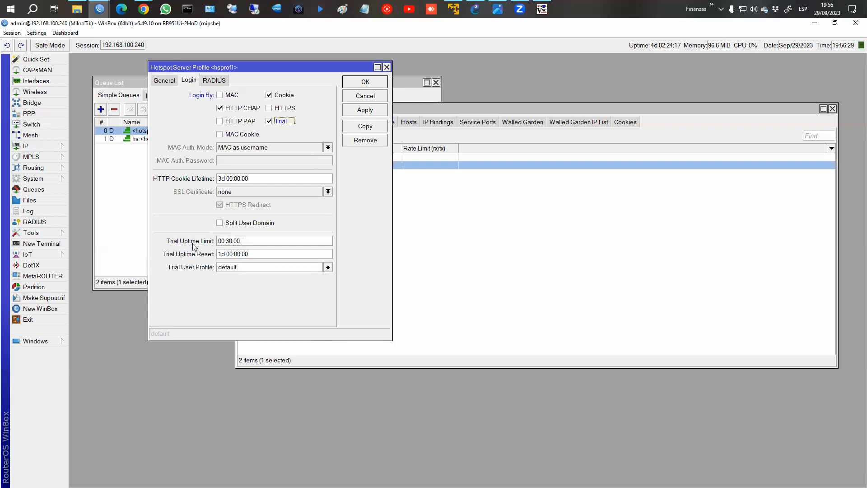
click(228, 242)
double_click(229, 242)
drag(217, 254, 225, 254)
click(364, 95)
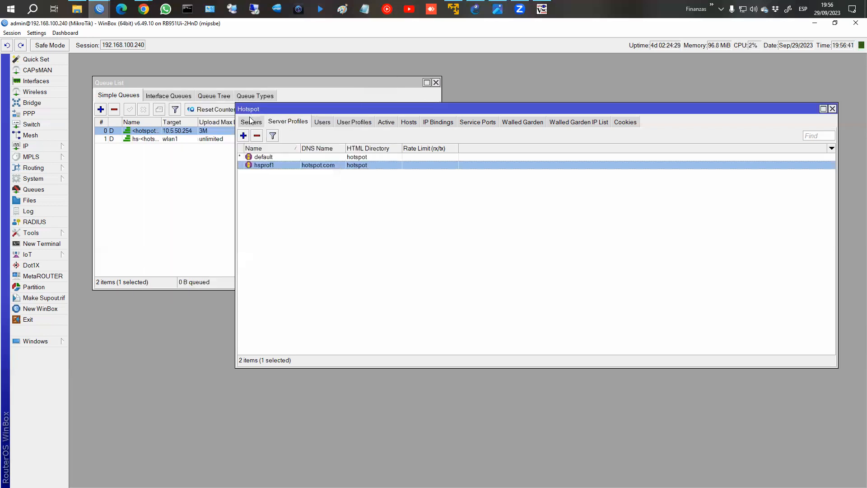
Start a new user profile 'trial' with pool hs-pool-6, then switch to the CHR router's session.
click(346, 122)
click(244, 136)
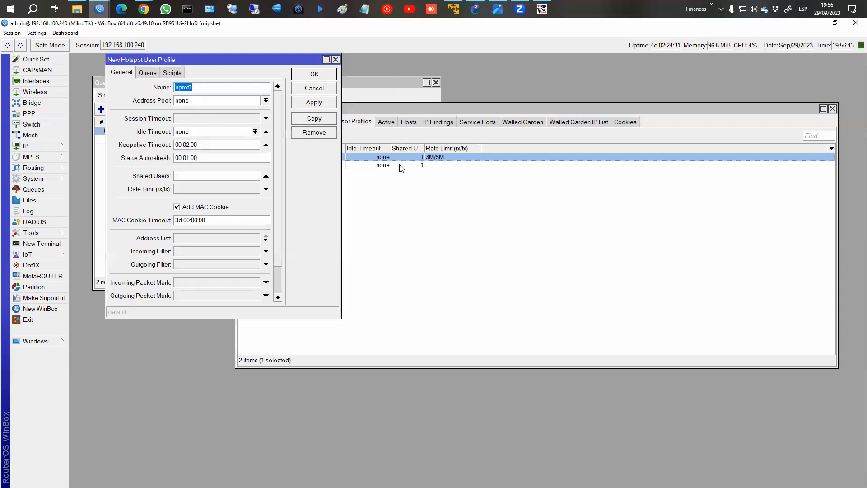
text(trial)
click(231, 100)
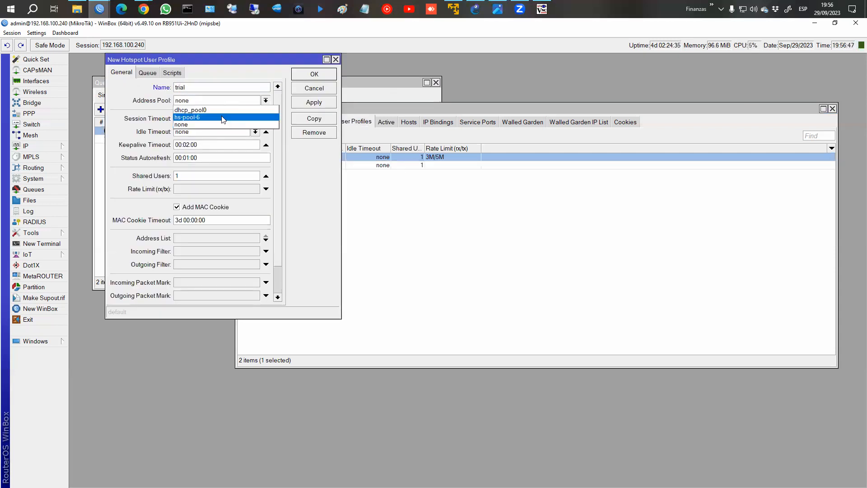
click(224, 117)
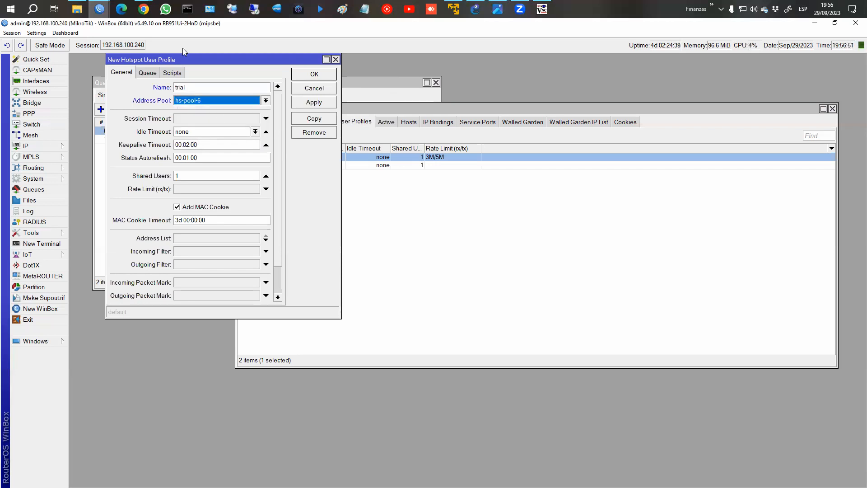
click(106, 16)
click(147, 54)
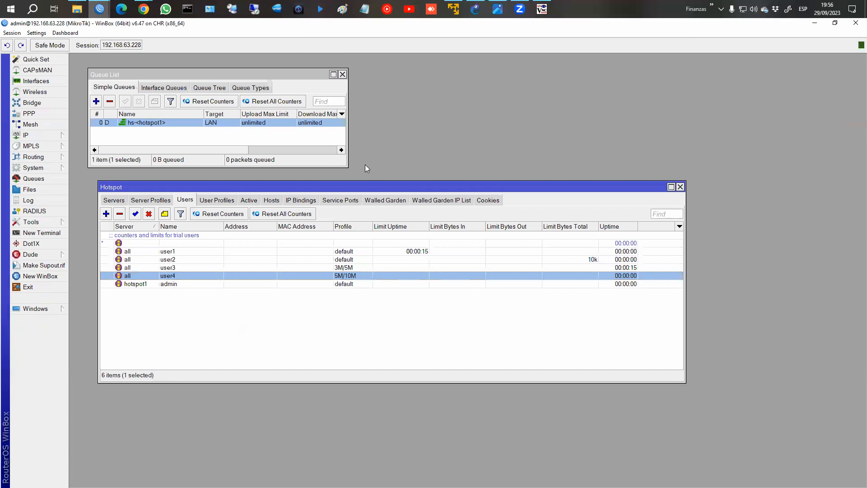
Create the 'trial' user profile with 30 shared users and a 512k/1m rate limit.
click(219, 201)
click(107, 214)
text(trial)
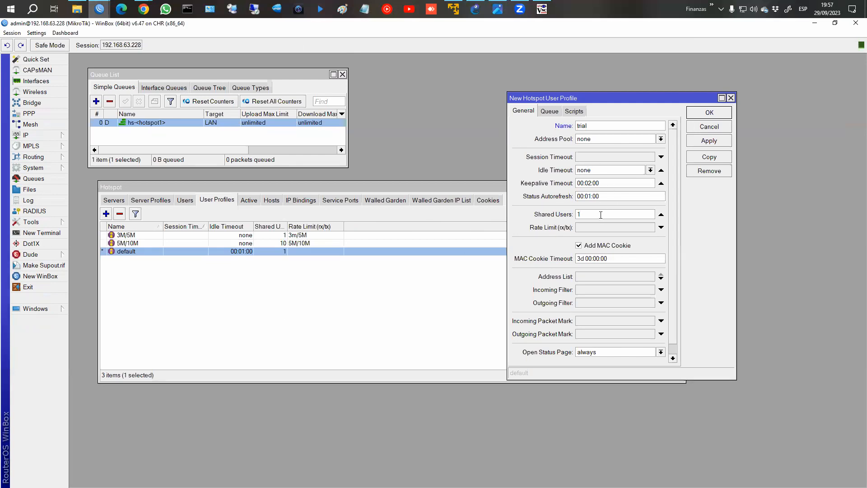
text(30)
click(589, 230)
text(512)
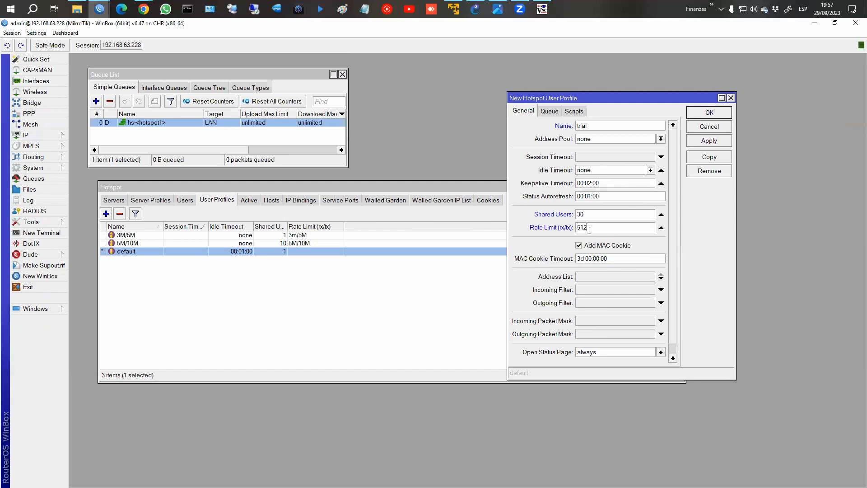
text(k/1m)
click(709, 112)
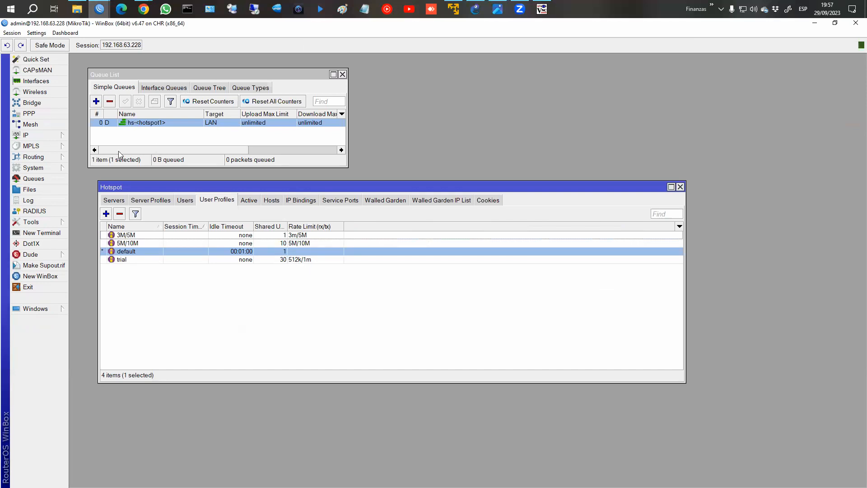
In server profile hsprof1, enable trial logins and give trial users the trial profile.
click(151, 200)
double_click(196, 244)
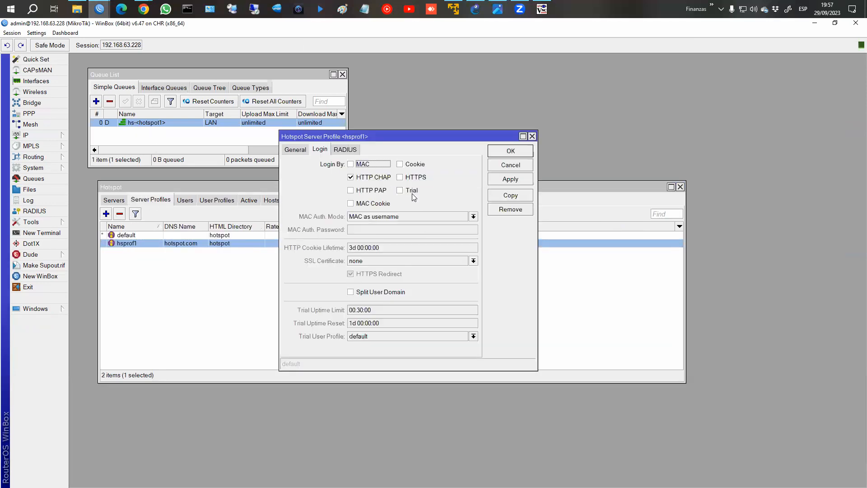
click(409, 190)
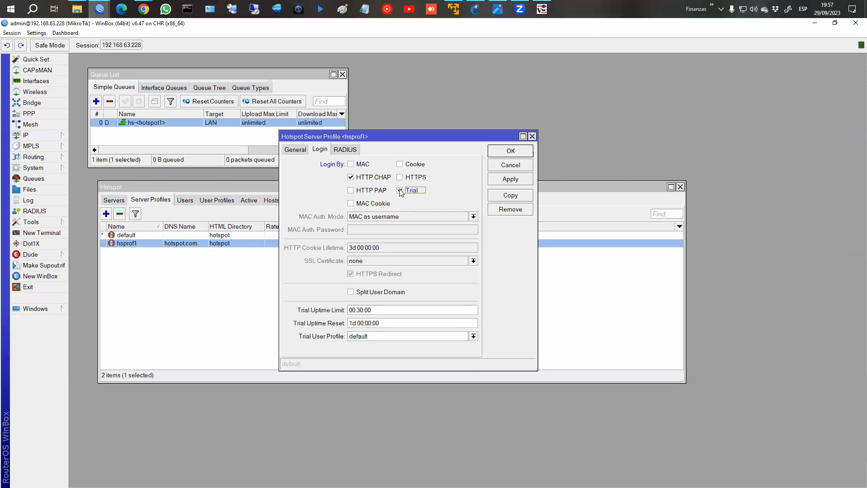
click(407, 337)
click(359, 367)
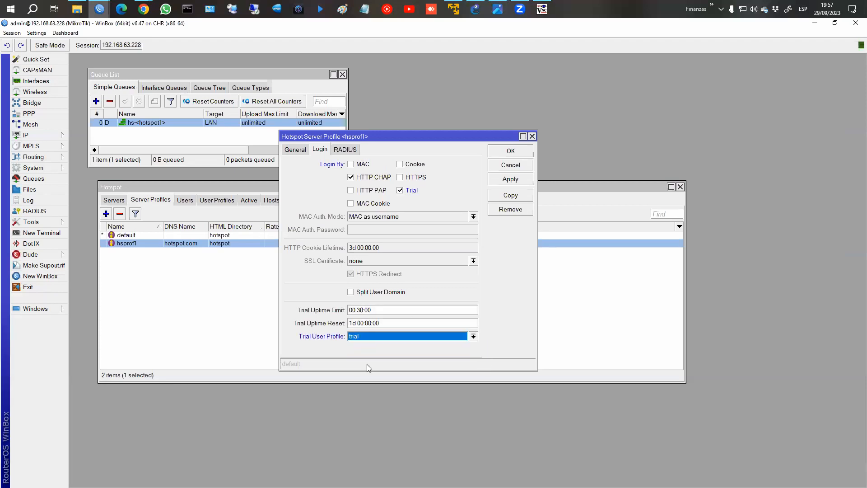
Keep the 30m trial uptime and 1d reset, save hsprof1, and return to the client screen.
double_click(361, 310)
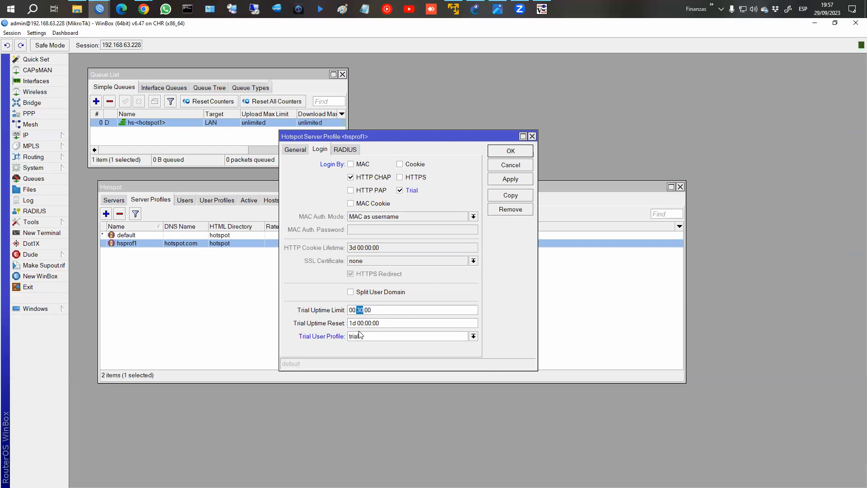
double_click(352, 324)
click(510, 179)
click(516, 155)
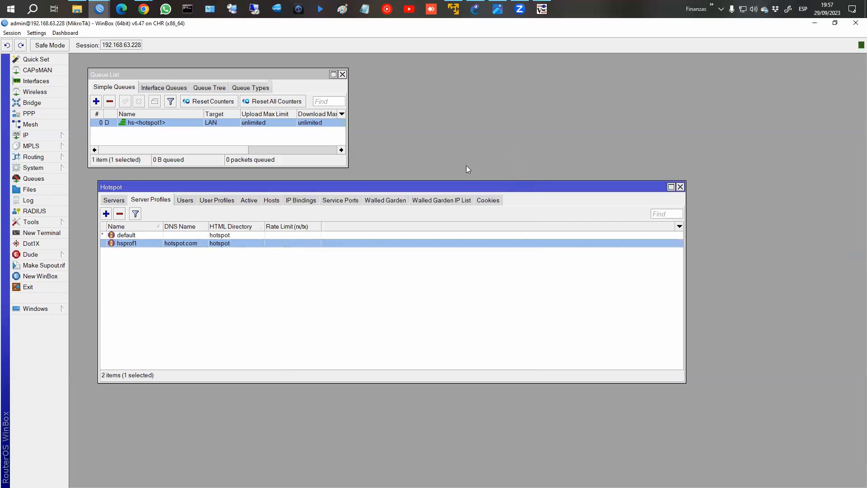
mouse_move(141, 11)
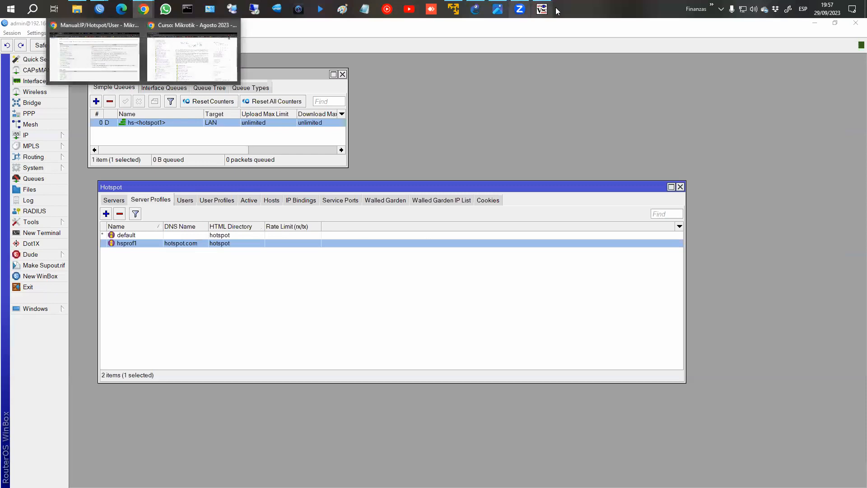
click(542, 9)
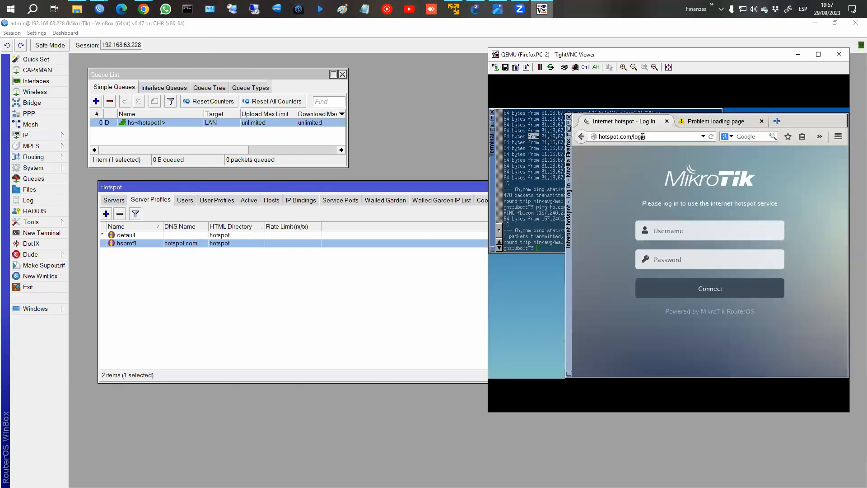
Reload the hotspot login page and rerun ping fb.com in the client terminal.
key(Return)
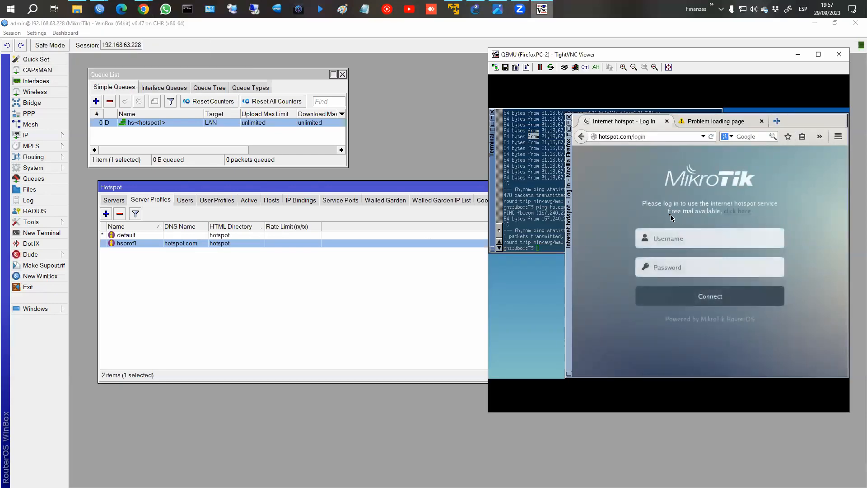
drag(668, 211, 756, 217)
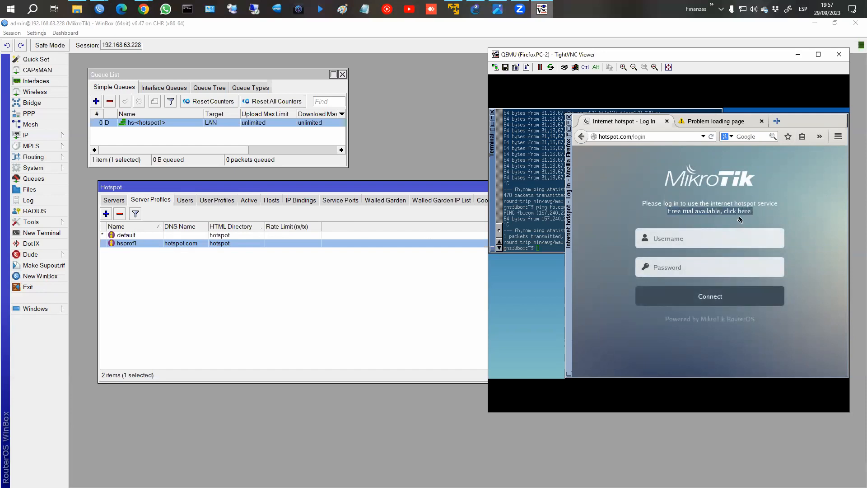
click(740, 219)
click(518, 222)
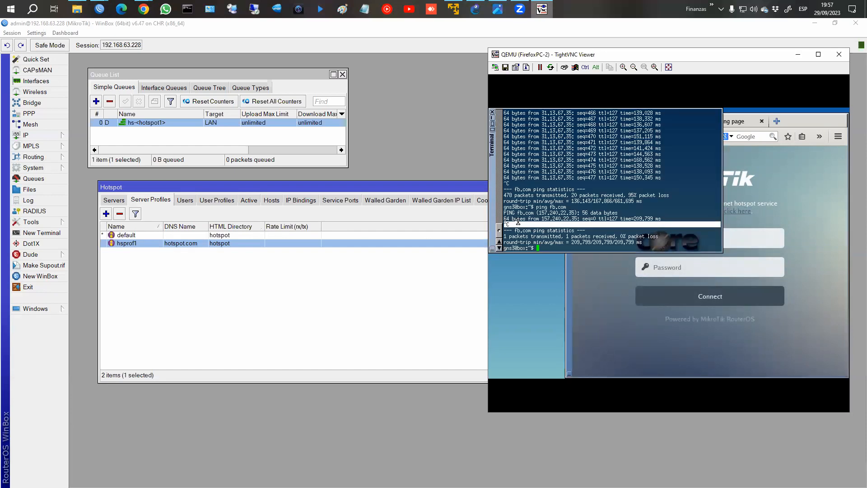
key(Up)
key(Return)
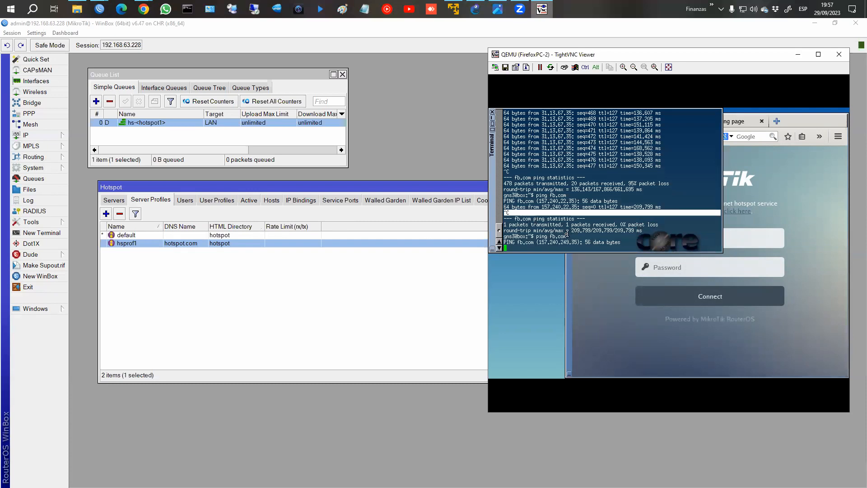
Log in through the free-trial link and view the hotspot status page.
click(739, 212)
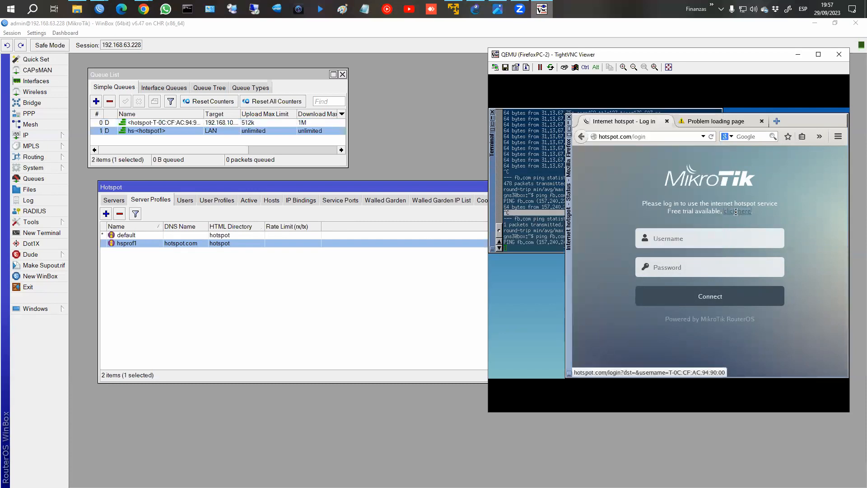
click(554, 224)
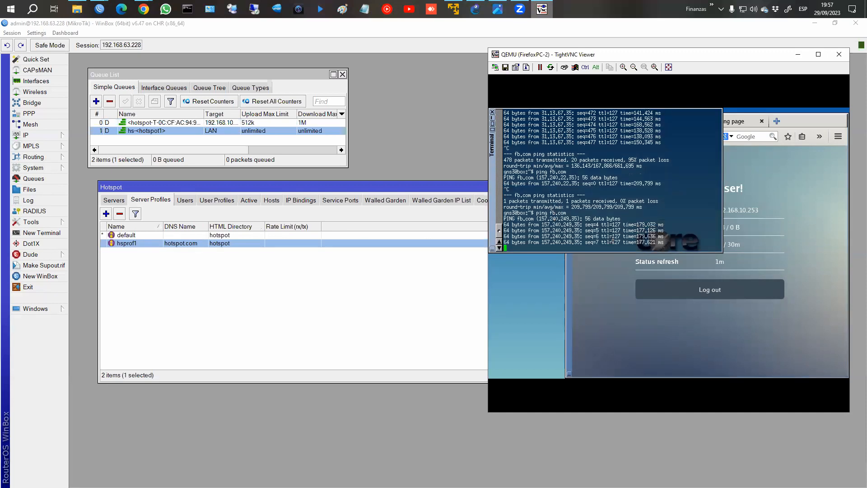
click(751, 263)
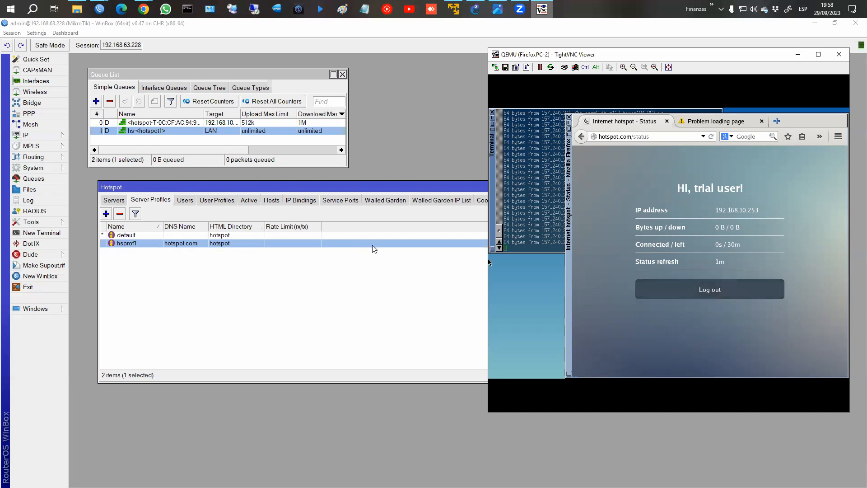
Show the trial profile with a widened Shared Users column, then return to the client's ping terminal.
click(217, 200)
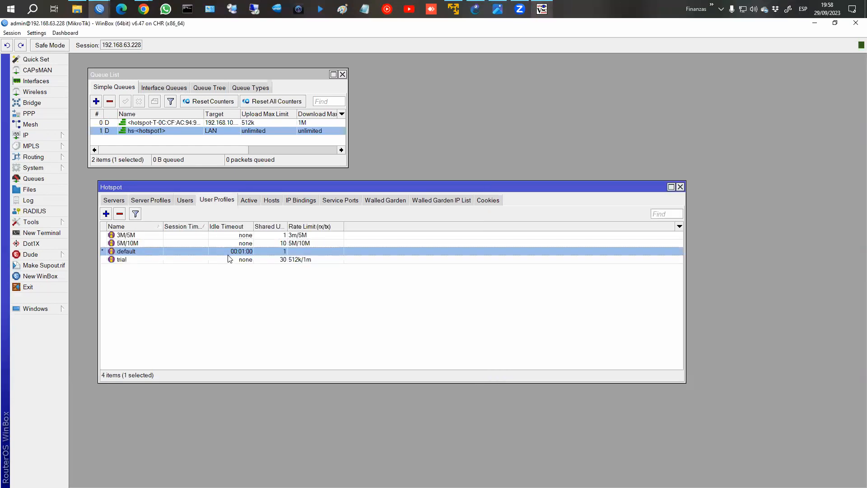
drag(287, 225, 315, 226)
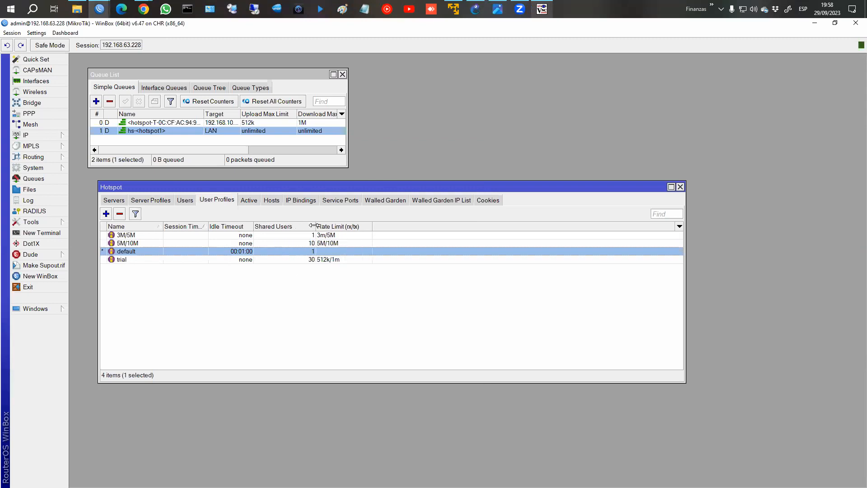
click(542, 9)
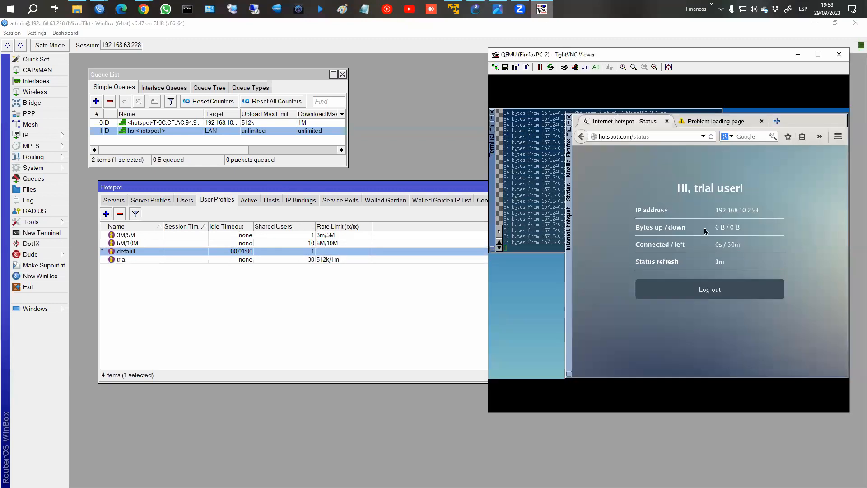
click(535, 204)
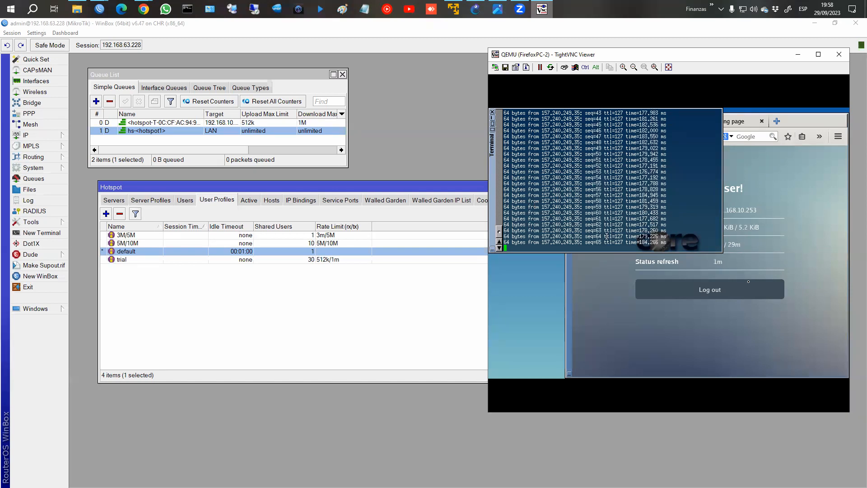
Log the trial user out and restart ping fb.com in the client terminal.
click(719, 291)
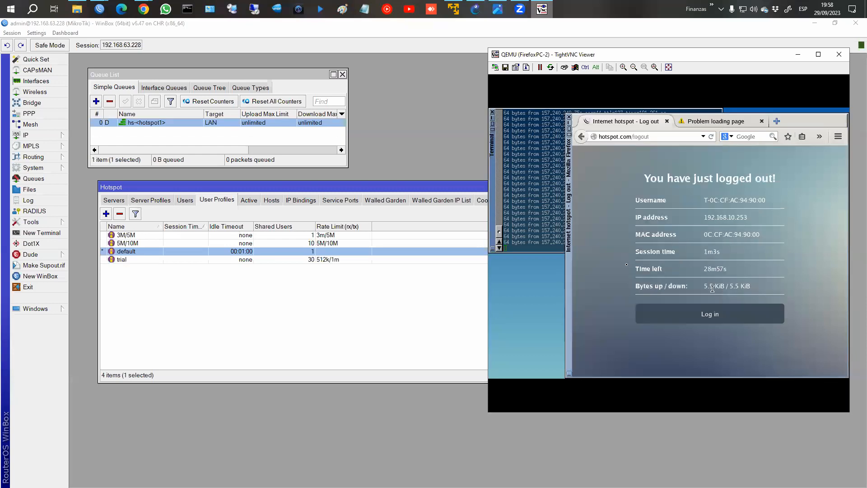
click(548, 233)
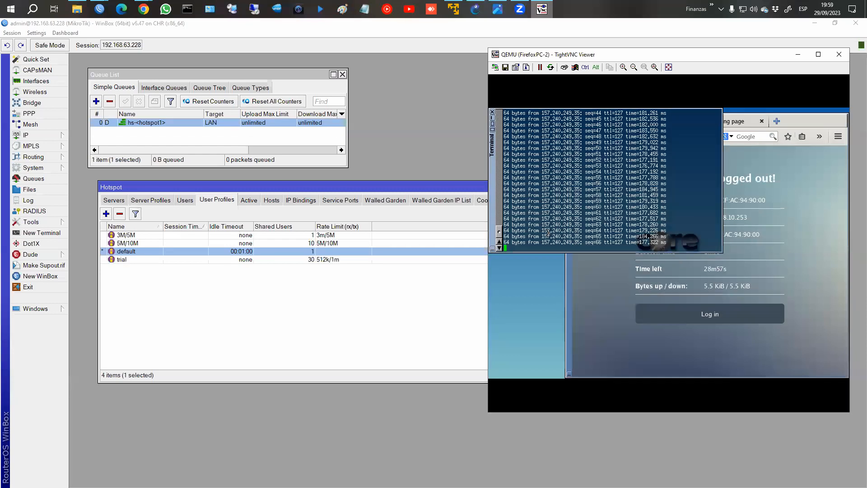
key(ctrl+c)
key(Up)
key(Return)
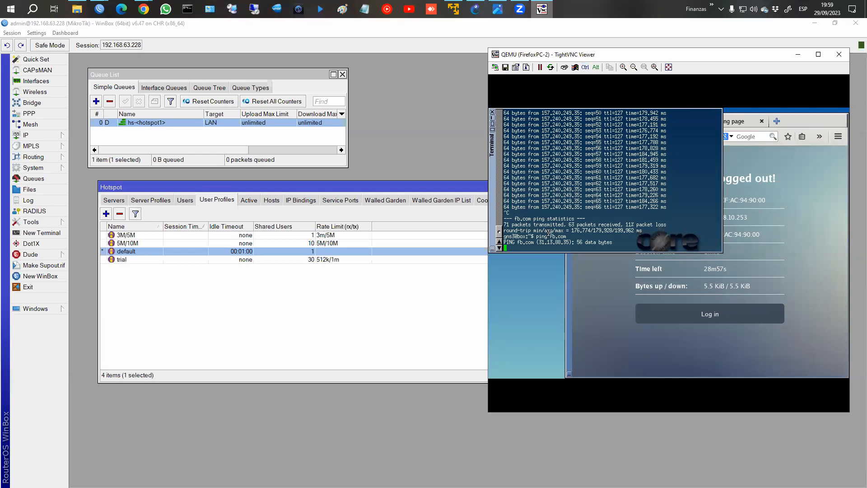
Log back in with the free trial and check the remaining time of 28m57s.
click(783, 235)
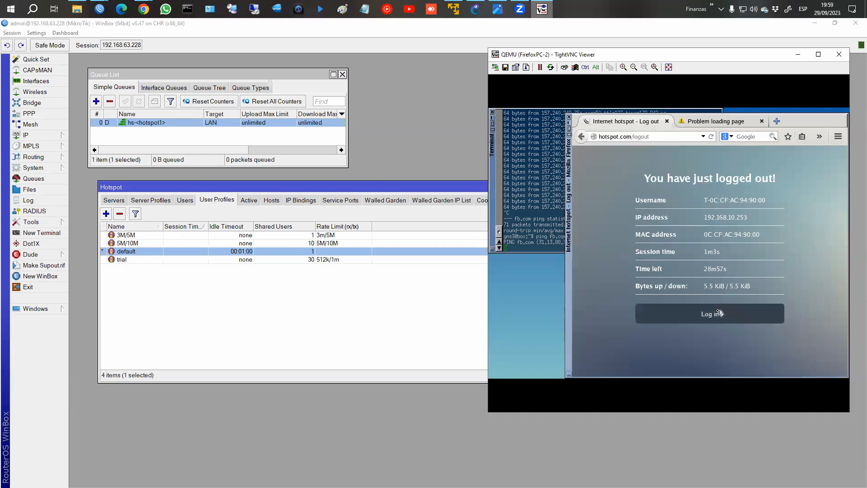
click(706, 312)
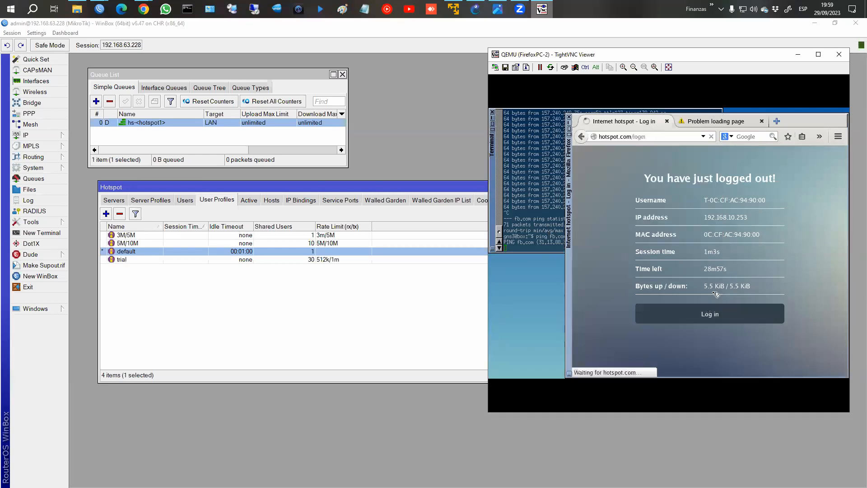
click(740, 214)
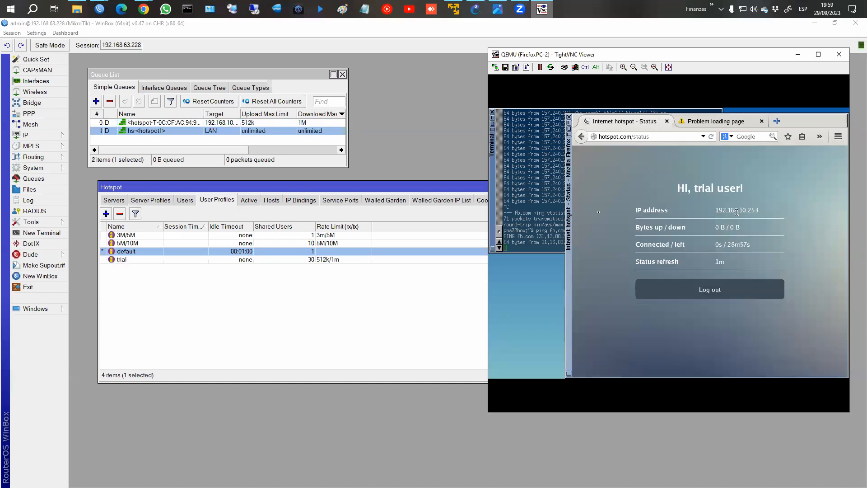
click(549, 209)
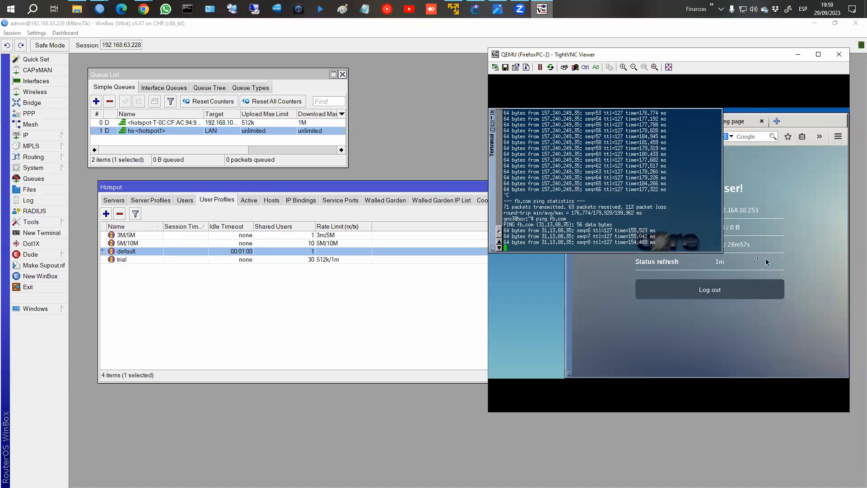
drag(730, 245, 757, 249)
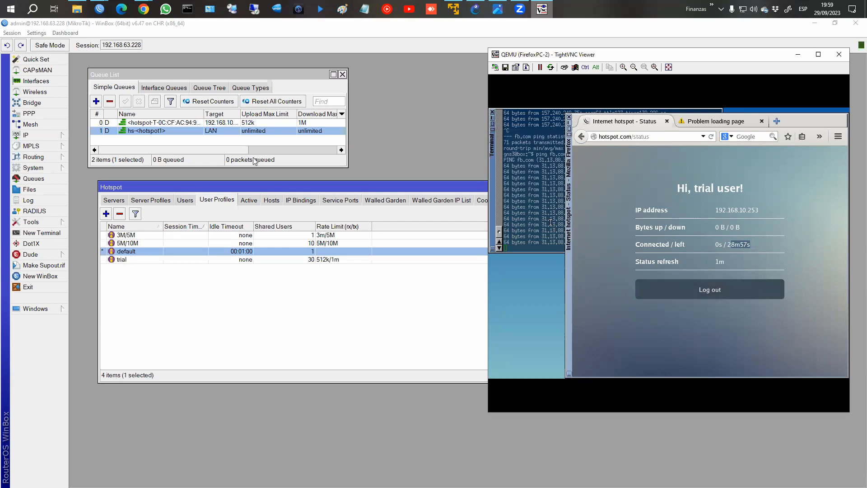
Check the trial user's queue in WinBox, then bring up FirefoxPC-1's options in GNS3.
click(142, 124)
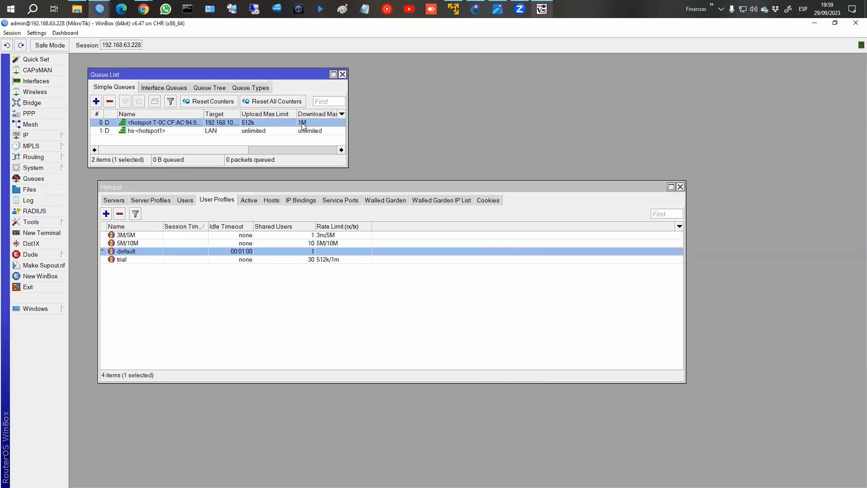
click(479, 8)
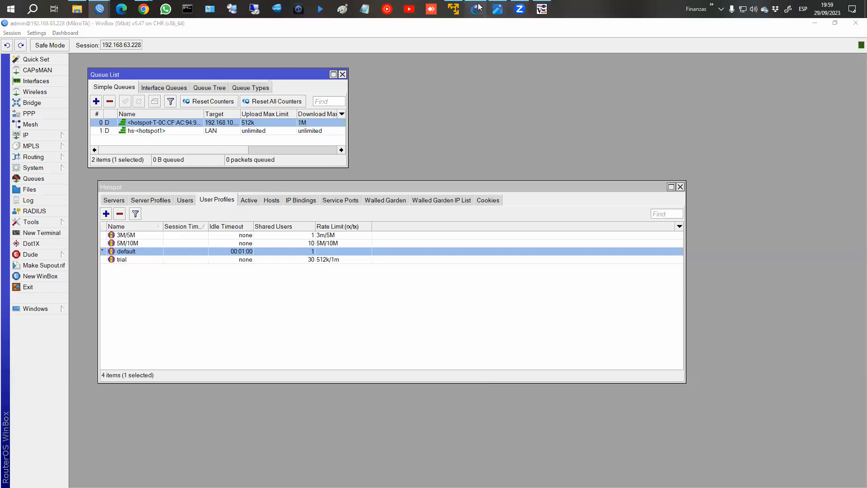
right_click(346, 351)
Open FirefoxPC-1's console and position its viewer window beside WinBox.
click(367, 188)
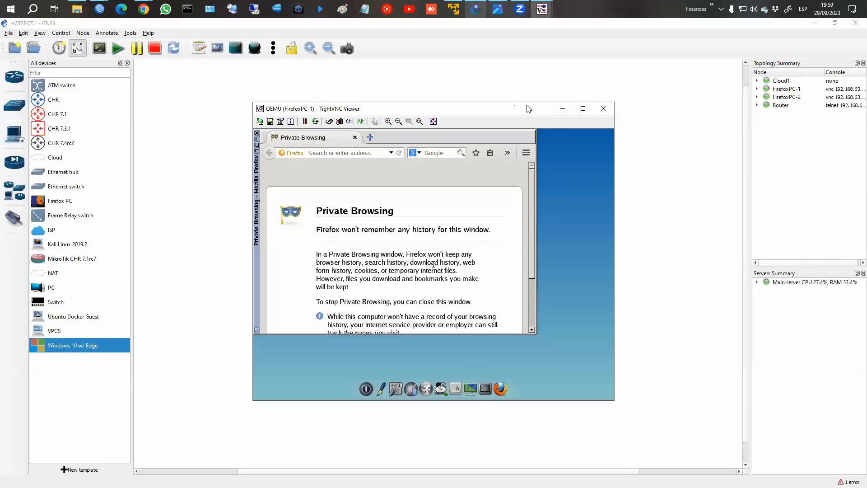
drag(527, 108, 702, 100)
click(812, 26)
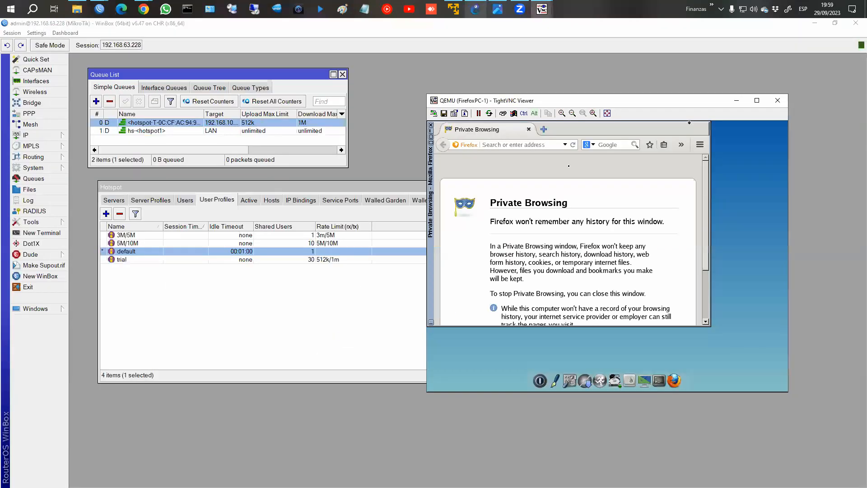
drag(589, 100, 633, 76)
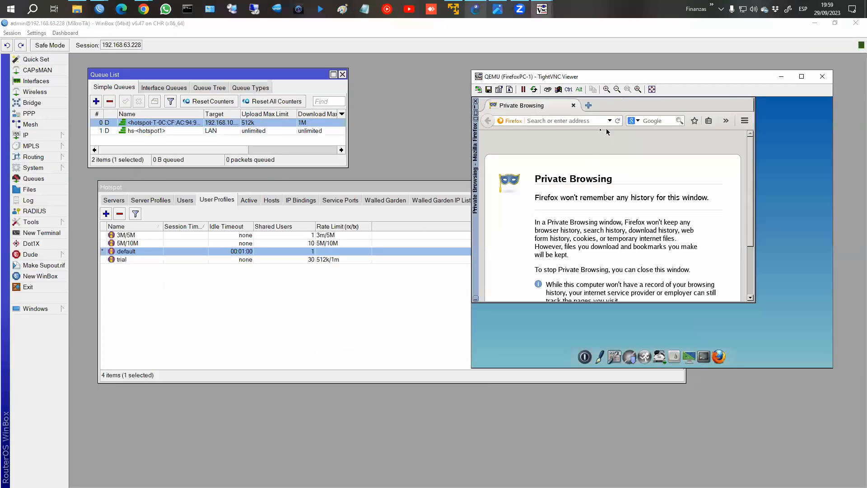
click(590, 121)
Run ping google.com from a terminal on the second client.
click(705, 356)
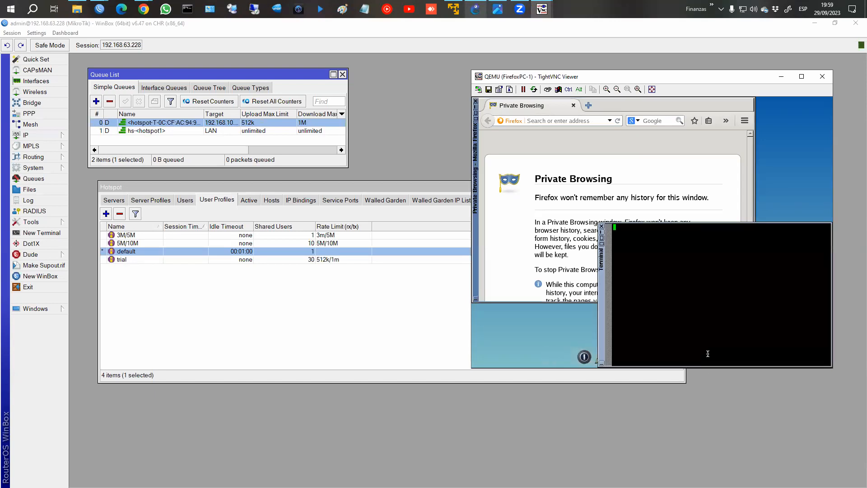
text(p)
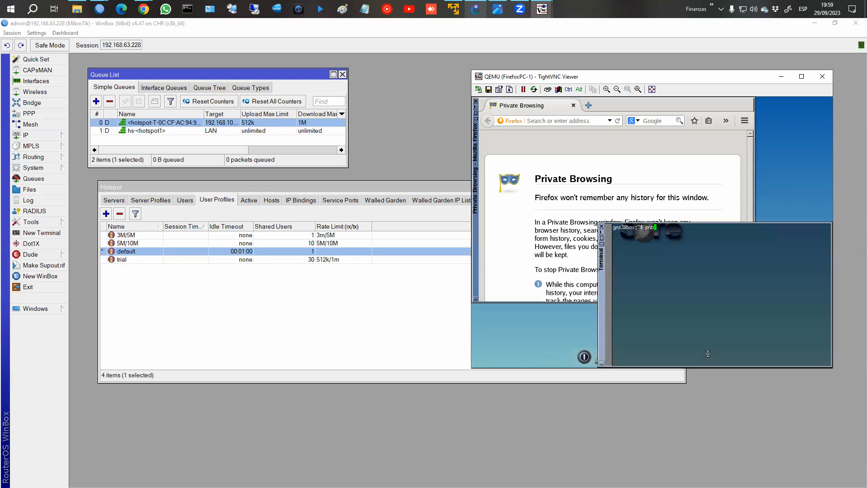
text(ing google.com)
key(Return)
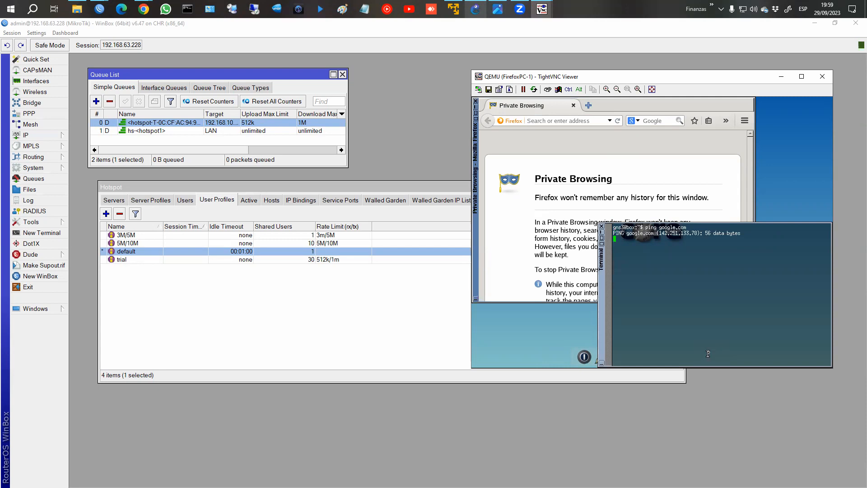
Search 'google' in Firefox, then load 192.168.10.1 to reach the hotspot login page.
click(560, 121)
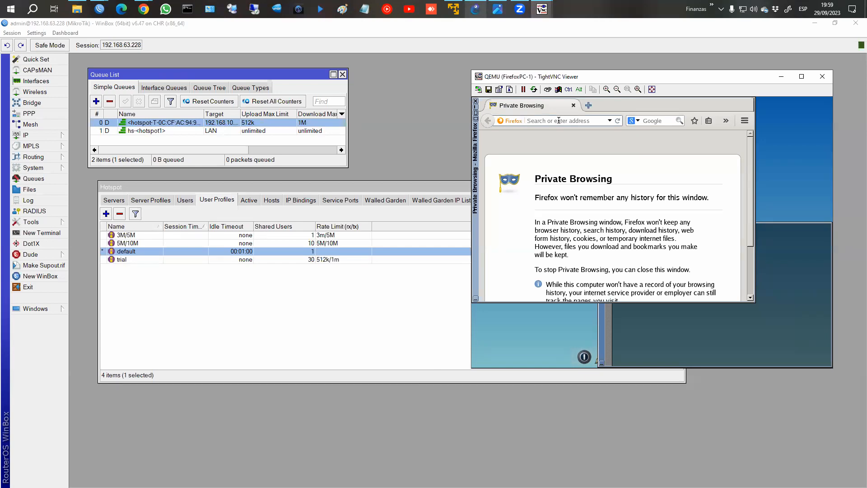
text(google)
key(Return)
click(559, 121)
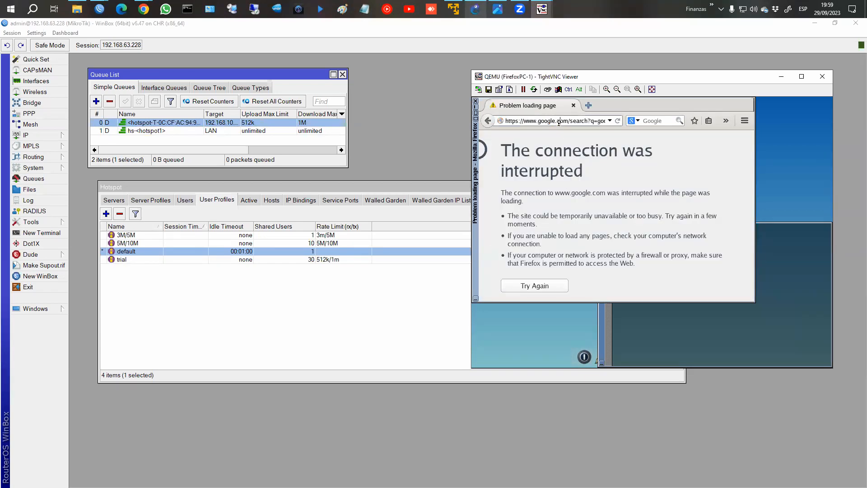
key(shift+End)
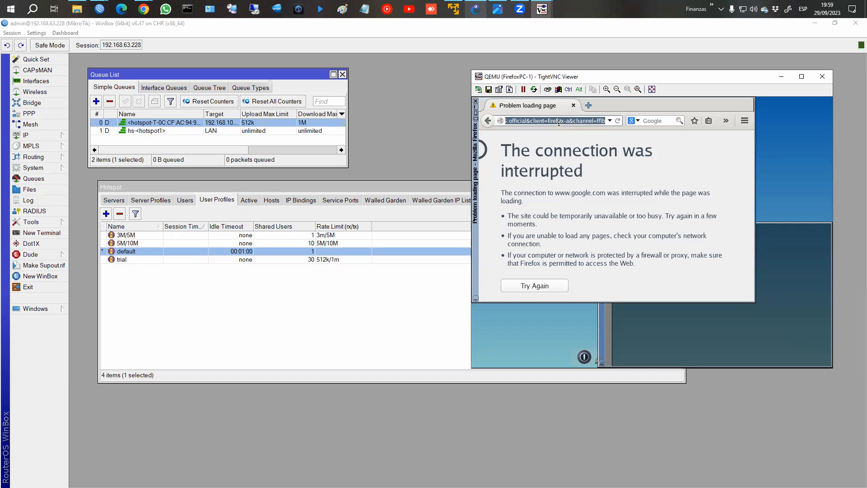
text(192.168.10.1)
key(Return)
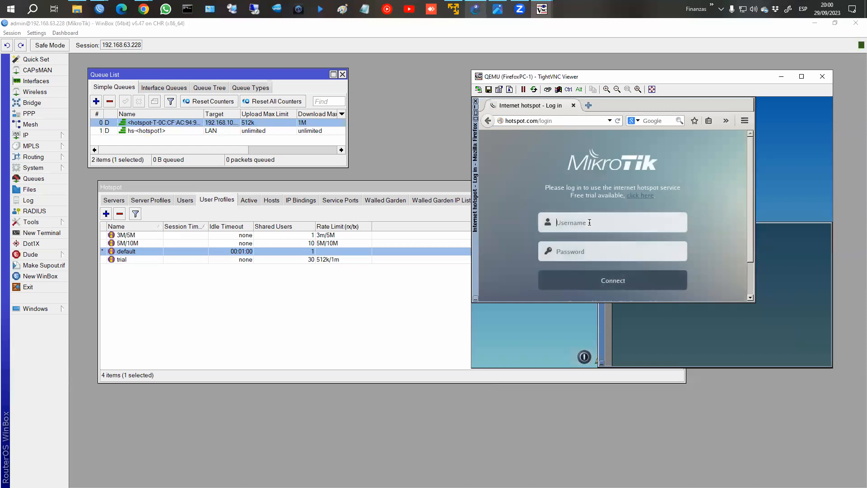
Log in with the free trial, then enlarge and reposition WinBox's queue list.
click(642, 196)
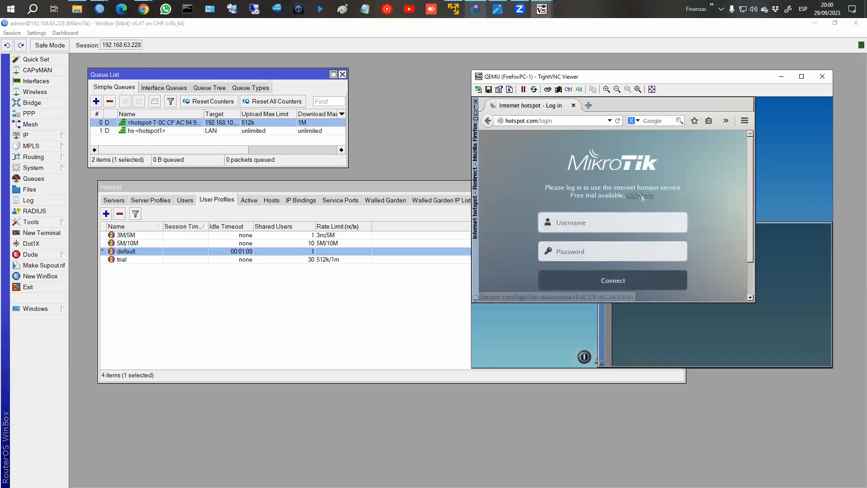
click(793, 295)
drag(194, 167, 197, 178)
drag(212, 77, 214, 63)
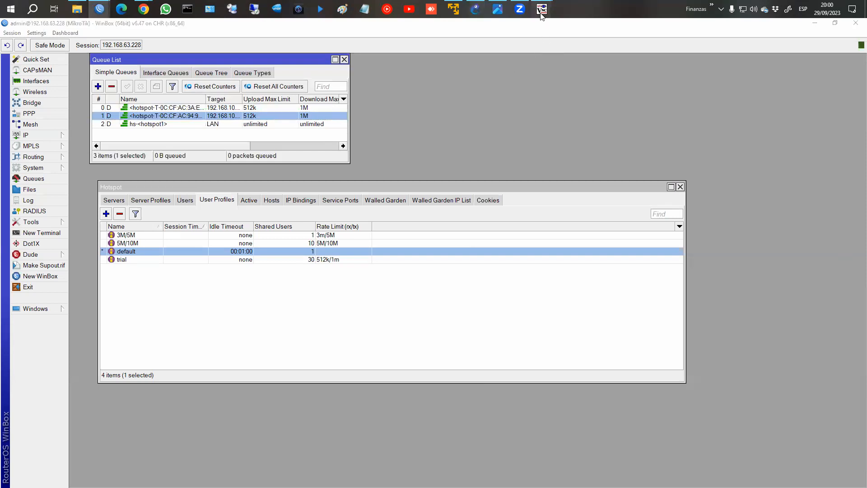
On the first Firefox client, log the trial user out and close its viewer.
mouse_move(542, 10)
click(580, 63)
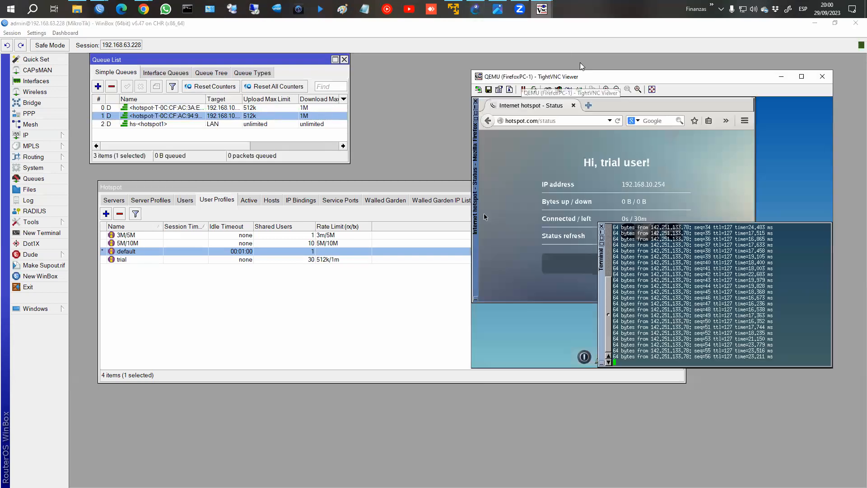
click(580, 263)
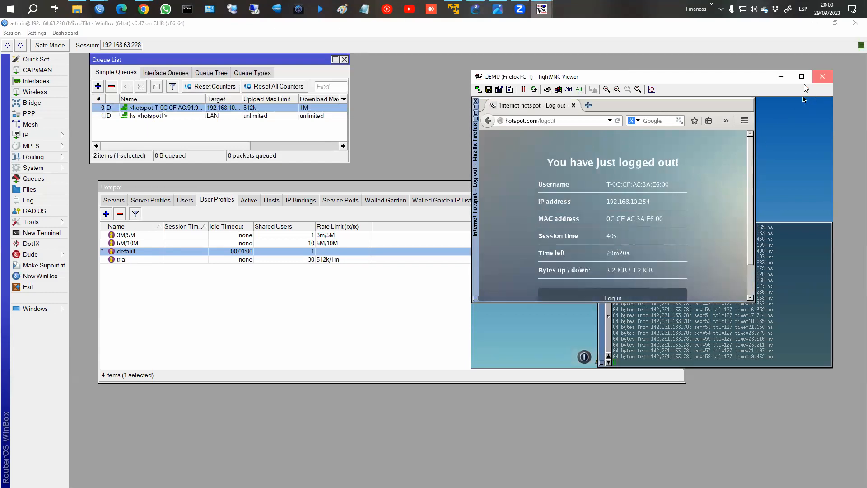
click(822, 76)
Show the Active tab listing the trial session from 192.168.10.253.
click(250, 200)
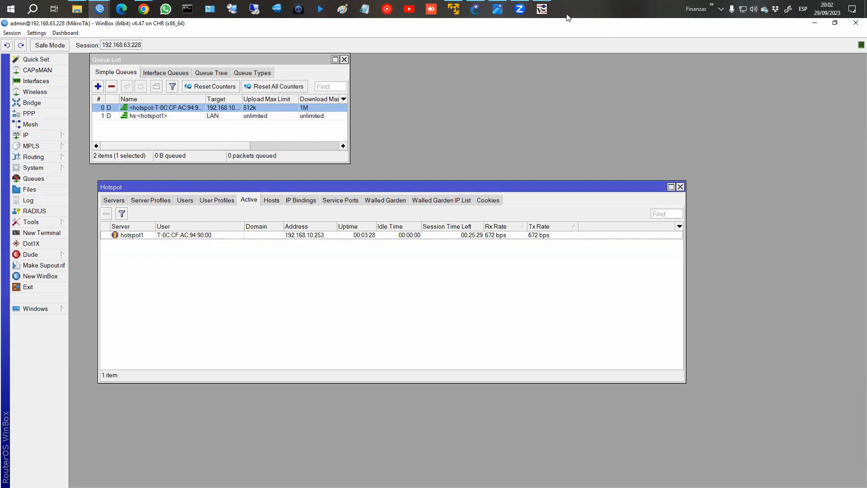
Log the second client's trial user out, stop its ping with Ctrl+C, and return to WinBox.
click(542, 9)
click(710, 290)
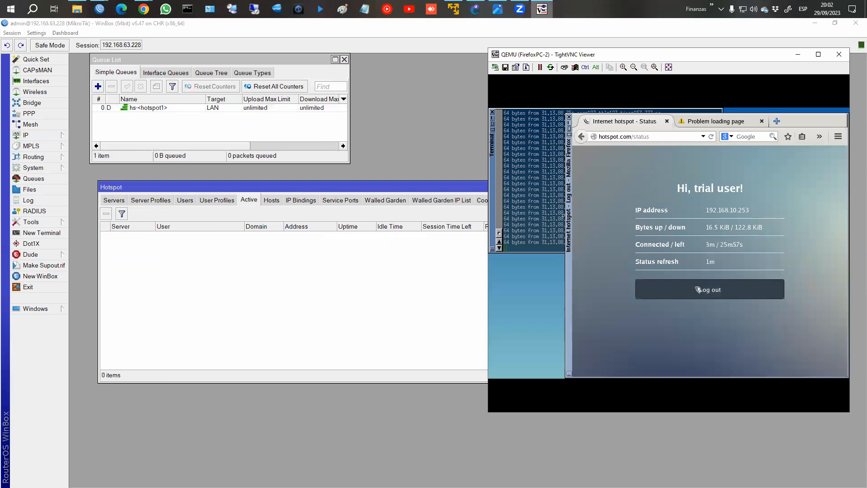
click(552, 209)
key(ctrl+c)
key(Up)
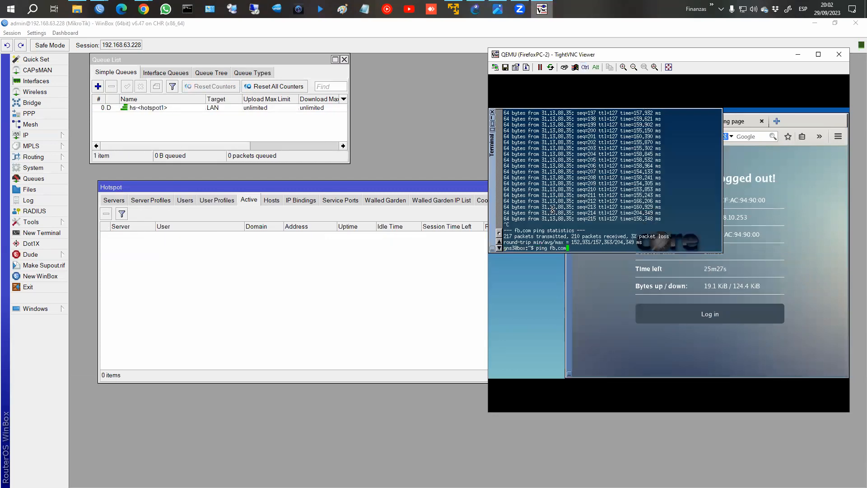
key(BackSpace)
key(BackSpace)
key(BackSpace)
key(BackSpace)
key(BackSpace)
key(BackSpace)
key(BackSpace)
key(BackSpace)
key(BackSpace)
key(BackSpace)
key(BackSpace)
click(433, 302)
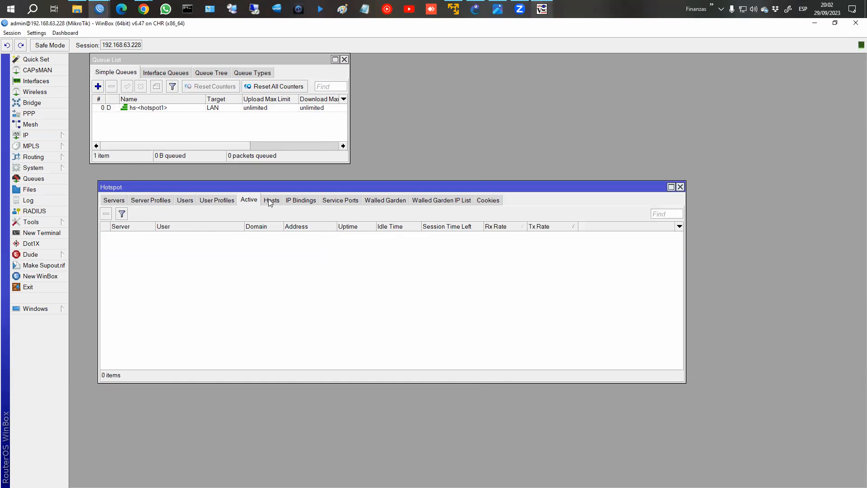
Start a new IP binding, review its Type choices, then show the Hosts list with both clients.
click(294, 202)
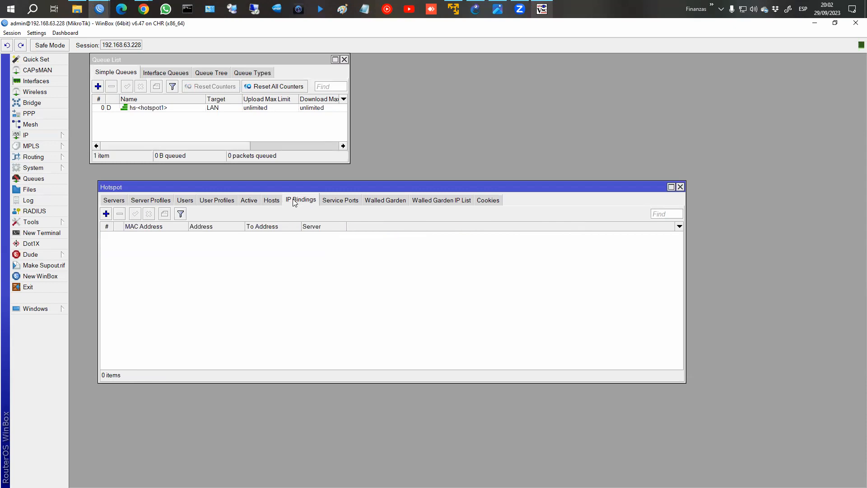
click(107, 215)
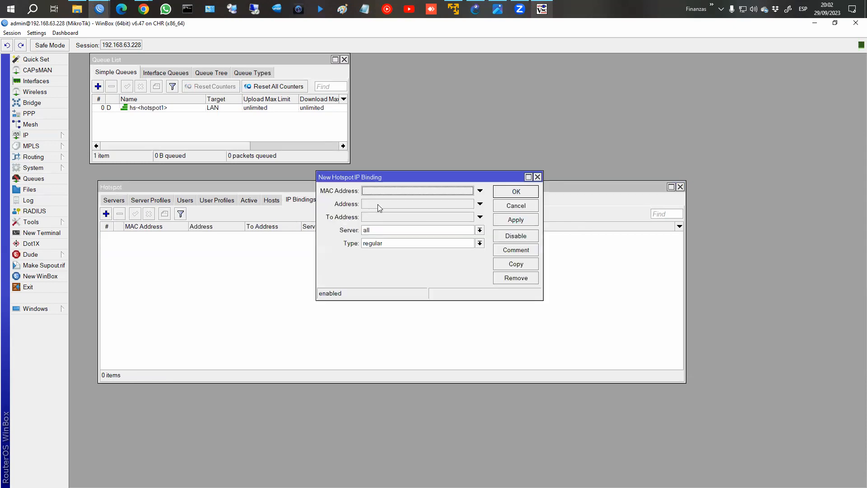
drag(399, 179, 449, 143)
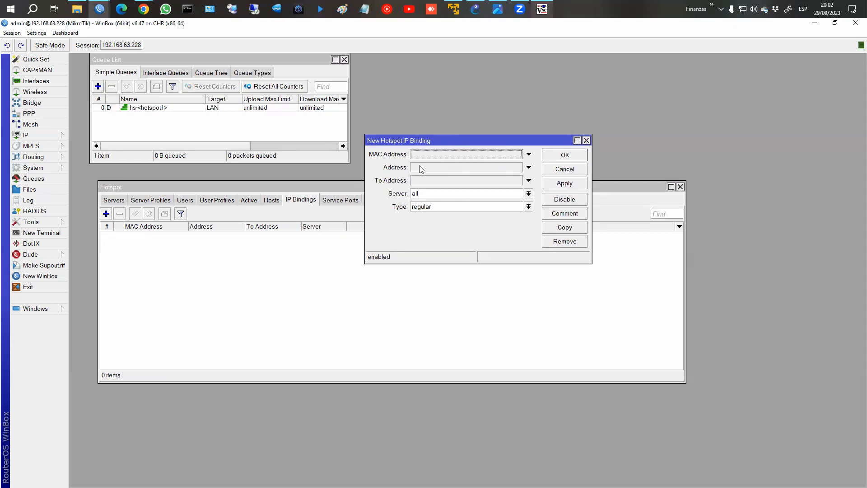
click(437, 208)
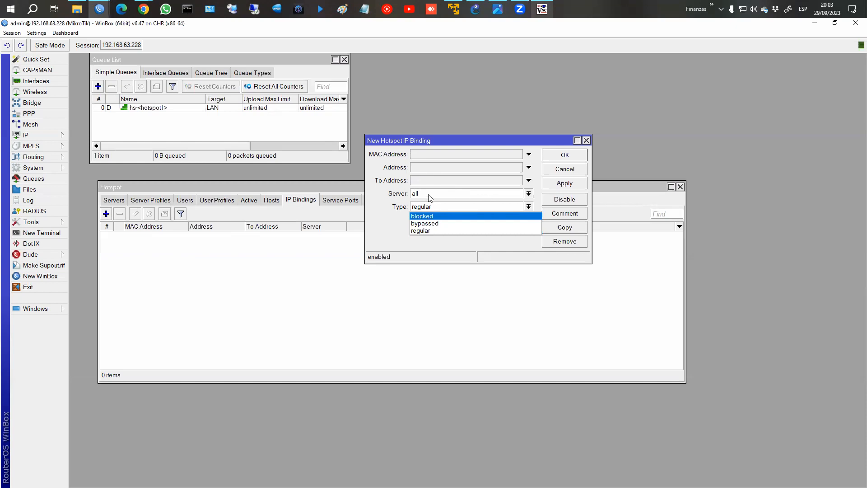
click(440, 142)
drag(448, 142, 487, 162)
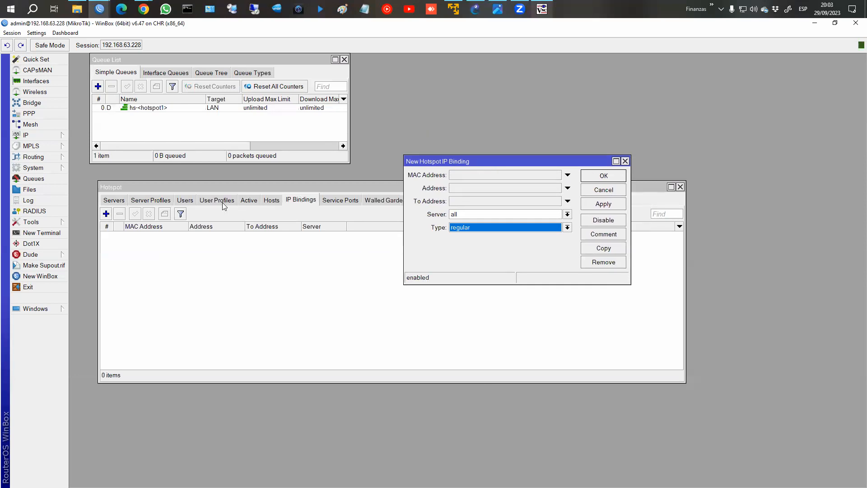
click(271, 200)
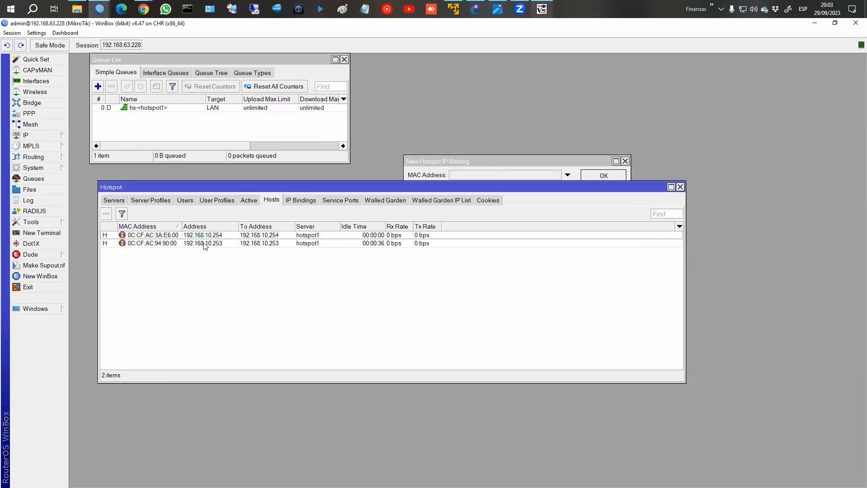
Copy the MAC address of host 192.168.10.253 from its host details.
double_click(162, 244)
double_click(383, 189)
right_click(383, 186)
click(406, 193)
click(490, 157)
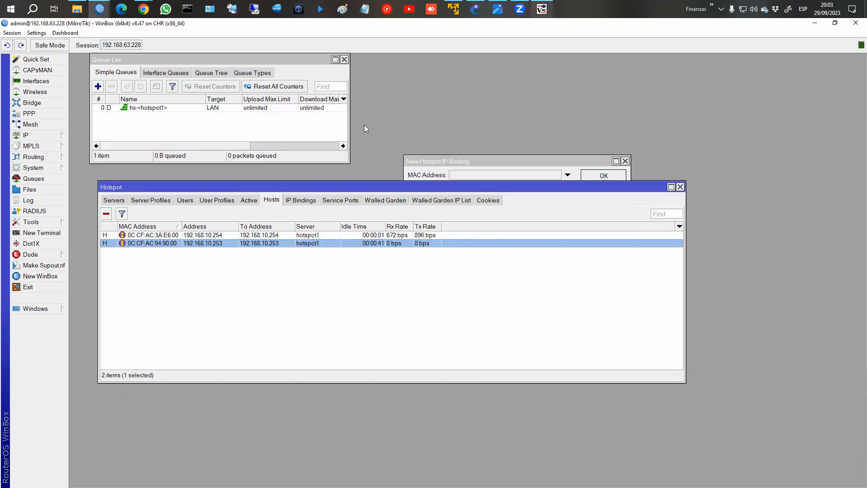
drag(439, 159, 440, 161)
click(469, 177)
drag(508, 179, 407, 179)
Copy the host's MAC again and paste 0C:CF:AC:94:90:00 into the new binding's MAC field.
double_click(273, 247)
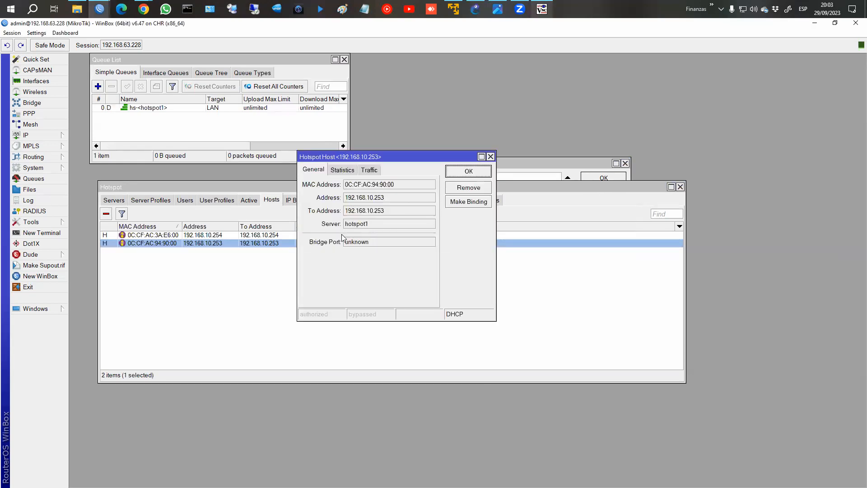
right_click(374, 185)
click(392, 191)
click(467, 174)
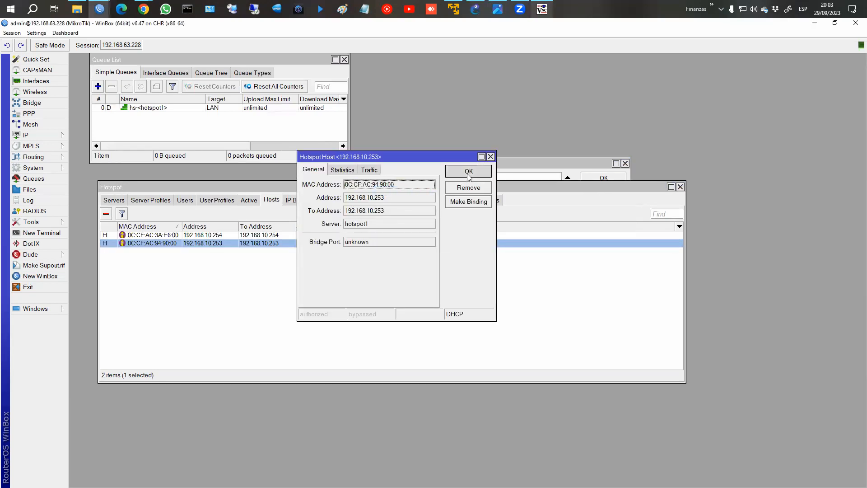
drag(486, 163, 486, 165)
key(super)
key(super)
key(ctrl+v)
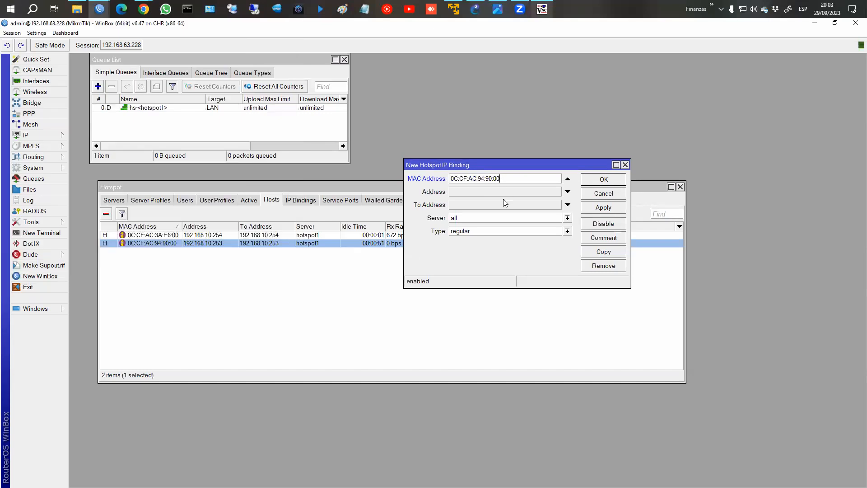
Set the binding type to bypassed, apply it, and save it disabled.
click(470, 231)
click(470, 247)
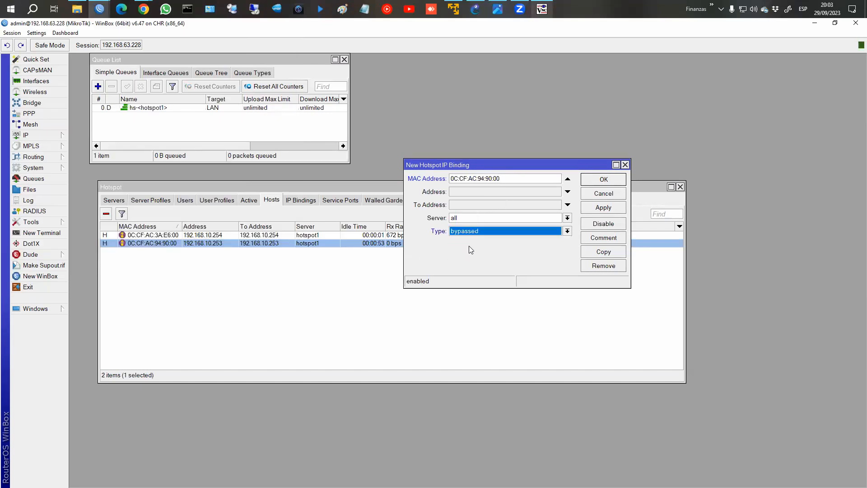
click(601, 209)
click(598, 225)
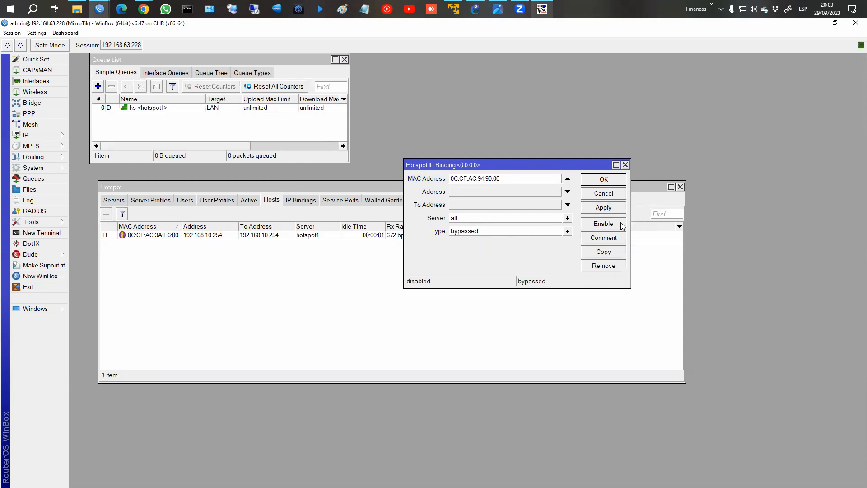
click(614, 180)
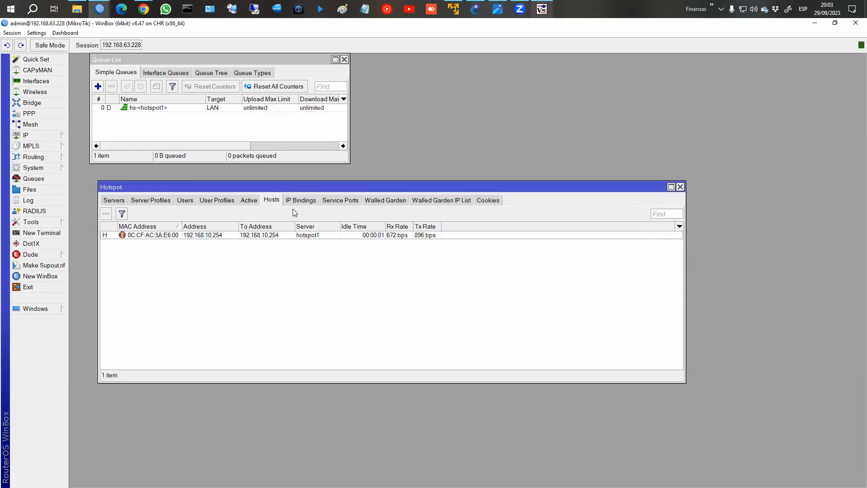
click(301, 200)
click(262, 235)
click(542, 9)
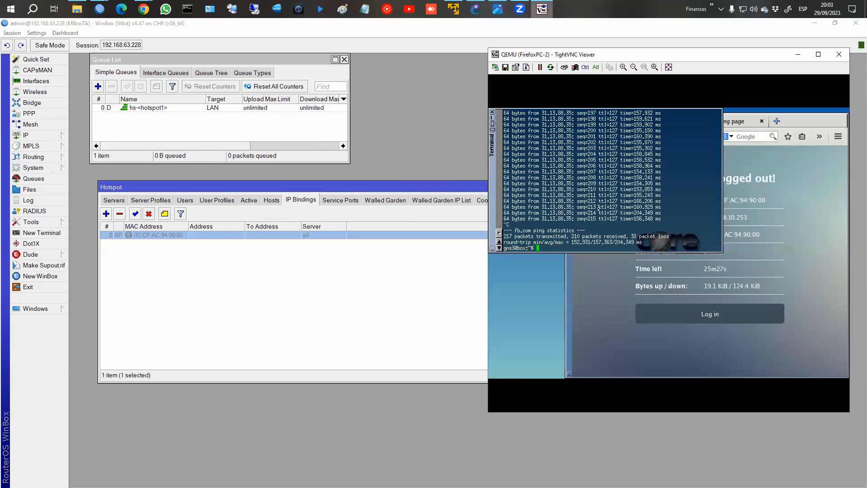
Ping fb.com from the client terminal, correcting the mistyped address.
text(ping fb.cvom)
key(Return)
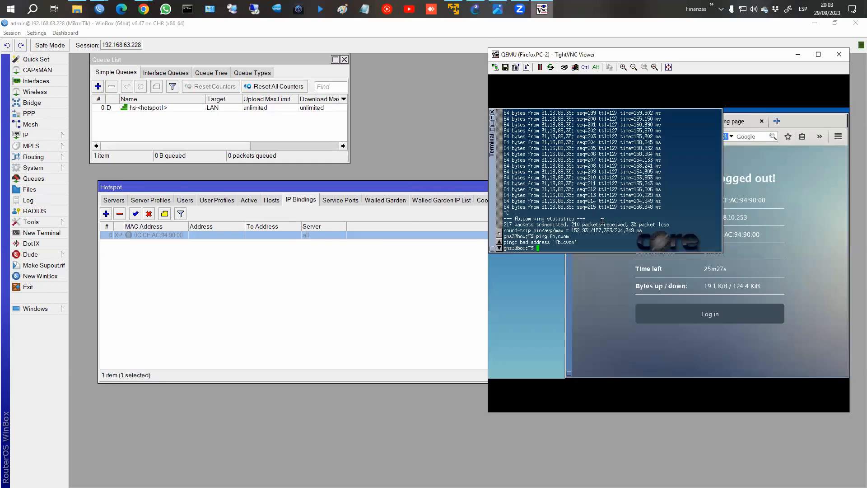
key(Return)
key(Up)
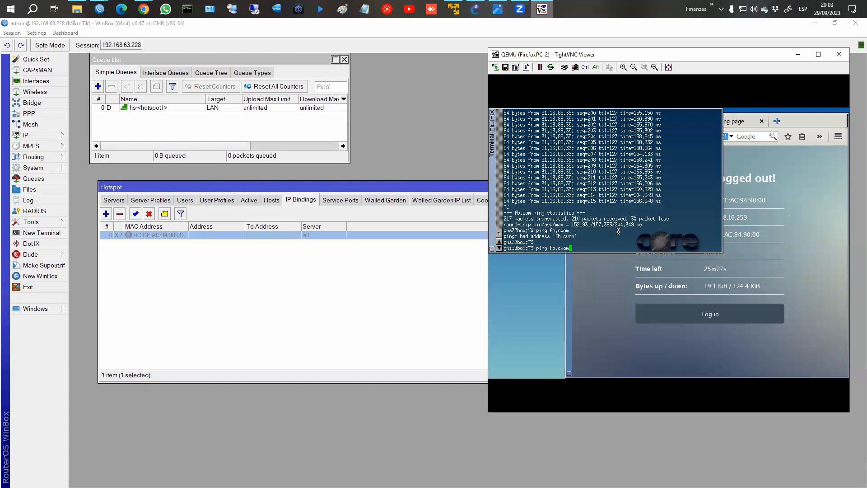
key(BackSpace)
key(BackSpace)
key(BackSpace)
text(om)
key(Return)
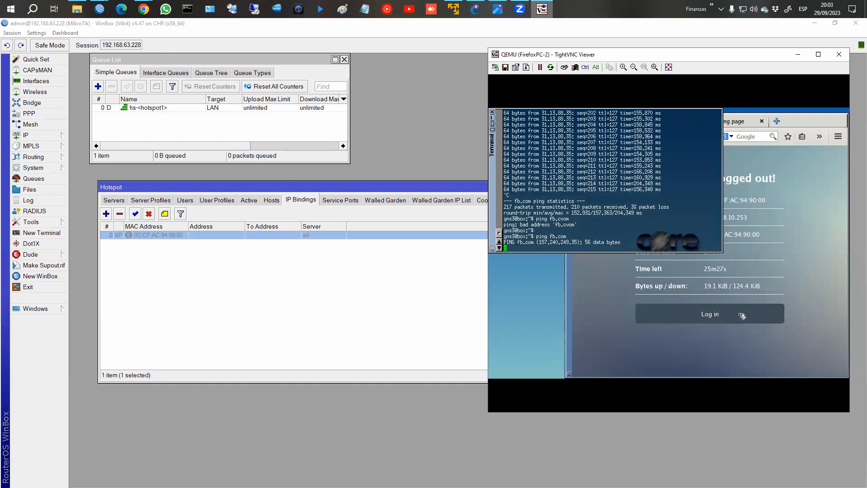
Switch Firefox from the hotspot logout page to hotspot.com/login.
click(730, 292)
drag(651, 138, 631, 137)
text(/login)
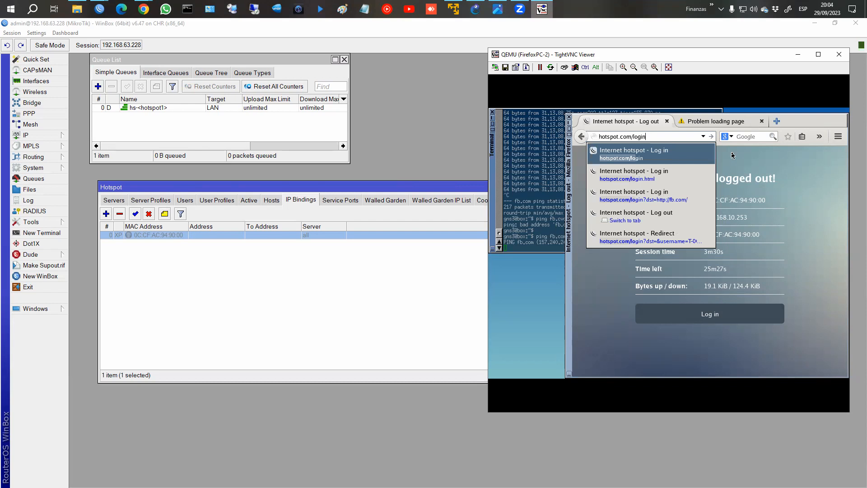
key(Return)
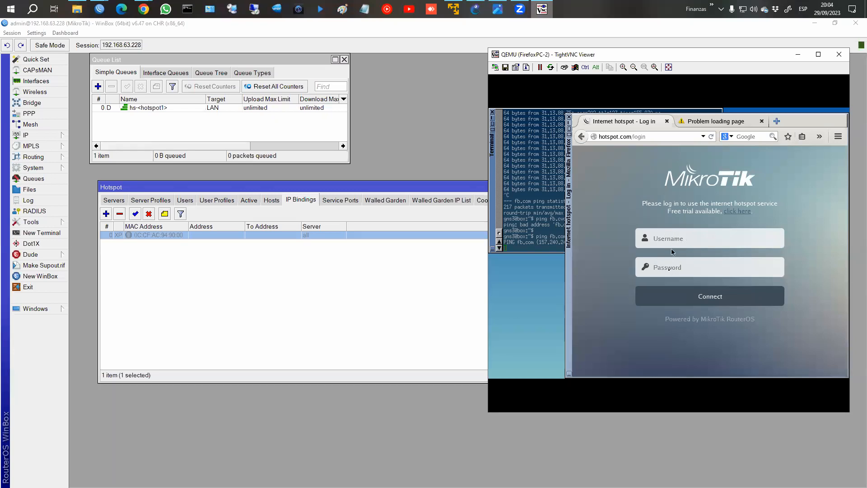
Rerun ping fb.com and stop it after it gets no replies.
click(556, 229)
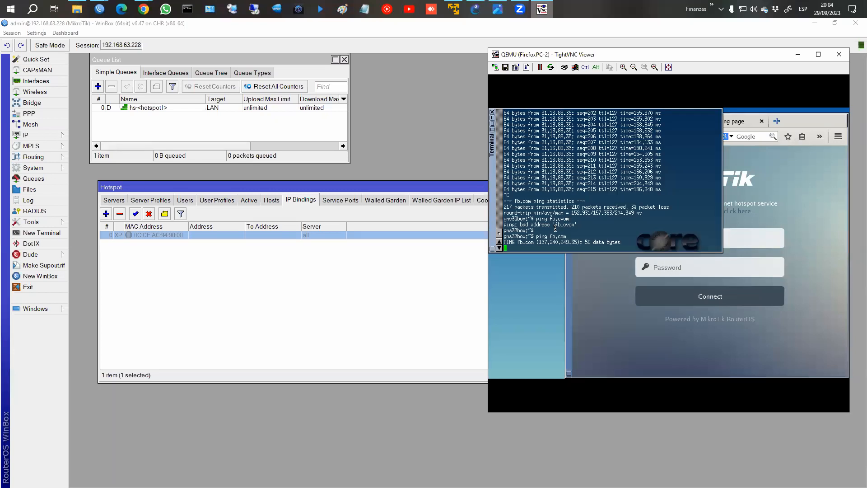
key(Up)
key(ctrl+c)
key(Up)
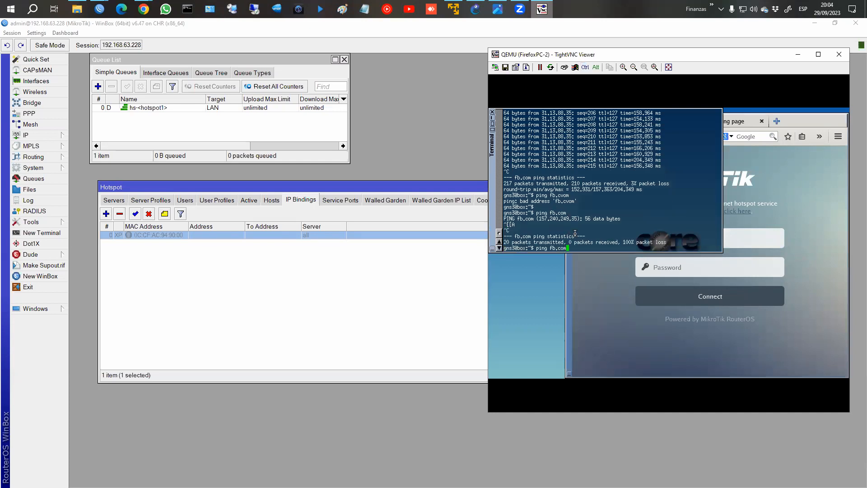
key(Return)
key(ctrl+c)
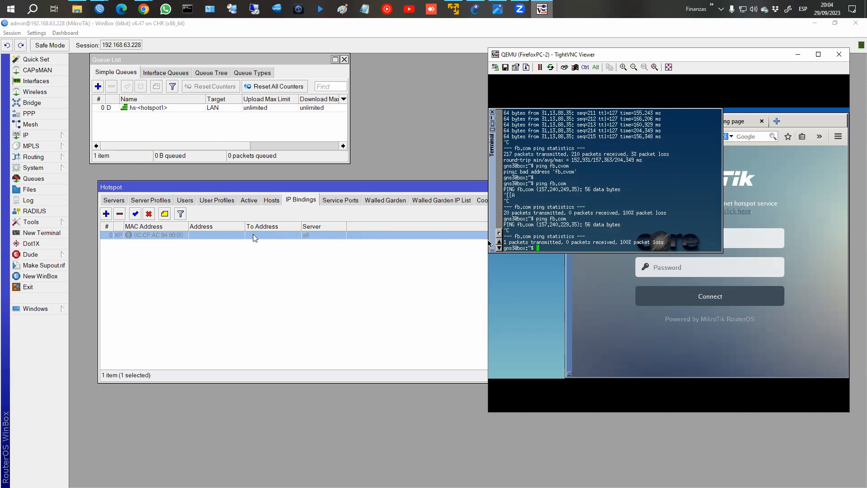
Enable the bypass binding in WinBox and rerun ping fb.com on the client.
click(135, 214)
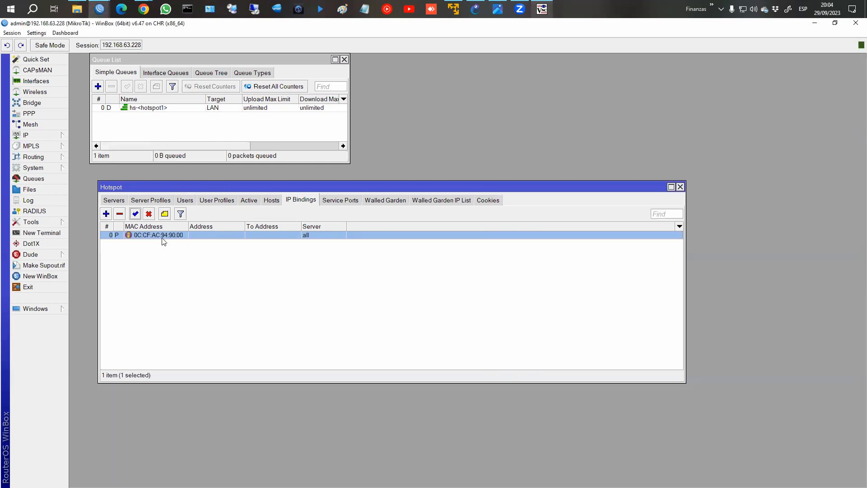
key(alt+Tab)
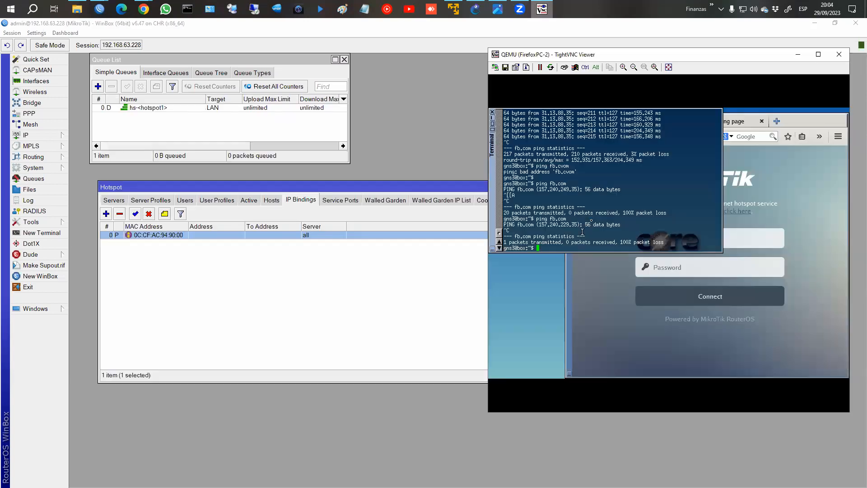
key(Up)
key(Return)
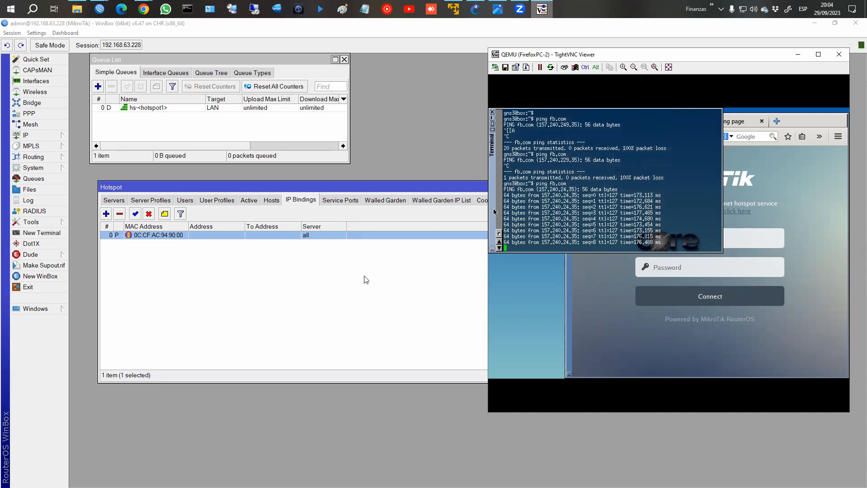
Reopen the 0C:CF:AC:94:90:00 binding, pick type bypassed, and cancel without saving.
double_click(173, 235)
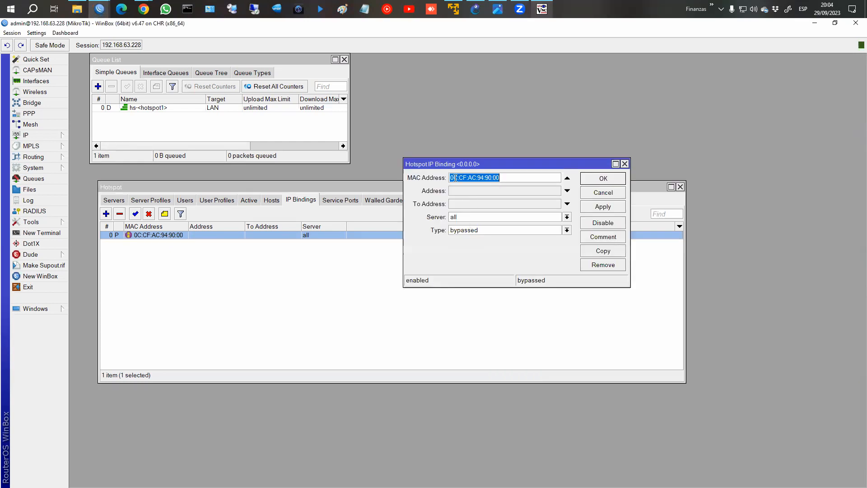
click(487, 232)
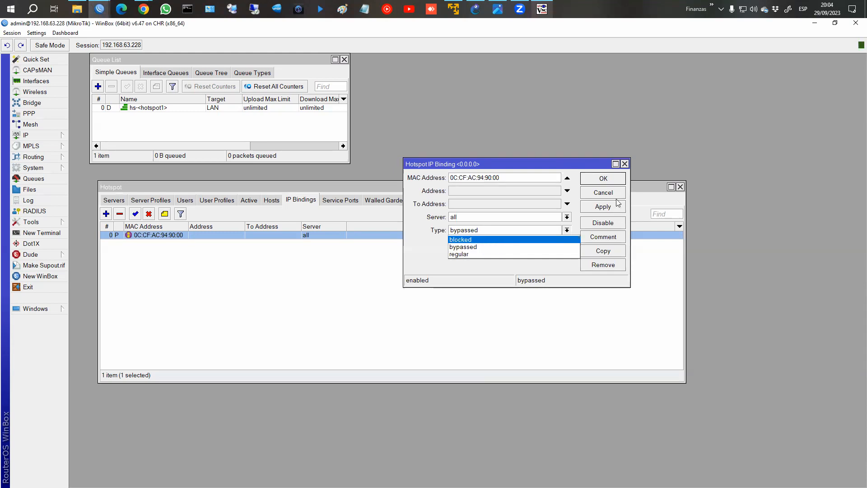
click(488, 247)
click(610, 196)
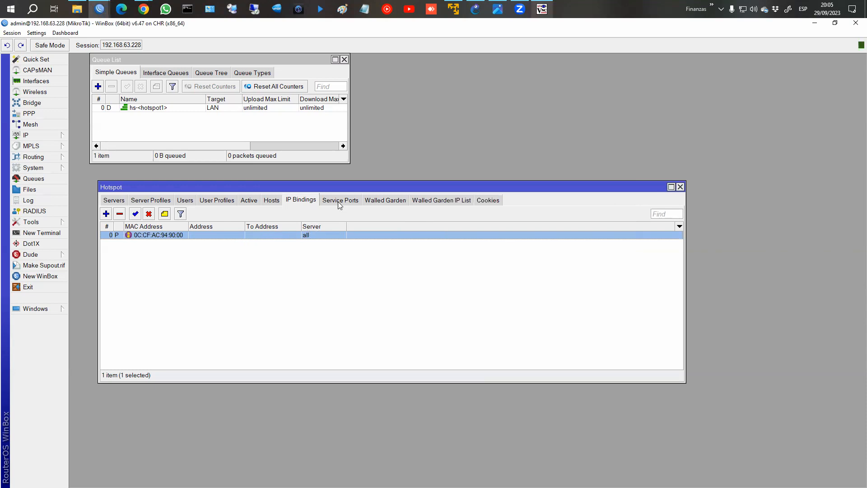
Disable the bypassed MAC binding in the IP Bindings list.
click(383, 204)
click(431, 200)
click(393, 203)
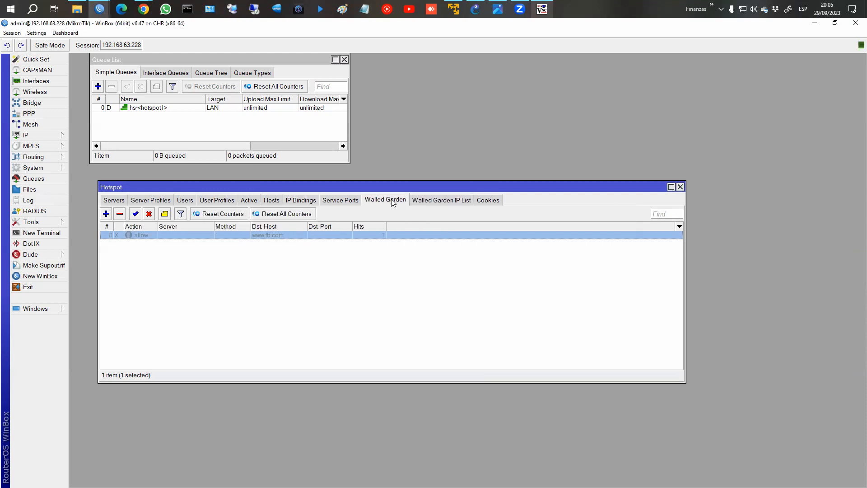
click(311, 200)
click(149, 213)
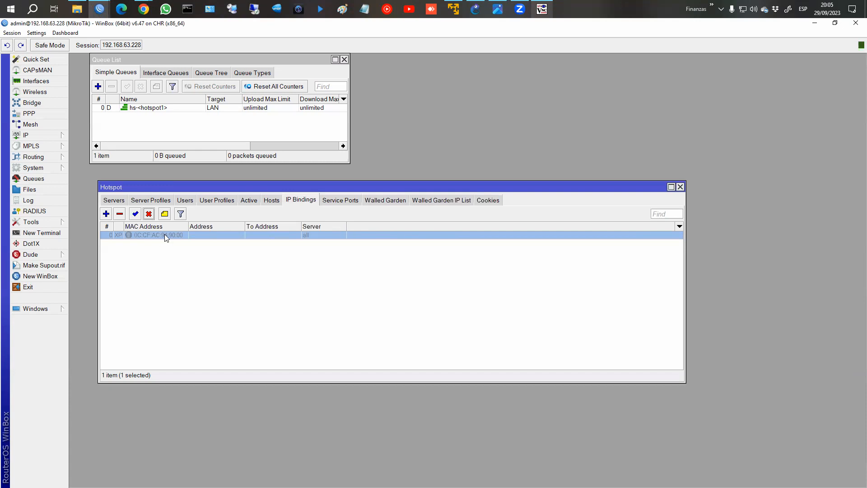
click(368, 206)
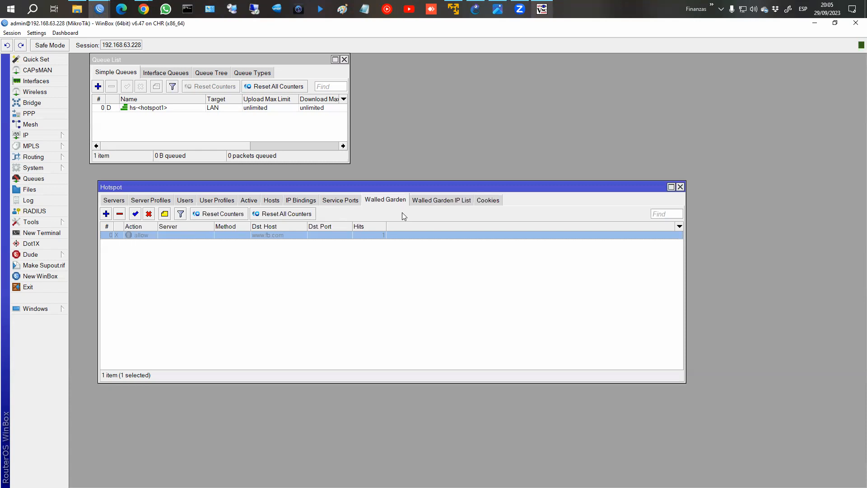
click(435, 203)
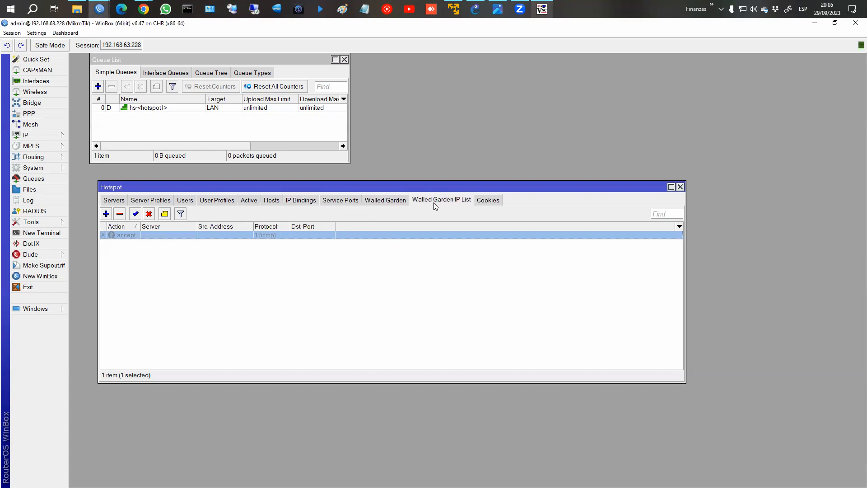
click(385, 204)
click(135, 213)
double_click(154, 237)
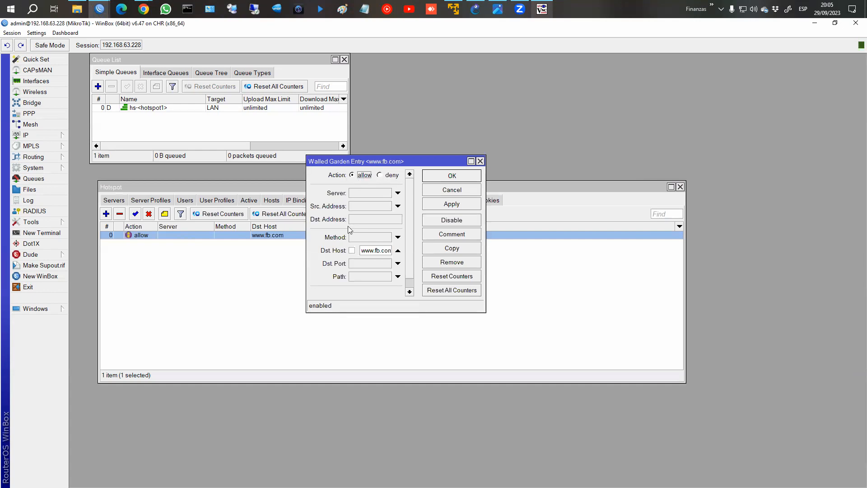
drag(493, 217, 537, 218)
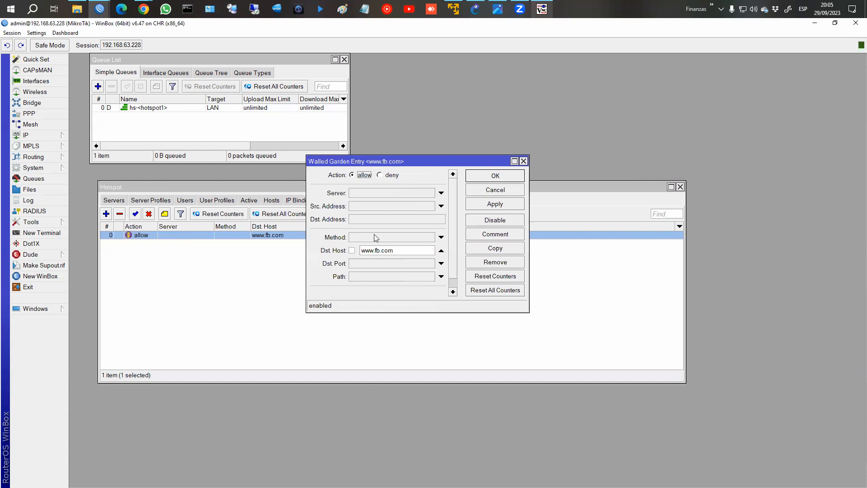
click(484, 207)
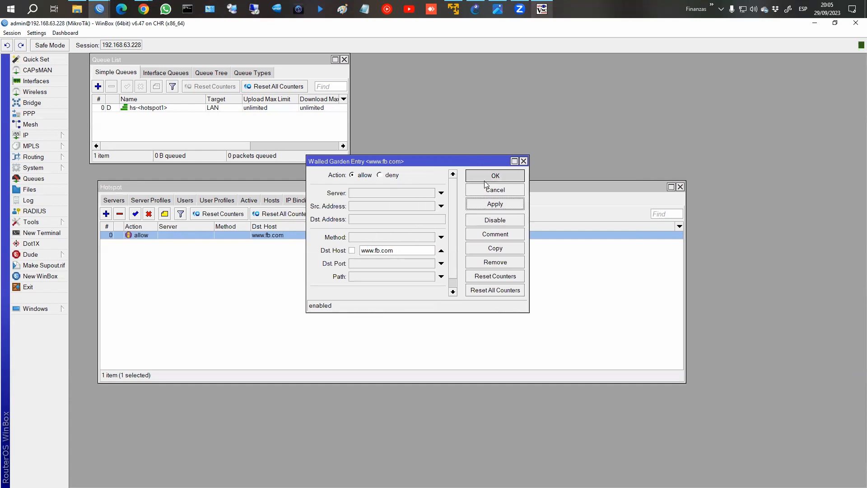
click(487, 185)
click(542, 10)
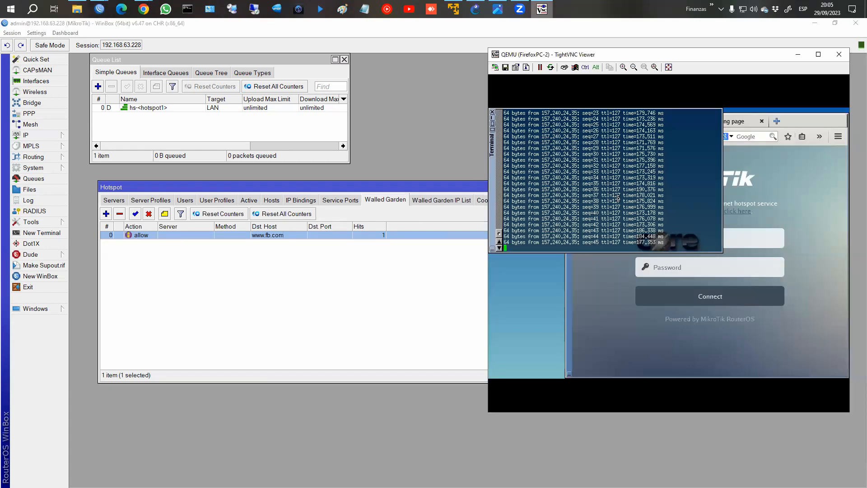
Rerun ping fb.com on the client and stop it to see the packet loss.
key(ctrl+c)
key(Up)
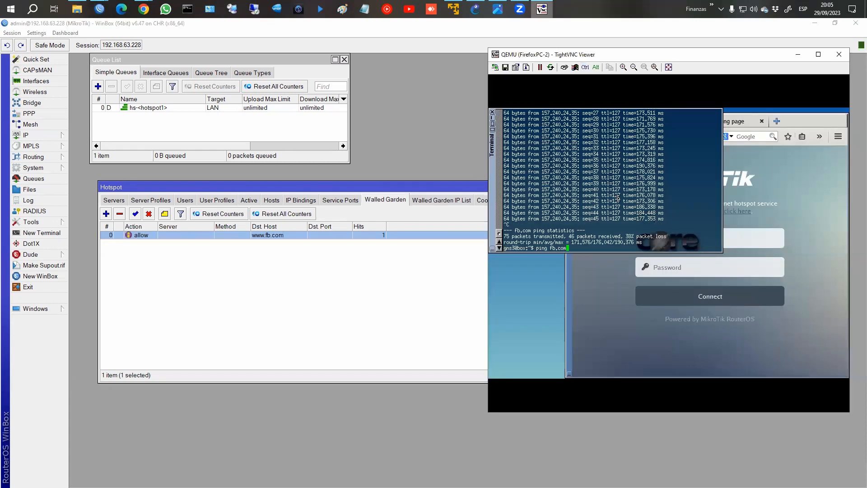
key(Return)
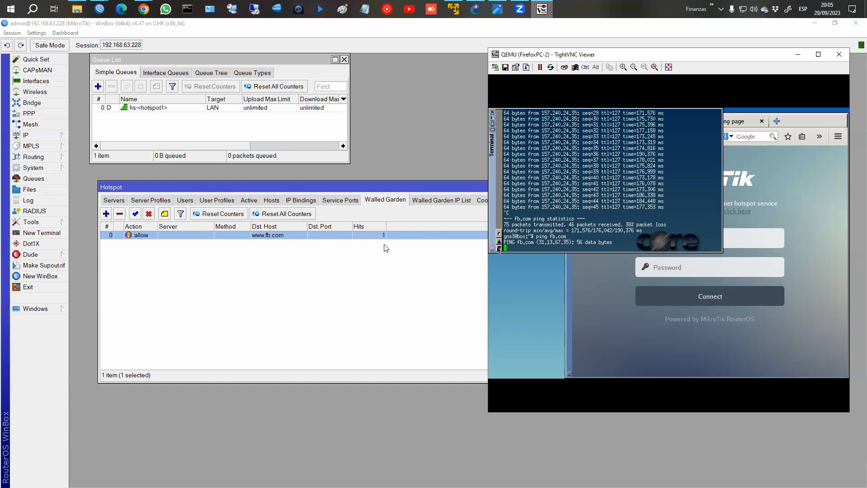
key(ctrl+c)
text(ping fb.com)
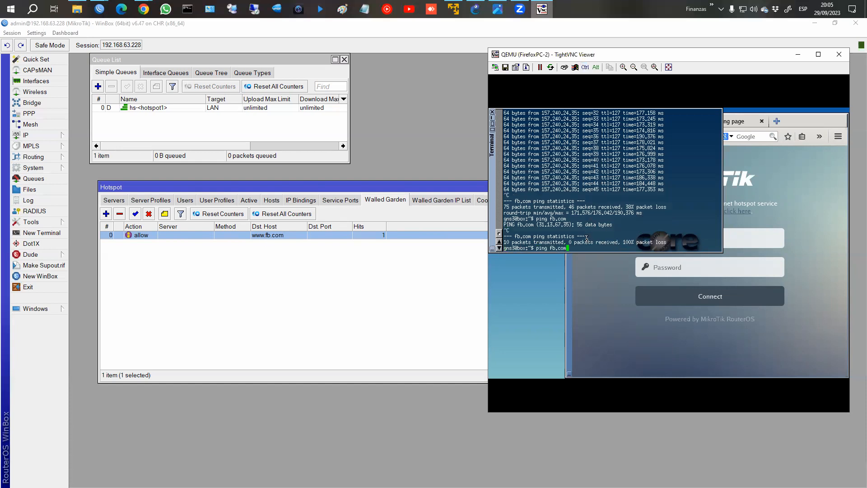
click(600, 274)
click(683, 126)
click(656, 135)
key(ctrl+a)
text(www.la)
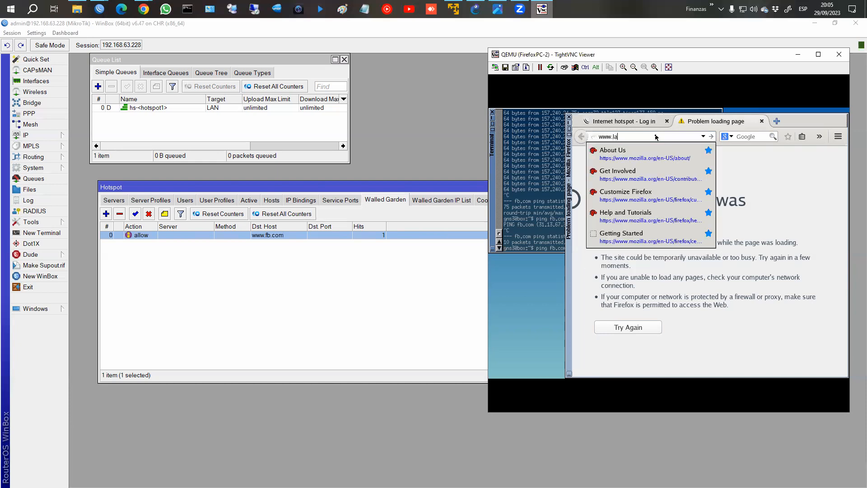
text(voz.com.ar)
key(Return)
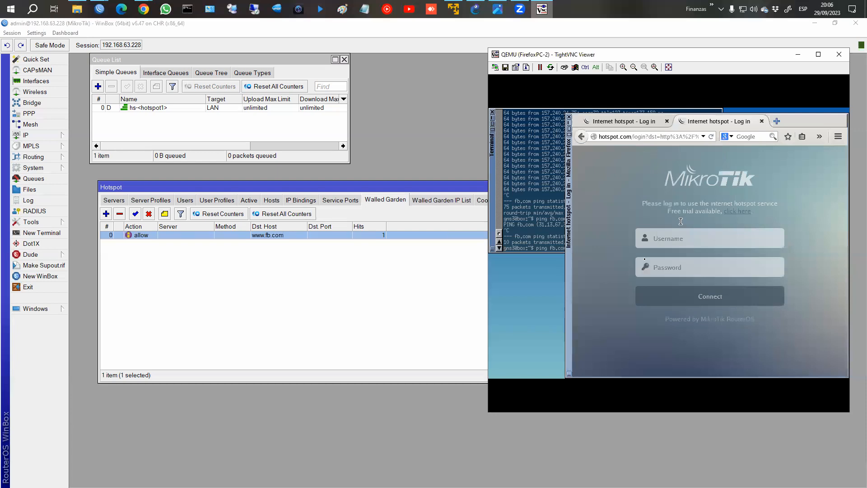
click(780, 122)
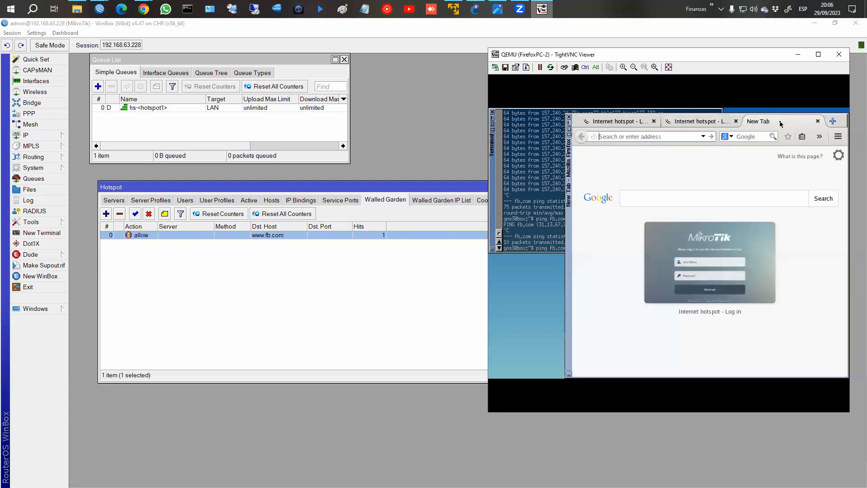
text(www.fb.com/)
key(Return)
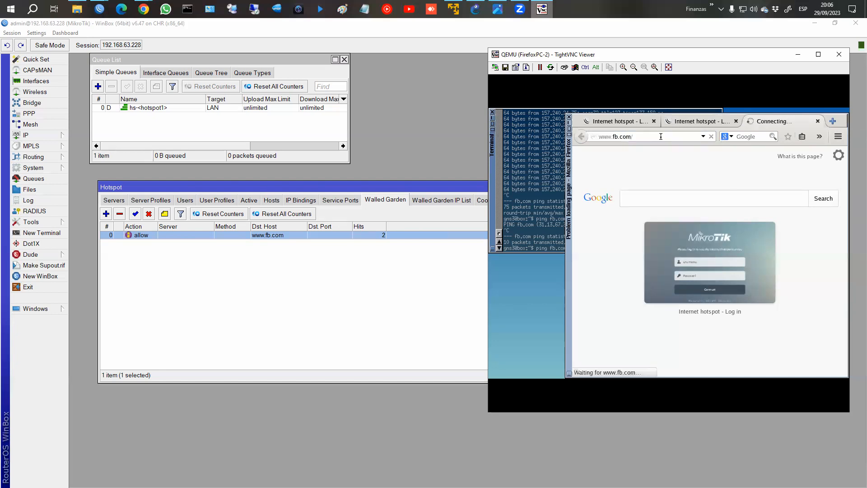
click(684, 138)
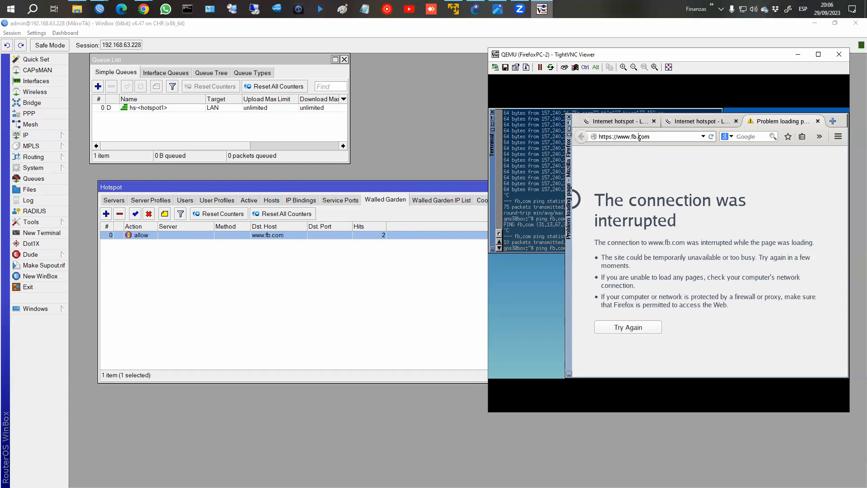
key(Return)
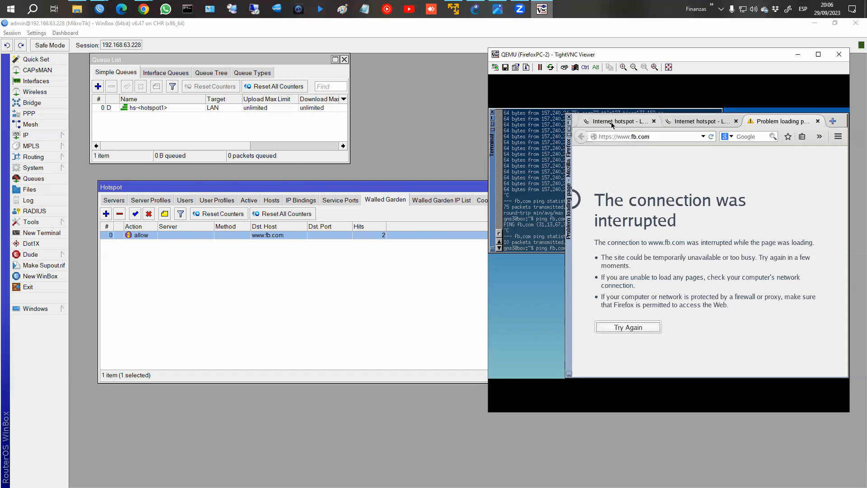
click(612, 137)
key(BackSpace)
key(Return)
click(818, 121)
click(777, 121)
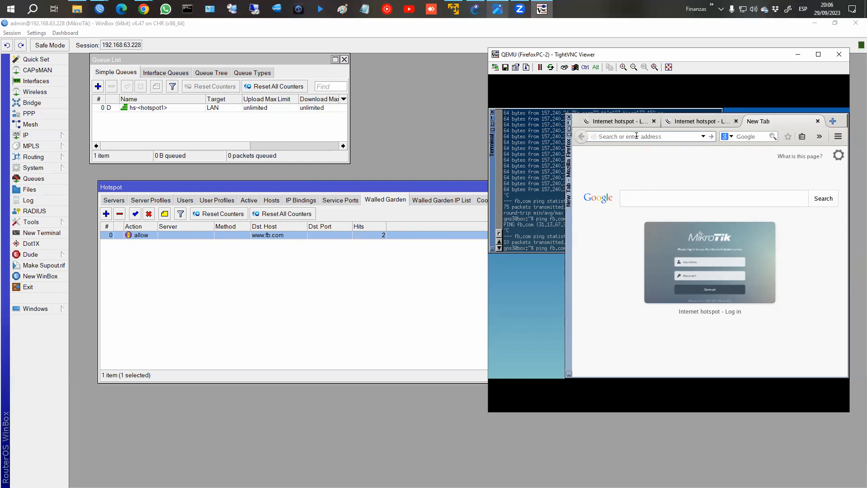
text(www.fb.com/)
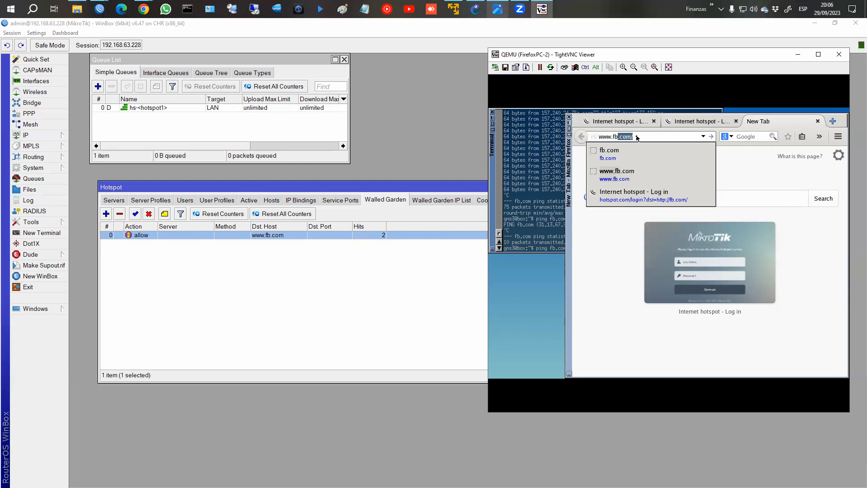
key(Return)
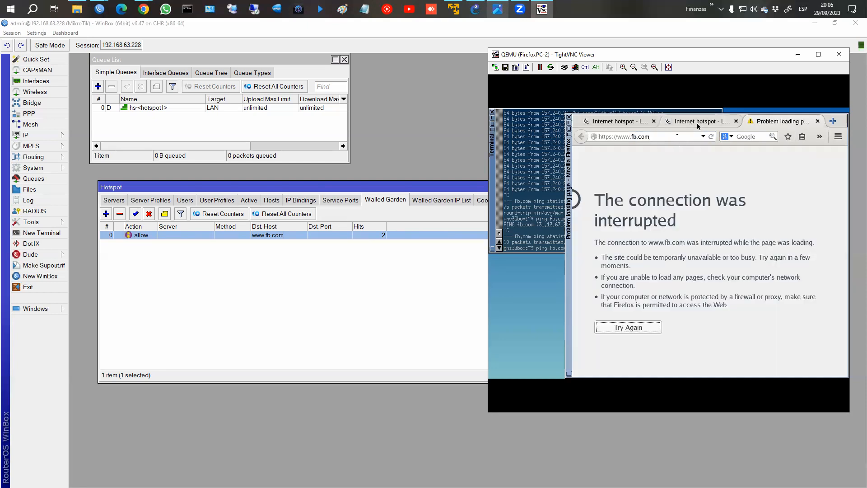
double_click(276, 236)
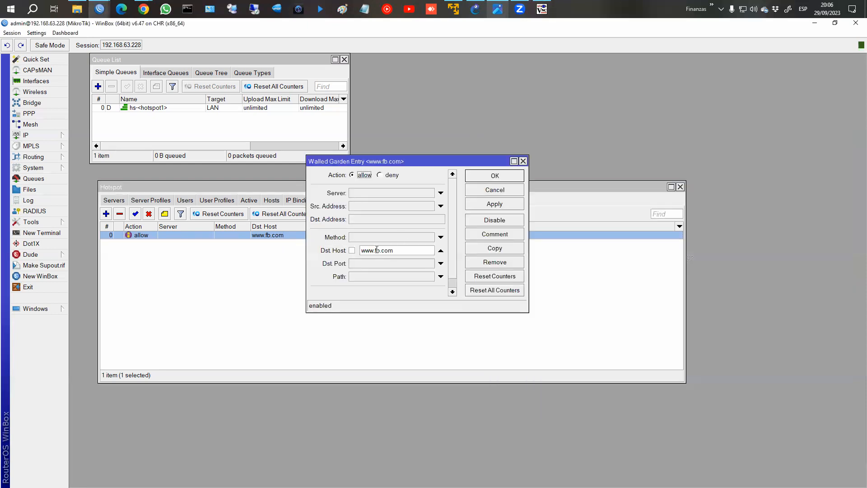
double_click(378, 252)
key(Delete)
key(Delete)
text(lavoz.com.ar)
click(501, 205)
click(494, 175)
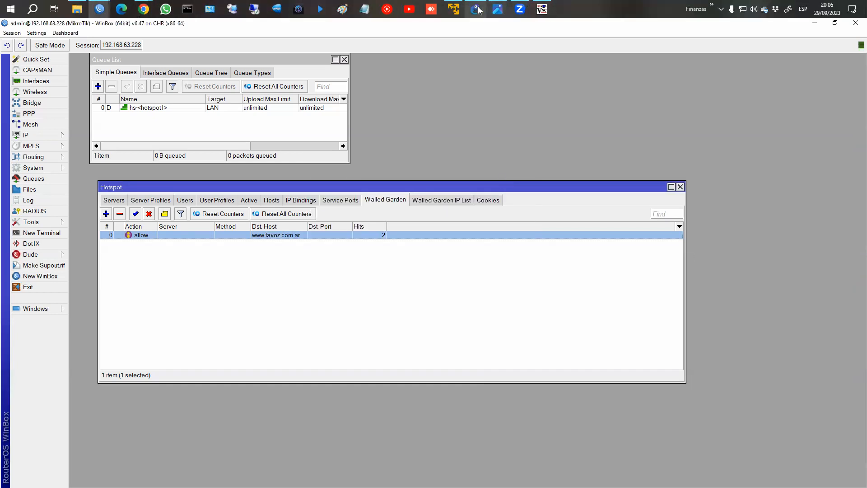
click(542, 9)
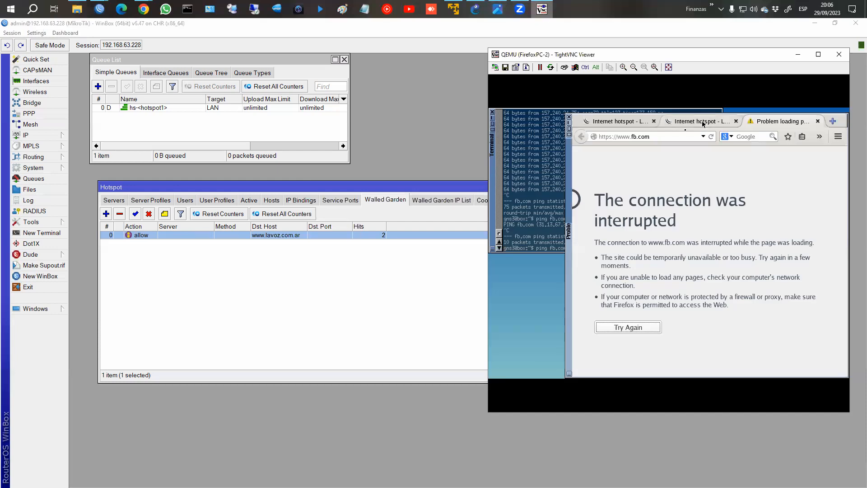
click(703, 123)
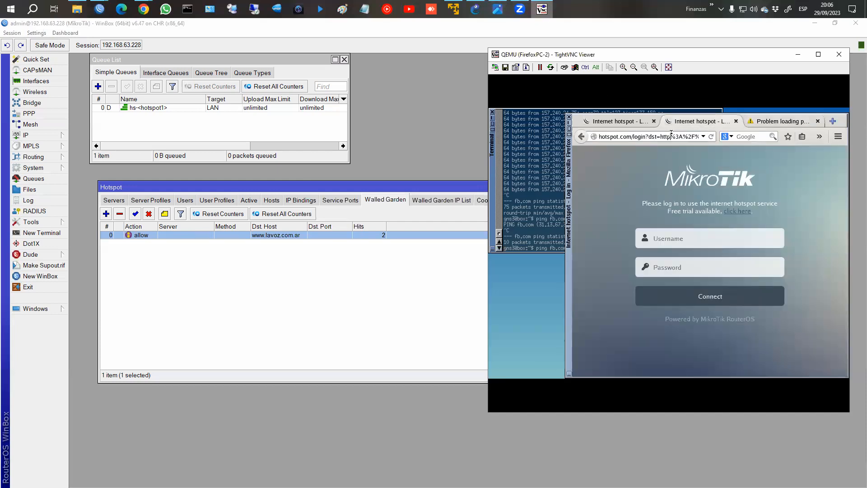
click(671, 133)
text(www.lavoz.com.ar/)
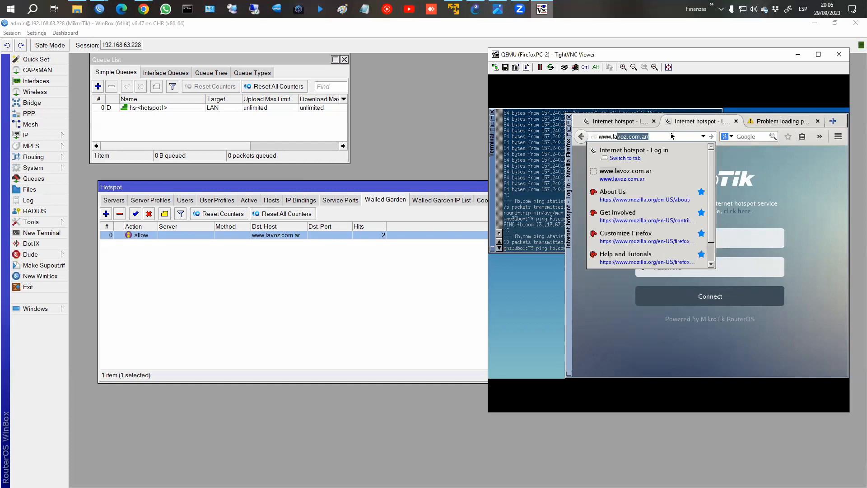
key(Return)
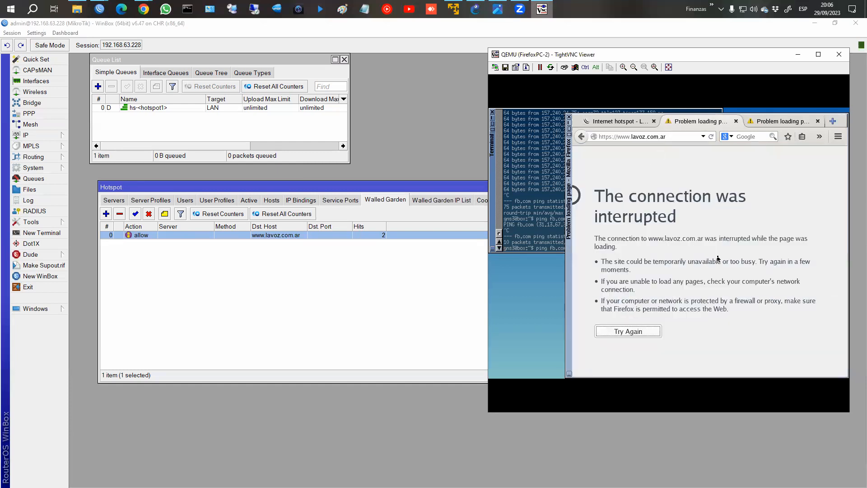
click(628, 331)
click(149, 214)
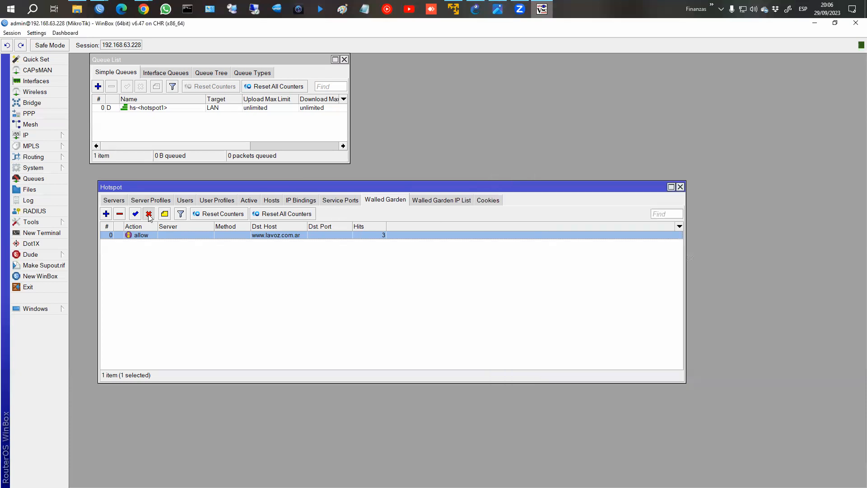
click(542, 9)
click(682, 137)
key(Return)
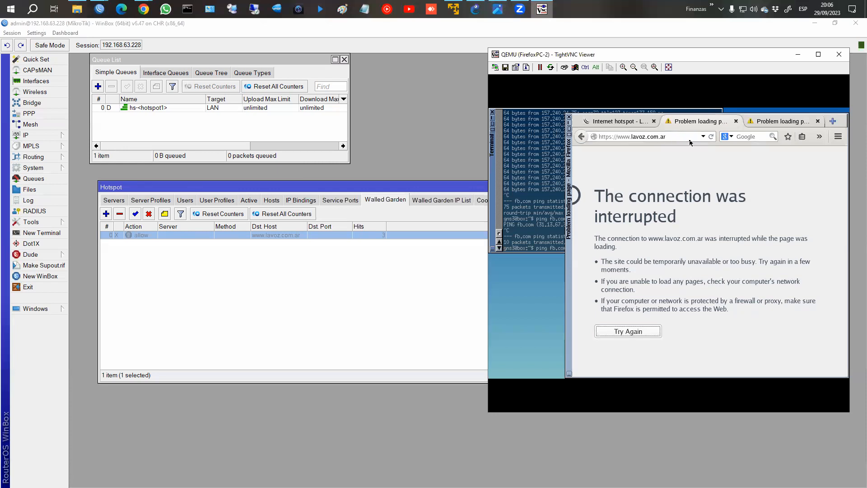
triple_click(682, 135)
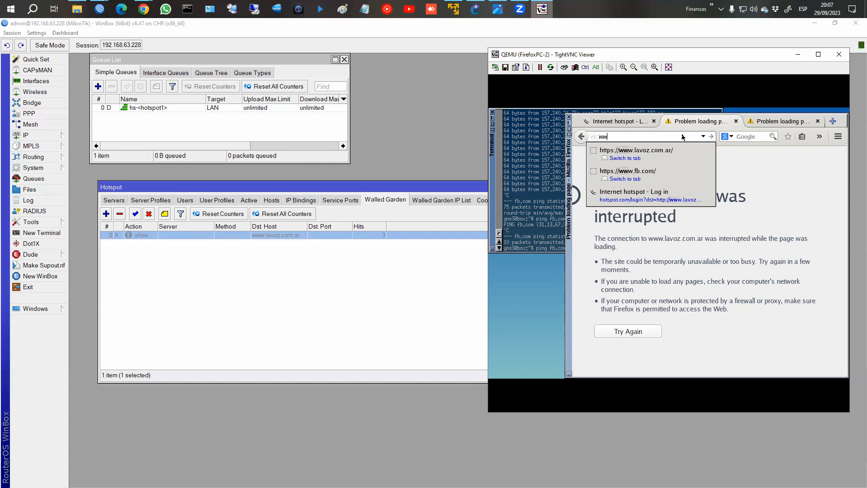
key(Down)
key(Up)
text(w.lavoz.com.ar)
key(Return)
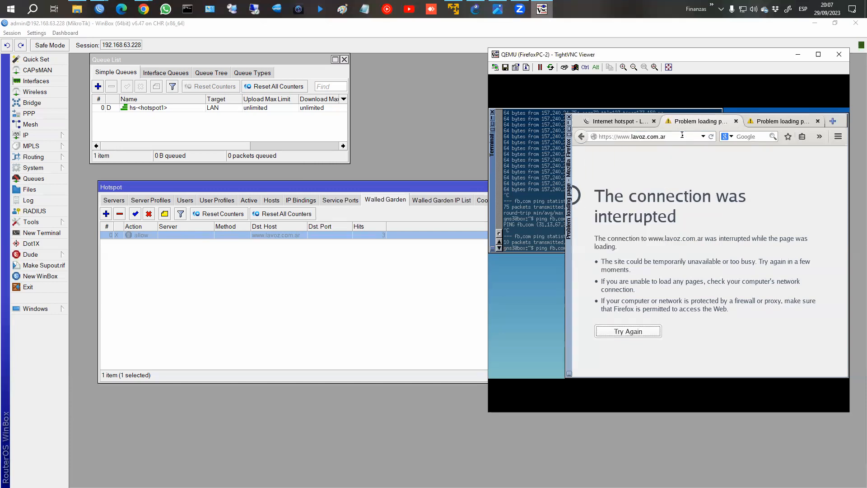
click(736, 121)
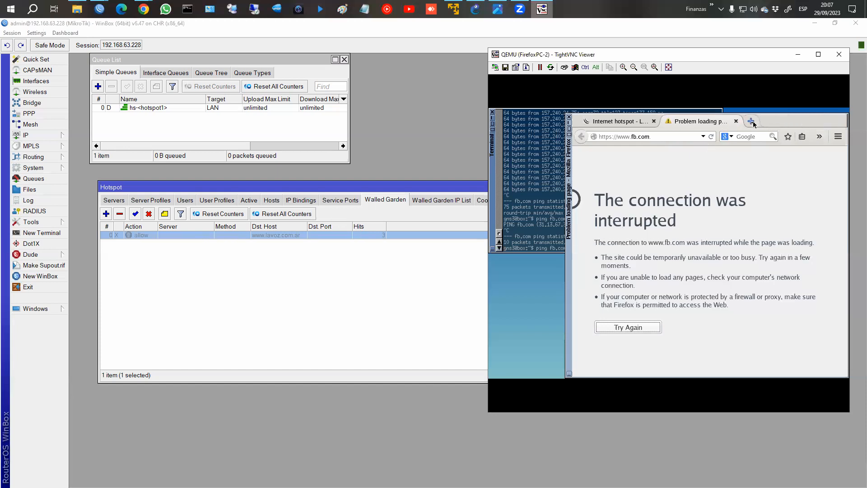
click(736, 121)
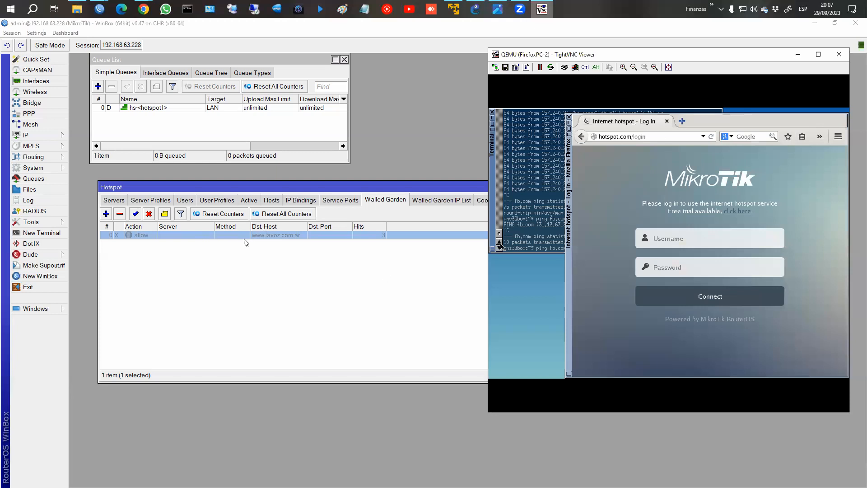
click(135, 214)
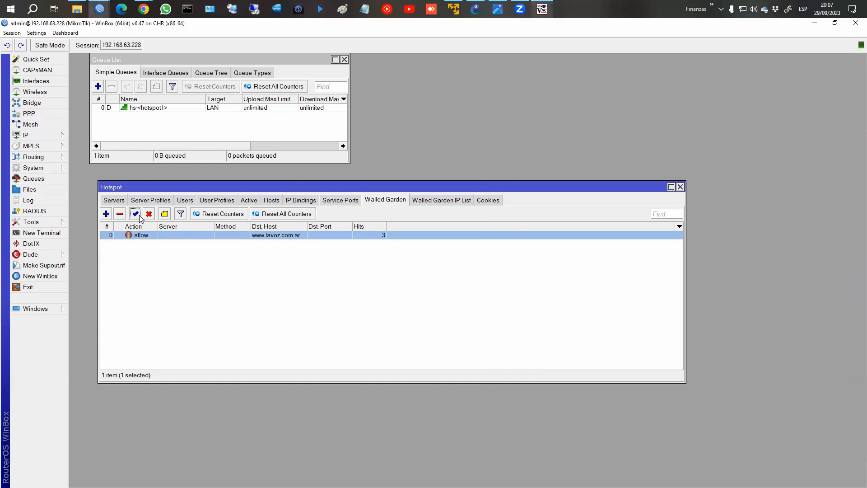
click(542, 9)
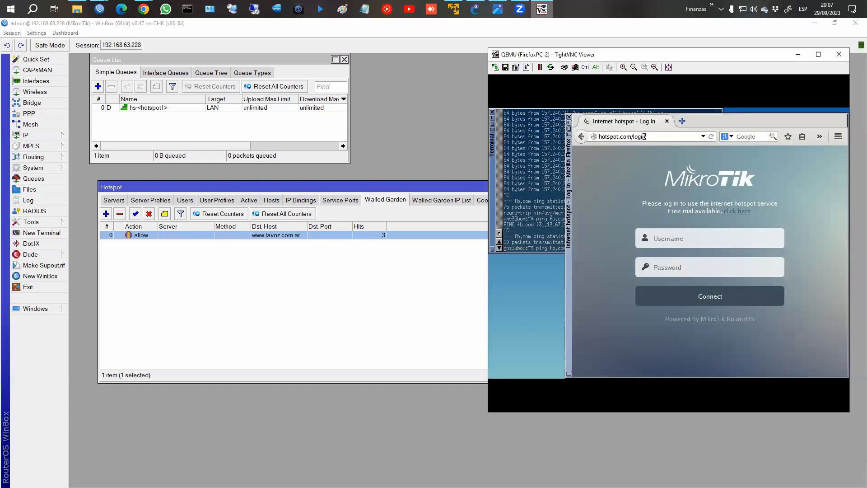
click(358, 240)
double_click(343, 235)
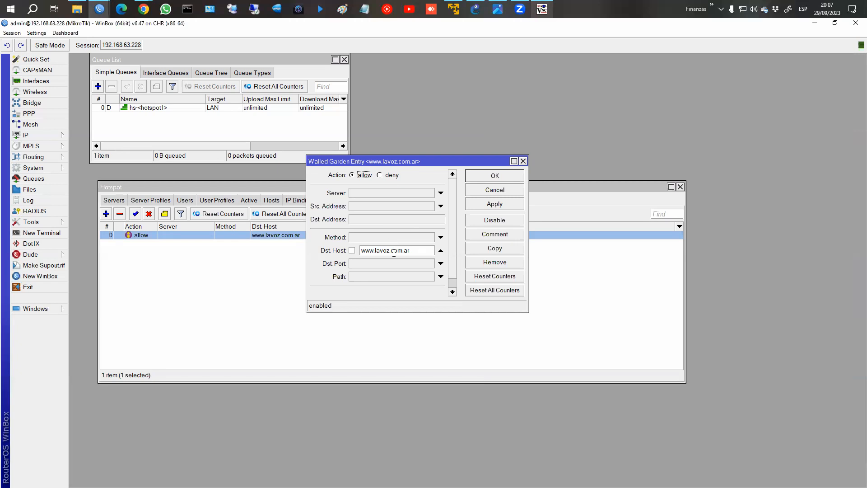
mouse_move(364, 250)
mouse_down()
mouse_move(423, 250)
mouse_move(354, 254)
mouse_up()
click(422, 250)
click(377, 250)
drag(411, 251, 337, 251)
click(413, 252)
key(alt+Tab)
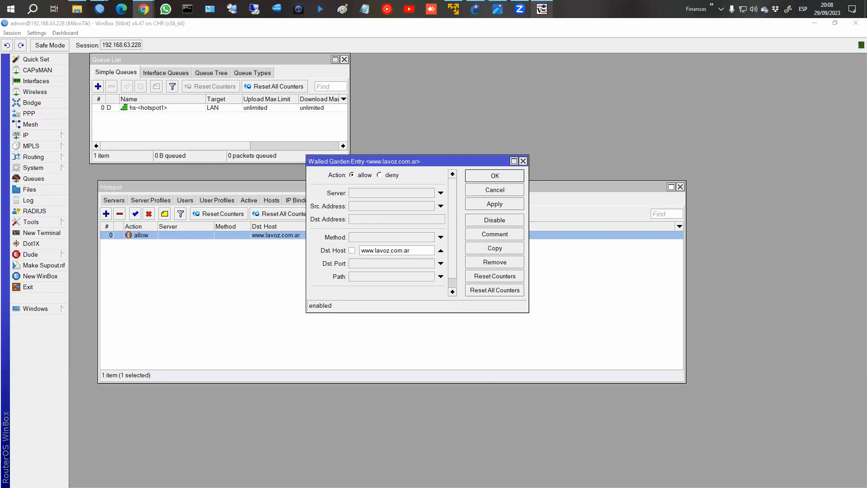
drag(466, 81, 468, 80)
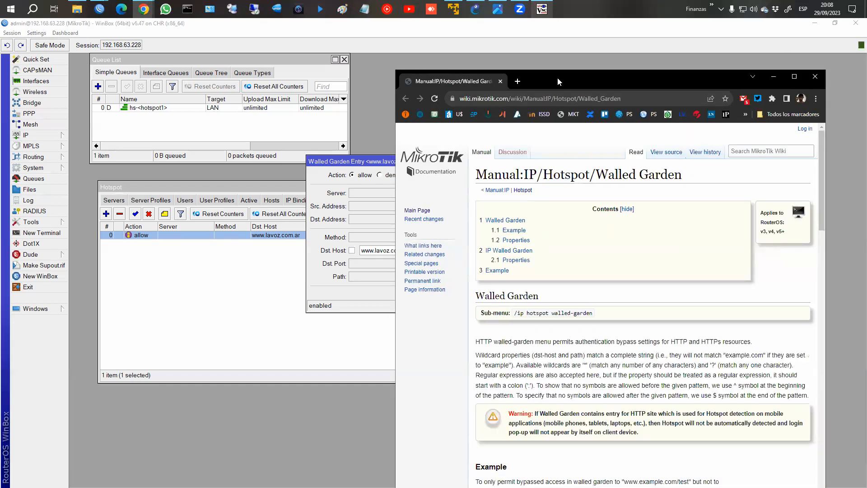
Maximize the wiki page, highlight the Walled Garden wildcard paragraph, then minimize the browser.
double_click(557, 78)
scroll(456, 249, down, 3)
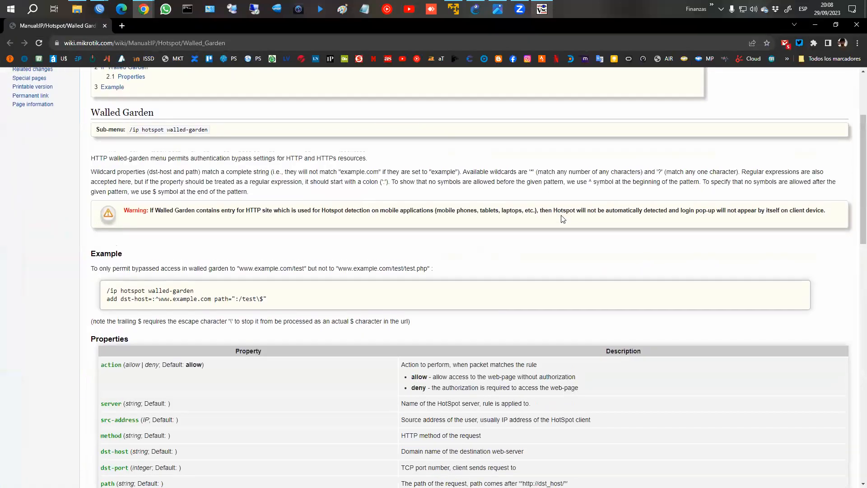
scroll(493, 246, up, 2)
drag(427, 257, 555, 257)
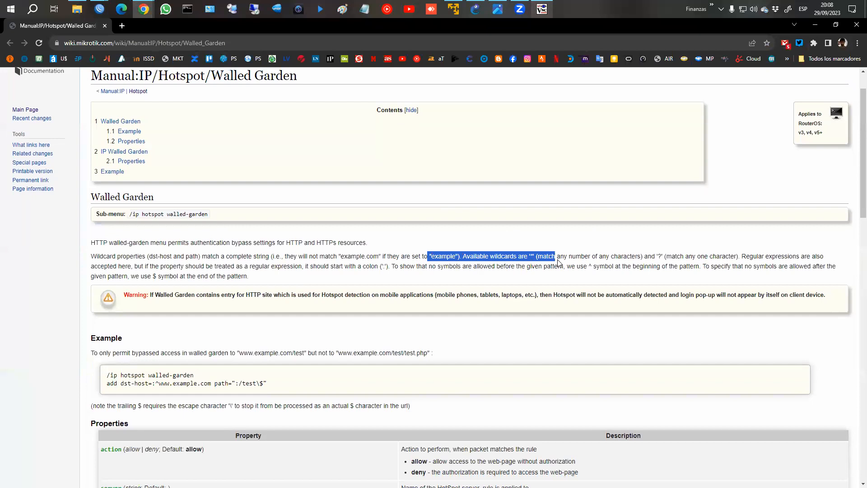
scroll(563, 260, down, 1)
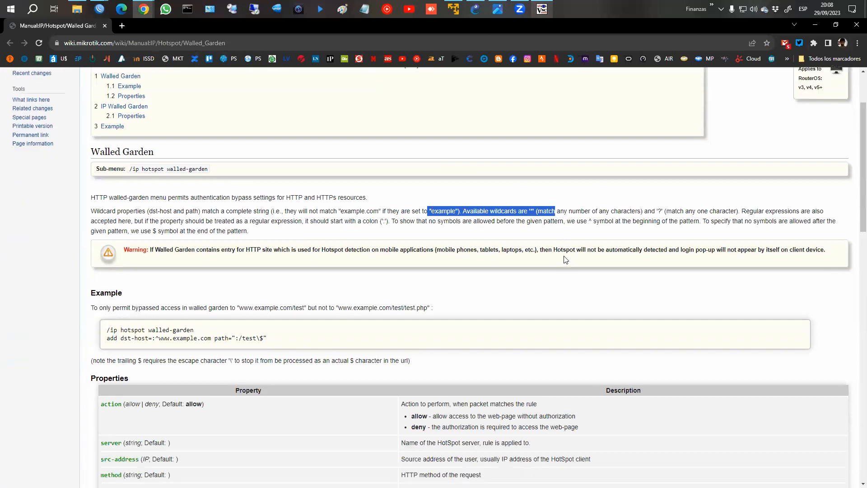
click(564, 231)
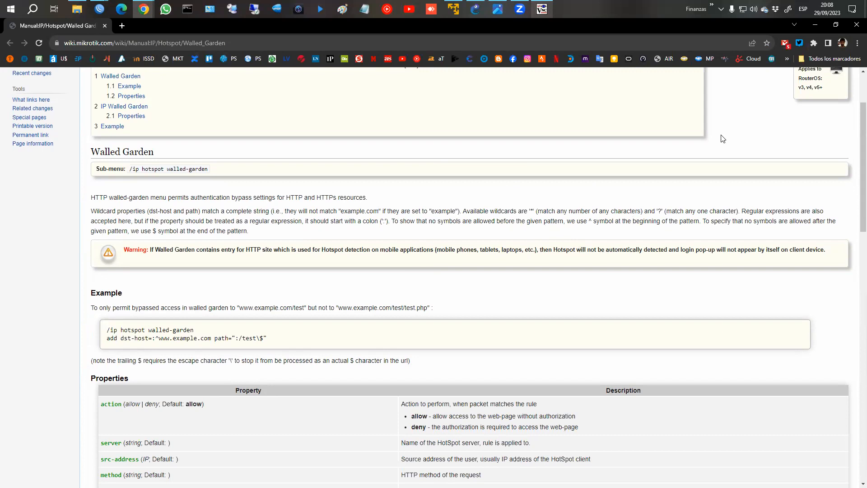
click(815, 25)
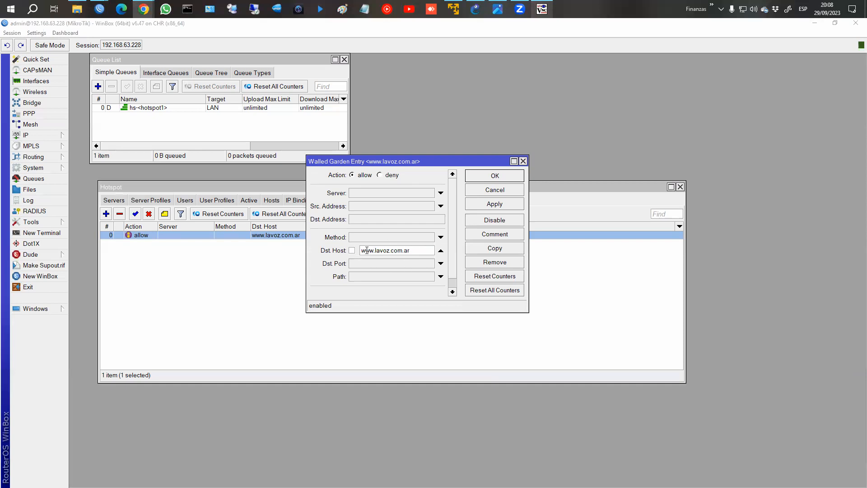
drag(367, 250, 420, 251)
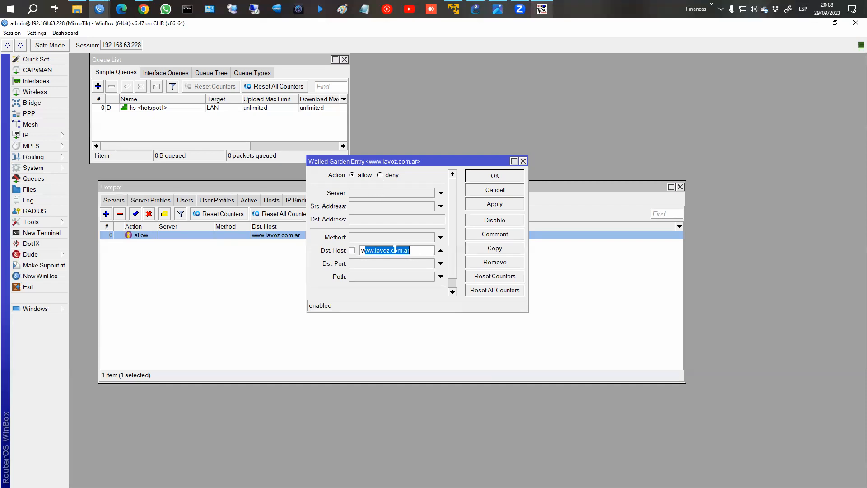
click(513, 194)
click(415, 203)
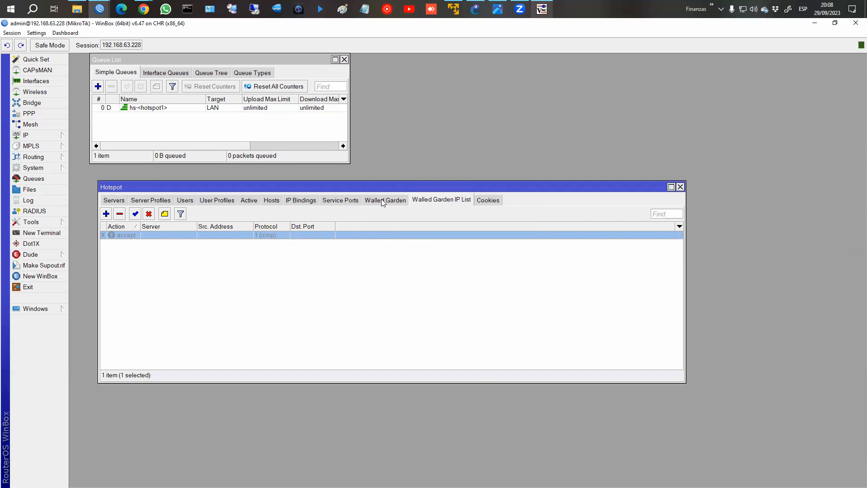
Enable the fb.com ICMP accept rule and rerun ping fb.com in the client's terminal.
click(139, 216)
double_click(195, 237)
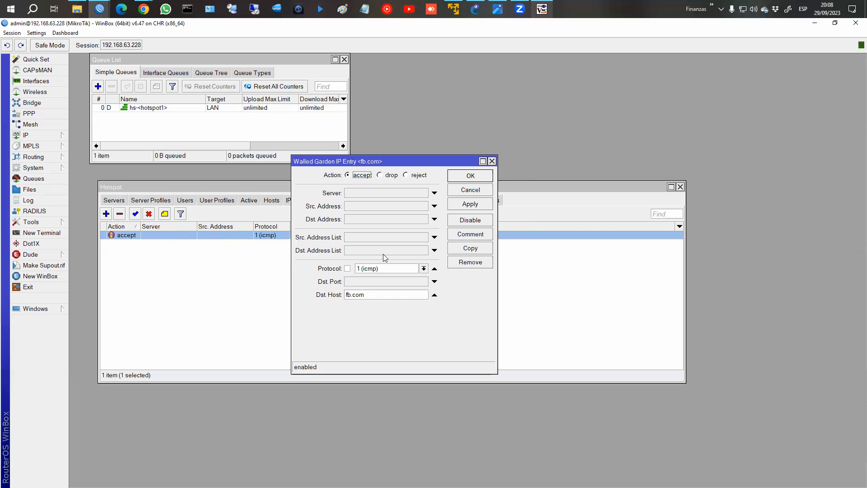
click(499, 10)
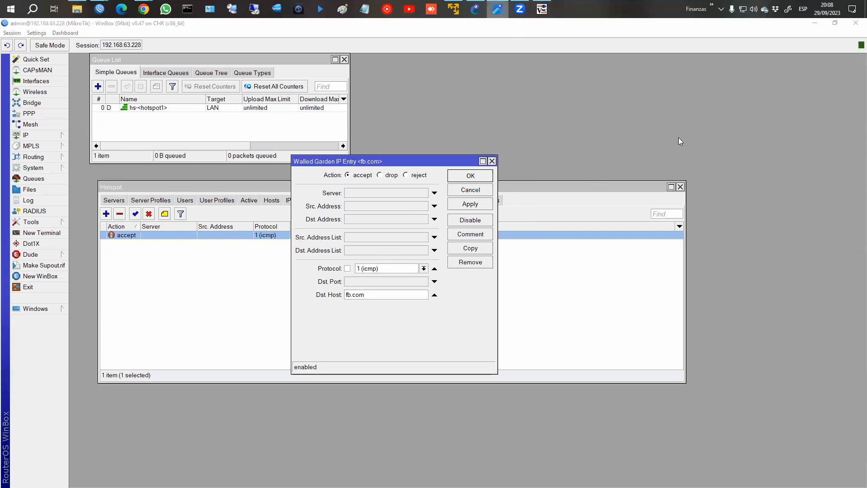
click(542, 9)
click(556, 180)
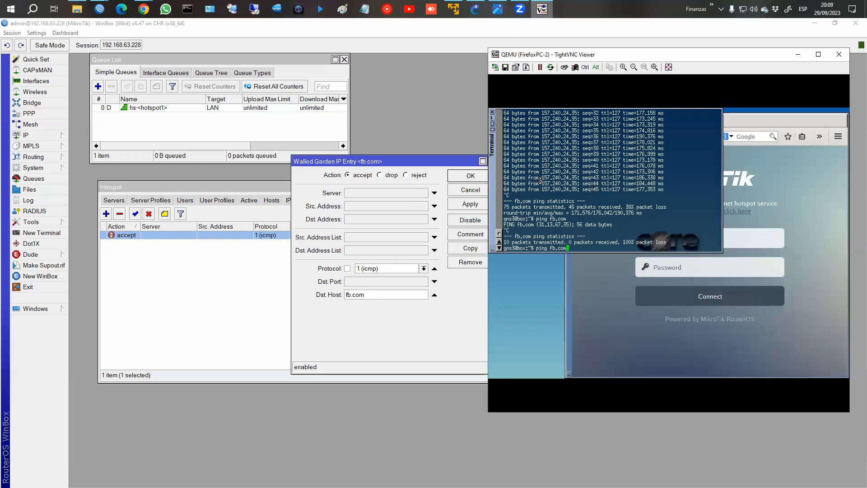
key(Return)
key(Return)
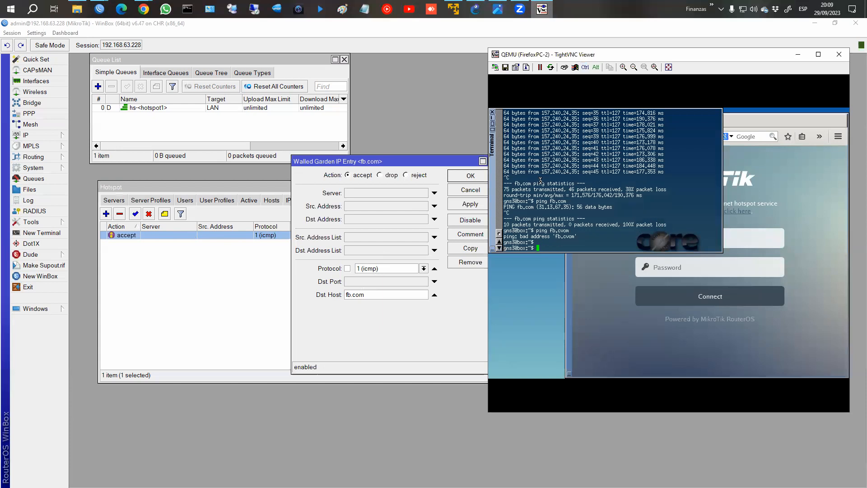
key(Up)
key(Up)
key(Return)
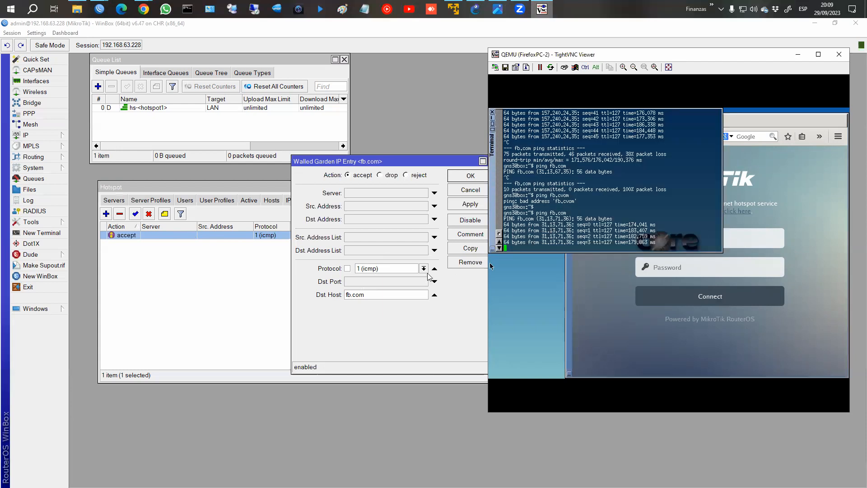
Disable then re-enable the fb.com rule, checking the client's ping replies each time.
click(470, 220)
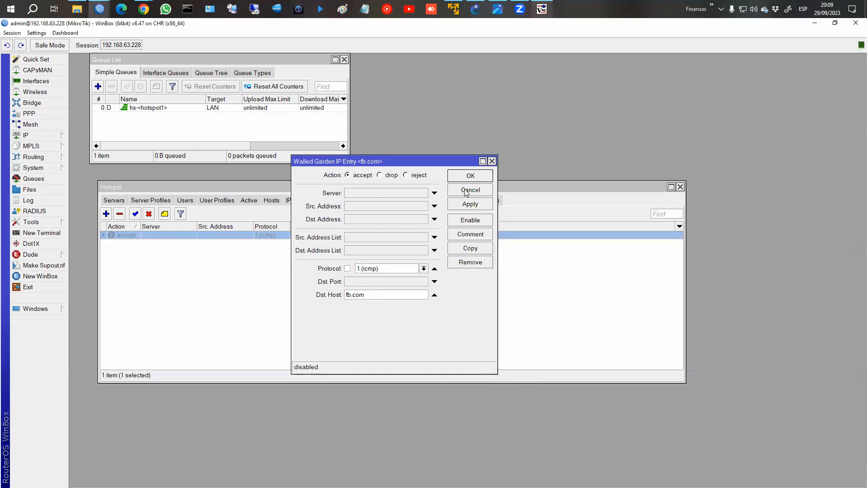
click(469, 178)
key(alt+Tab)
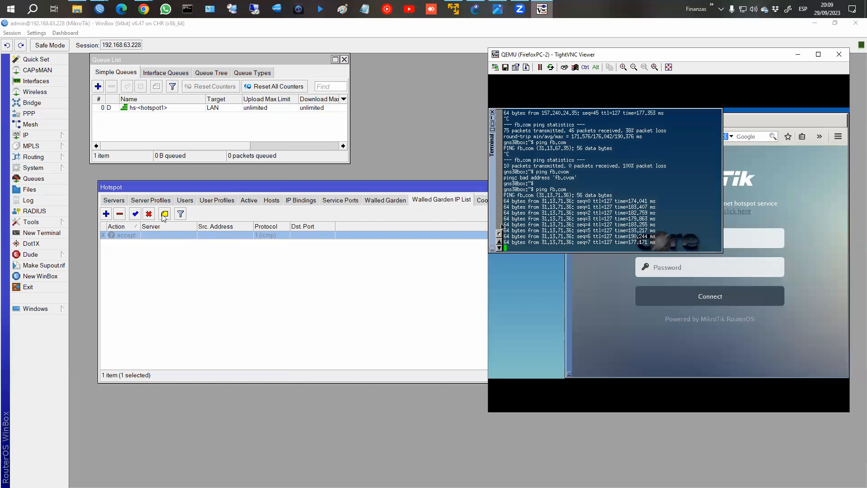
click(135, 214)
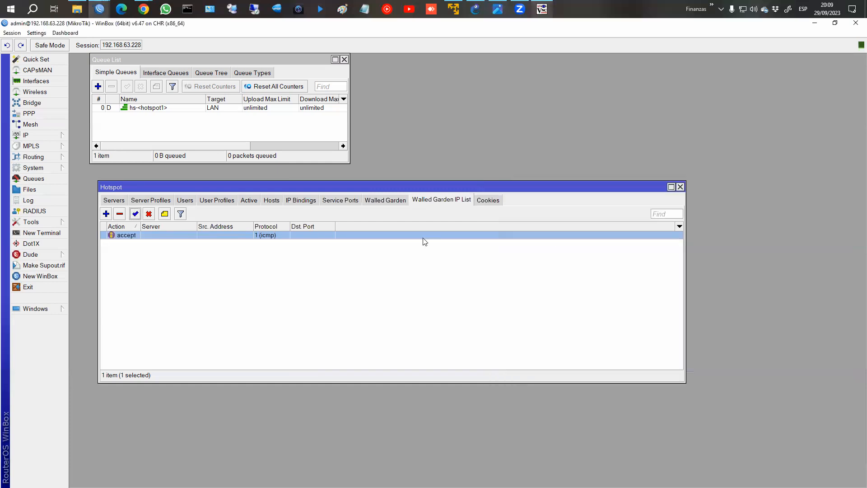
key(alt+Tab)
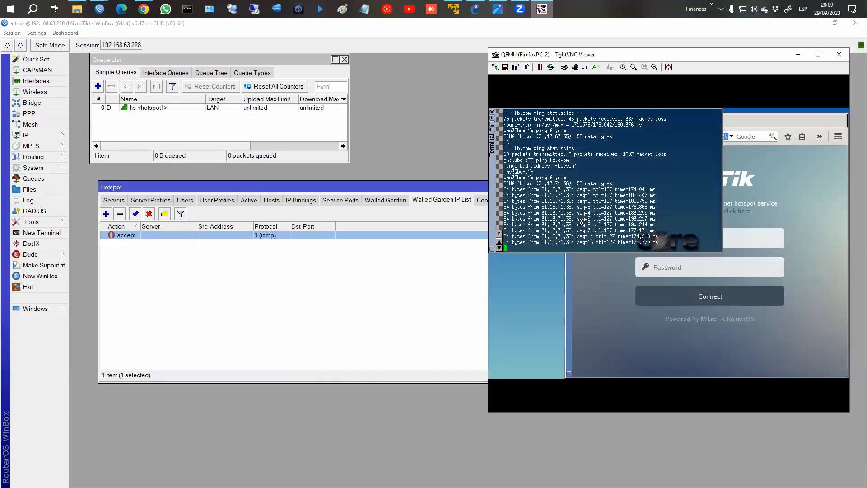
double_click(298, 234)
click(364, 294)
key(BackSpace)
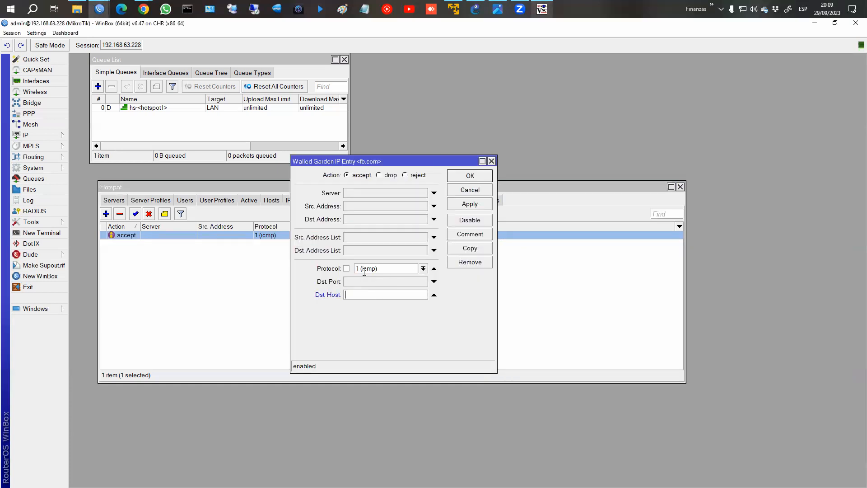
click(423, 269)
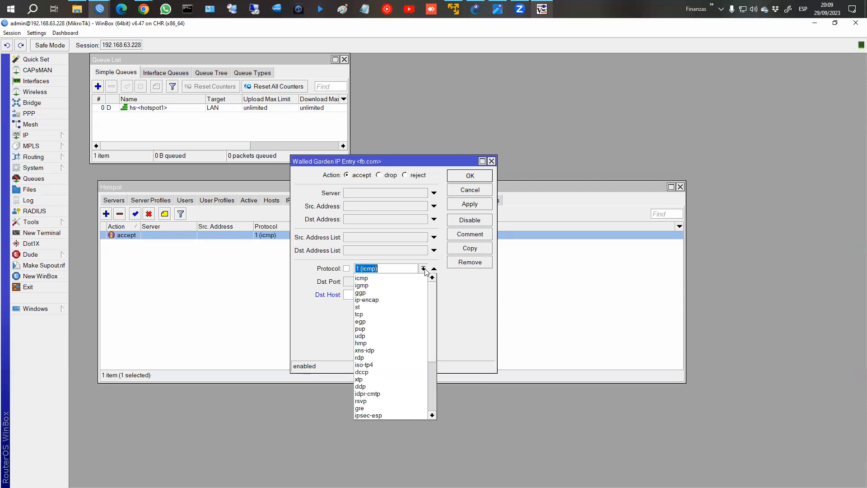
click(366, 314)
click(371, 282)
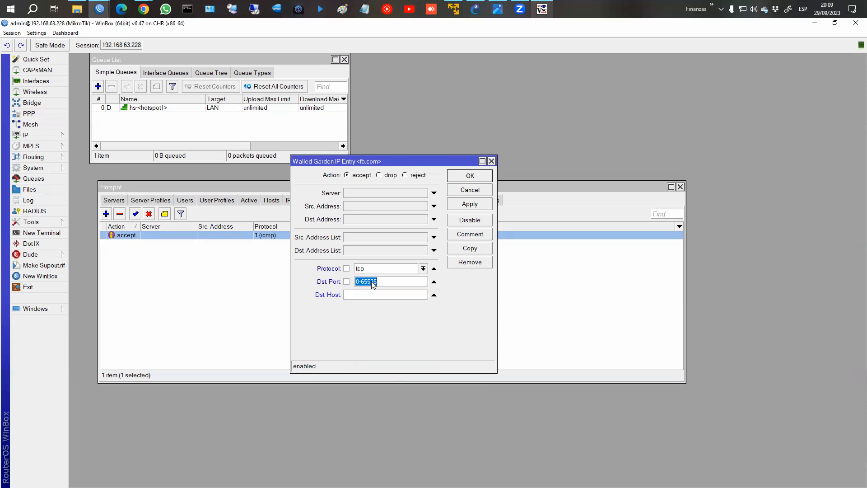
text(8000)
click(434, 295)
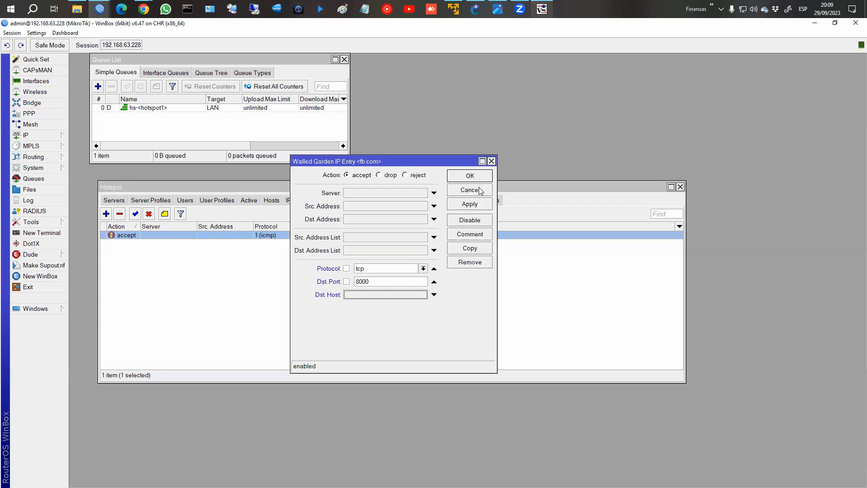
click(480, 190)
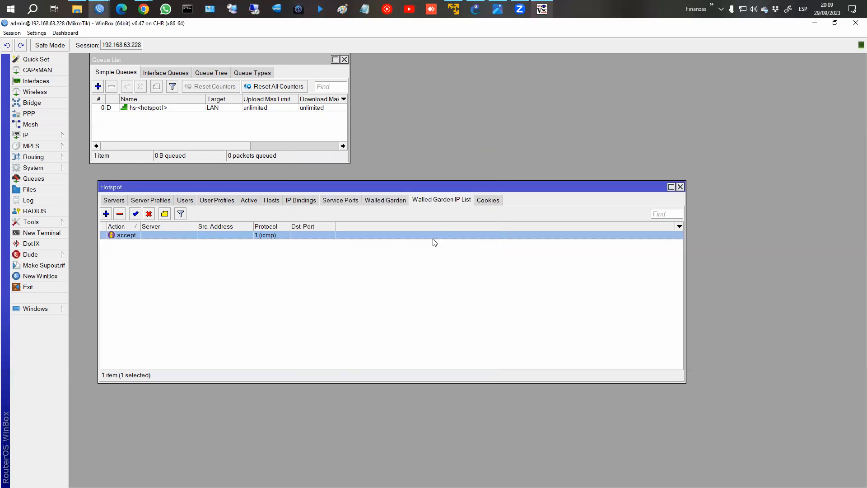
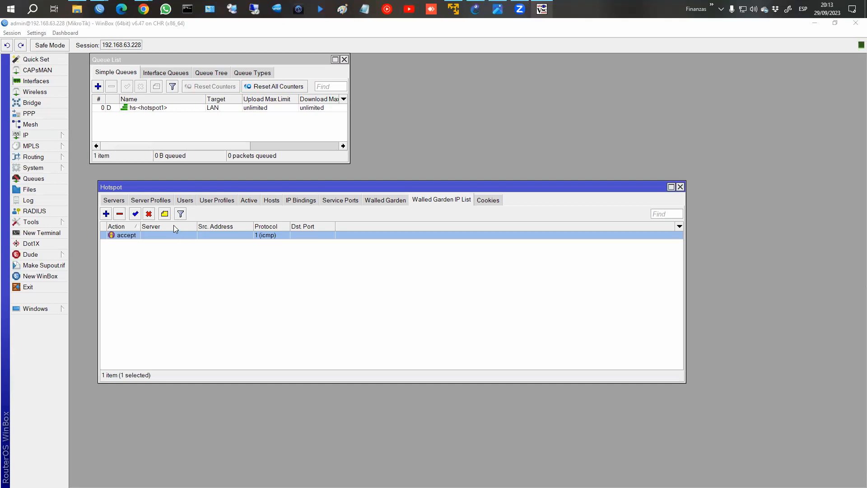
Enable Use RADIUS on hotspot server profile hsprof1, then show the empty RADIUS server list.
click(156, 202)
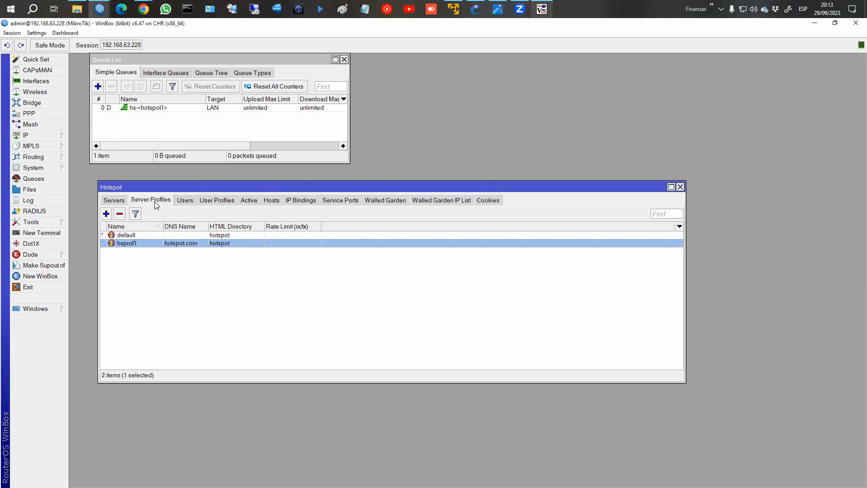
double_click(136, 243)
click(346, 149)
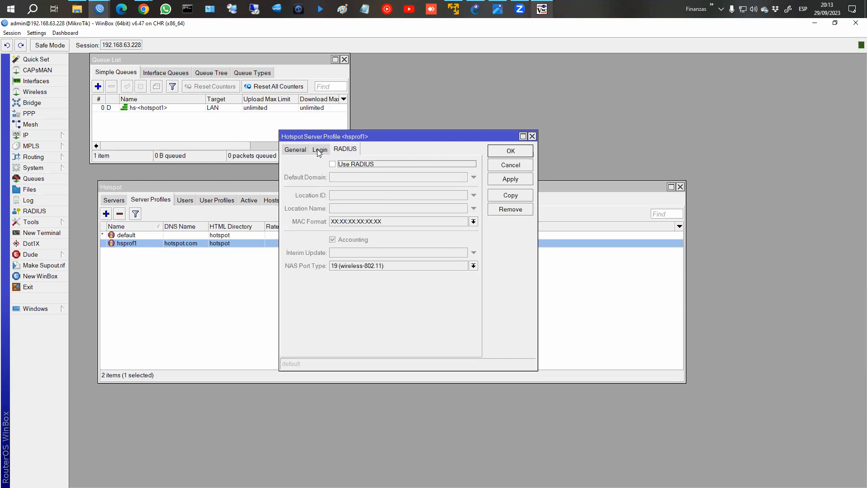
click(319, 150)
click(294, 151)
click(323, 150)
click(338, 151)
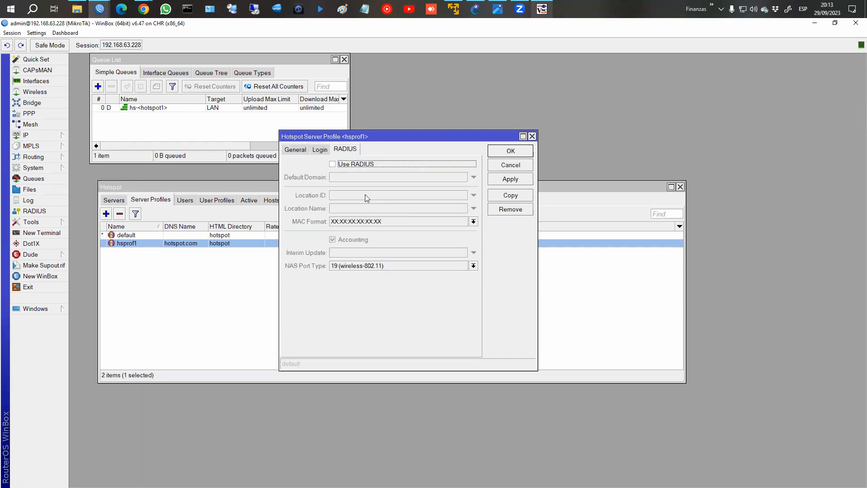
click(333, 165)
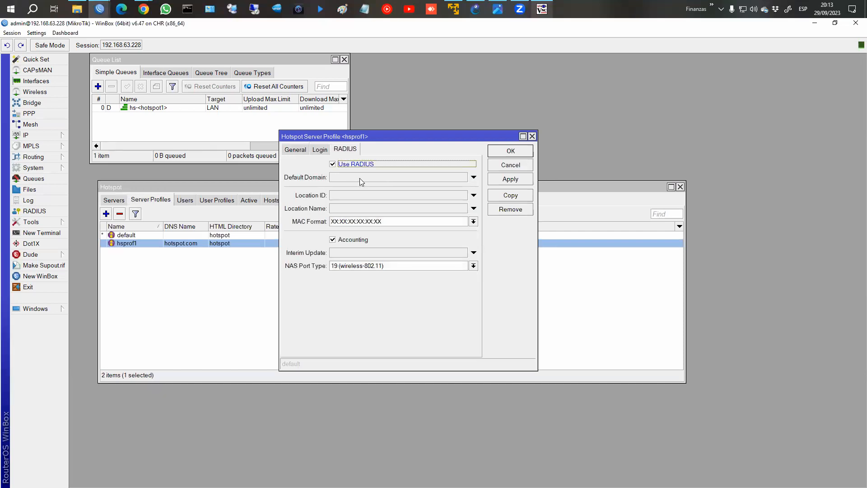
click(510, 179)
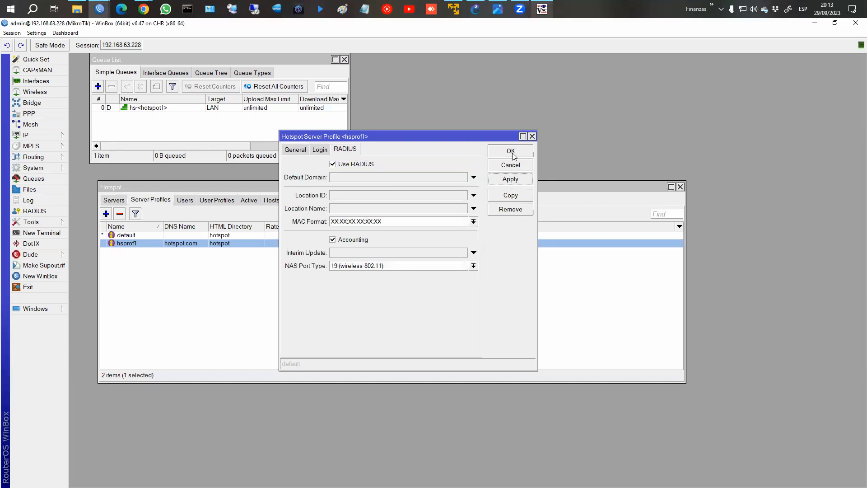
click(510, 152)
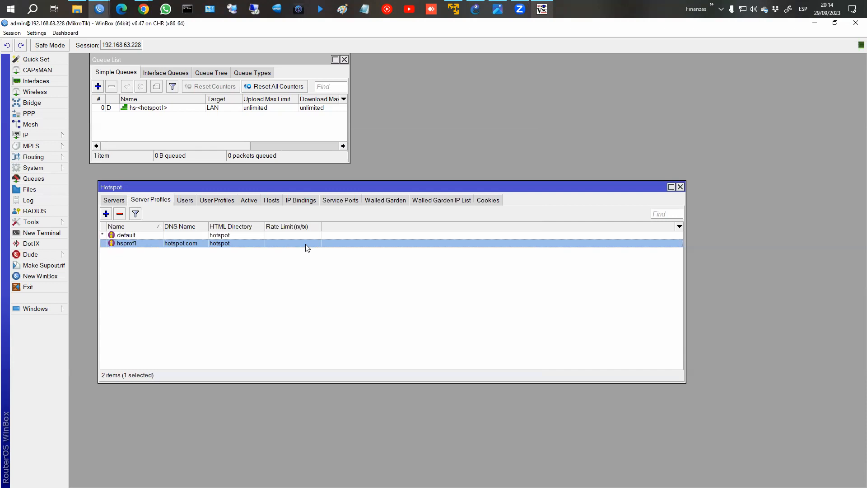
click(29, 212)
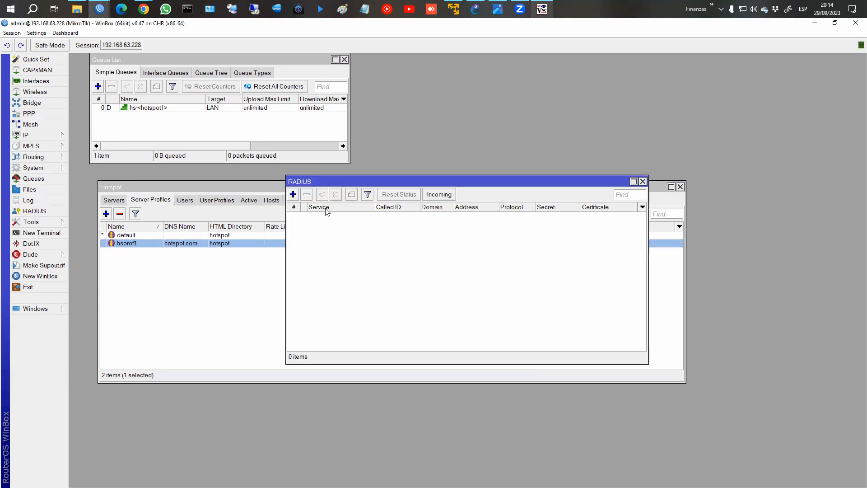
Add a hotspot-service RADIUS server at address 127.0.0.1 with a shared secret.
drag(322, 181, 419, 173)
click(390, 186)
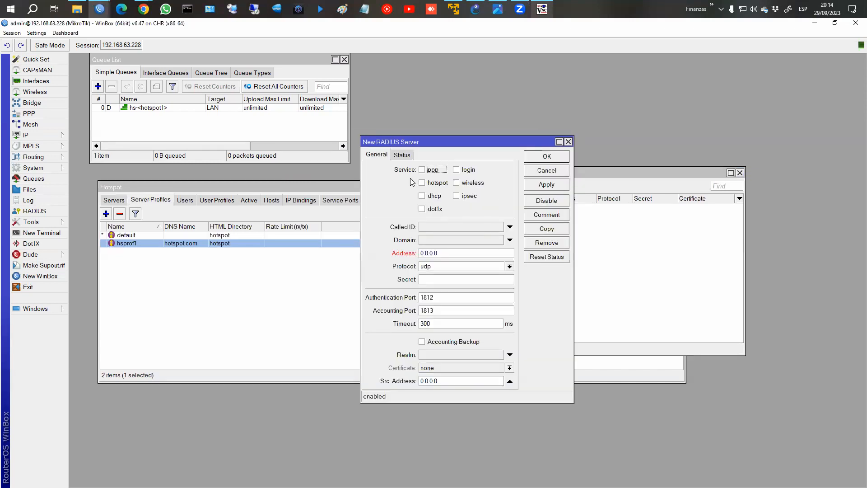
drag(392, 164, 497, 213)
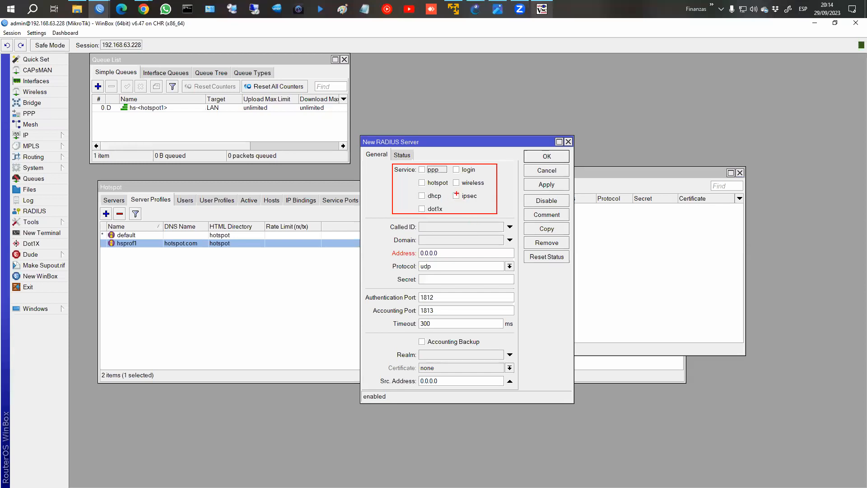
key(Escape)
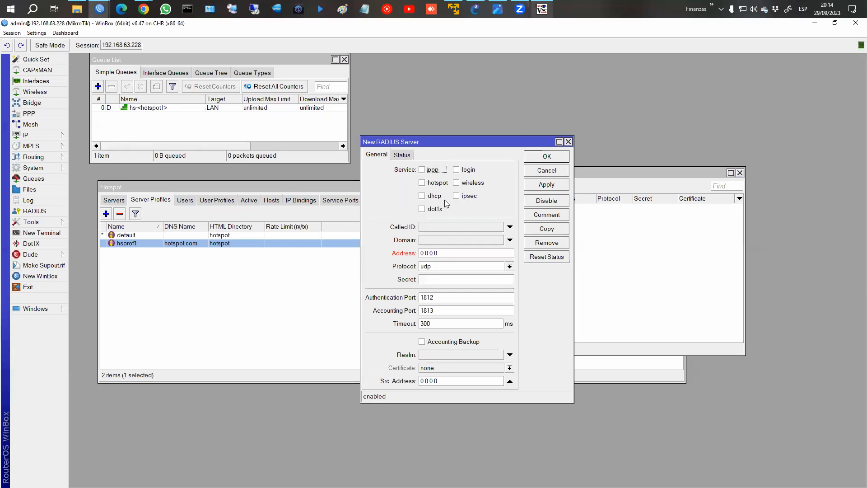
click(422, 183)
click(435, 253)
text(127.0.0.)
text(1)
text(123456)
click(549, 184)
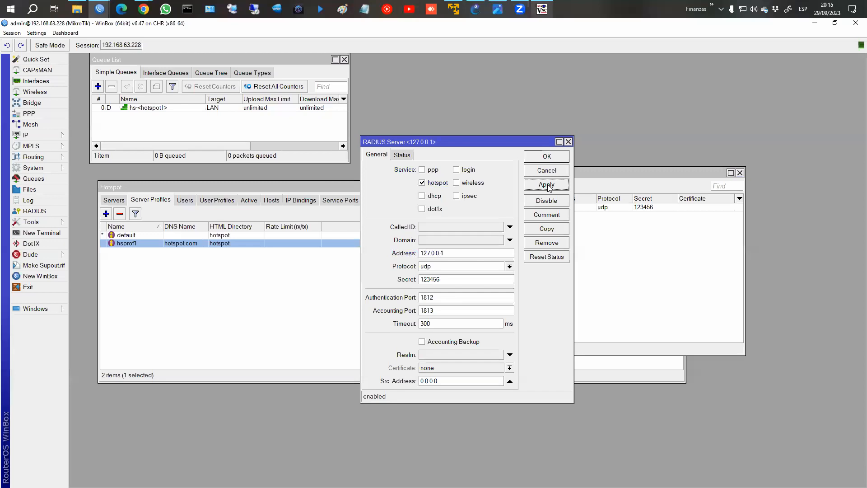
click(547, 157)
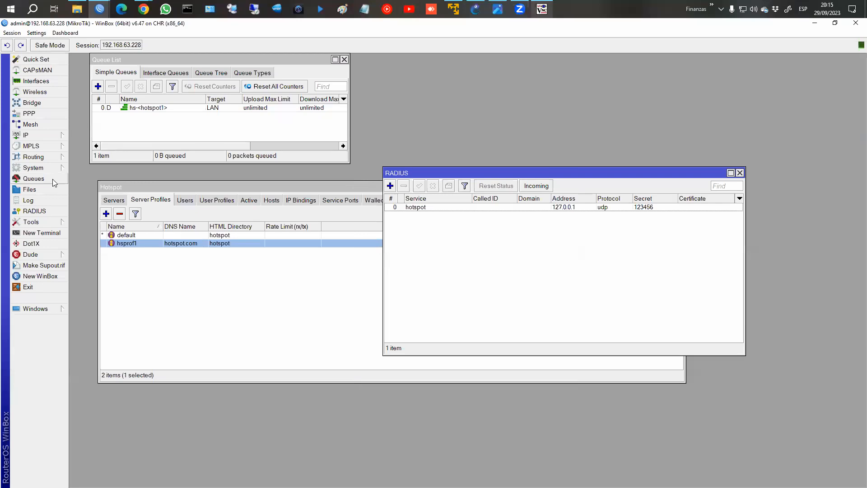
click(63, 193)
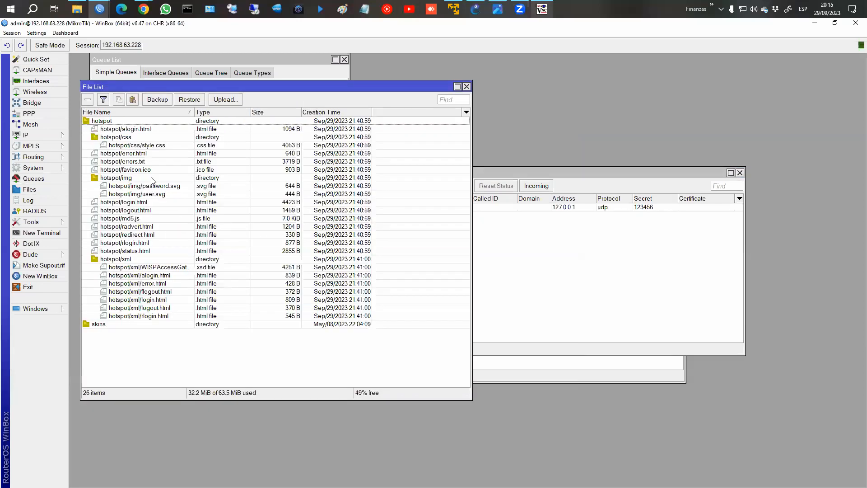
click(467, 87)
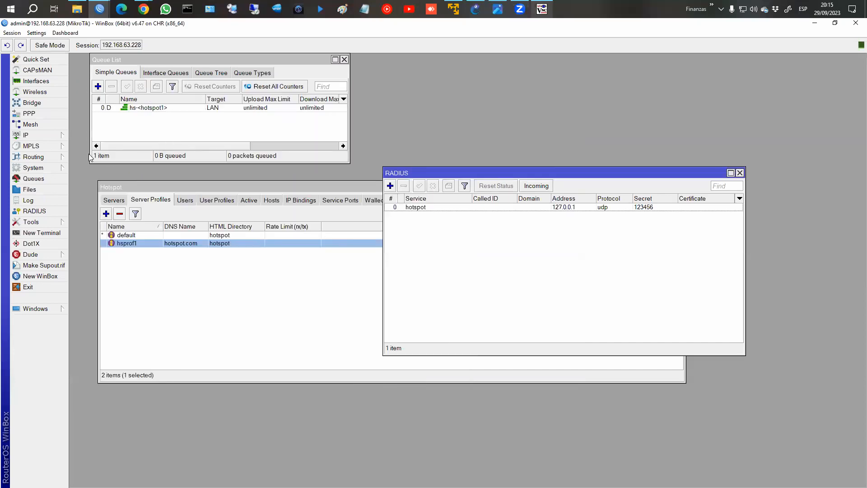
click(39, 168)
click(112, 297)
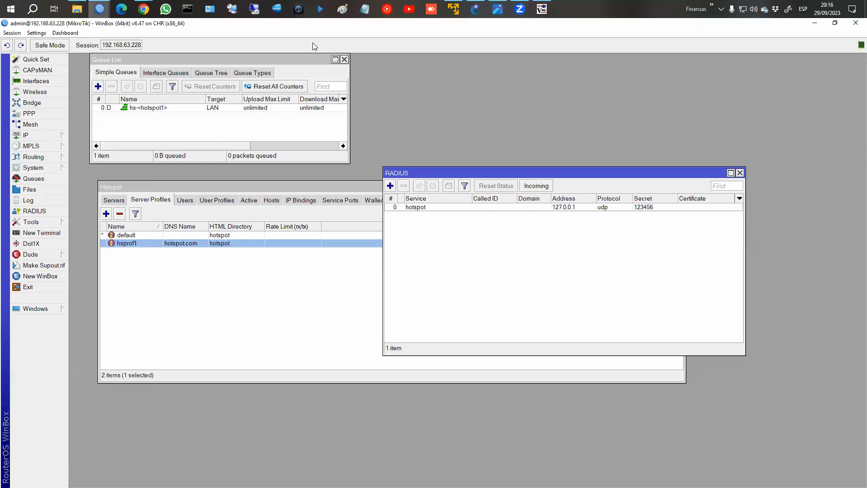
click(152, 8)
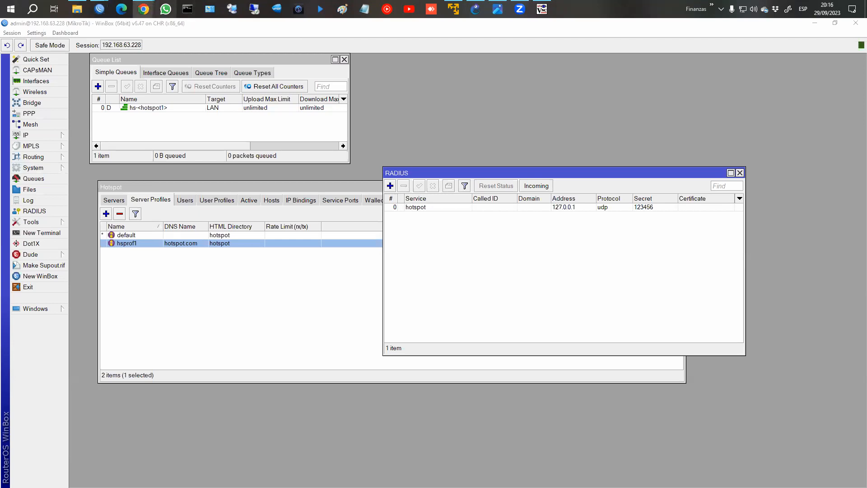
Load mikrotik.com's Software page and expand the RouterOS v6 downloads.
text(www.mi)
key(Return)
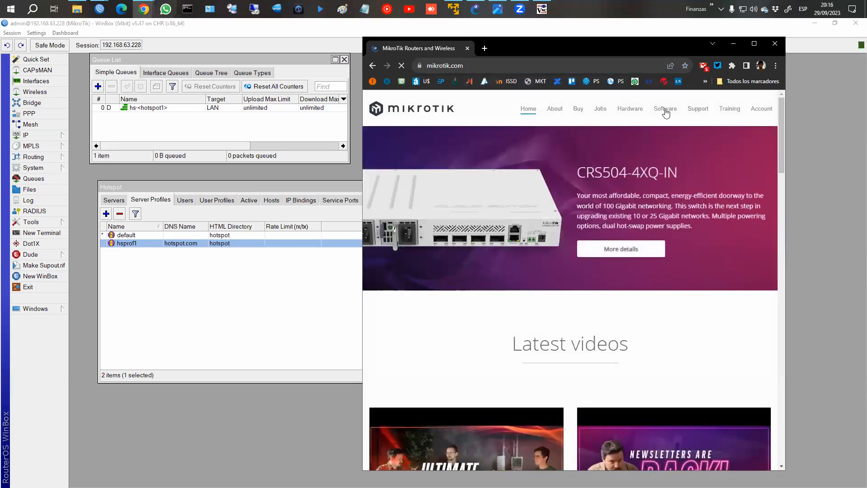
click(665, 113)
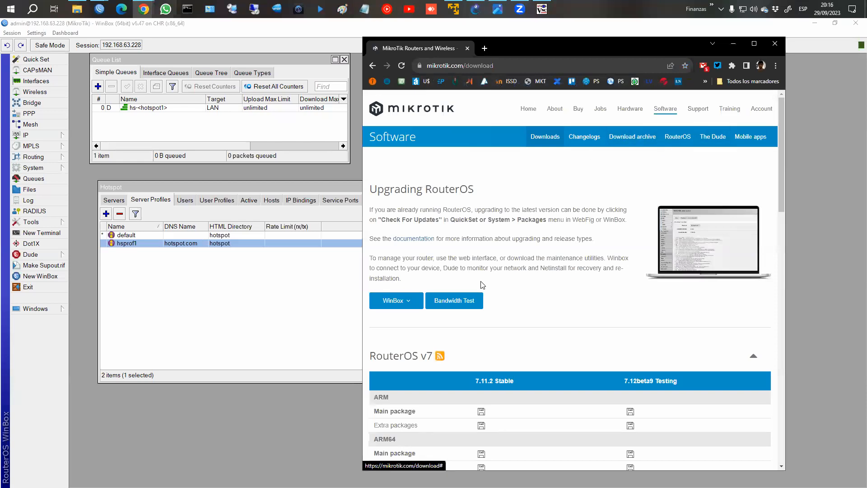
scroll(528, 287, down, 20)
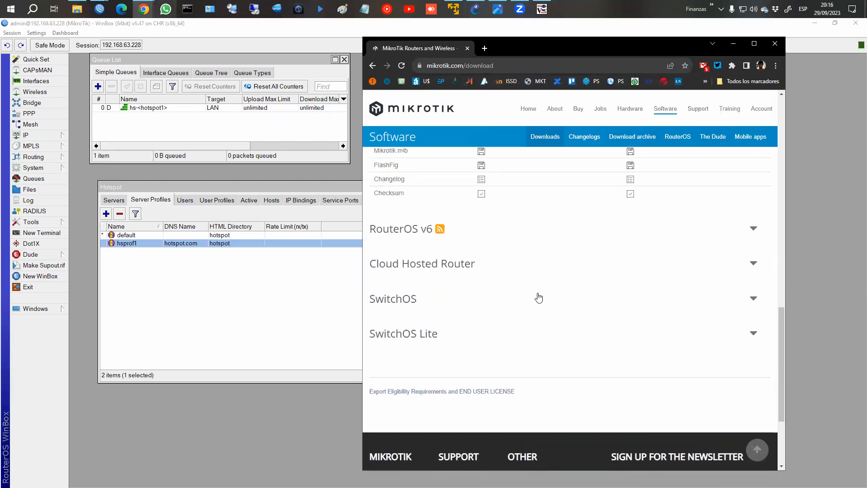
scroll(539, 294, up, 8)
scroll(541, 284, down, 5)
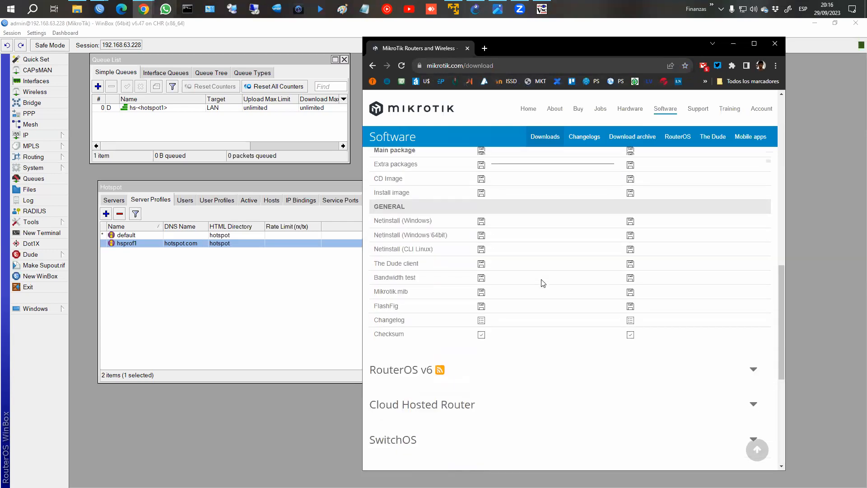
click(485, 359)
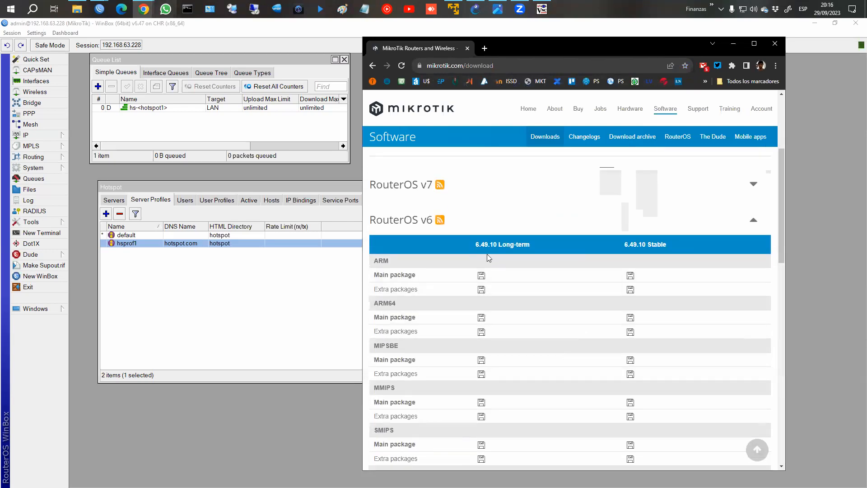
Show Release 6.47's files in the download archive, then close Chrome.
scroll(542, 216, up, 1)
click(641, 137)
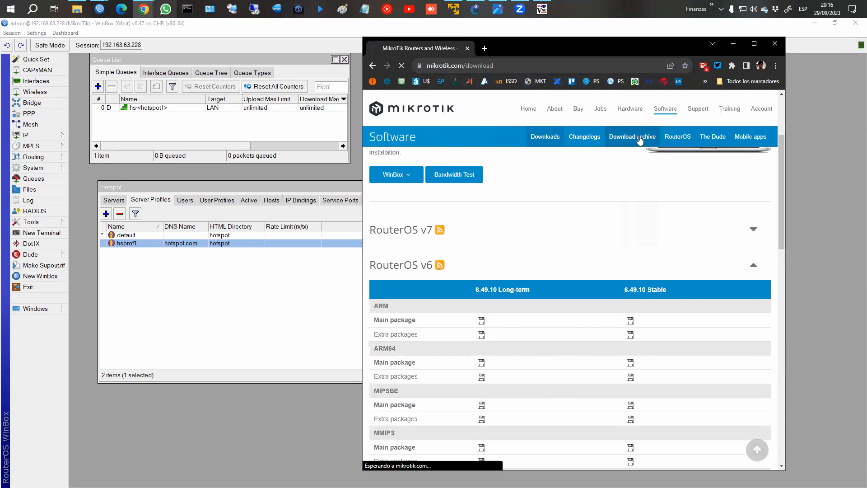
scroll(497, 212, down, 10)
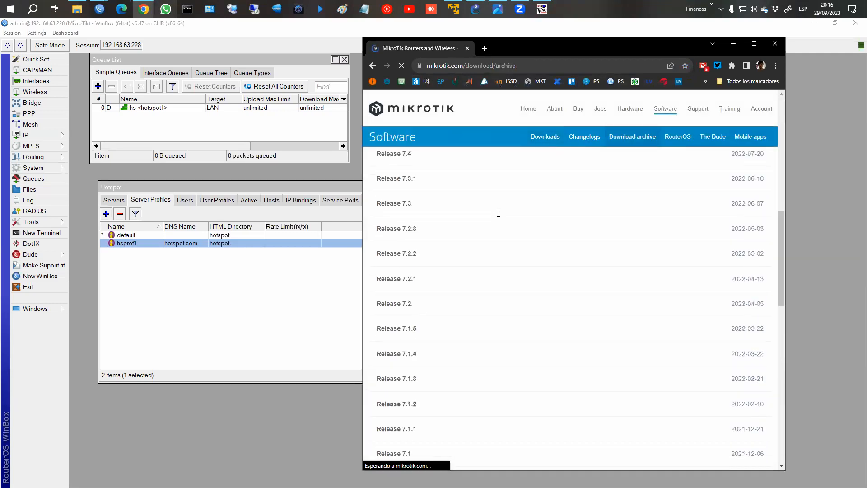
scroll(498, 213, down, 10)
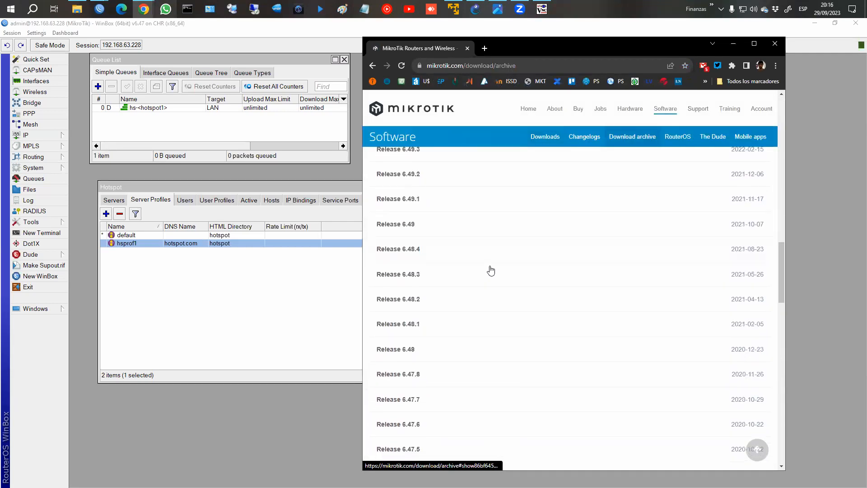
scroll(474, 280, down, 8)
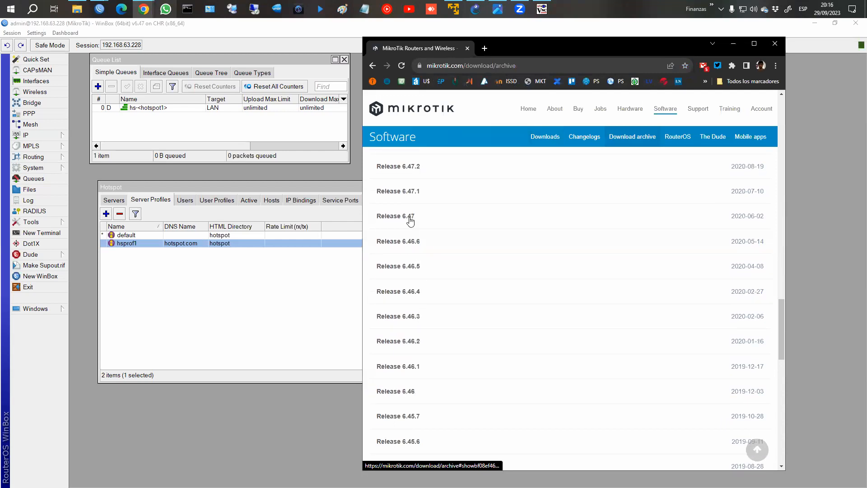
click(410, 220)
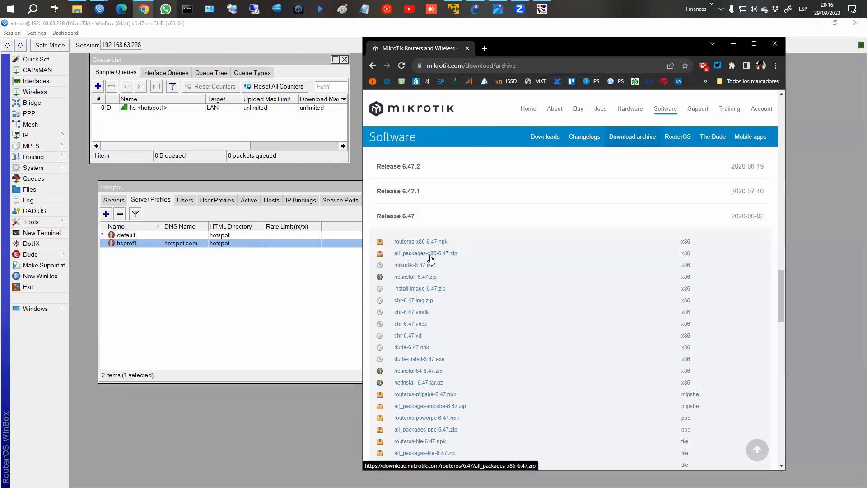
click(776, 44)
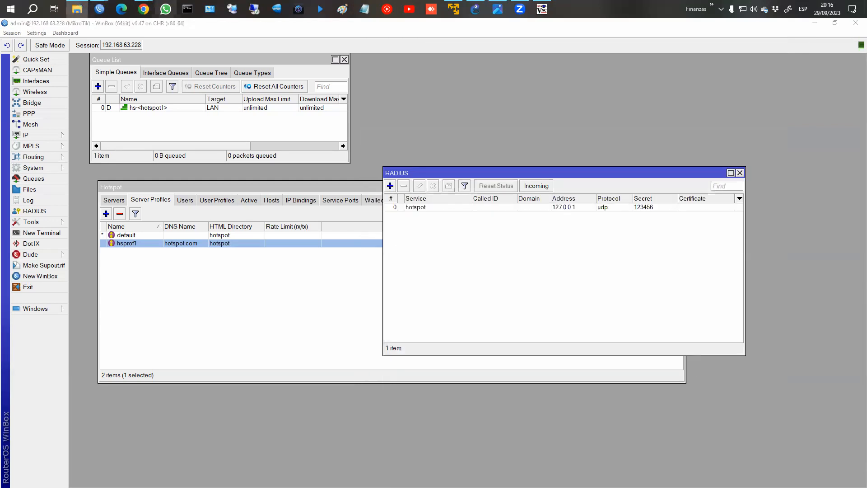
click(76, 9)
click(622, 117)
key(Return)
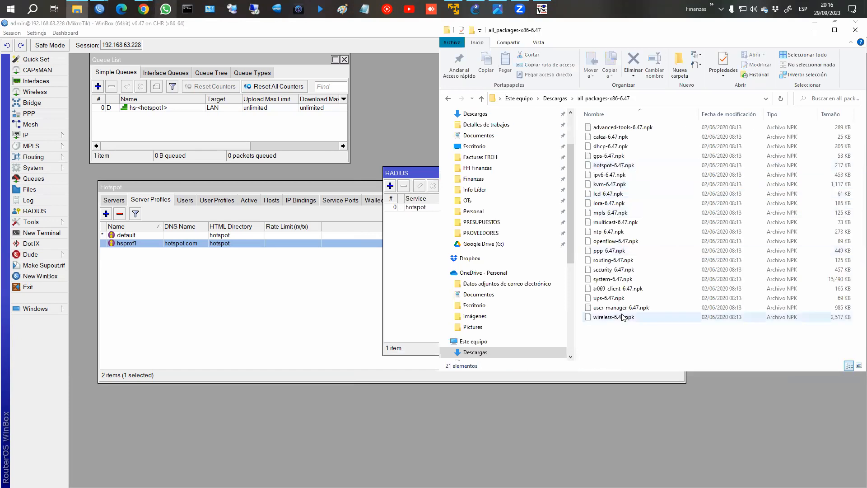
click(30, 189)
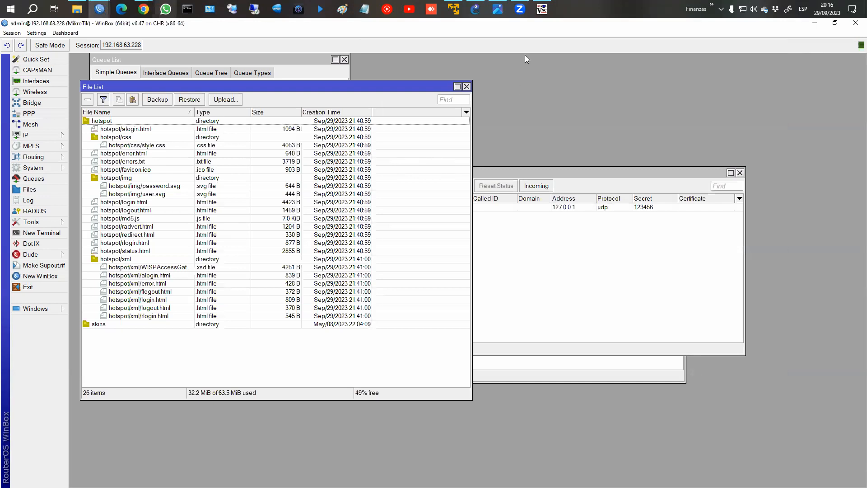
click(542, 9)
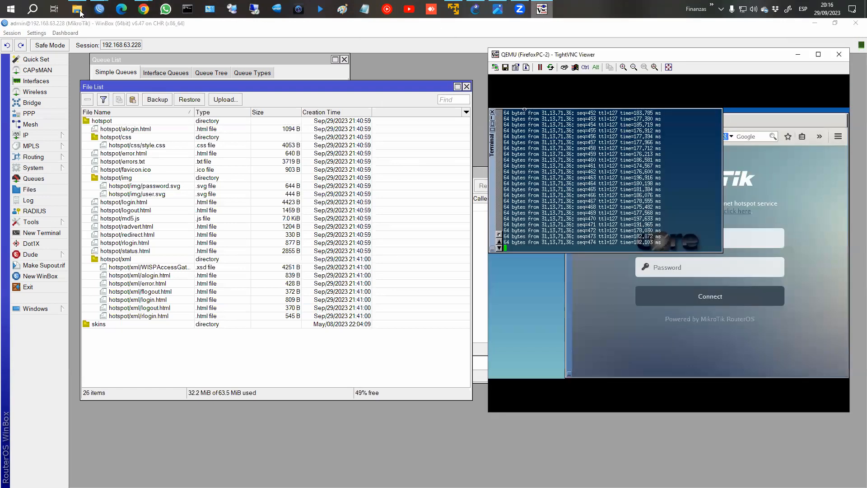
click(77, 9)
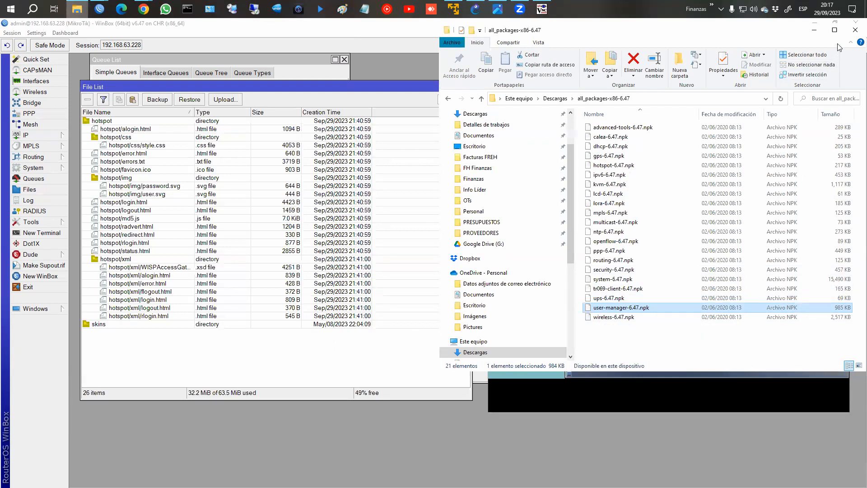
click(852, 35)
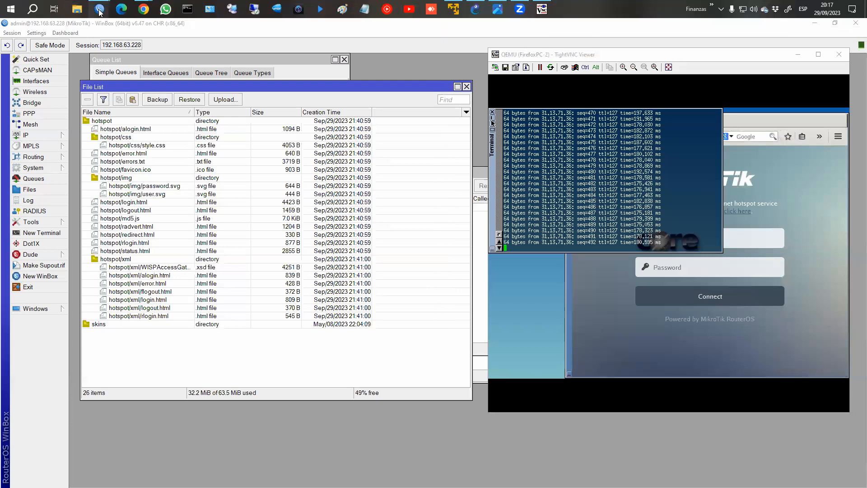
mouse_move(113, 21)
click(246, 50)
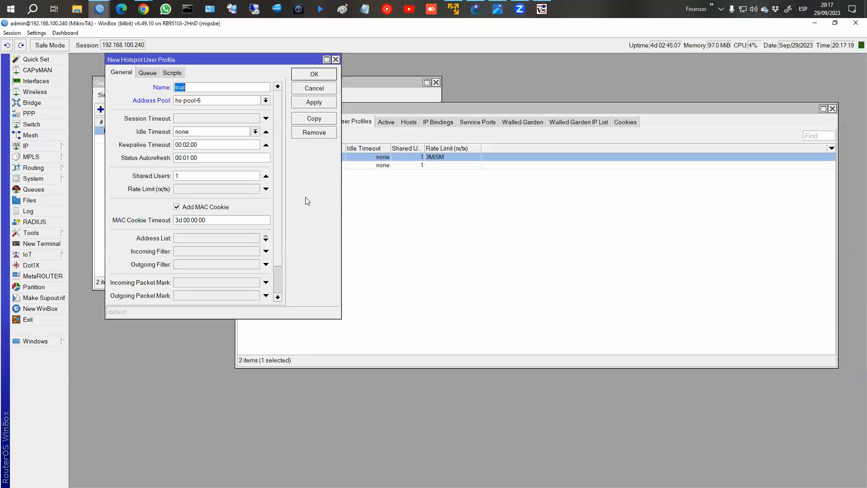
Discard the new hotspot user profile and turn off Cookie login on hsprof1.
click(320, 90)
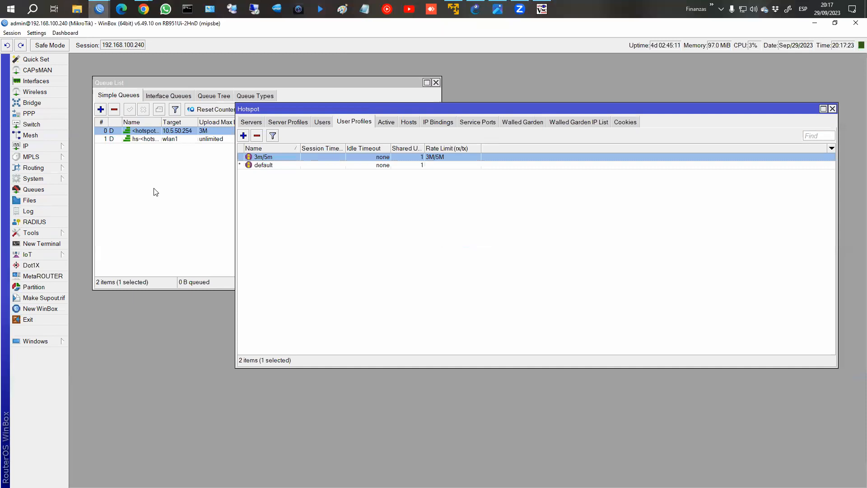
click(284, 123)
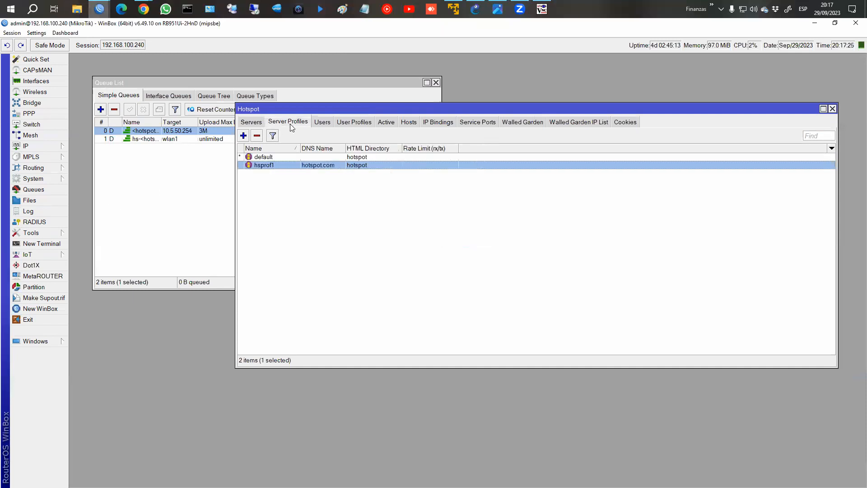
double_click(280, 168)
click(221, 80)
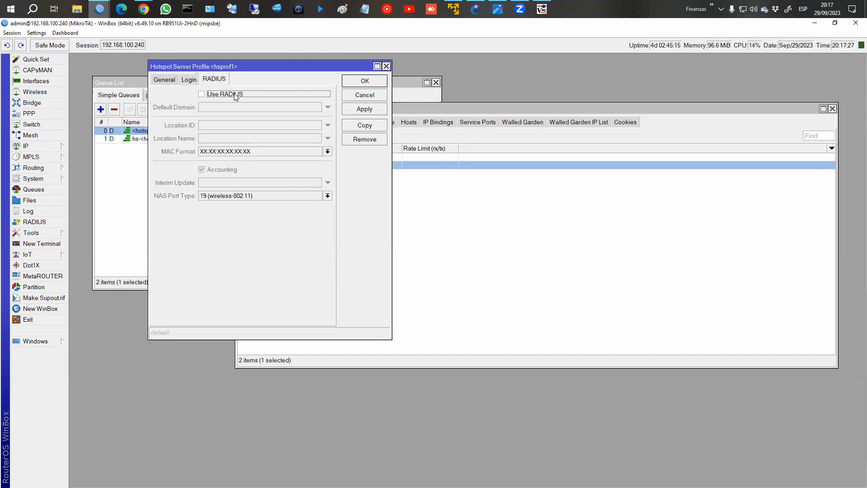
click(189, 80)
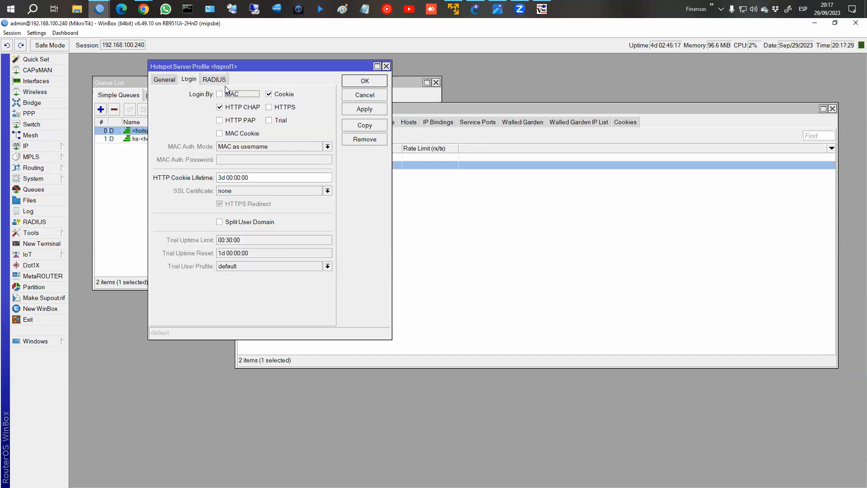
click(269, 94)
click(364, 82)
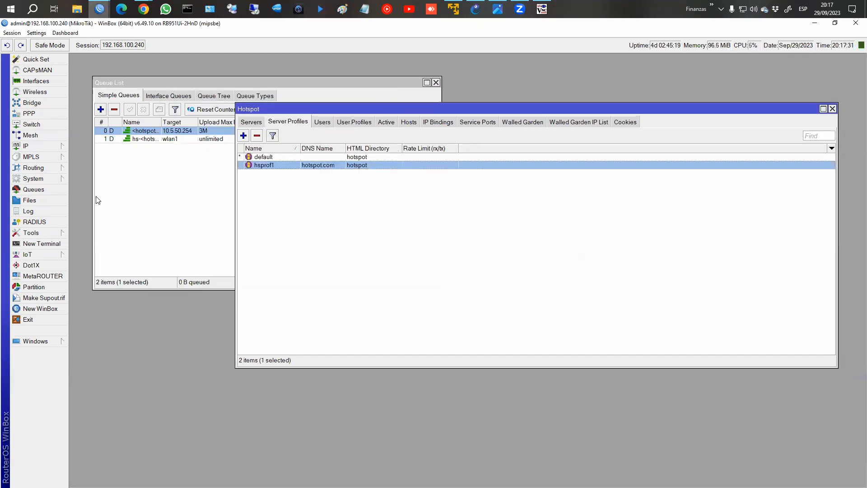
Add a hotspot RADIUS server at 127.0.0.0 with a shared secret and close the list.
click(40, 221)
click(141, 136)
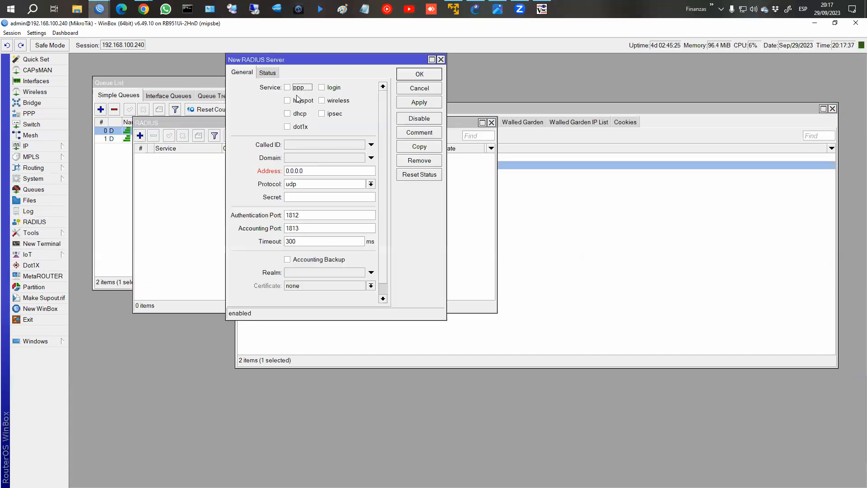
click(298, 101)
click(319, 171)
text(127.0.0.0)
click(319, 197)
text(123456)
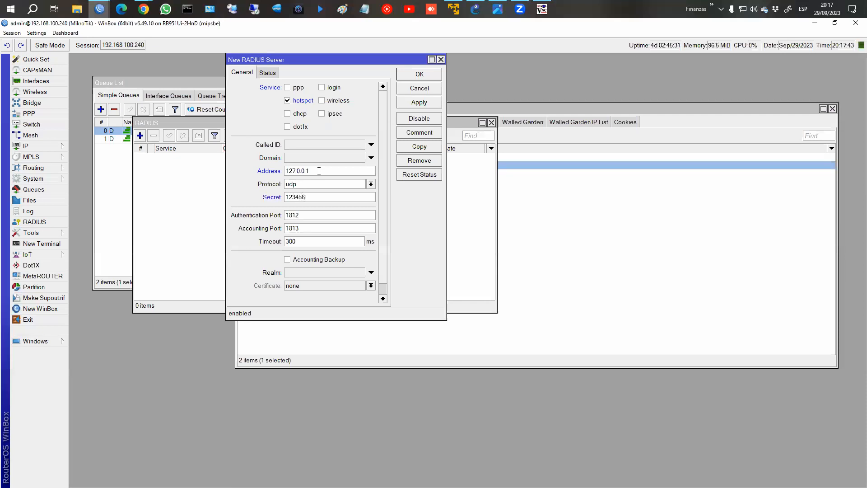
click(419, 74)
click(492, 123)
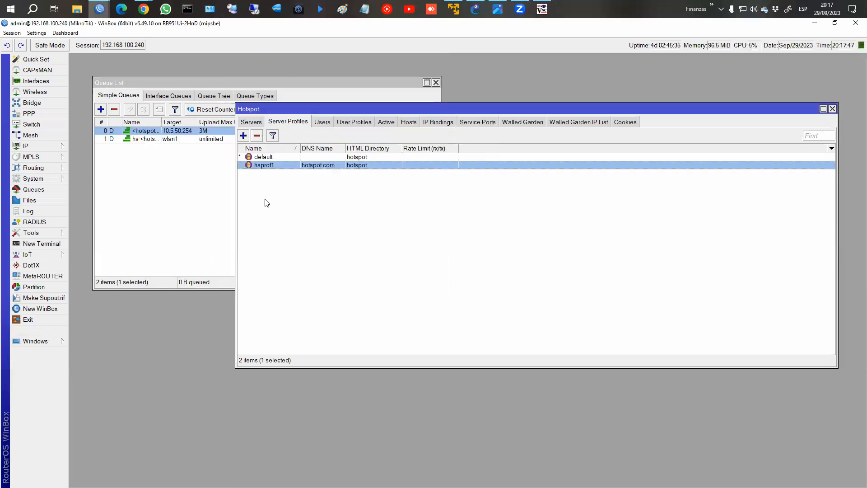
Check Files and confirm user-manager in System > Packages, then return to the Walled Garden wiki page.
click(30, 200)
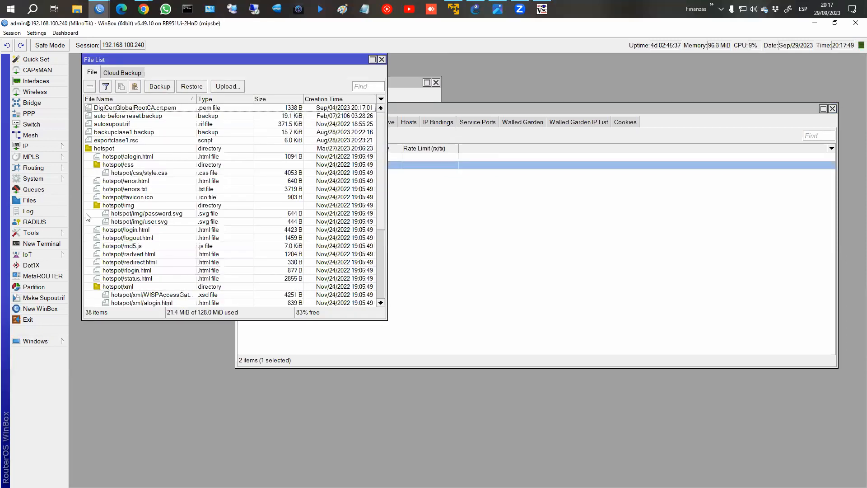
click(381, 59)
click(33, 178)
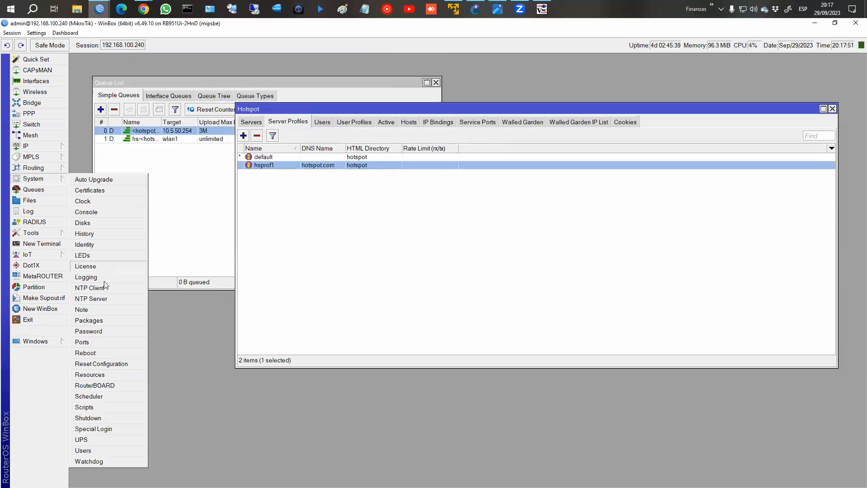
click(101, 320)
click(152, 260)
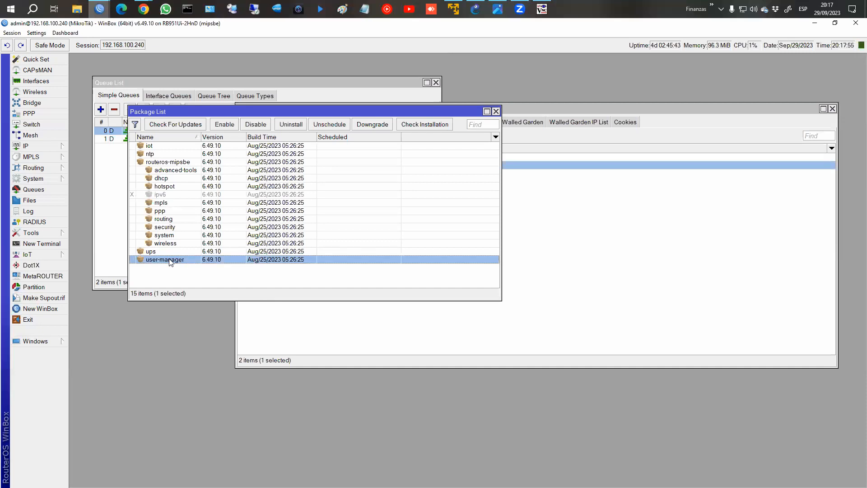
click(496, 111)
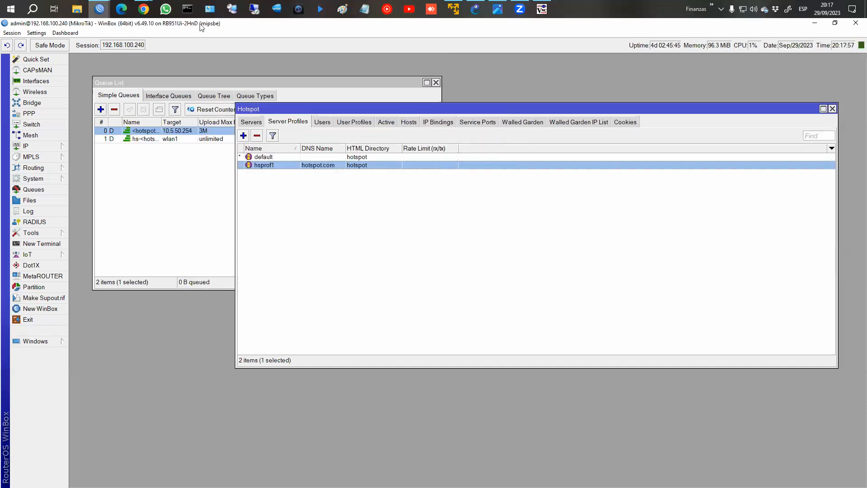
mouse_move(143, 9)
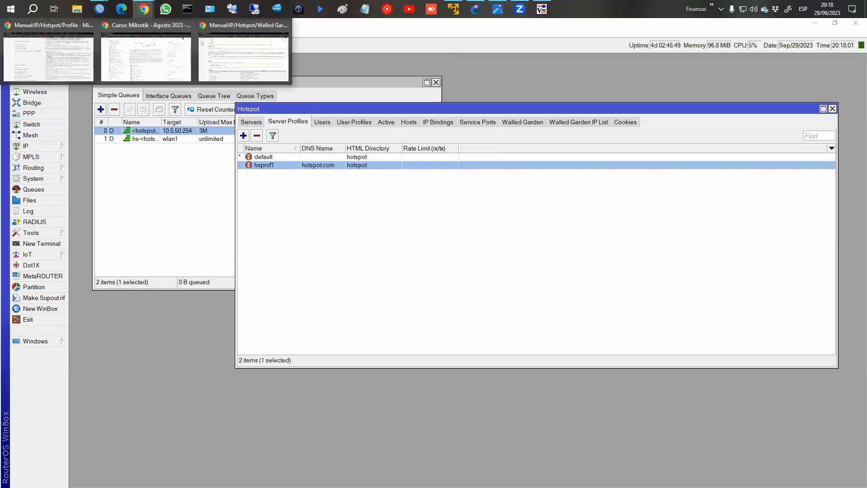
click(239, 56)
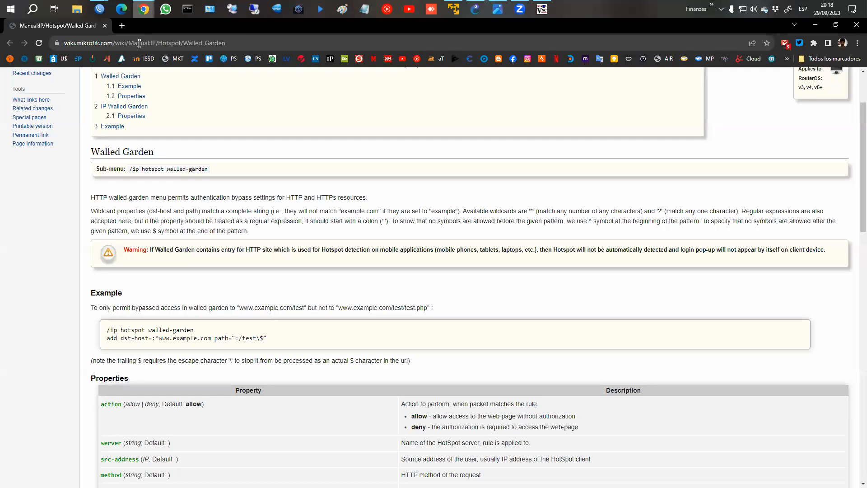
Go to 192.168.100.240/userman in Chrome and dismiss the session-reset alert.
click(139, 44)
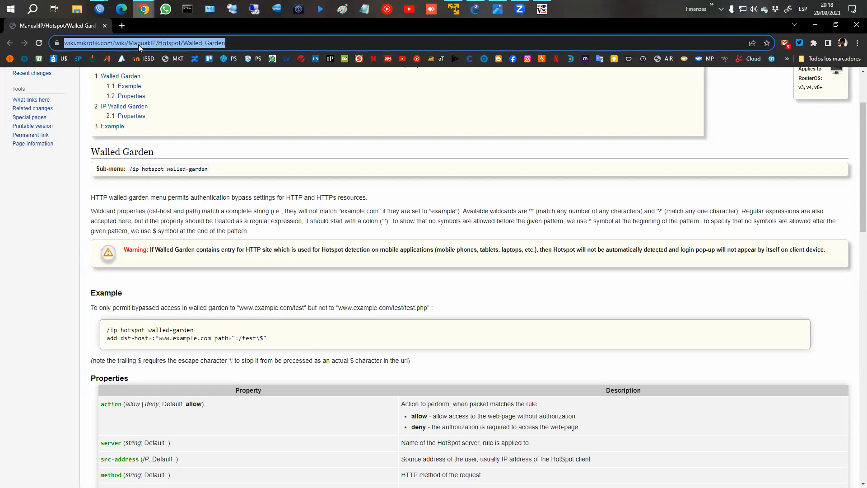
text(192.168.100.240)
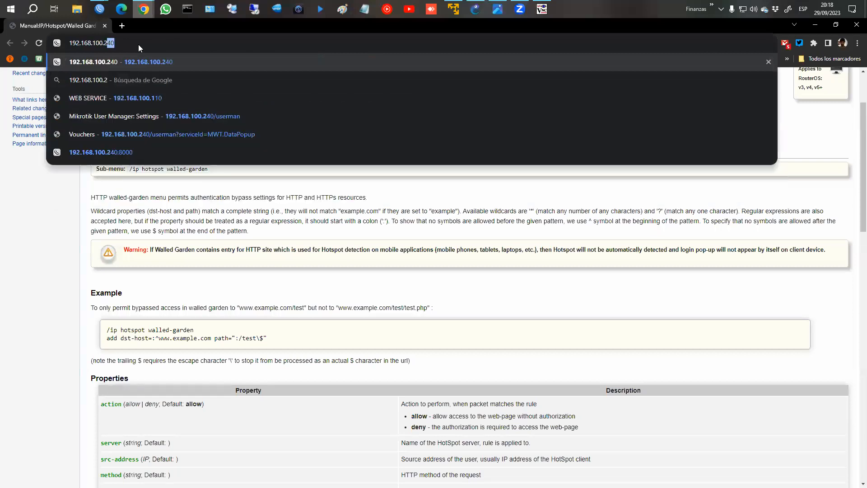
text(/)
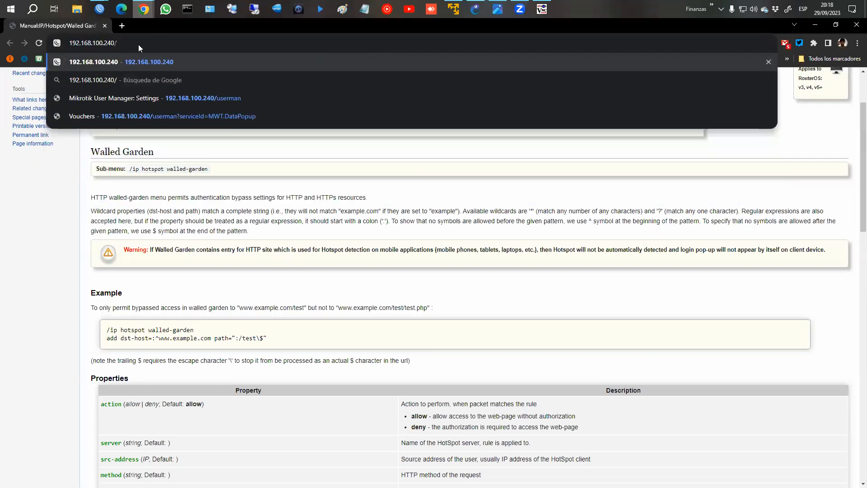
text(user)
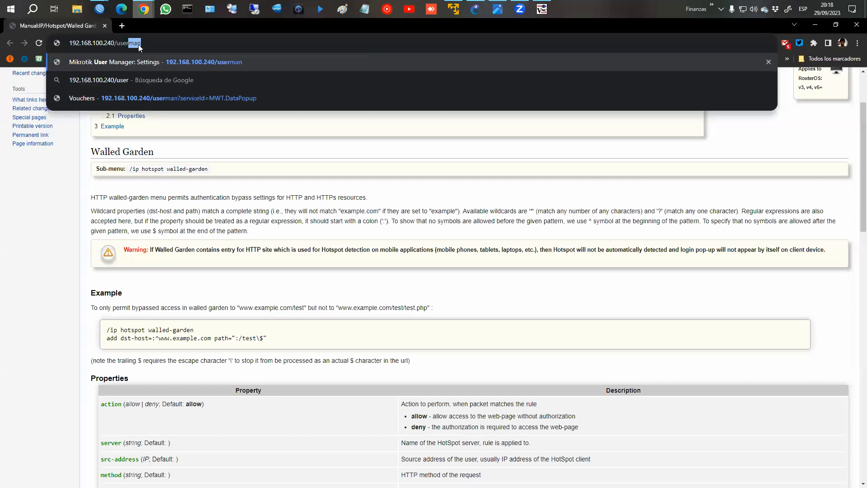
key(Return)
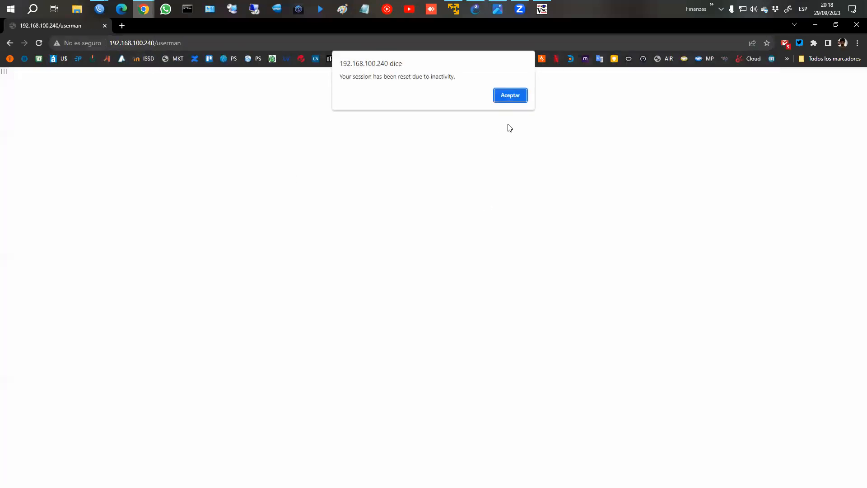
click(516, 98)
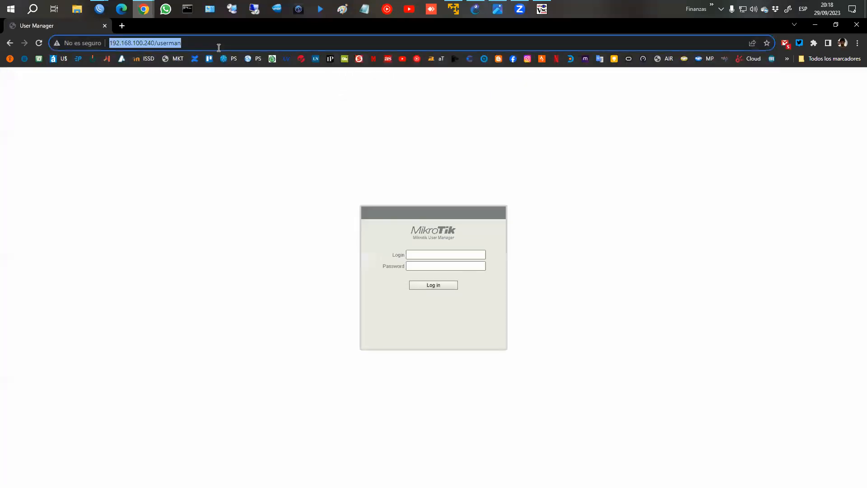
Log into User Manager with the admin username.
click(421, 257)
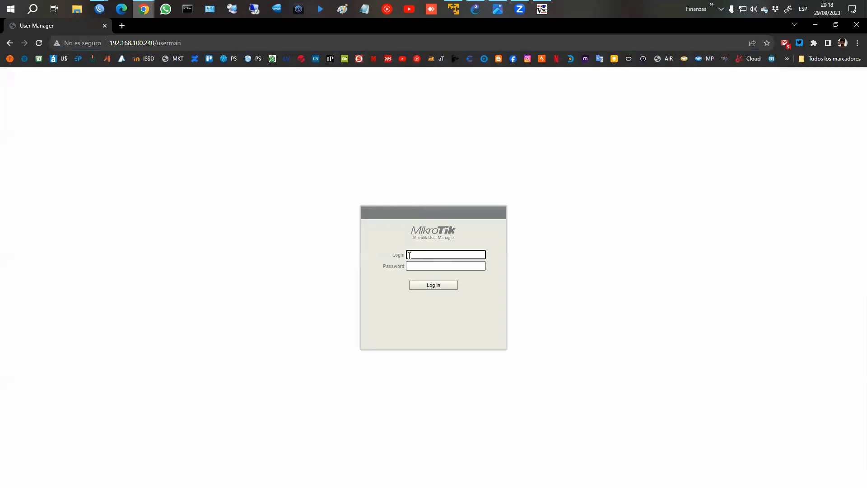
text(admin)
key(Tab)
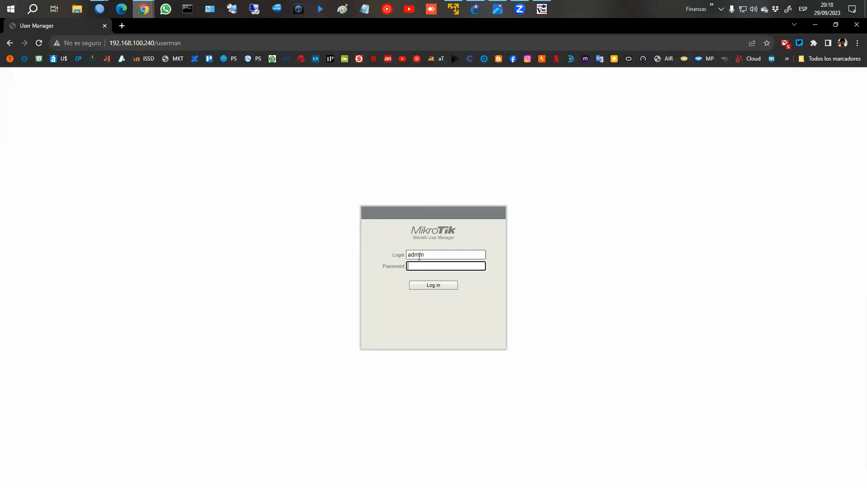
click(429, 289)
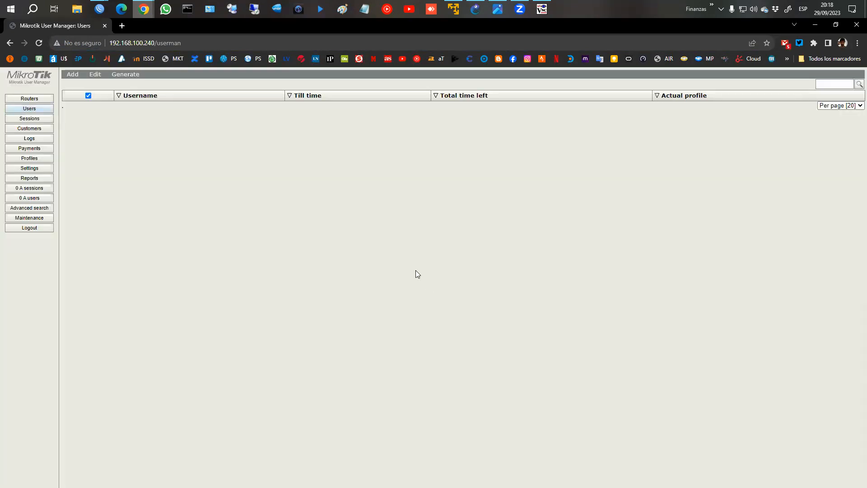
Start a new customer clase6 with a password and Full permissions.
click(39, 131)
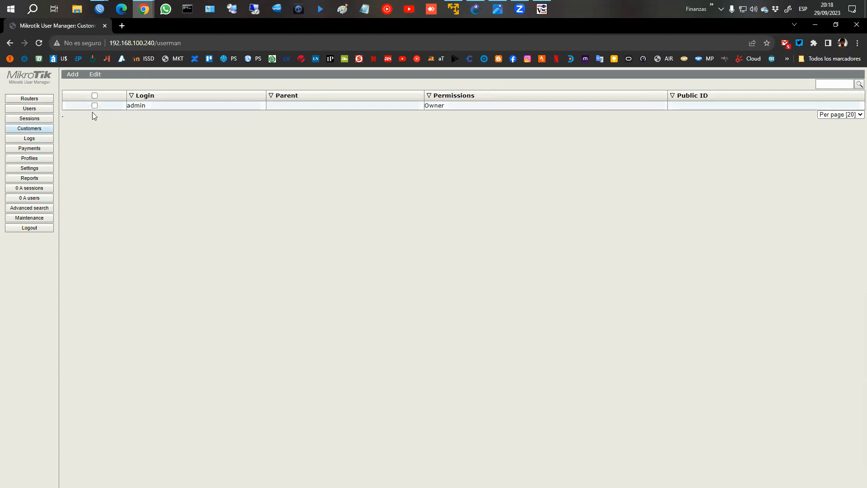
click(76, 84)
click(430, 196)
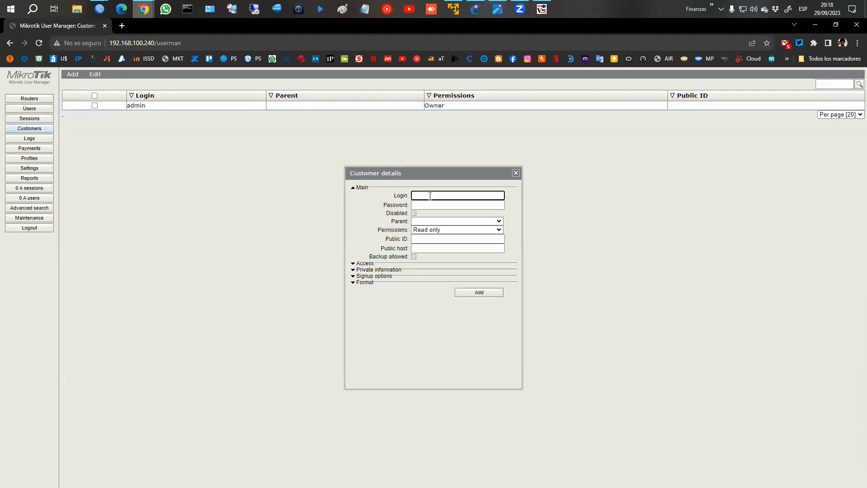
text(clase6)
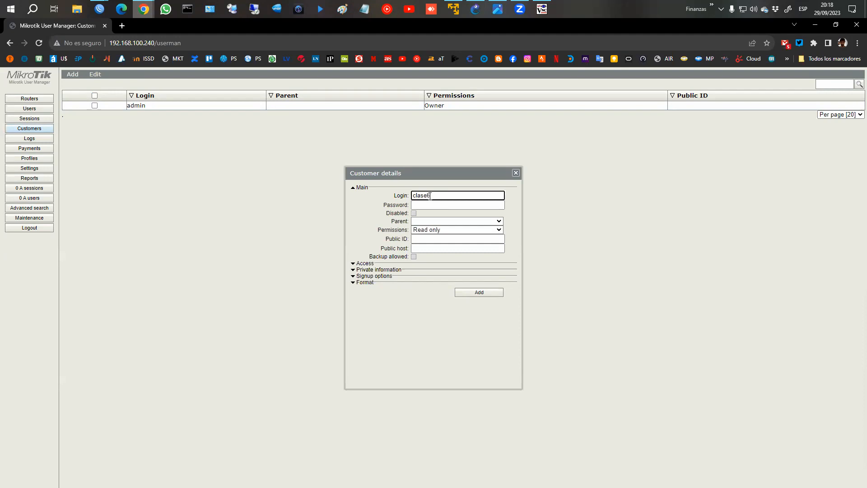
click(427, 204)
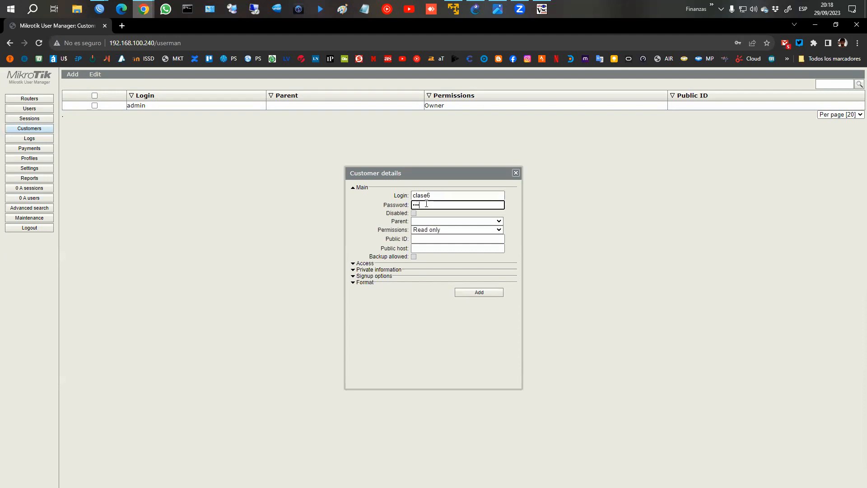
double_click(426, 205)
text(cl)
click(434, 231)
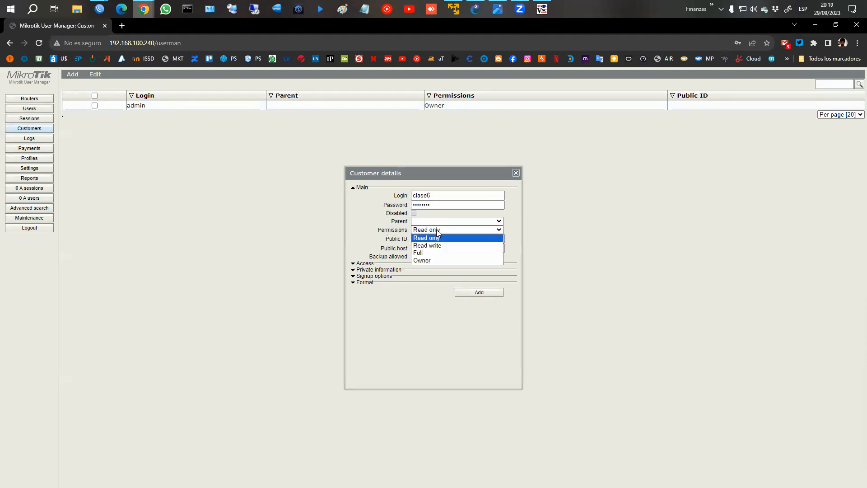
click(424, 252)
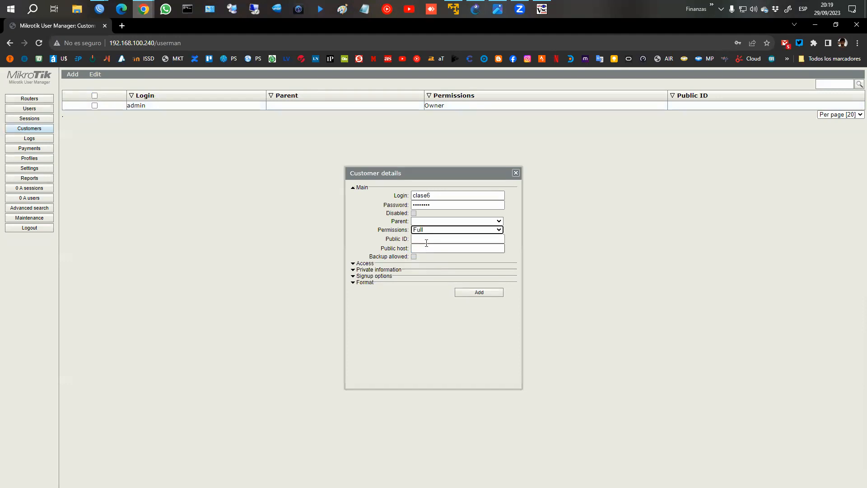
Expand the Access, Private information, Signup options and Format sections, then save customer clase6.
click(361, 264)
click(375, 342)
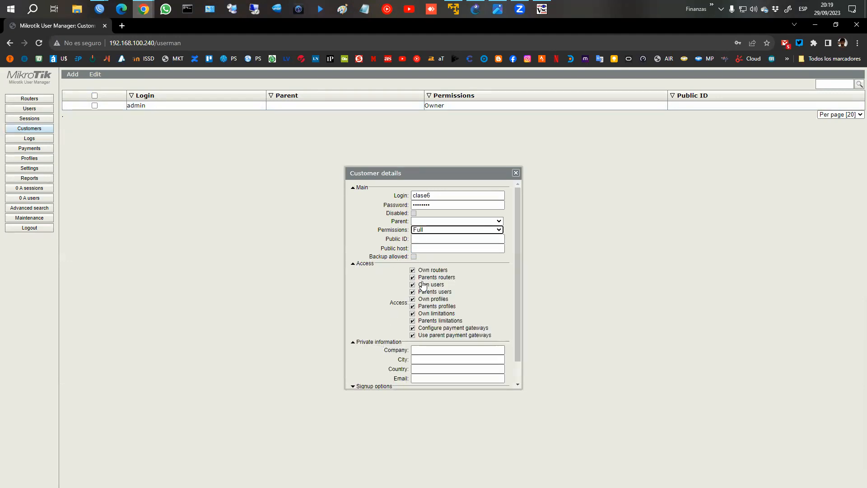
scroll(424, 286, down, 1)
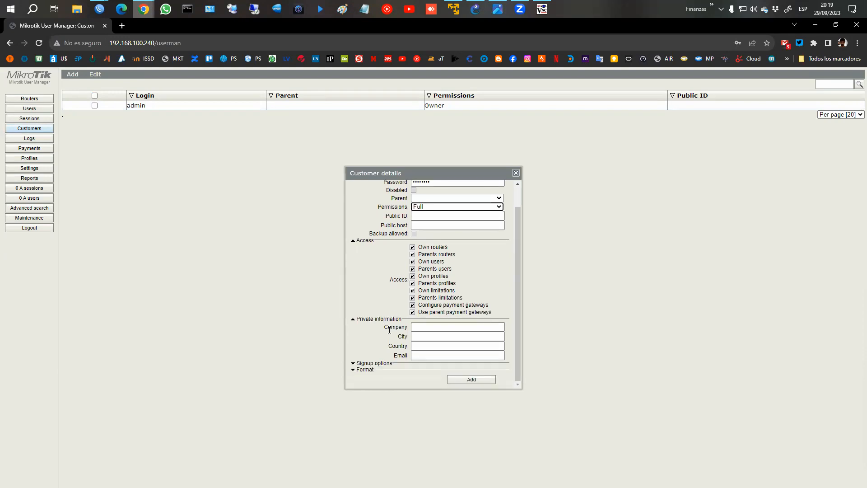
click(371, 363)
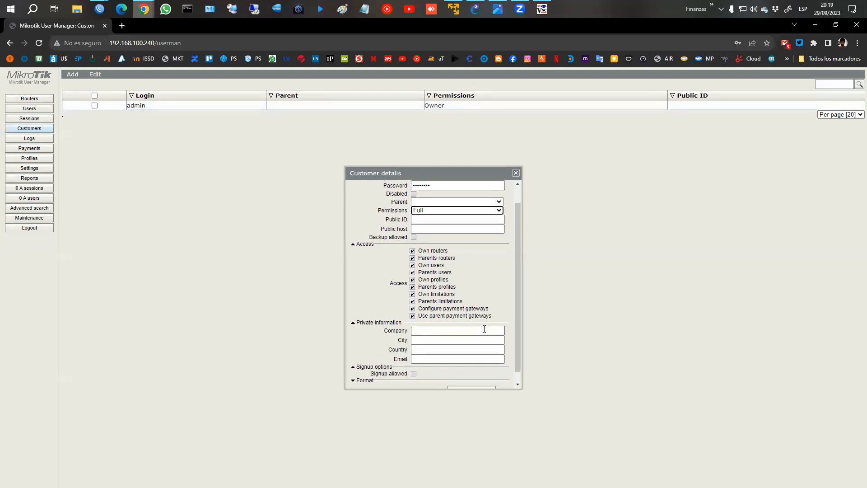
click(375, 370)
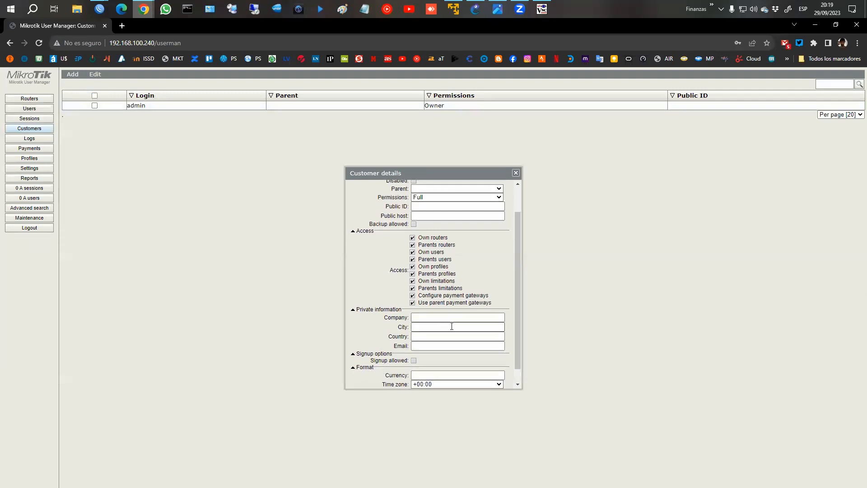
scroll(437, 320, up, 2)
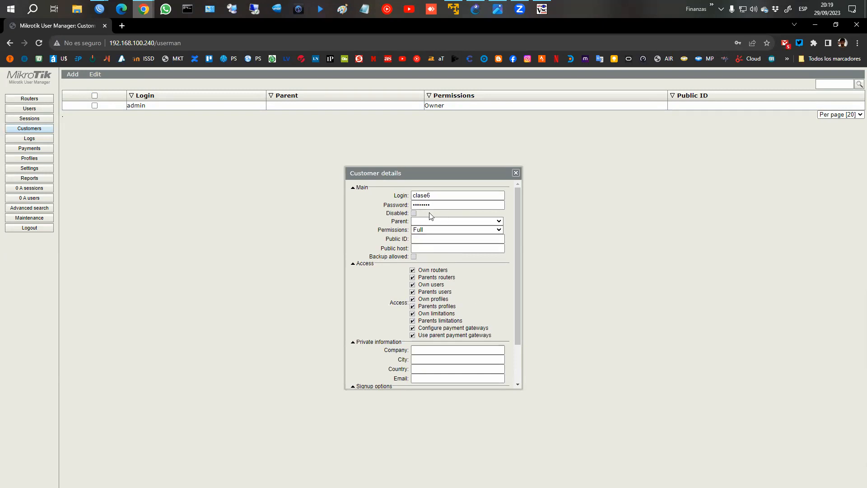
scroll(460, 276, down, 2)
click(471, 380)
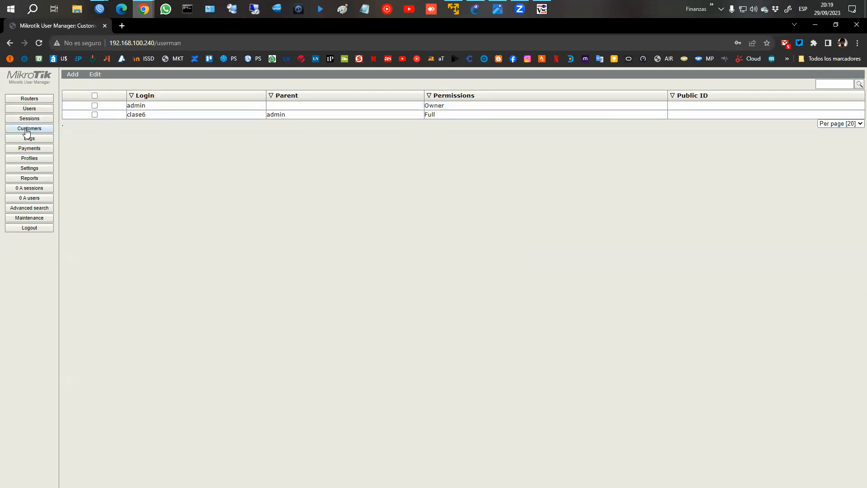
Tick the admin customer, view its Edit actions, then untick it.
click(94, 106)
click(94, 75)
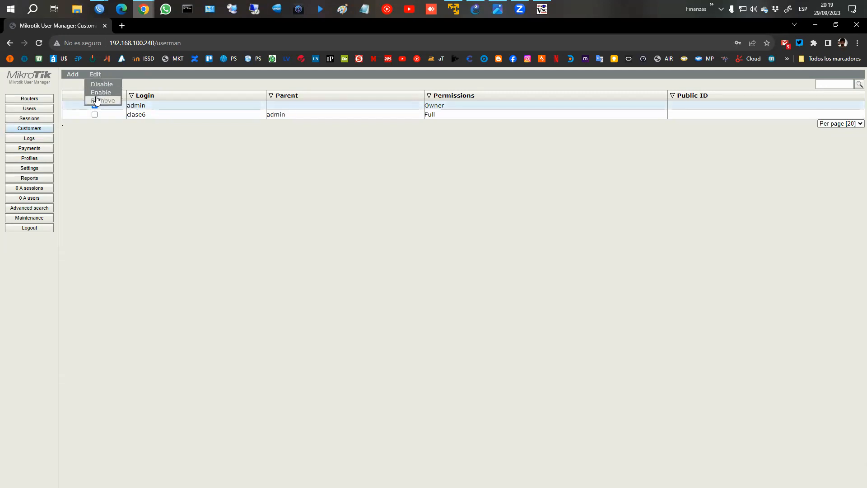
click(95, 106)
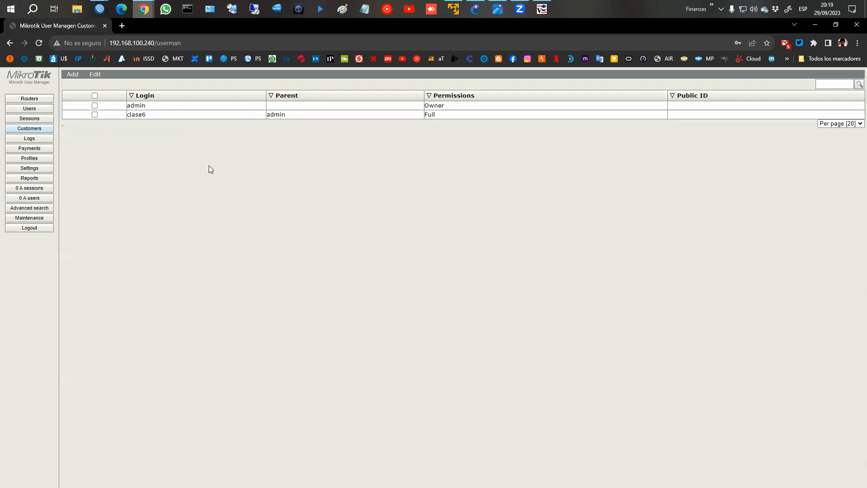
click(29, 98)
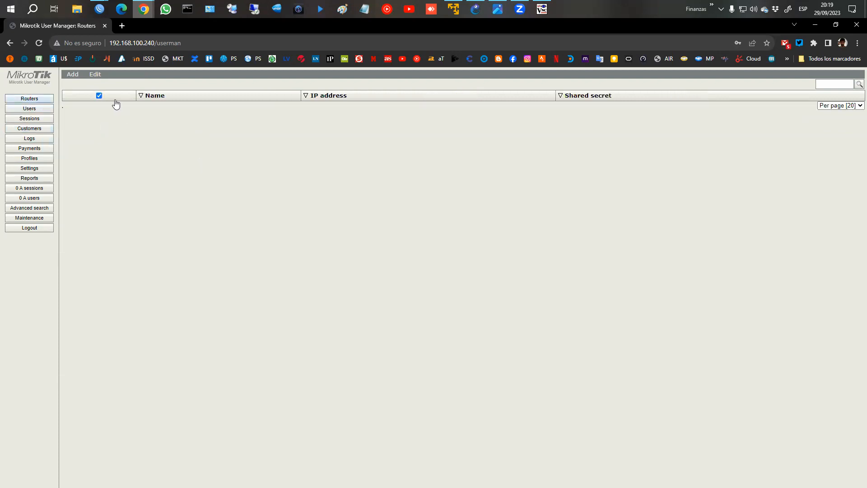
Start a new router named Mikrotik with admin as its owner.
click(68, 77)
click(75, 84)
click(432, 218)
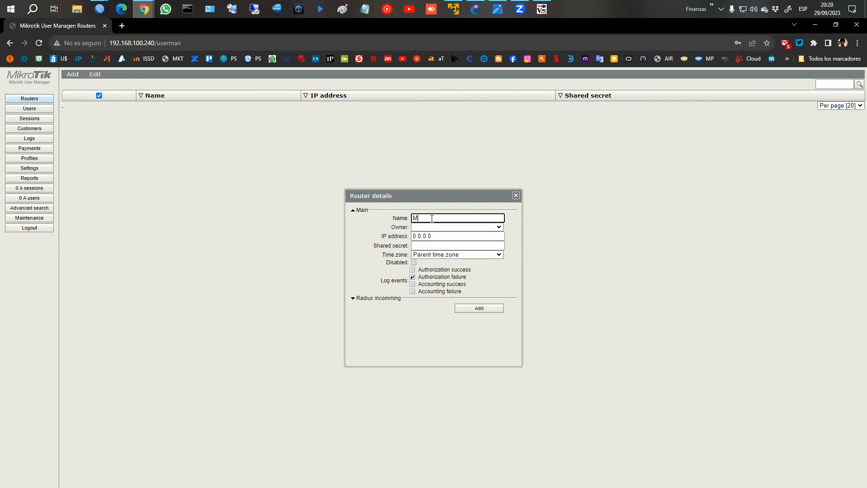
text(Mikrotik)
click(436, 227)
click(432, 240)
click(446, 227)
click(445, 227)
click(442, 227)
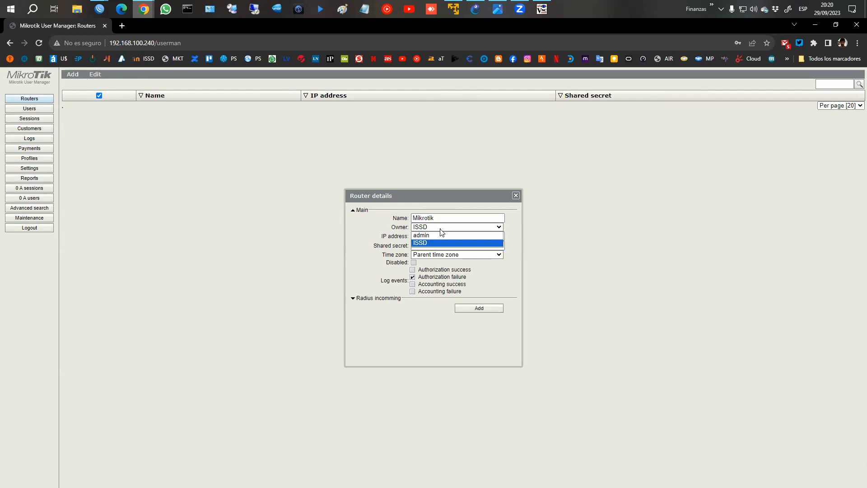
click(484, 235)
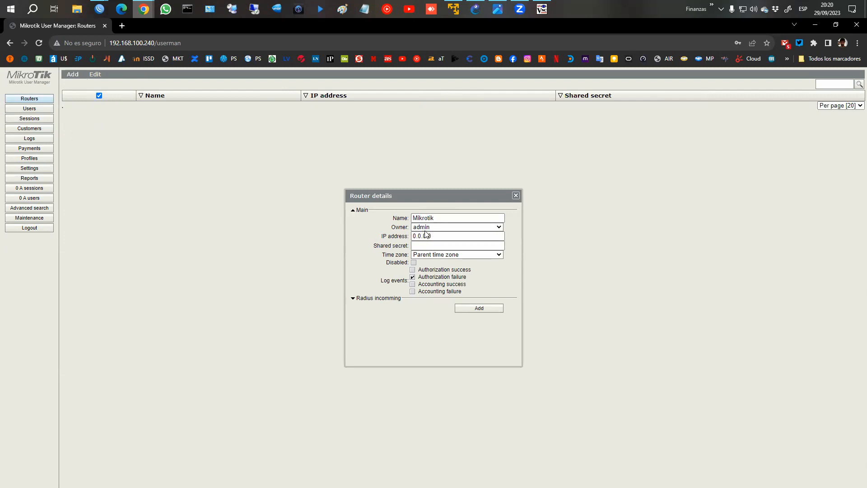
Give the router IP 127.0.0.1 and a shared secret, and save it.
drag(465, 236, 344, 231)
text(127)
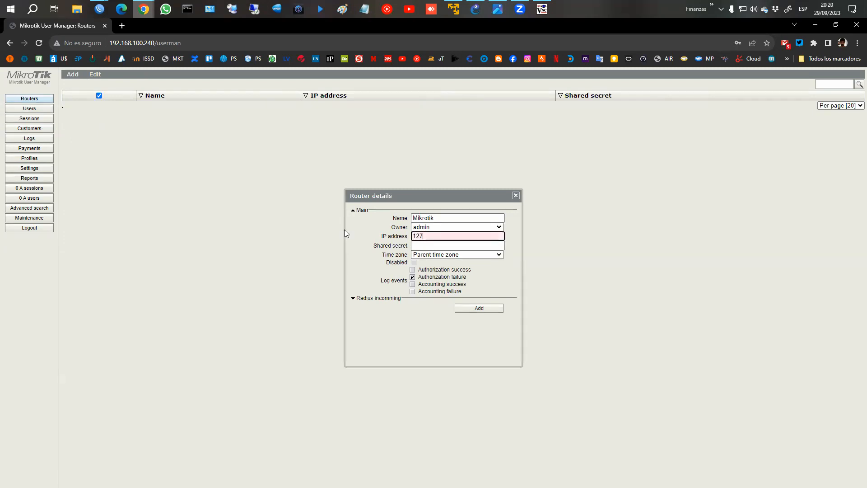
text(.0.0.1)
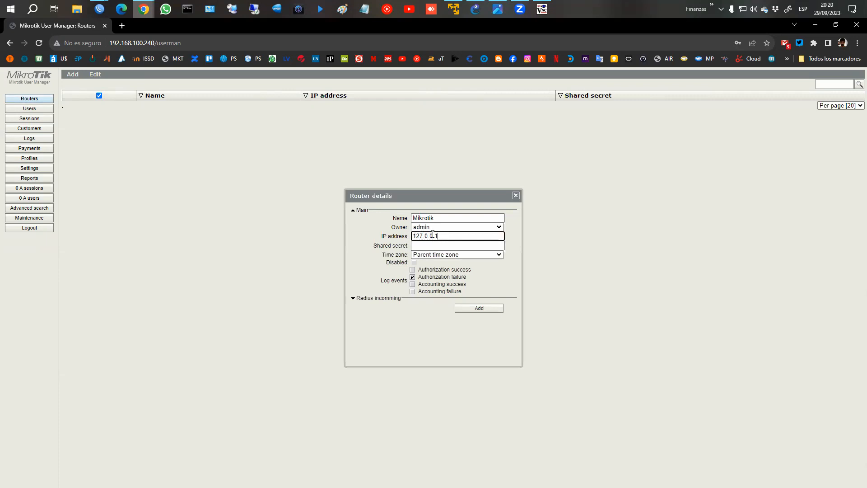
click(431, 245)
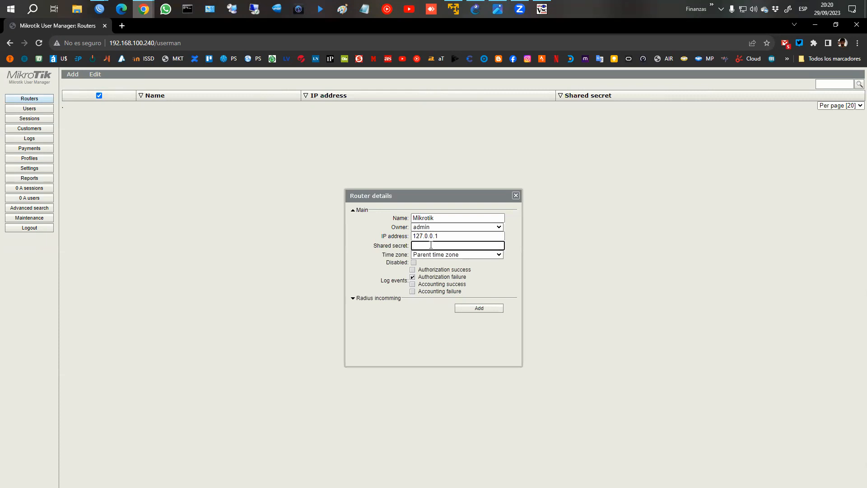
text(123456)
click(492, 310)
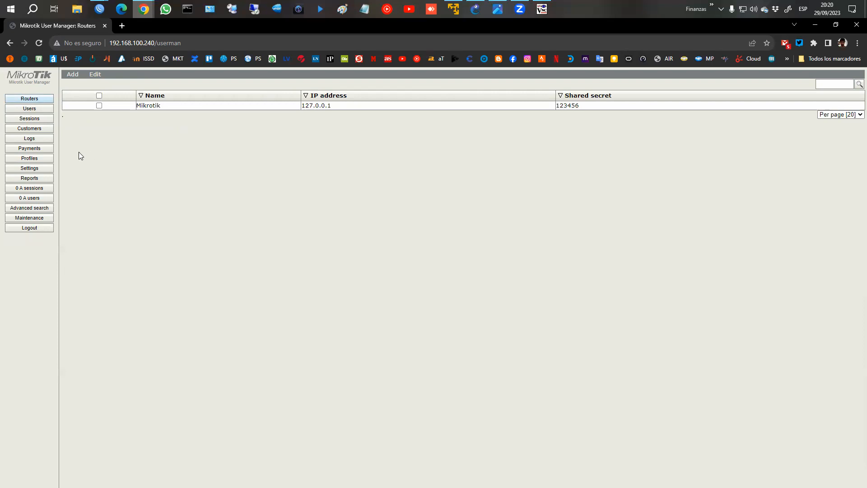
click(30, 159)
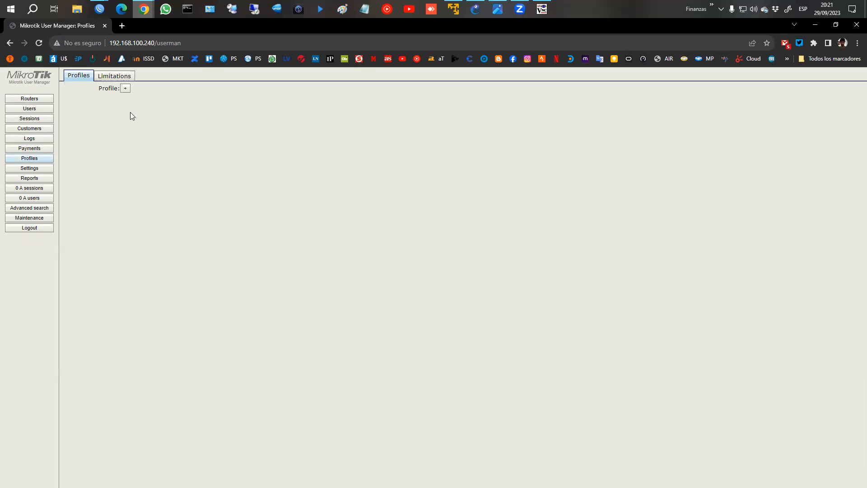
Open a new limitation form from Profiles > Limitations.
click(112, 76)
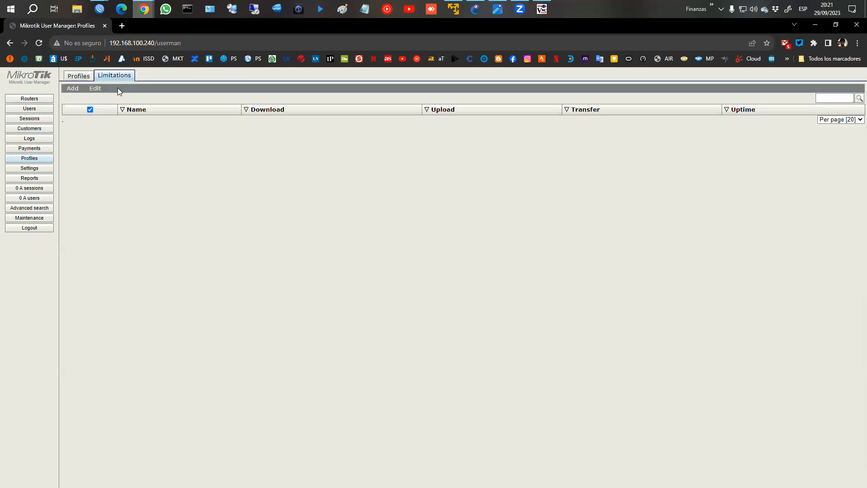
click(75, 98)
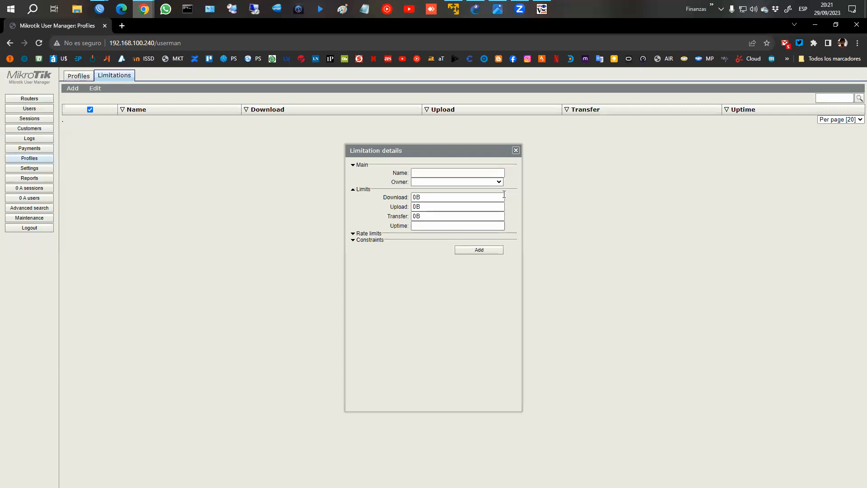
click(516, 151)
click(29, 150)
click(29, 159)
click(81, 76)
click(115, 77)
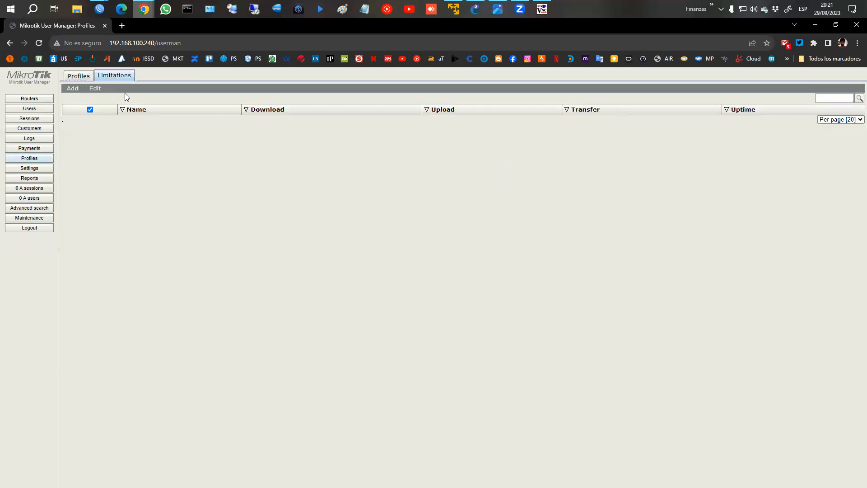
click(75, 98)
Name the limitation 3m/5m, owned by clase6, and expand its Rate limits and Constraints sections.
click(415, 172)
text(3m/5m)
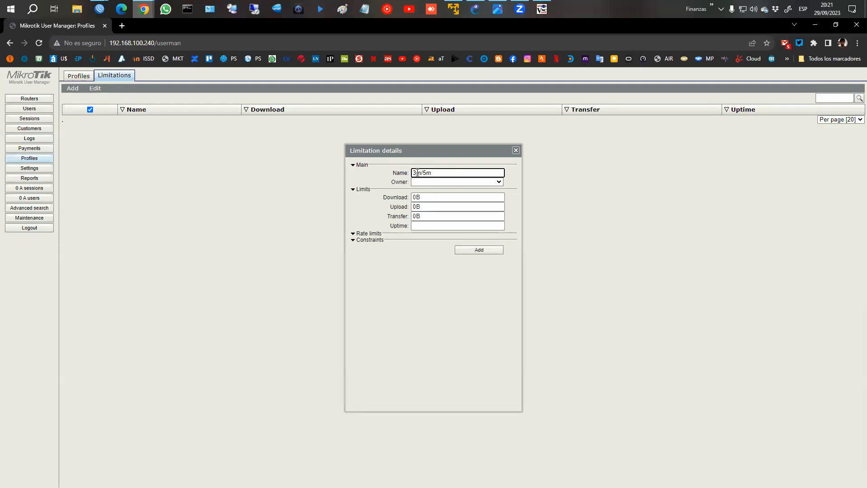
click(432, 182)
click(429, 190)
click(433, 182)
click(426, 198)
key(Tab)
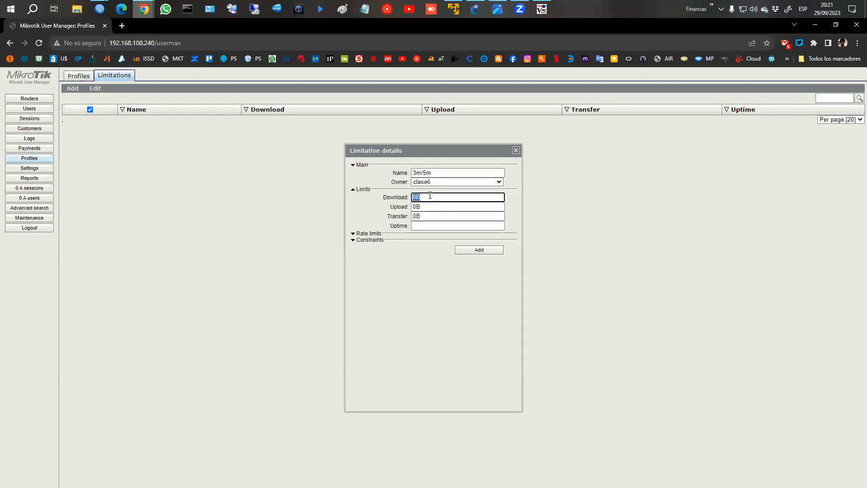
click(373, 233)
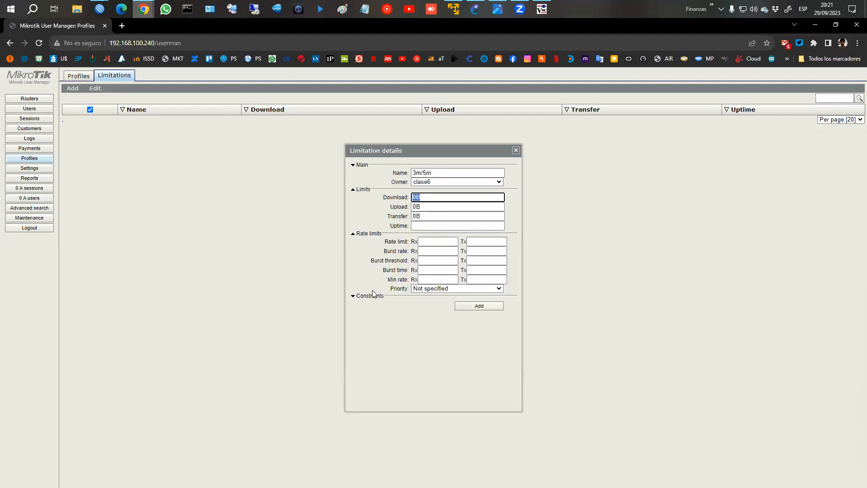
click(371, 296)
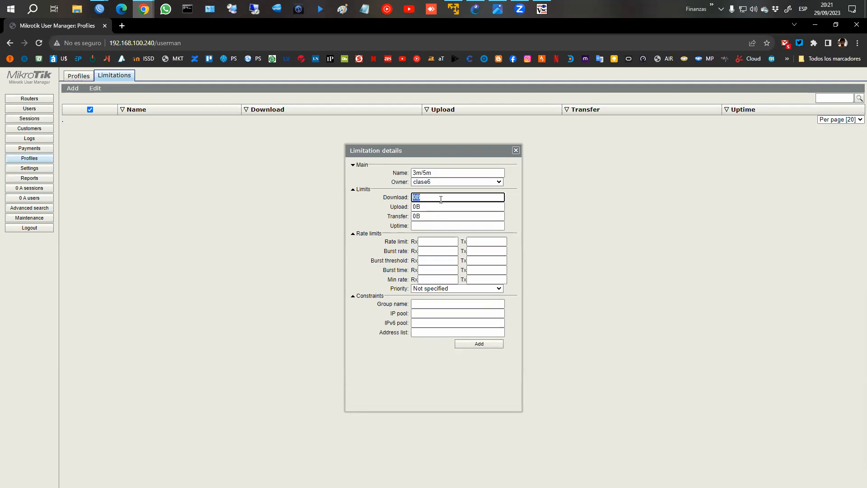
click(421, 216)
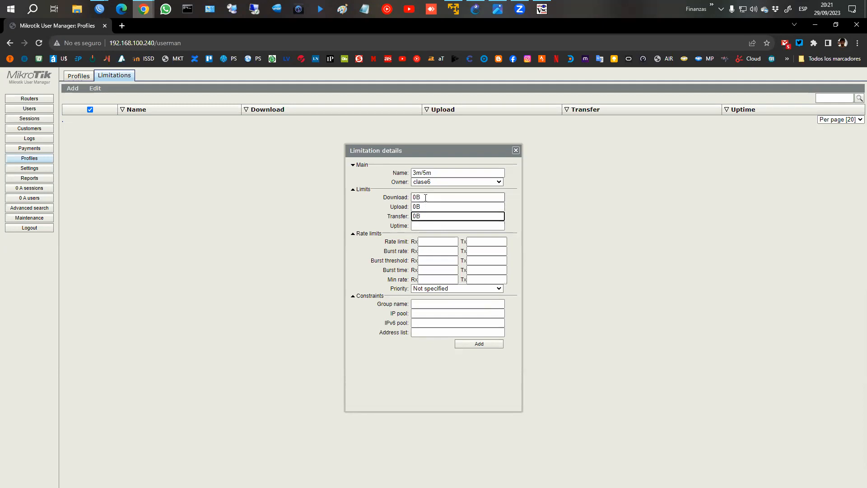
double_click(403, 198)
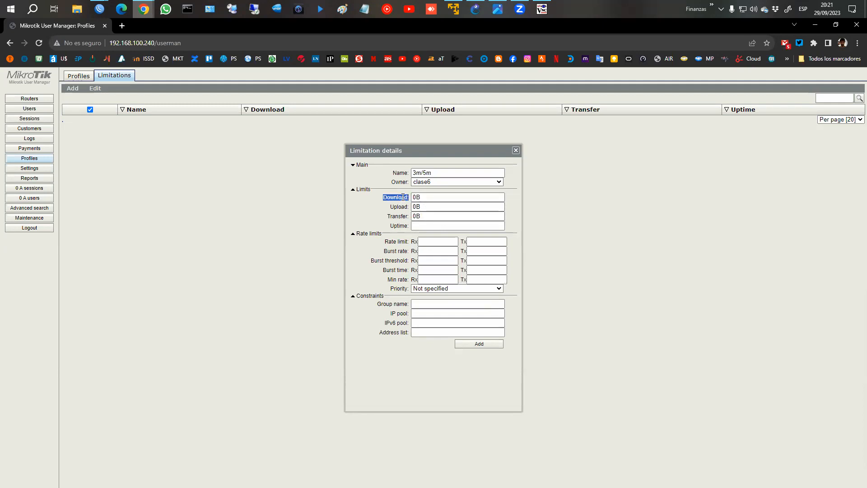
double_click(398, 206)
double_click(396, 216)
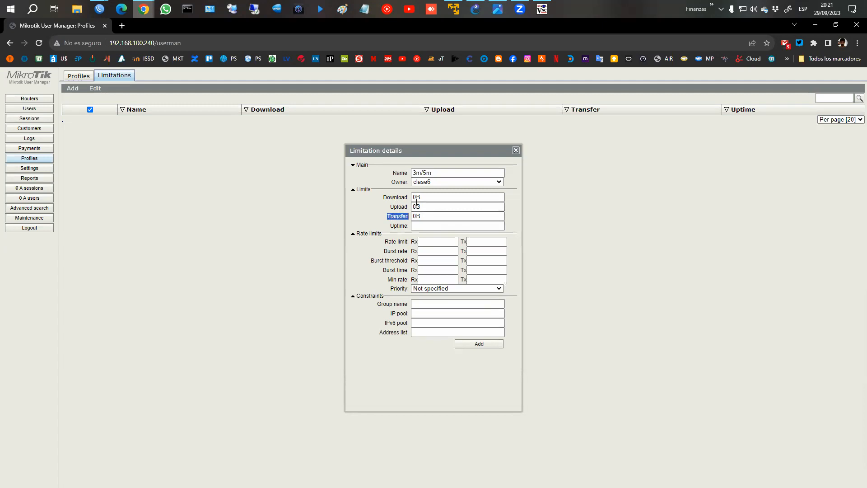
click(399, 225)
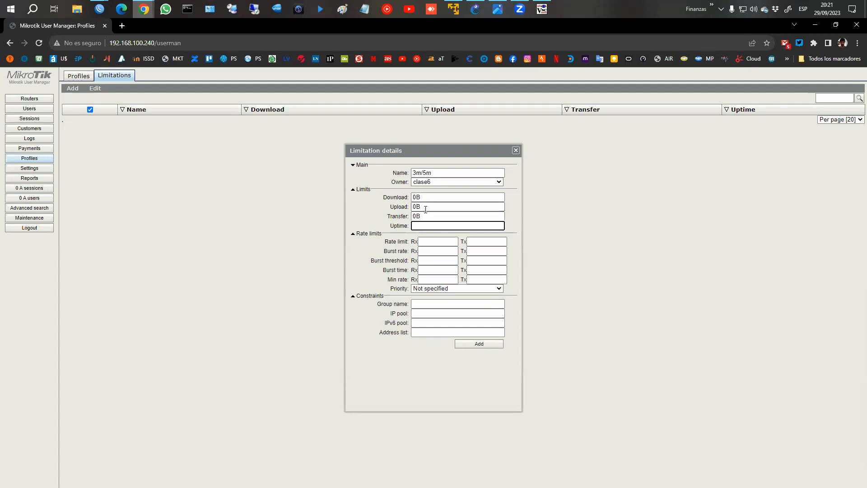
Set rate limit Rx 3m and Tx 5m, leave priority Not specified, and save.
click(431, 242)
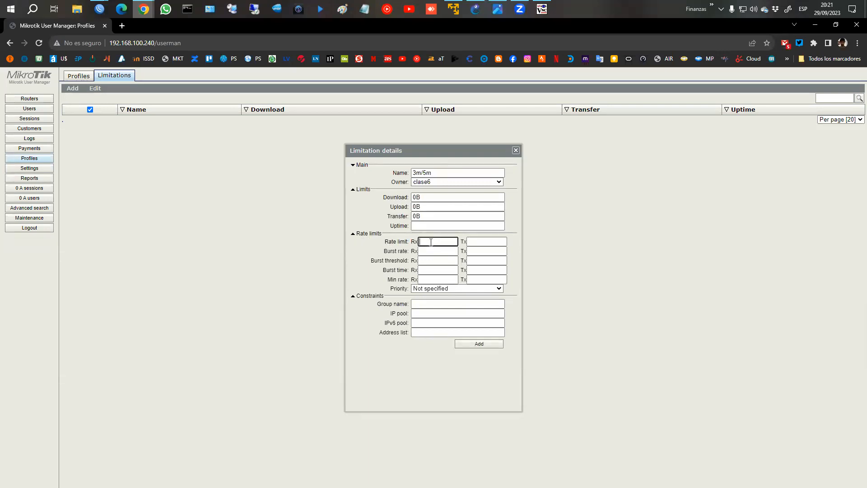
text(3m)
key(Tab)
text(5m)
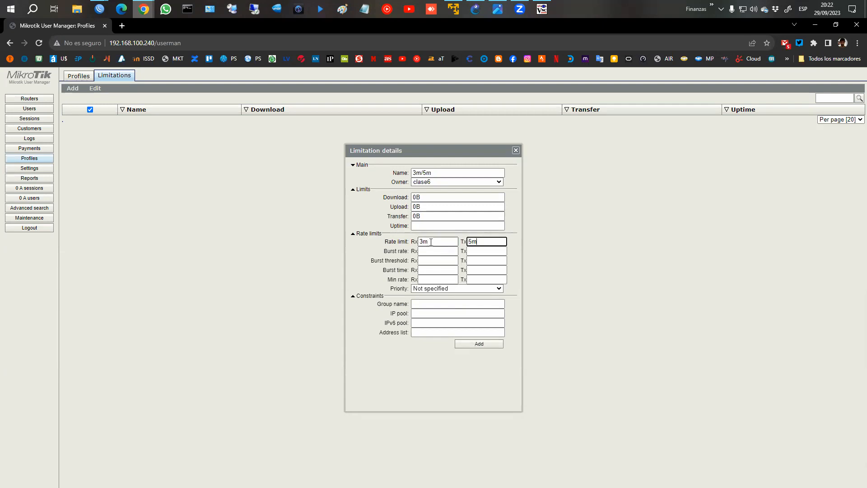
drag(384, 251, 414, 280)
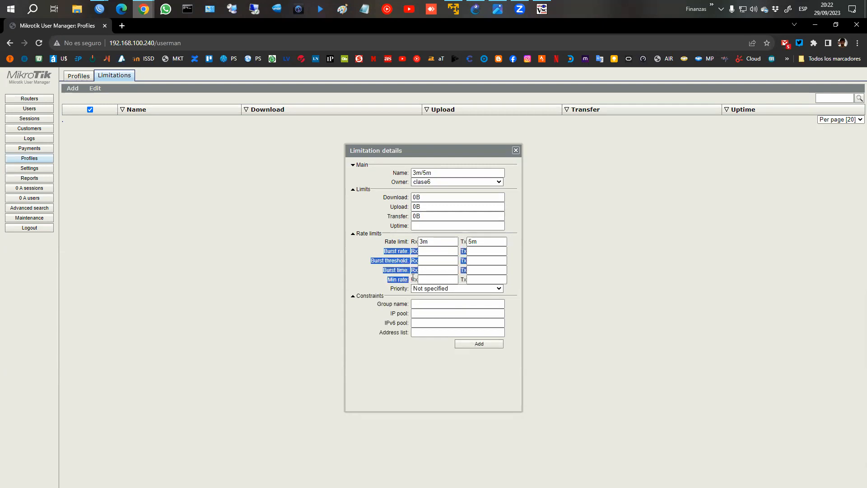
click(400, 271)
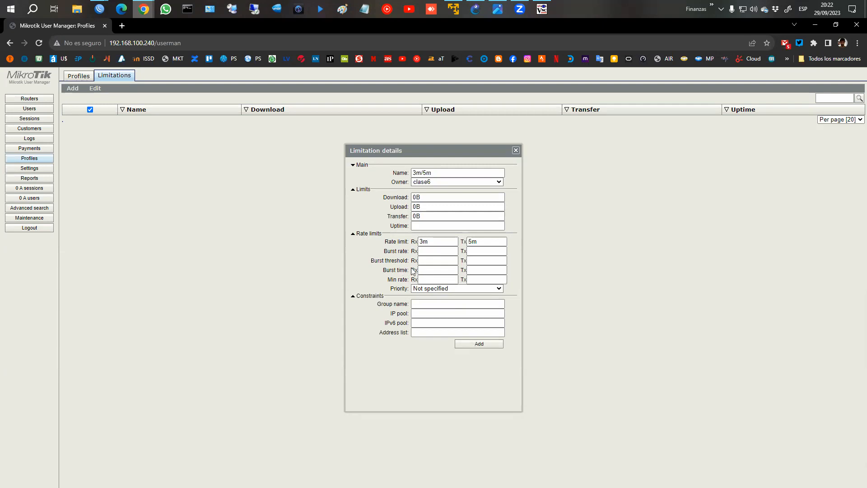
click(436, 290)
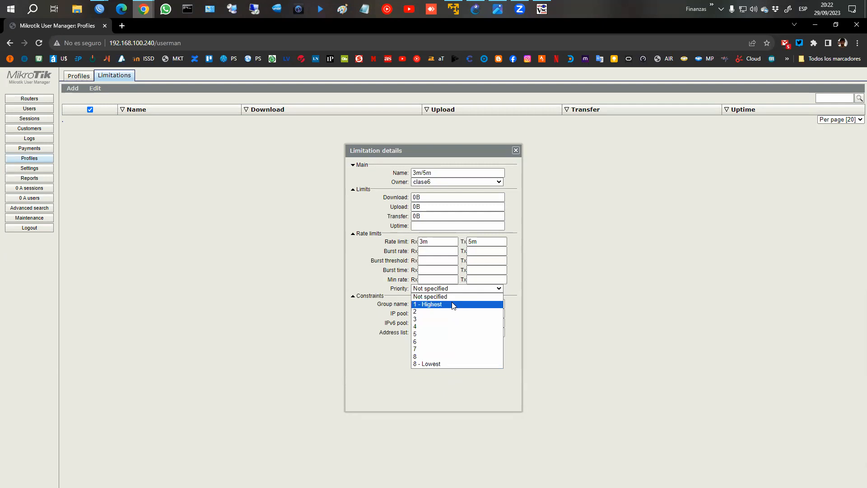
click(565, 369)
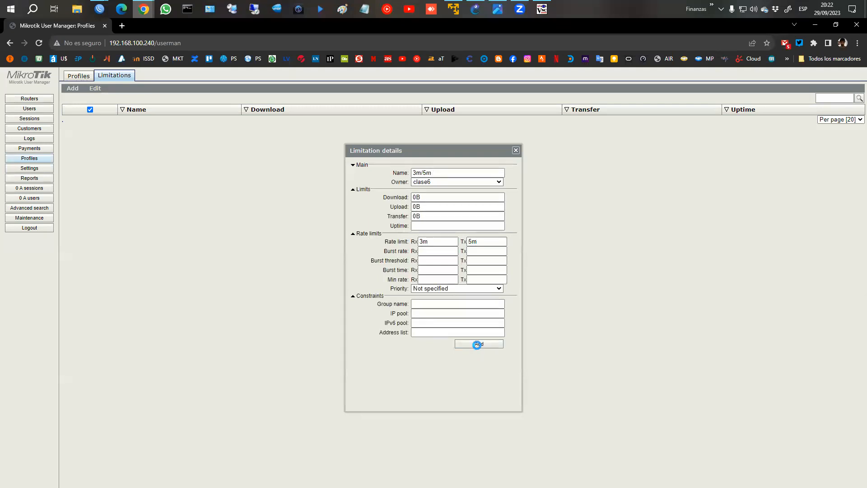
click(480, 344)
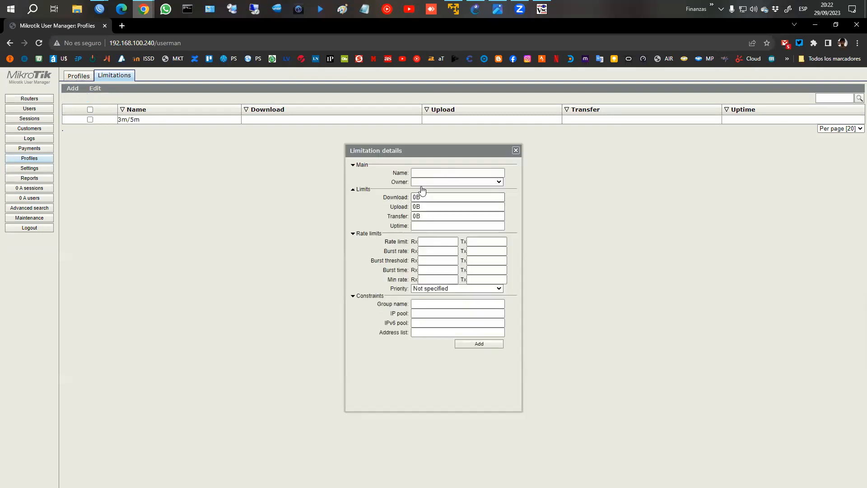
Add a limitation named 5m/10m with a 5m receive and 10m transmit rate limit.
click(423, 173)
text(5m/10m)
click(421, 241)
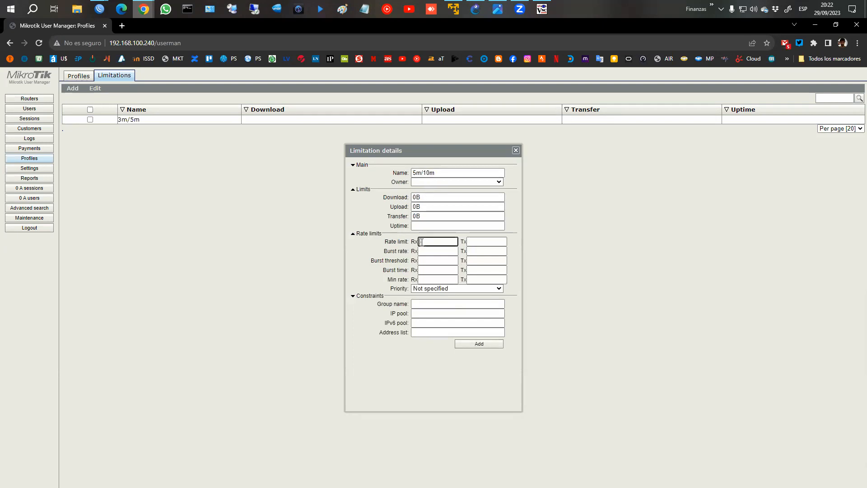
text(5m)
key(Tab)
text(10m)
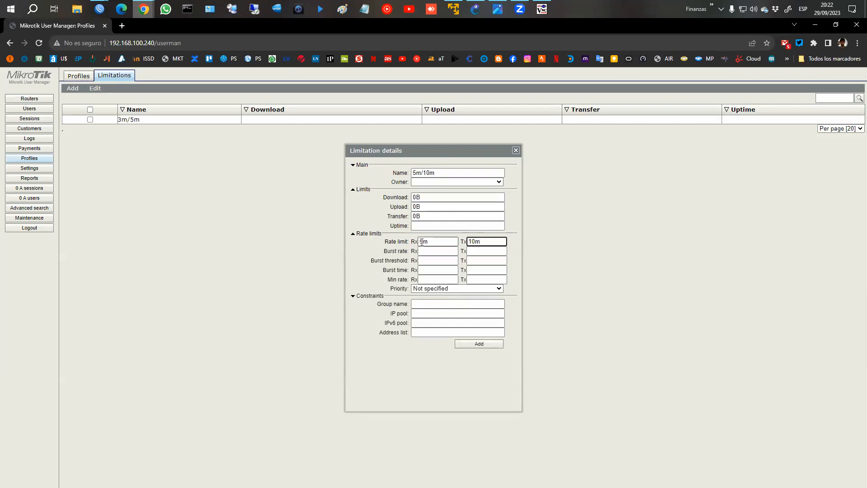
click(479, 344)
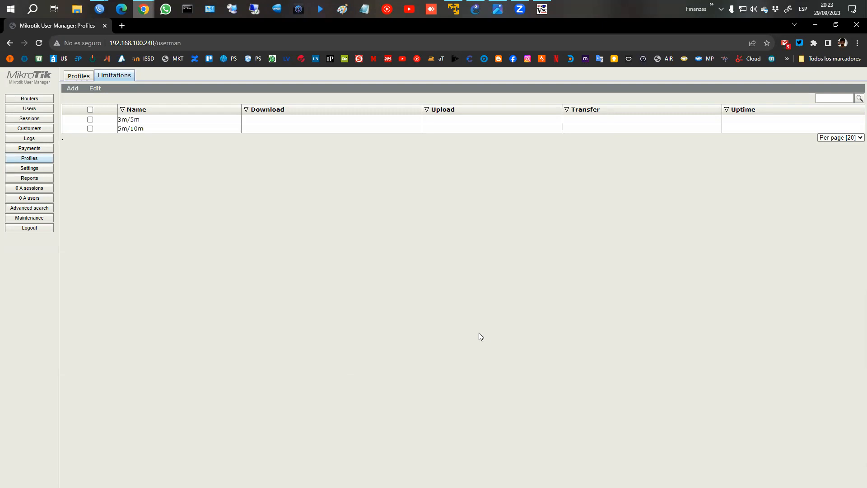
click(78, 77)
Create a profile named 5M, leaving shared users as not used.
click(127, 88)
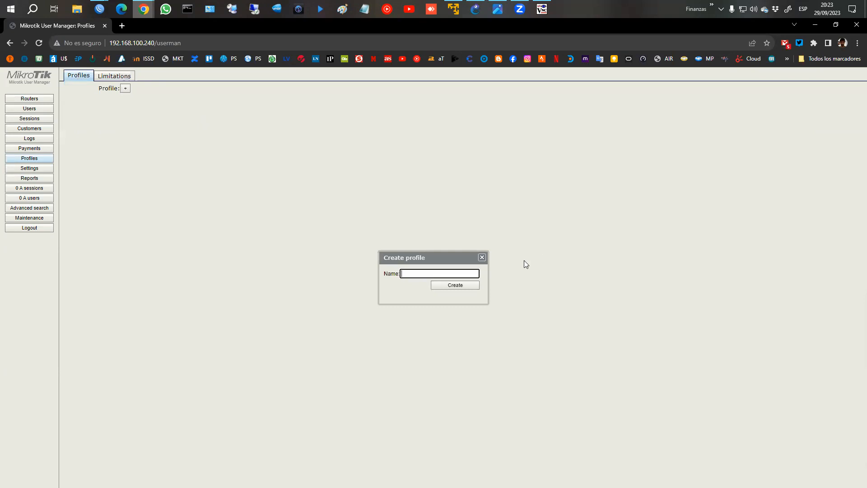
text(5M)
click(459, 286)
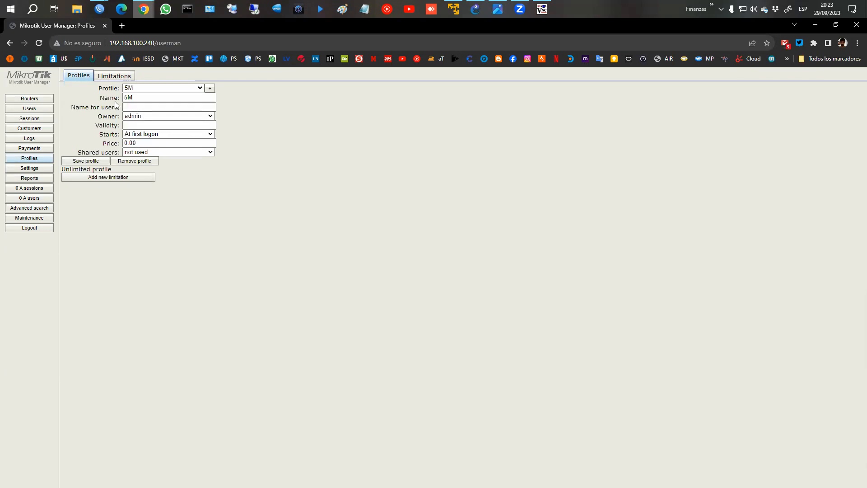
click(133, 107)
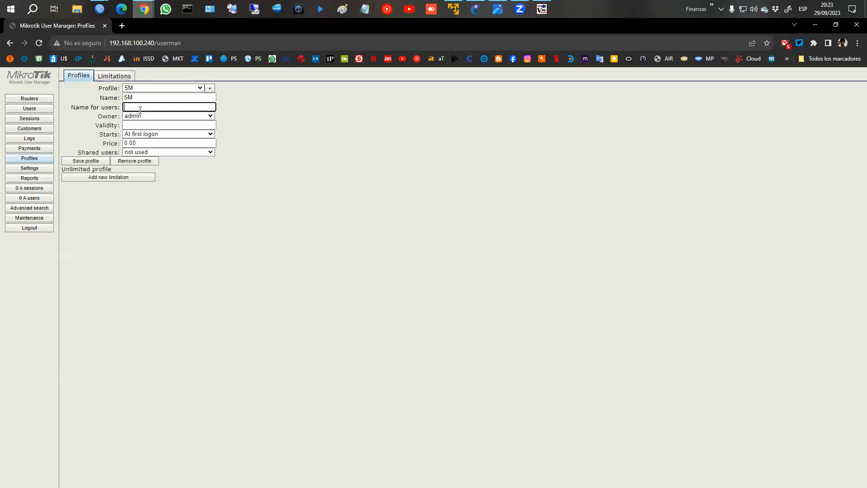
click(82, 159)
click(153, 154)
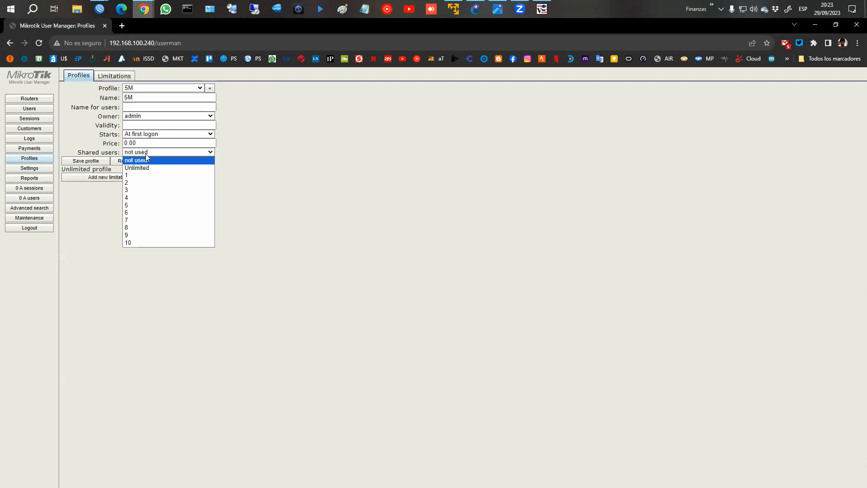
click(167, 160)
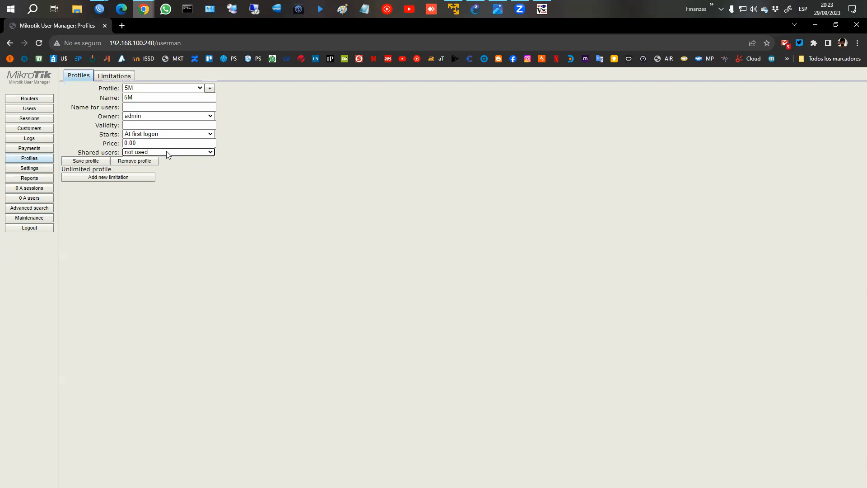
click(167, 154)
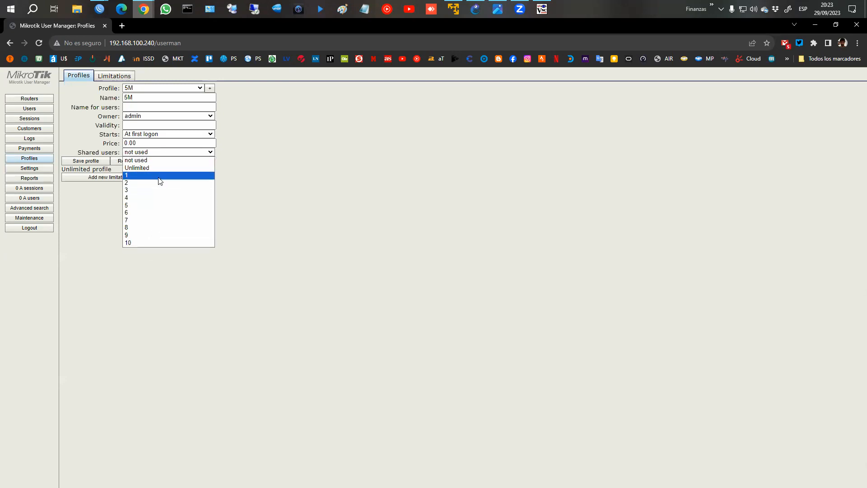
click(144, 128)
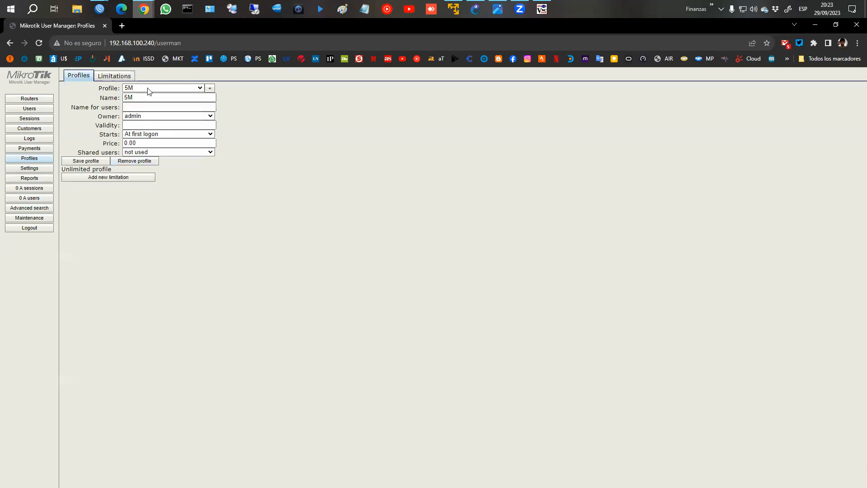
Attach the 3m/5m limitation to the 5M profile.
click(106, 179)
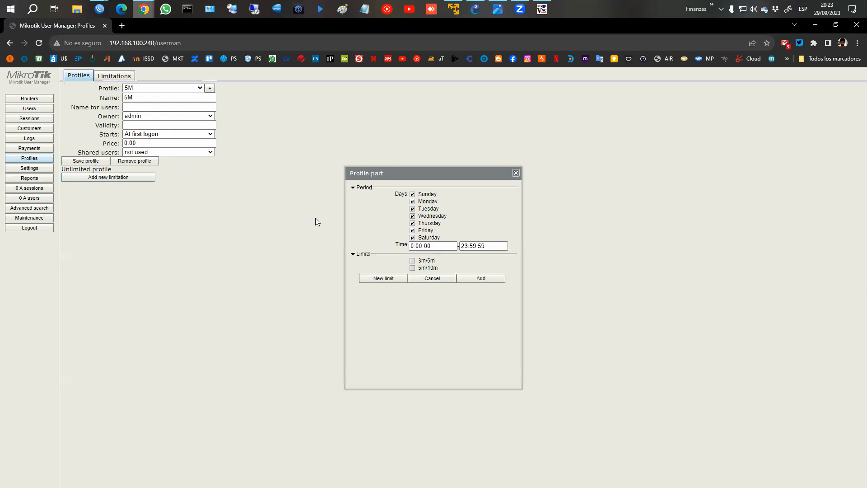
click(413, 261)
click(366, 190)
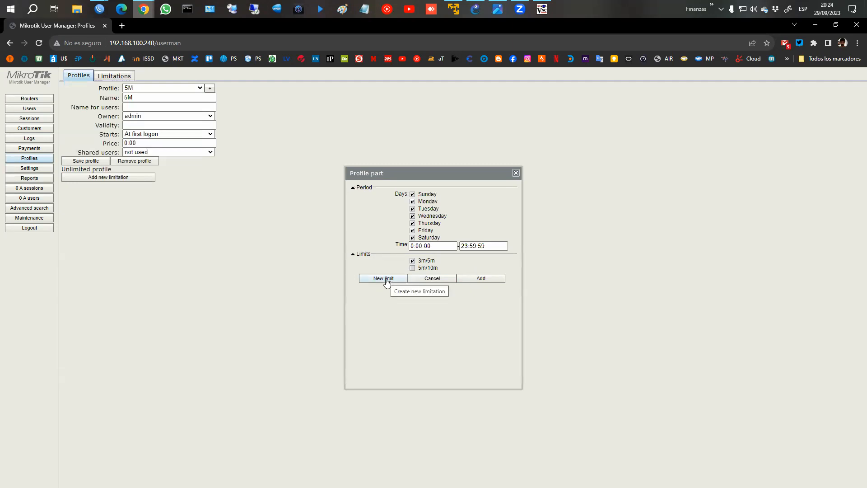
click(473, 278)
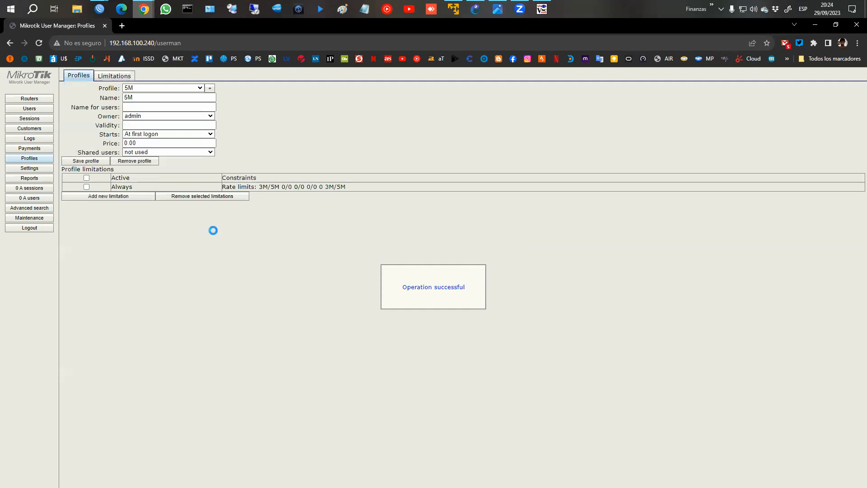
Create a 10M profile and attach the 5m/10m limitation to it.
click(209, 88)
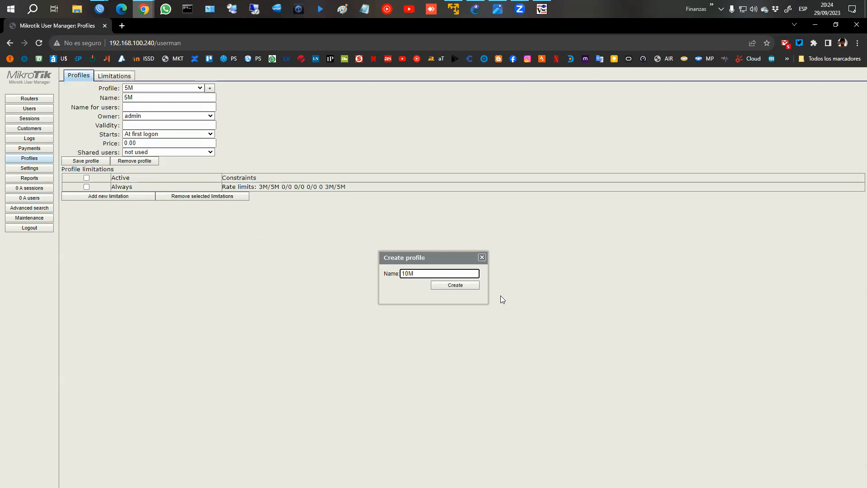
click(472, 286)
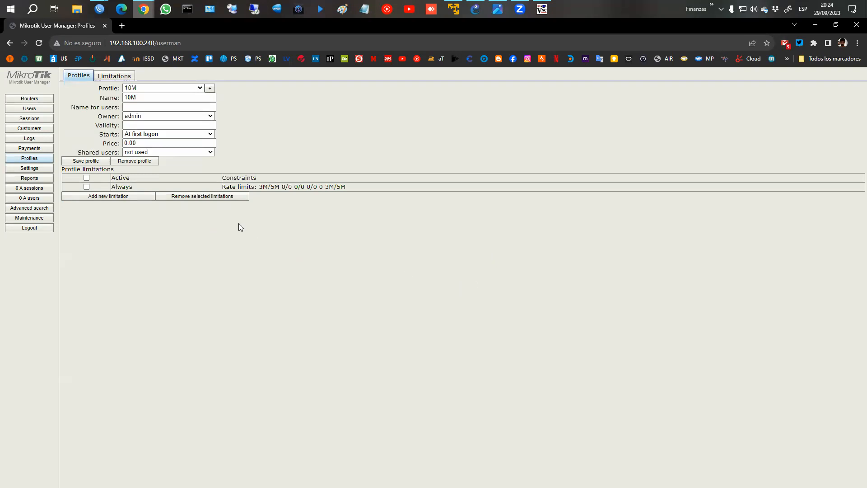
click(117, 197)
click(412, 268)
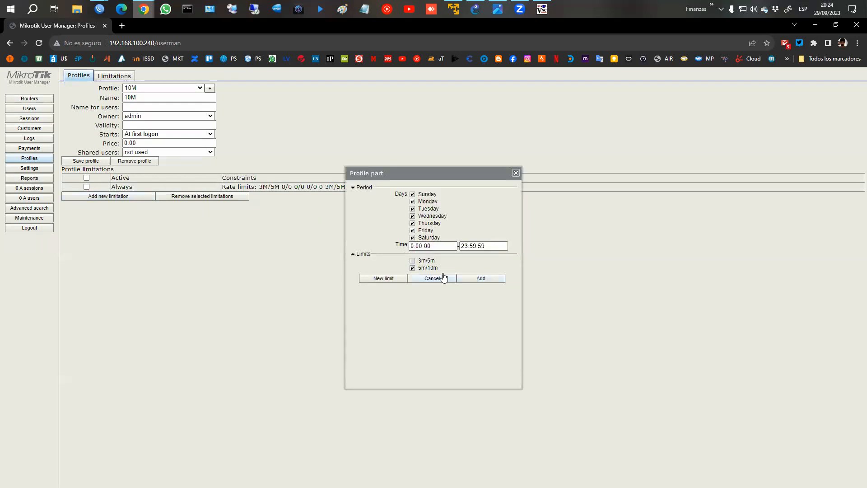
click(461, 277)
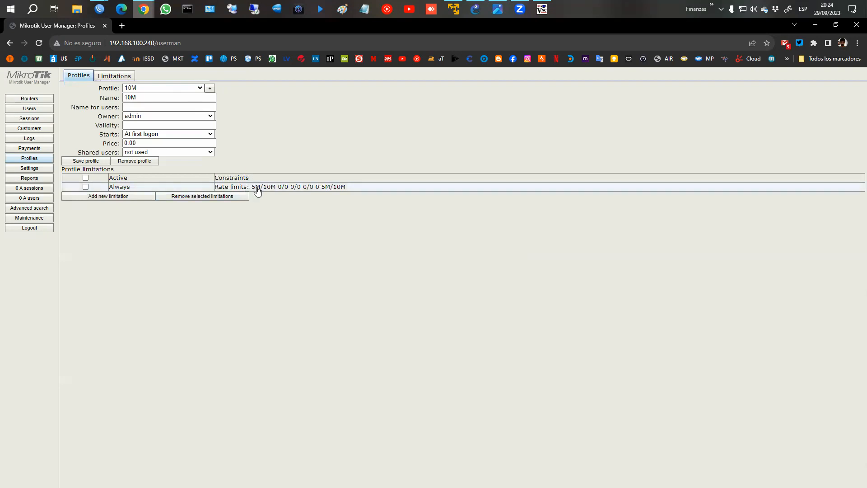
Switch between the 5M and 10M profiles to check their limits, then go to Users.
click(200, 88)
click(188, 99)
click(200, 88)
click(195, 107)
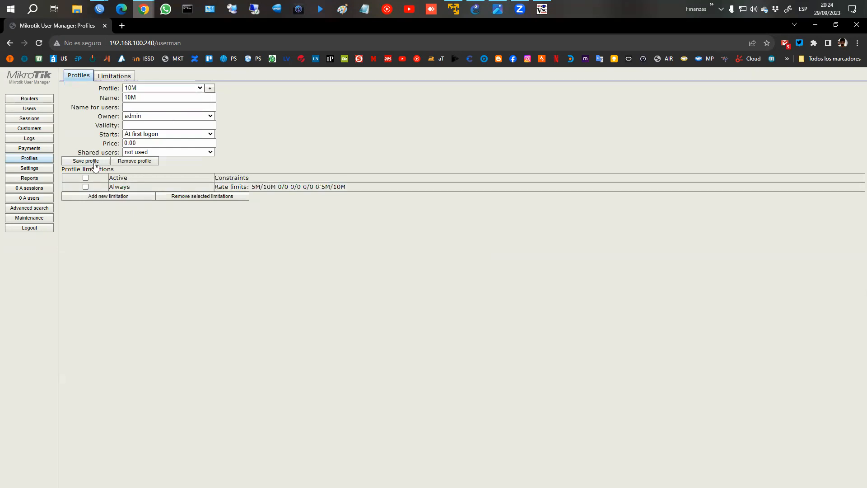
click(200, 88)
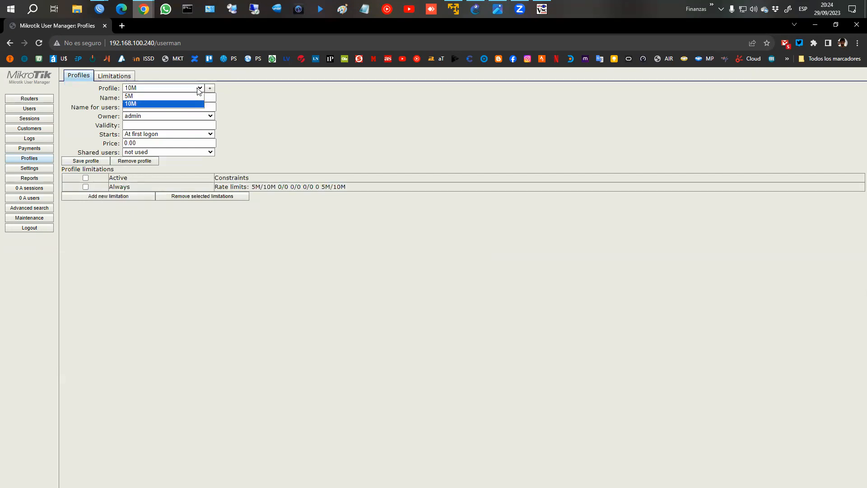
click(188, 98)
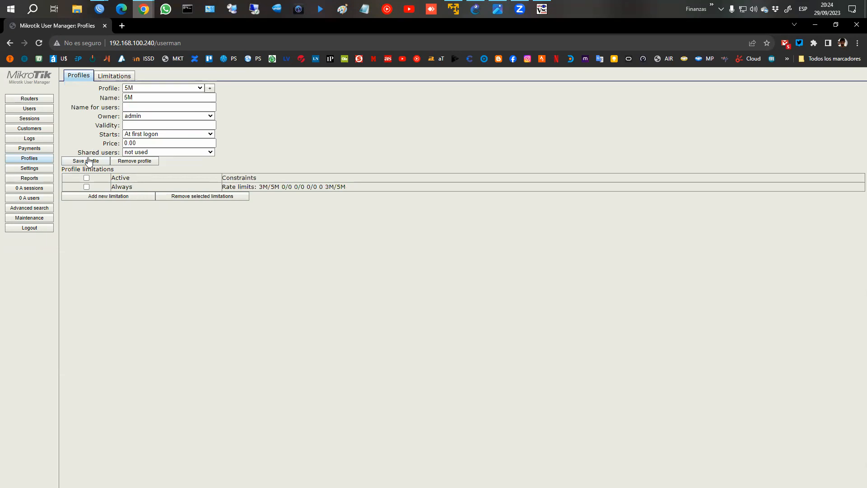
click(36, 158)
click(30, 108)
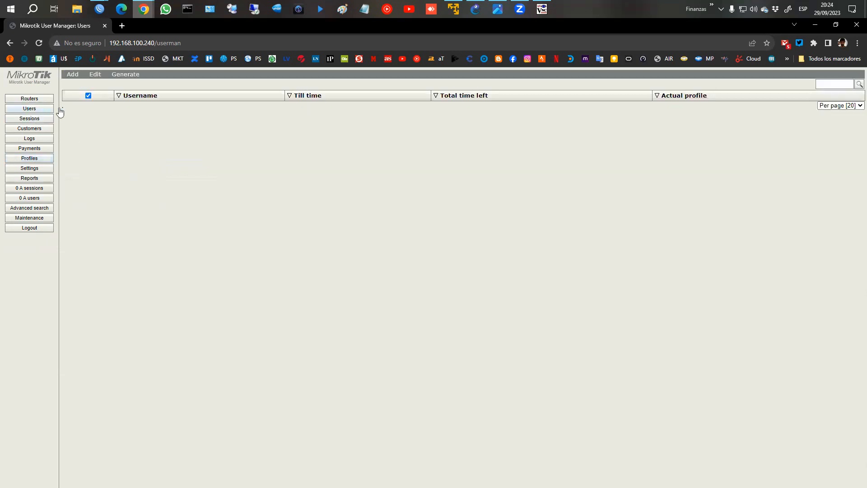
Add a single user usuario4 with a password and the 5M profile assigned.
click(73, 74)
click(75, 85)
click(417, 195)
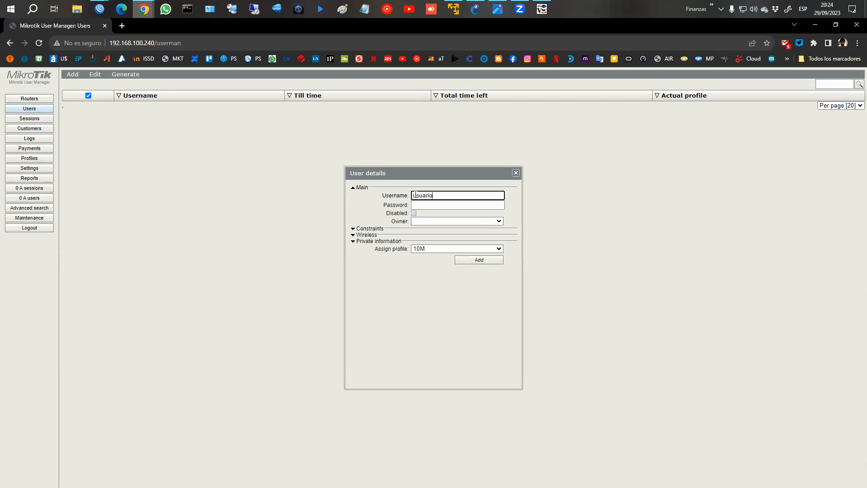
text(usuario4)
key(Tab)
text(123)
click(420, 248)
click(423, 264)
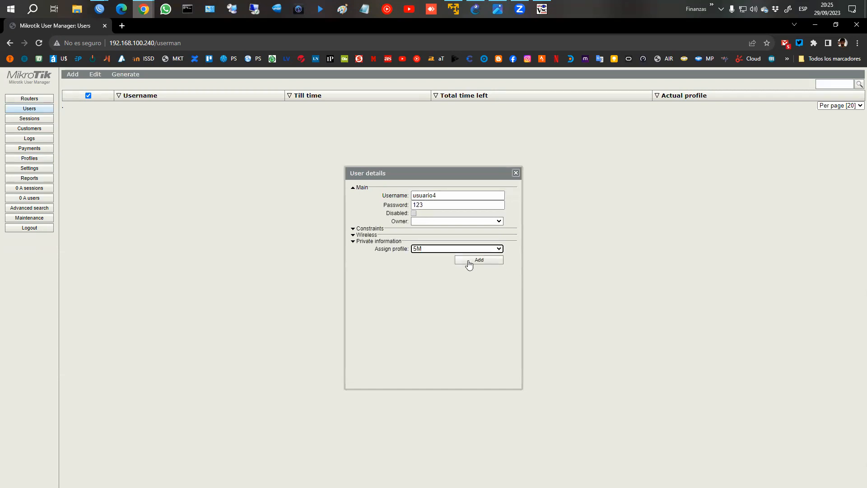
click(473, 259)
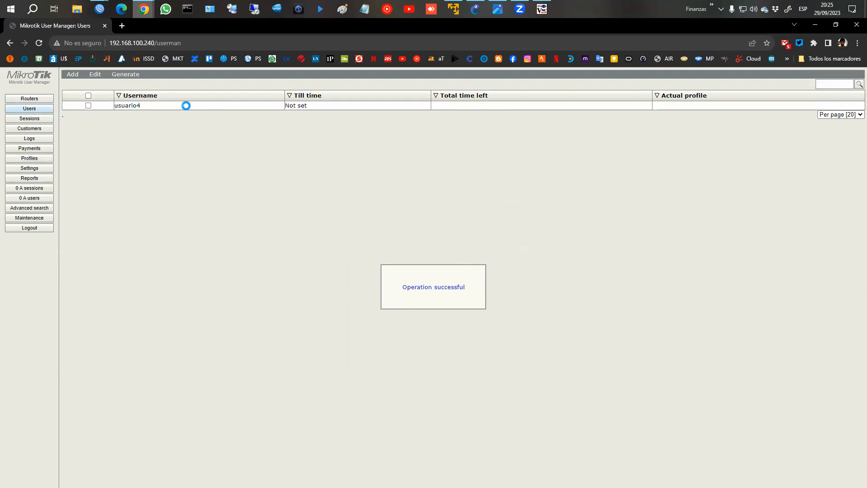
click(99, 8)
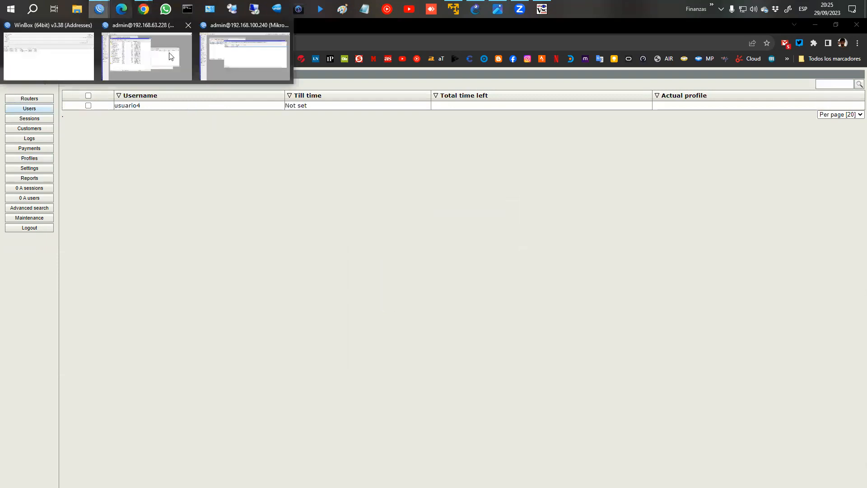
Check WinBox's hotspot Active and Users tabs for usuario4's session at 10.5.50.254.
click(250, 61)
click(389, 125)
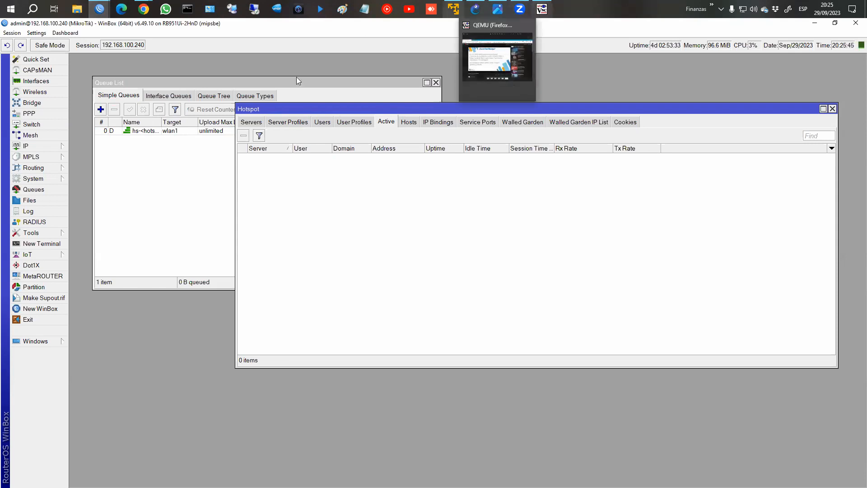
mouse_move(144, 9)
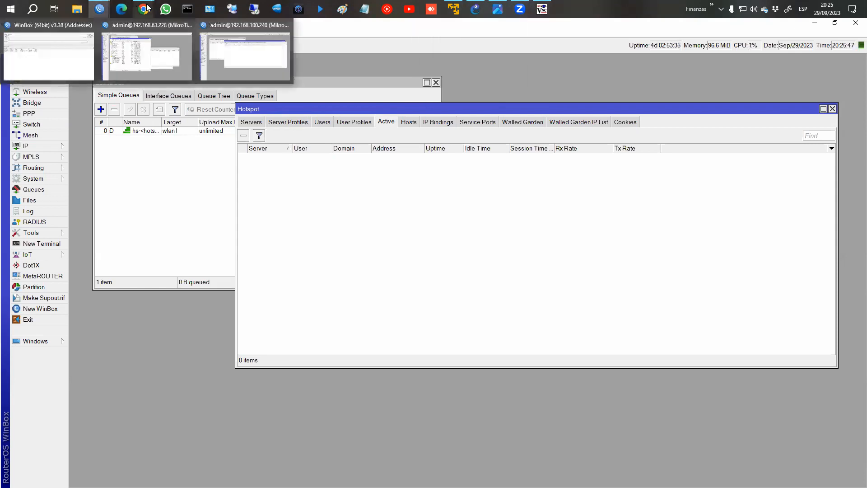
click(217, 63)
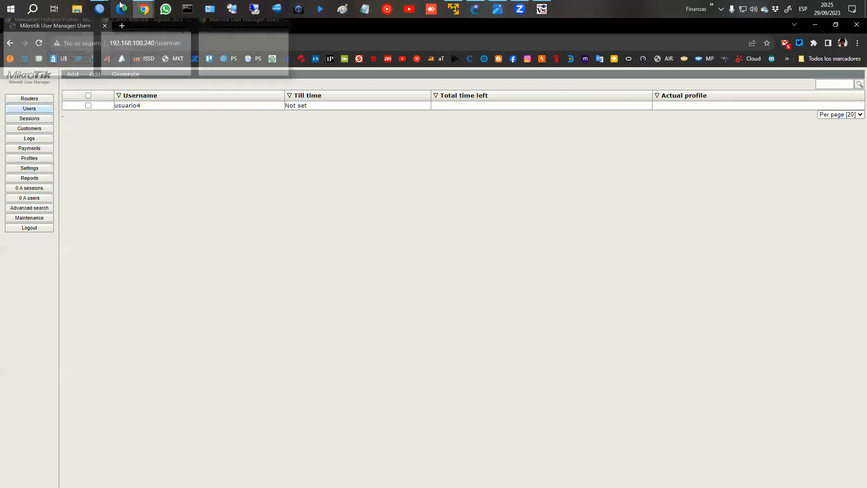
mouse_move(99, 9)
click(246, 57)
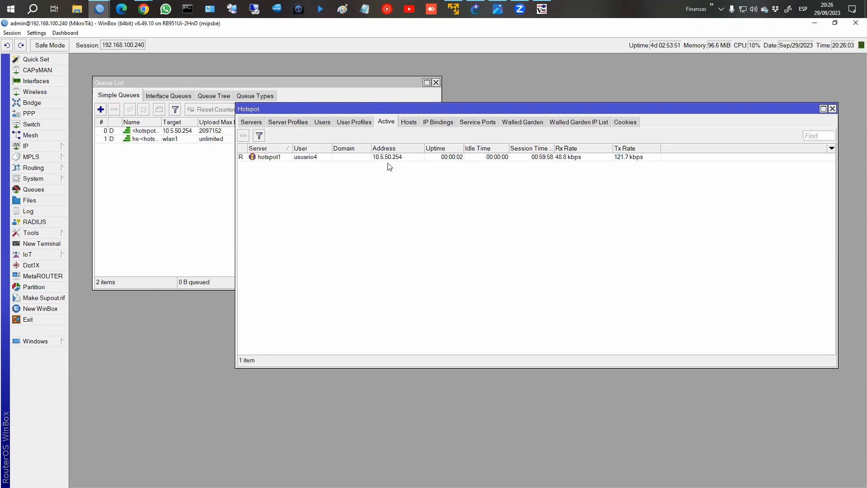
click(319, 123)
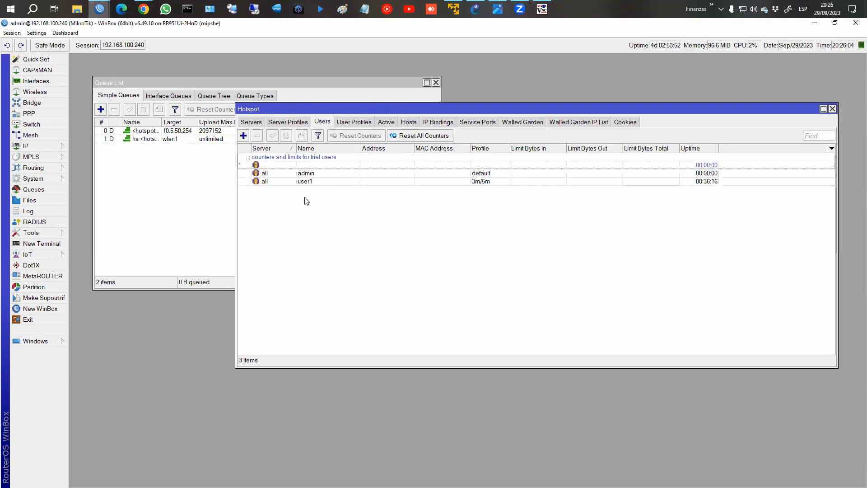
click(388, 128)
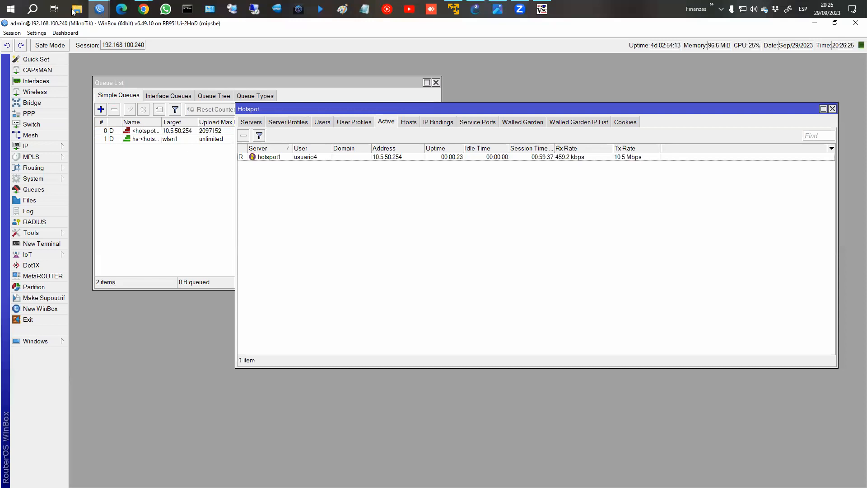
mouse_move(99, 9)
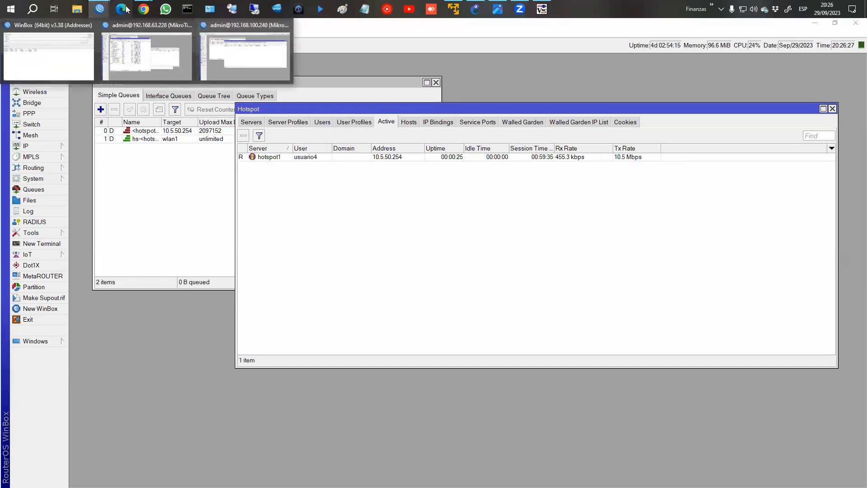
mouse_move(143, 9)
click(237, 50)
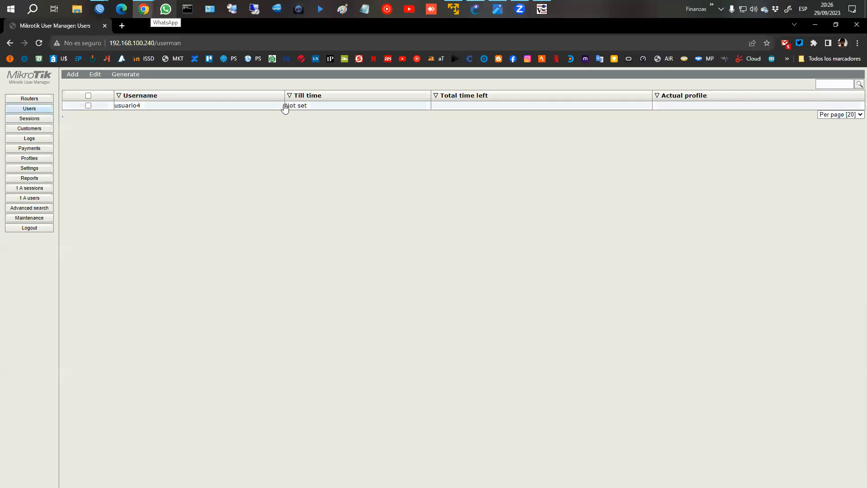
click(267, 105)
click(429, 261)
click(431, 264)
click(430, 264)
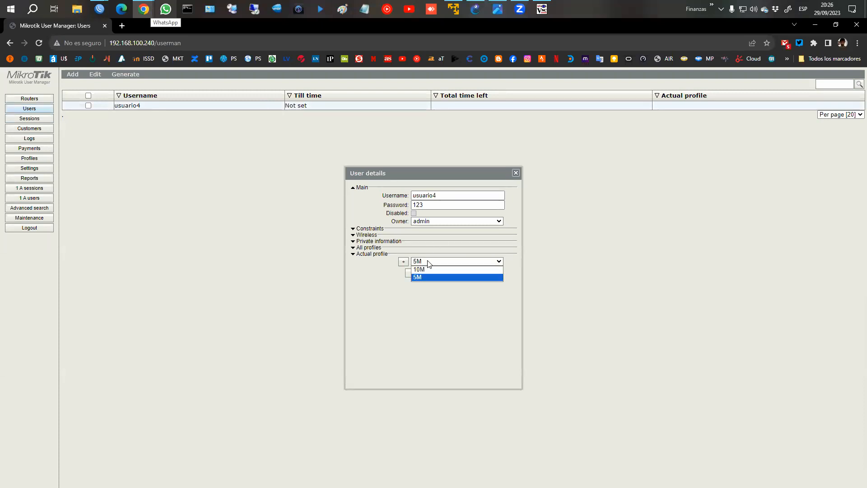
click(419, 277)
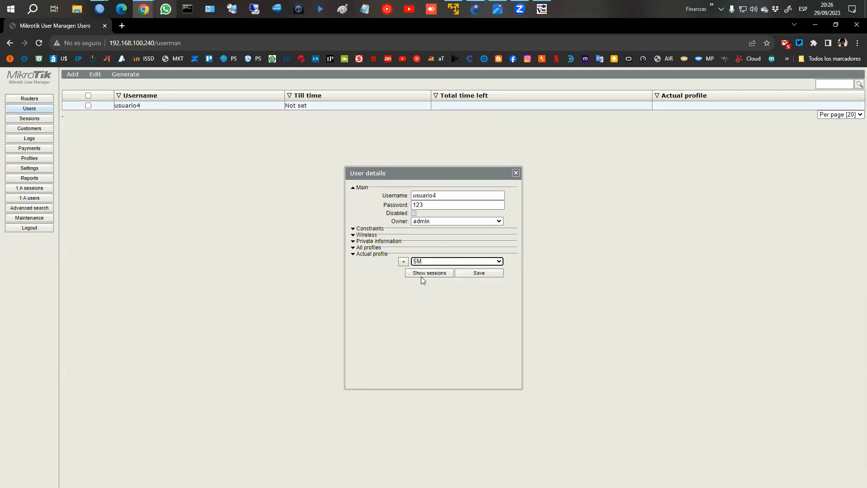
click(470, 274)
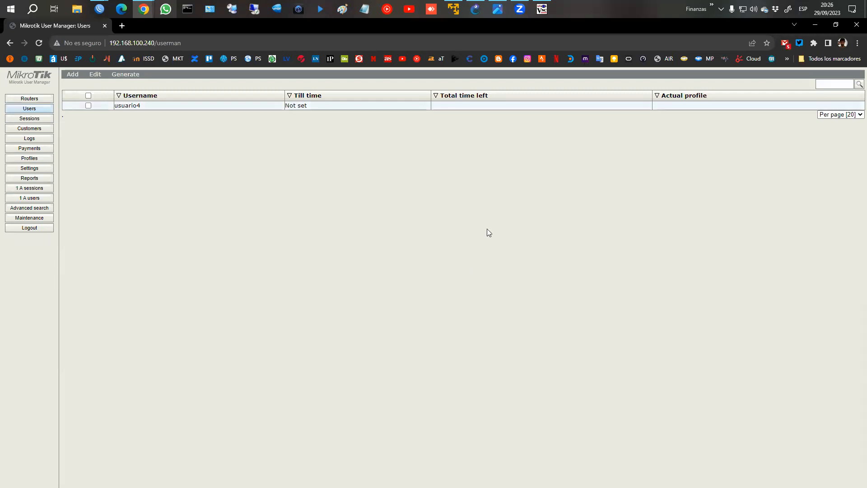
mouse_move(99, 8)
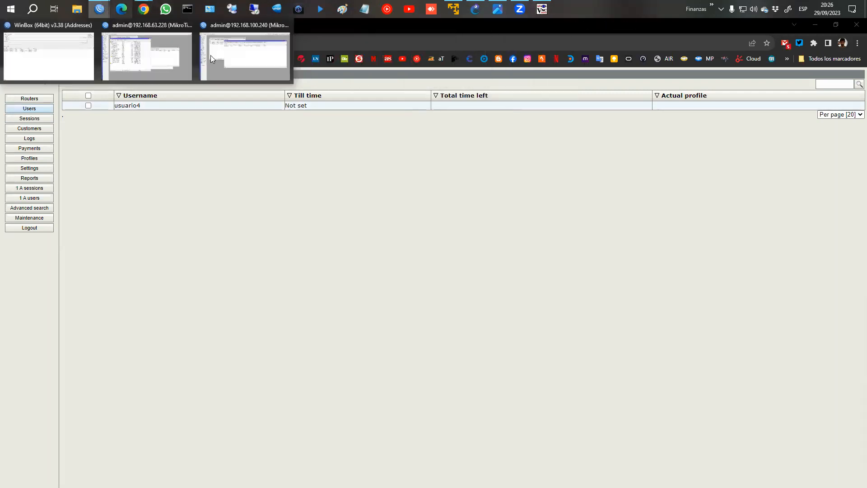
click(212, 58)
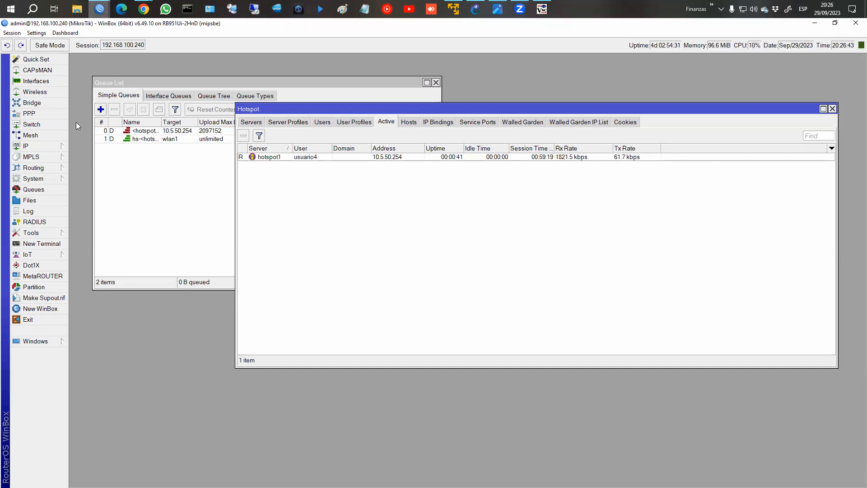
Expose the queue's 2097152 upload and 10485760 download limits beside the active session.
drag(367, 110, 347, 187)
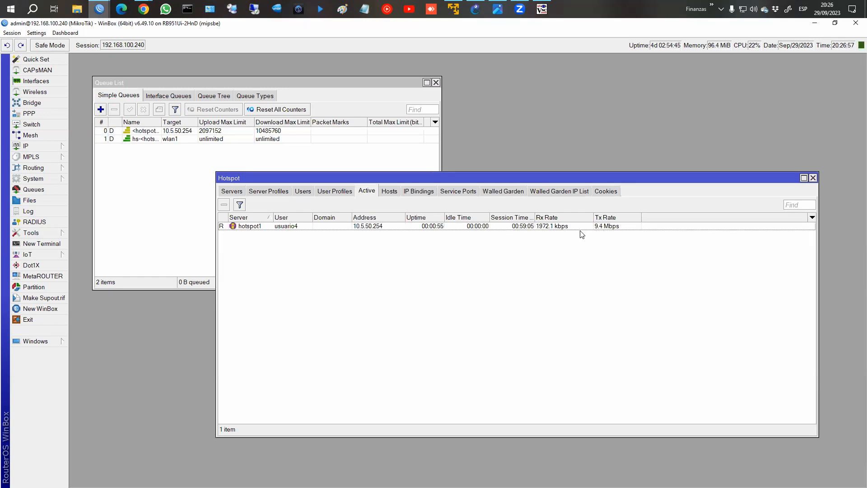
click(555, 226)
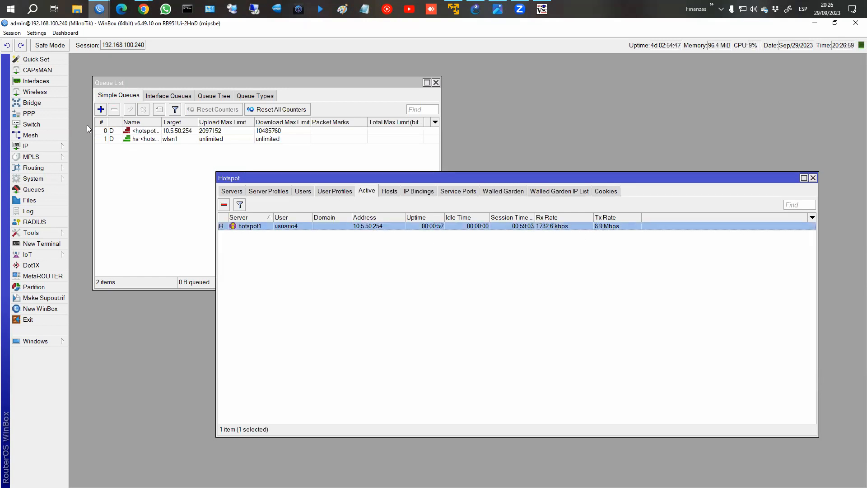
mouse_move(143, 9)
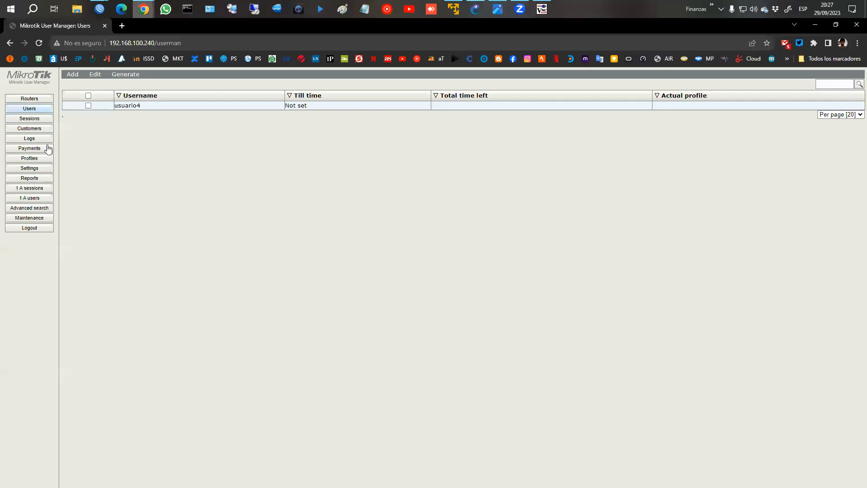
Activate the 5M profile's Always 3M/5M limitation, keeping admin as owner, then open usuario4.
click(35, 159)
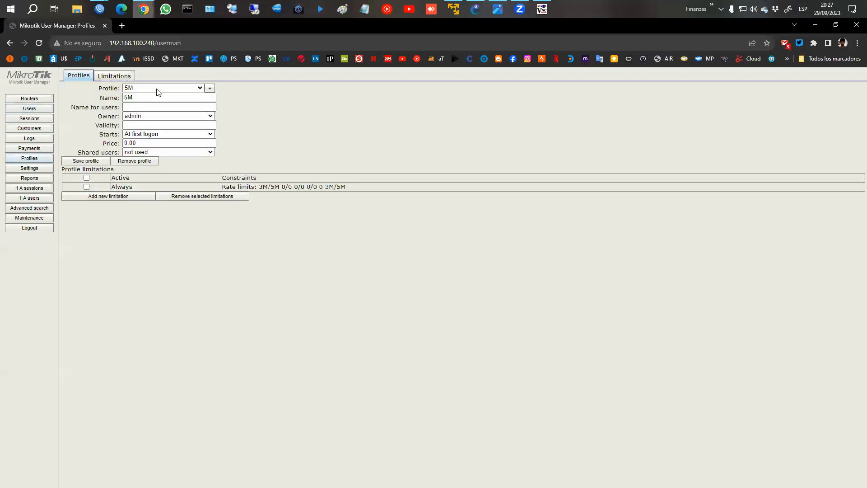
click(202, 89)
click(191, 96)
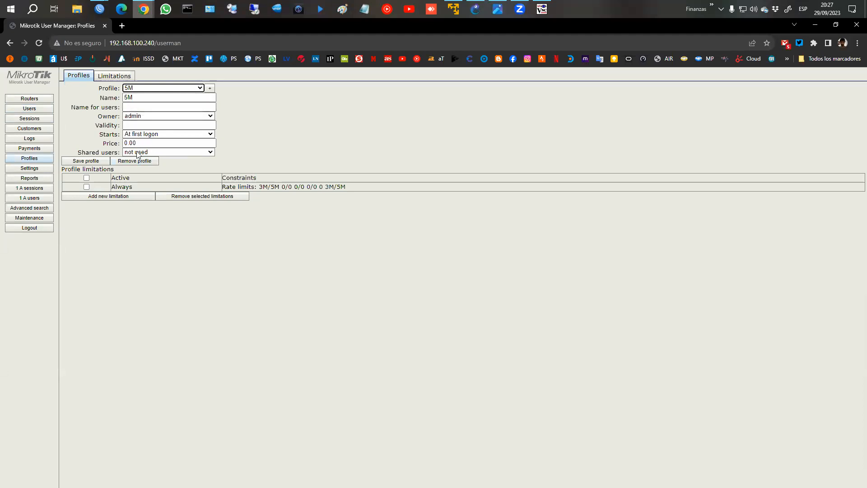
click(86, 177)
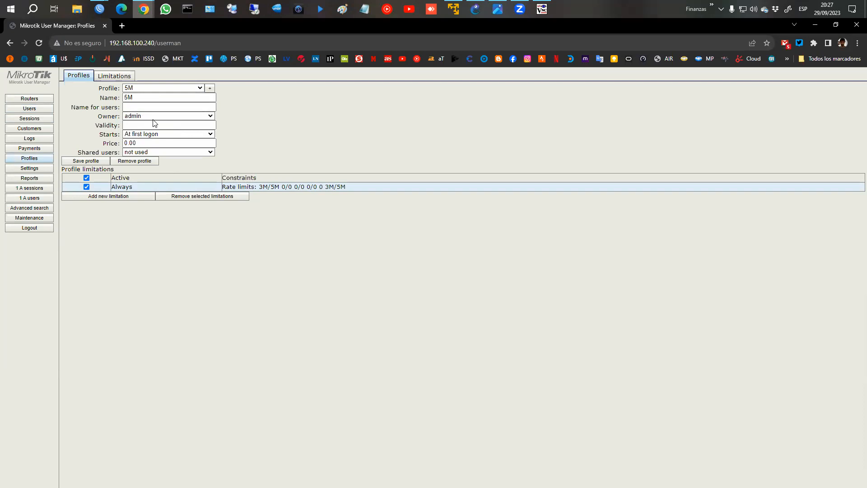
click(210, 117)
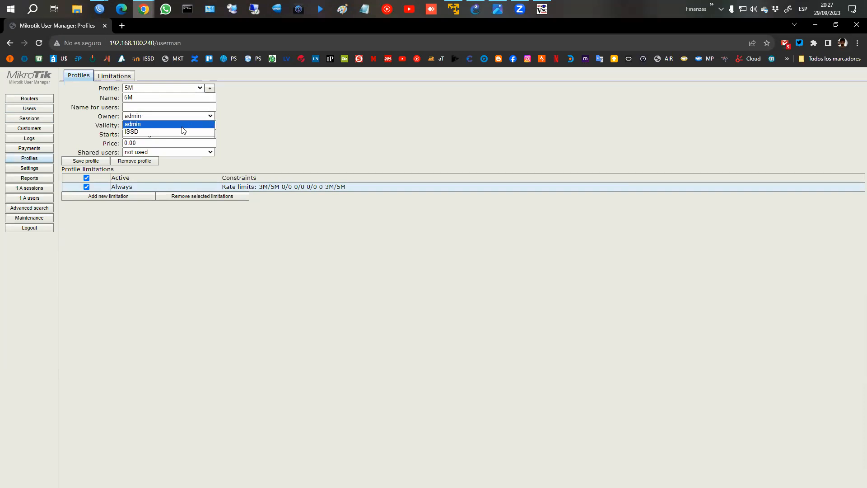
click(181, 123)
click(240, 134)
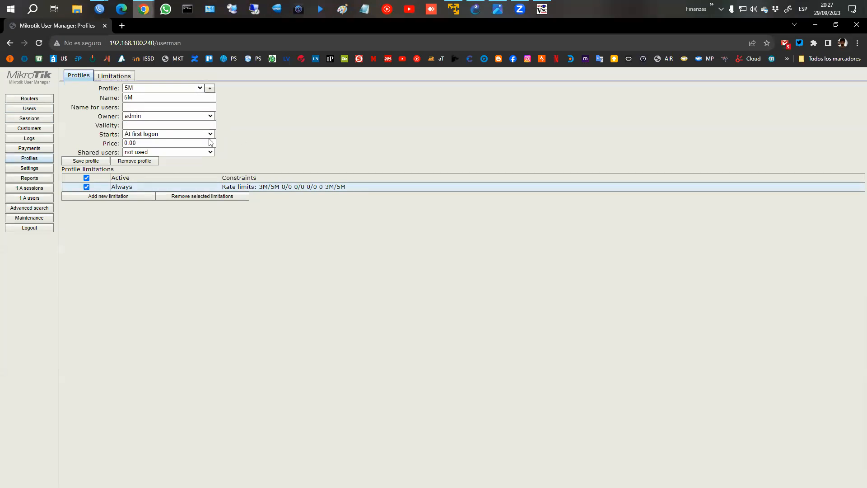
click(29, 109)
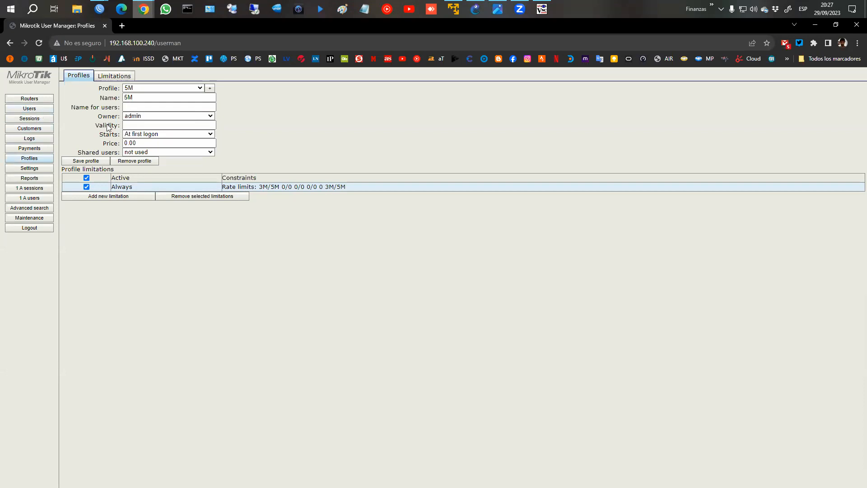
click(127, 109)
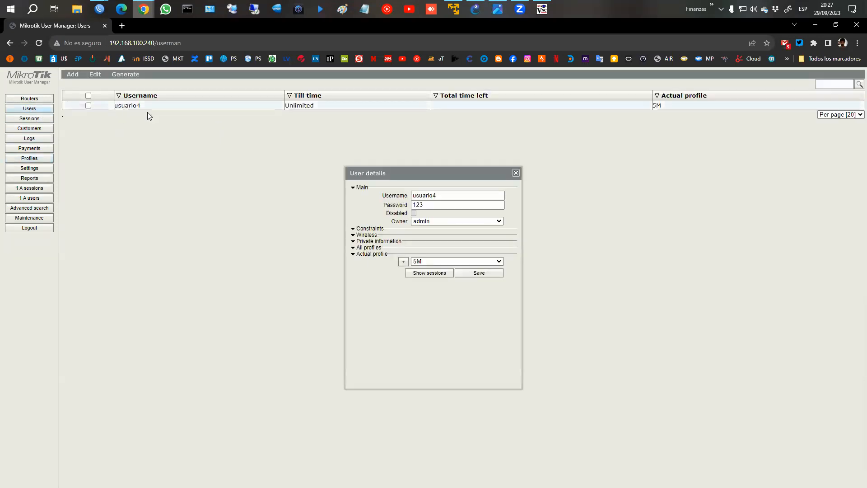
Review usuario4's details, keeping owner admin and profile 5M, and view its sessions.
click(469, 221)
click(524, 223)
click(438, 260)
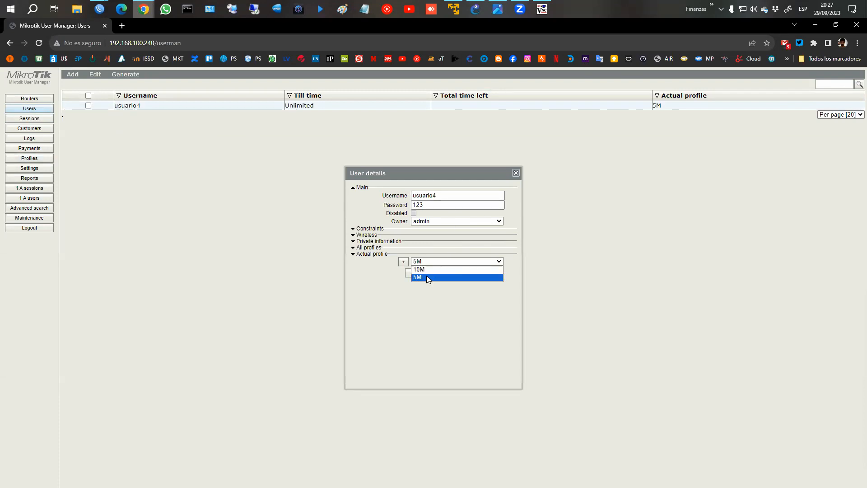
click(426, 276)
click(418, 273)
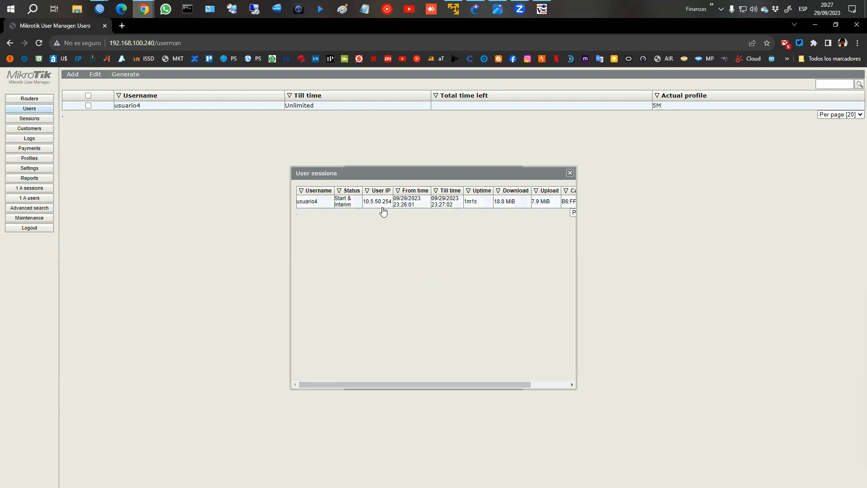
drag(518, 386, 553, 385)
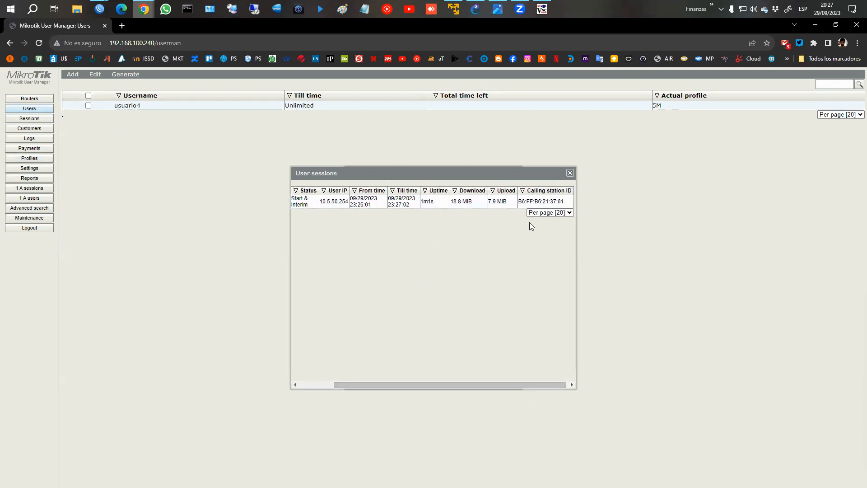
click(570, 173)
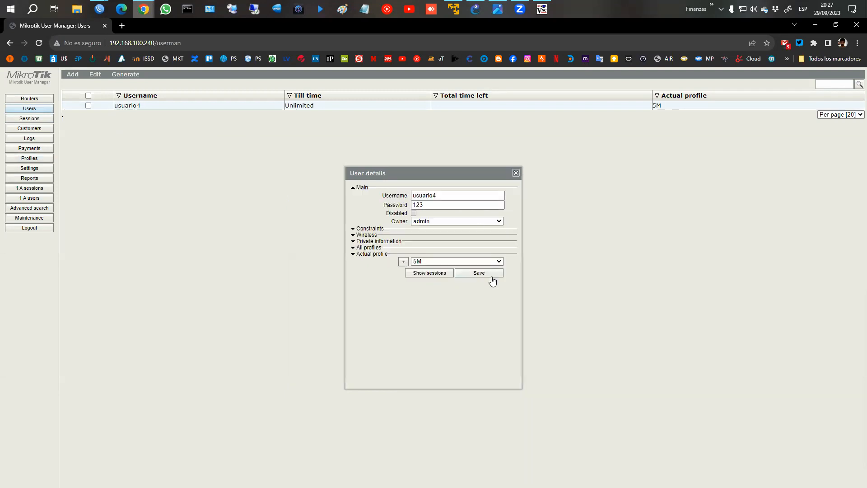
click(516, 173)
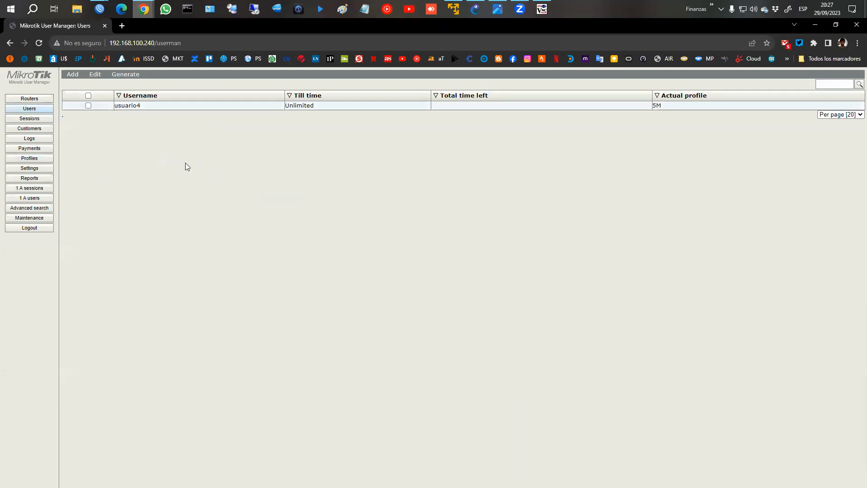
Change usuario4's profile to 10M and save.
click(174, 107)
click(499, 261)
click(431, 275)
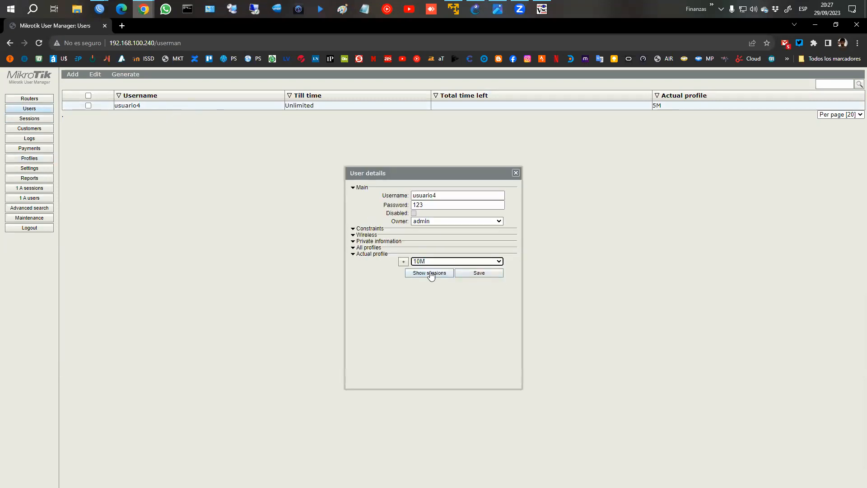
click(465, 273)
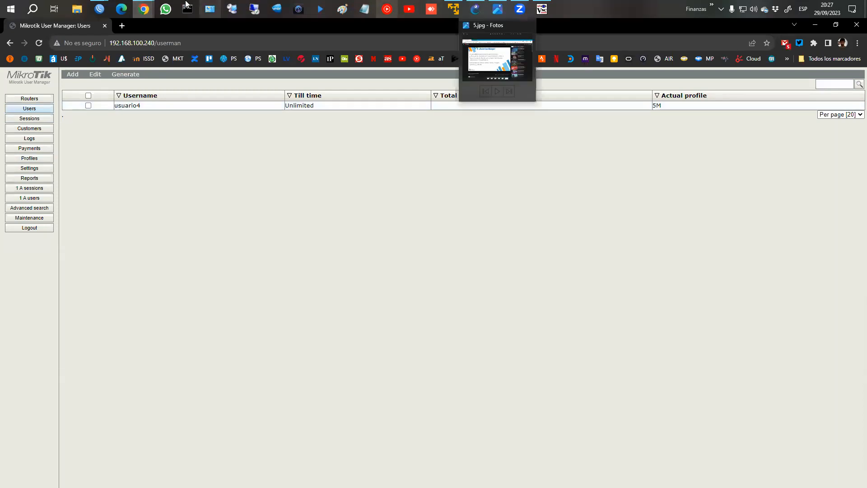
mouse_move(100, 9)
click(217, 55)
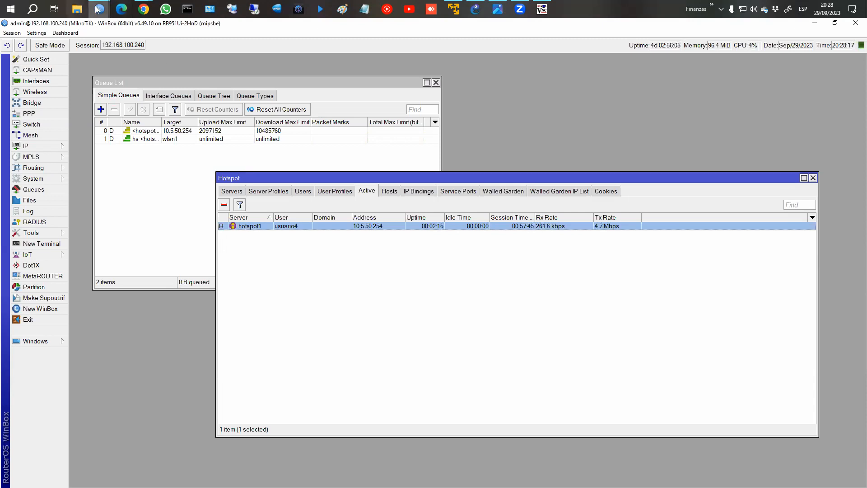
Review the details of the 3m/5m and 5m/10m limitations.
mouse_move(100, 9)
click(256, 56)
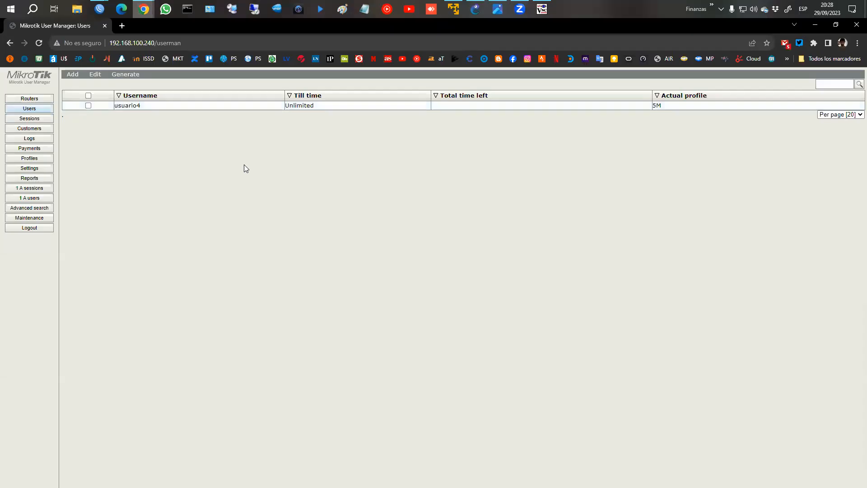
click(31, 158)
click(121, 78)
click(132, 121)
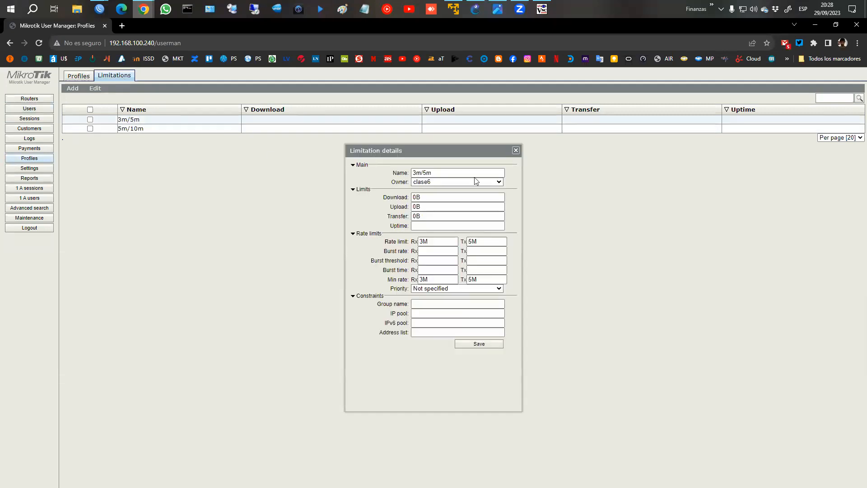
click(516, 150)
click(147, 129)
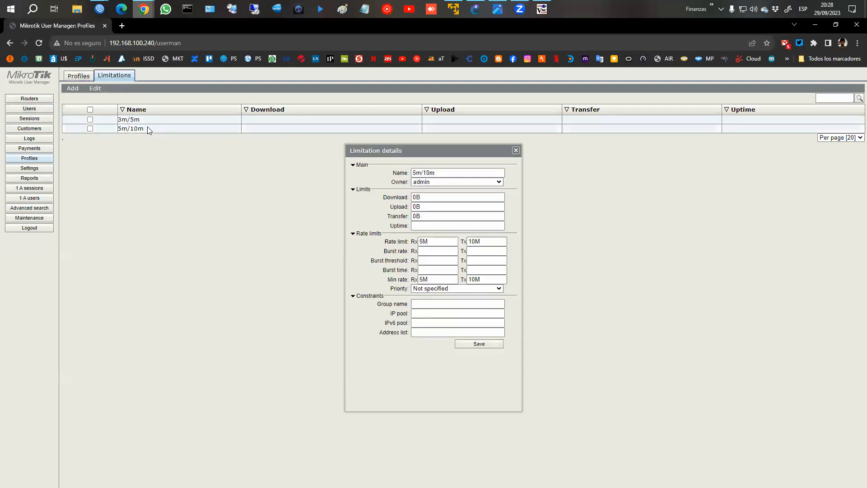
click(516, 150)
Review the 5M and 10M profiles' limitations, then return to the Users list.
click(78, 76)
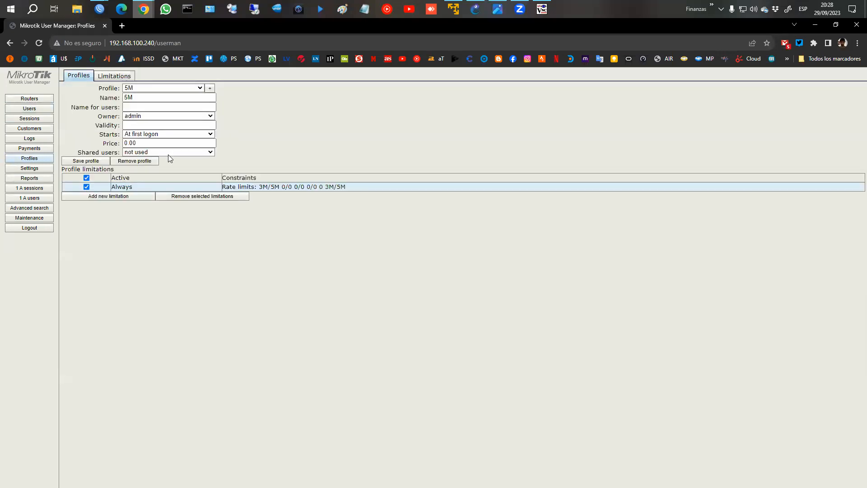
click(212, 186)
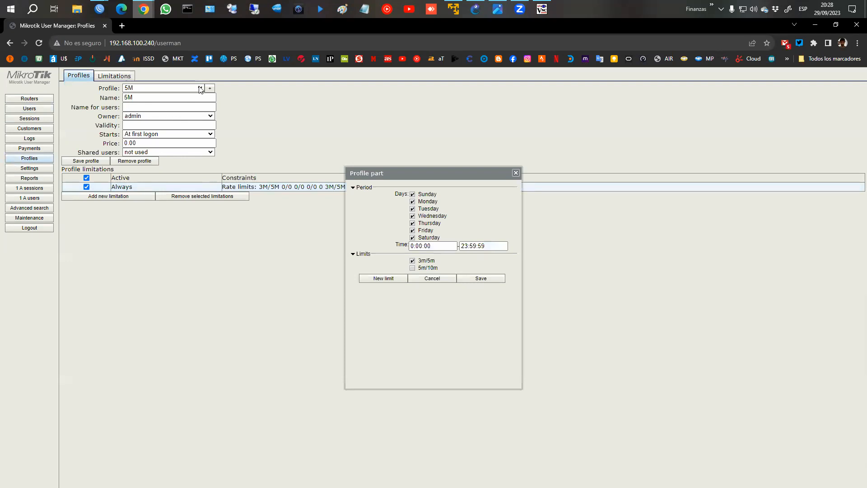
click(516, 173)
click(200, 88)
click(181, 104)
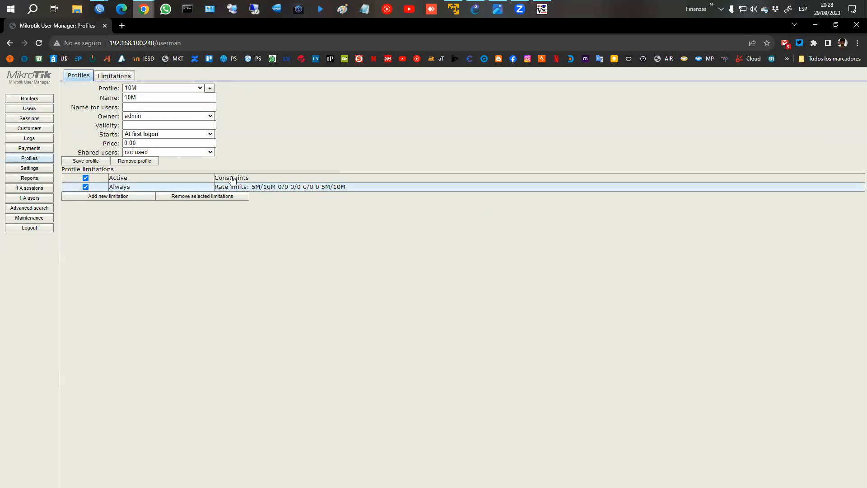
click(124, 198)
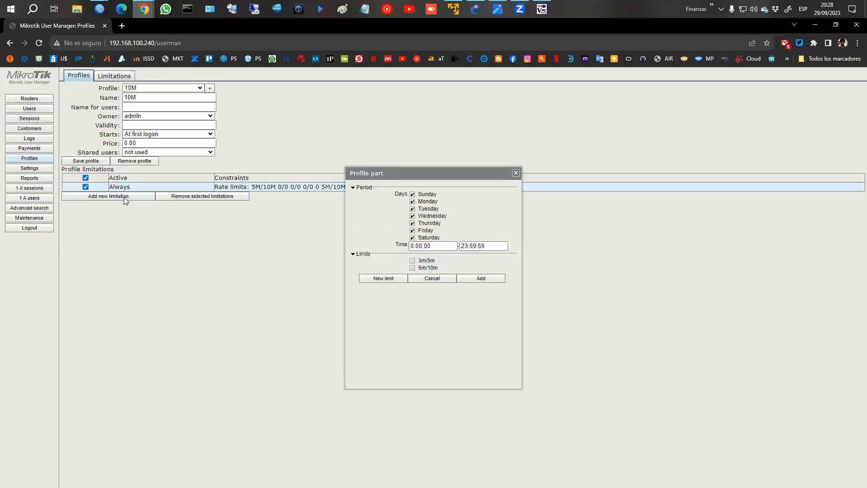
click(516, 173)
click(32, 110)
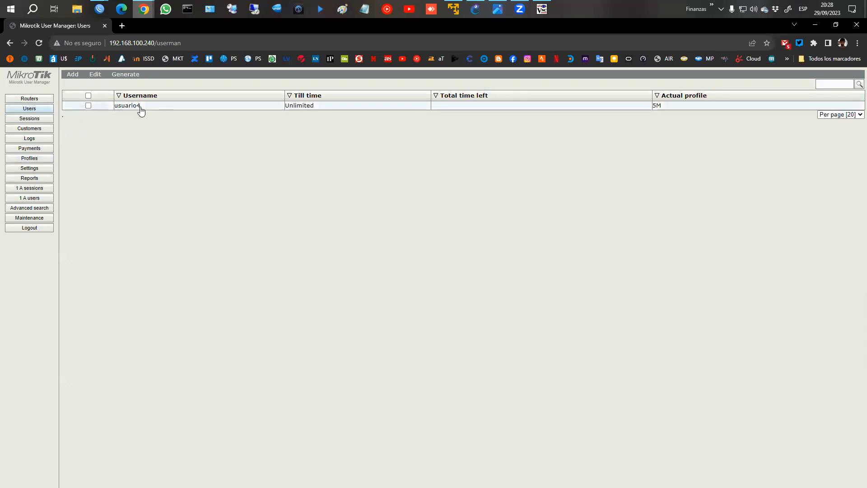
Open the batch user generator and set its owner to admin.
click(73, 79)
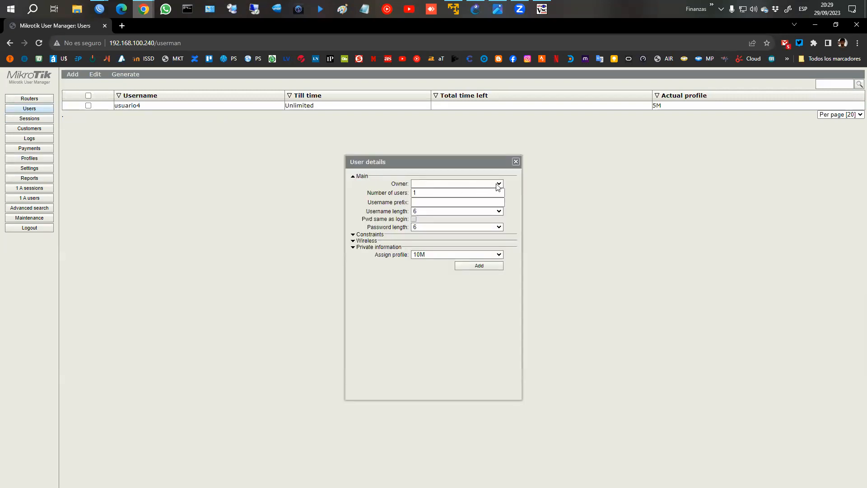
click(499, 185)
click(467, 190)
click(443, 193)
click(496, 185)
click(477, 199)
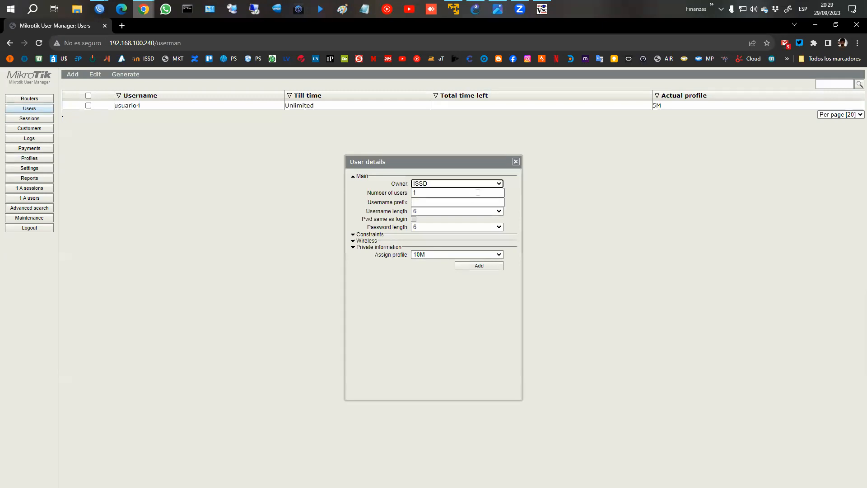
click(500, 185)
click(488, 191)
click(460, 194)
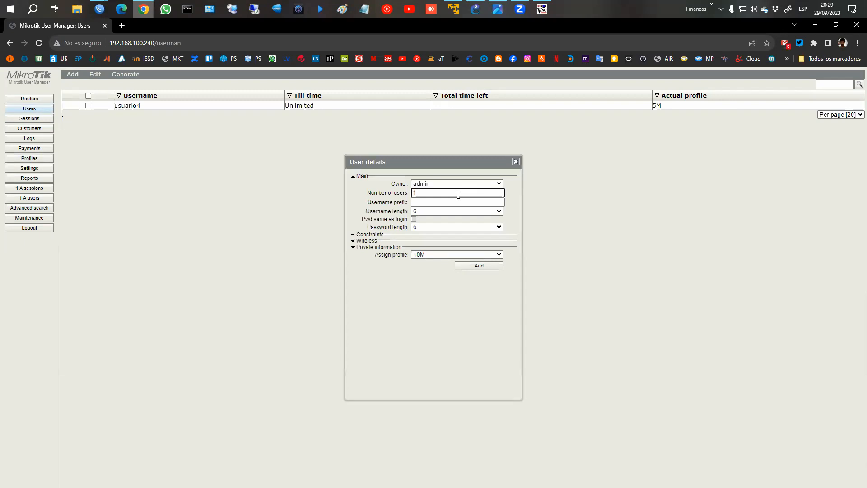
click(426, 202)
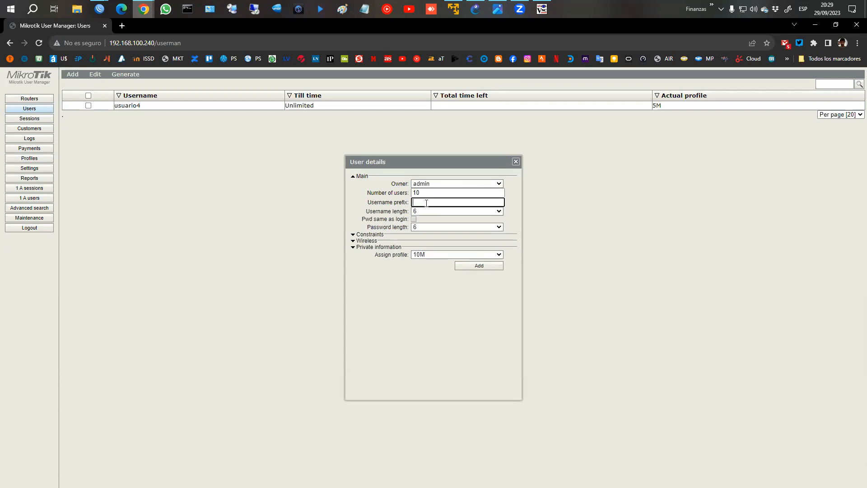
Generate 10 users with prefix 5M, username length 3, password length 6, profile 10M.
text(5M)
drag(366, 214, 446, 219)
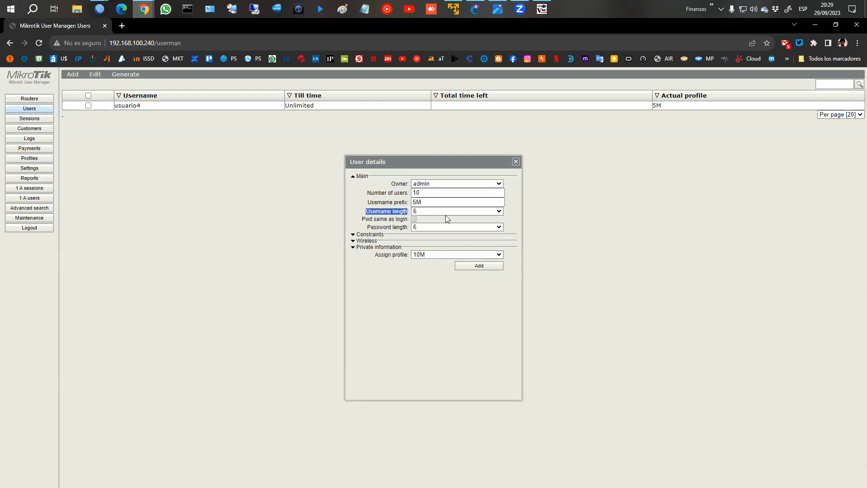
click(500, 212)
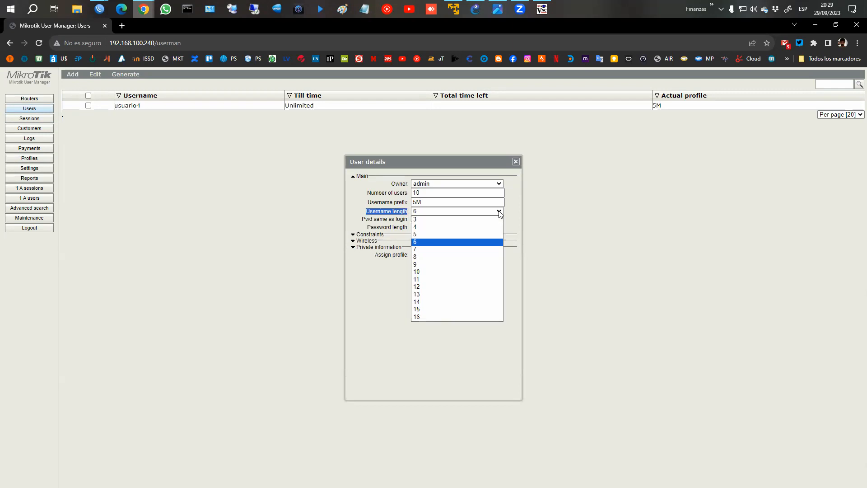
click(500, 212)
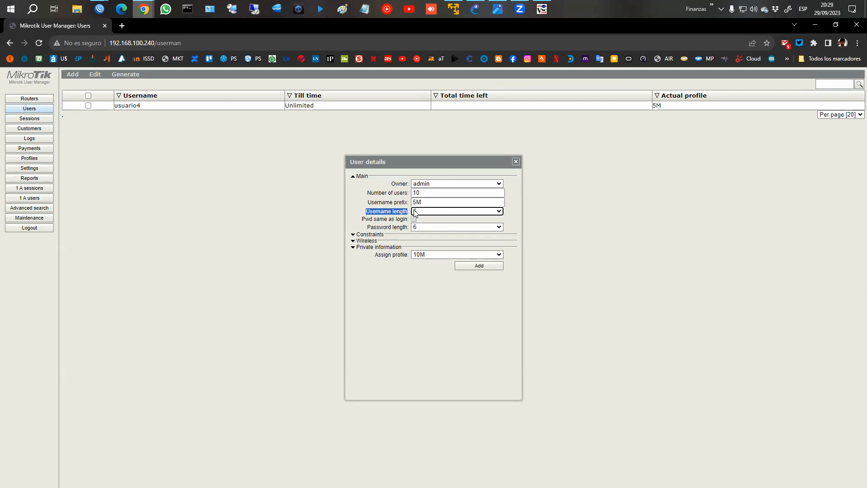
click(499, 212)
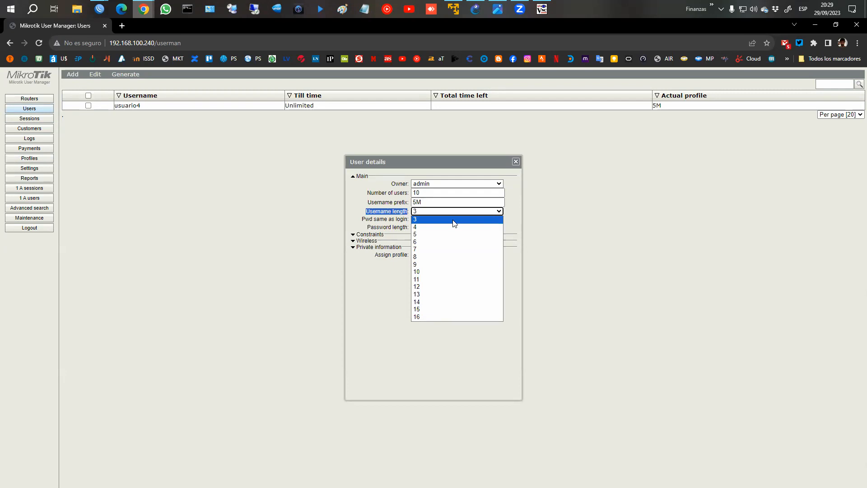
click(453, 219)
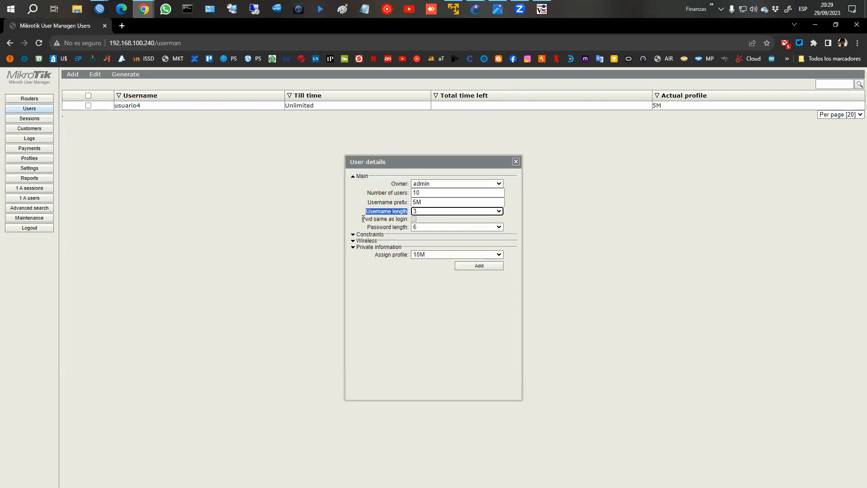
click(419, 226)
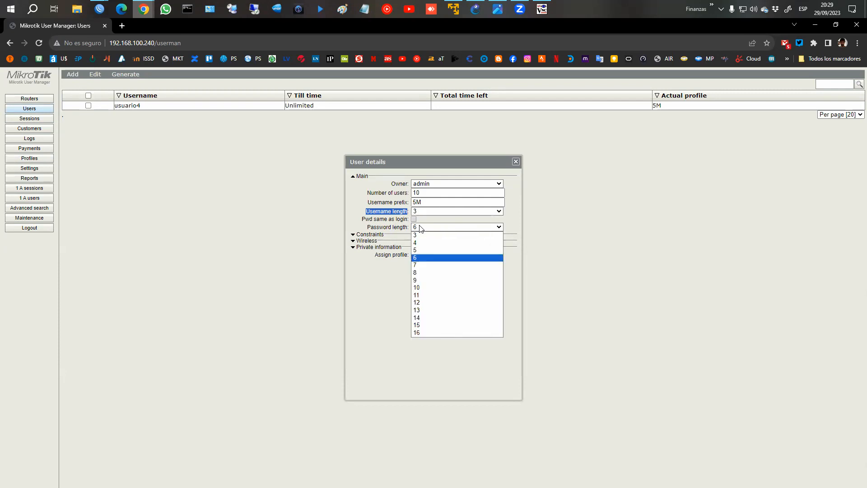
click(420, 258)
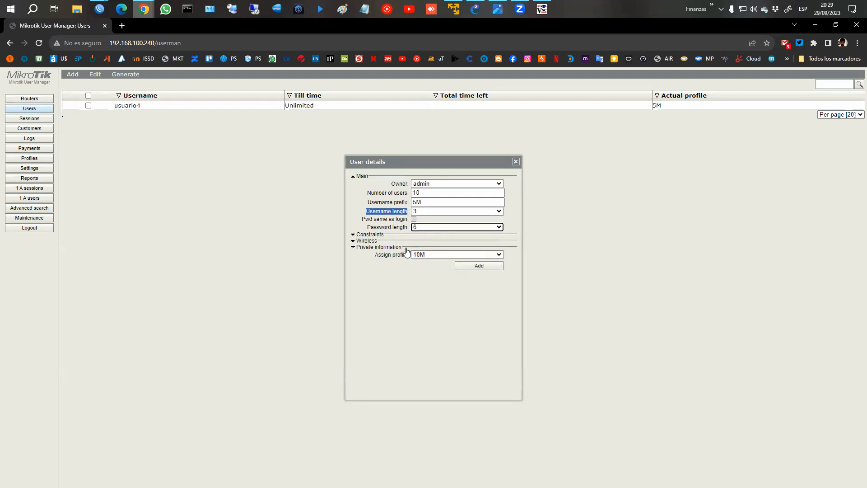
click(418, 255)
click(432, 262)
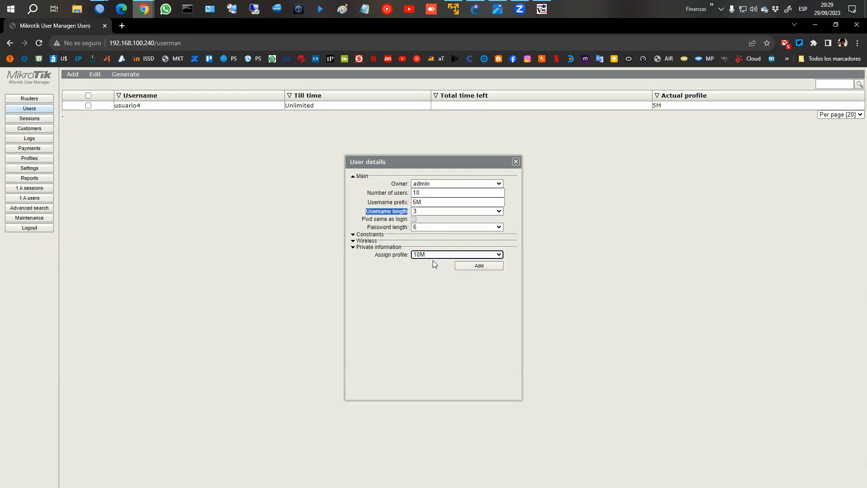
click(464, 266)
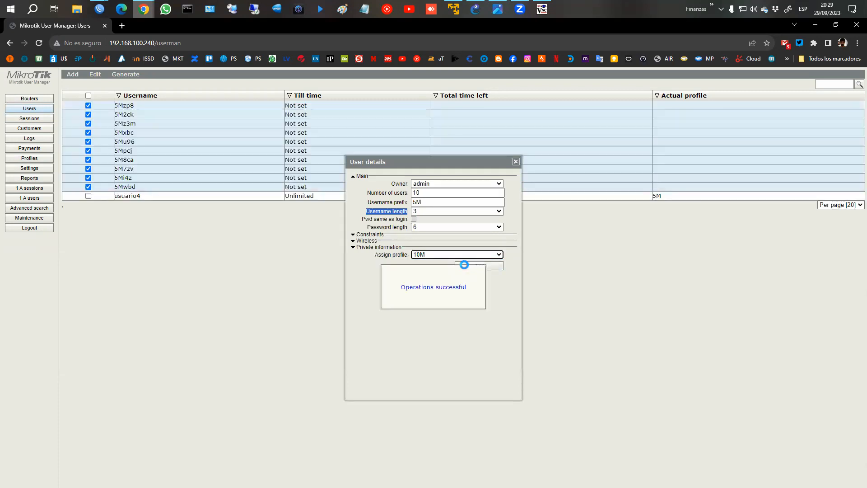
Close the generator and open the first generated user's details.
click(517, 162)
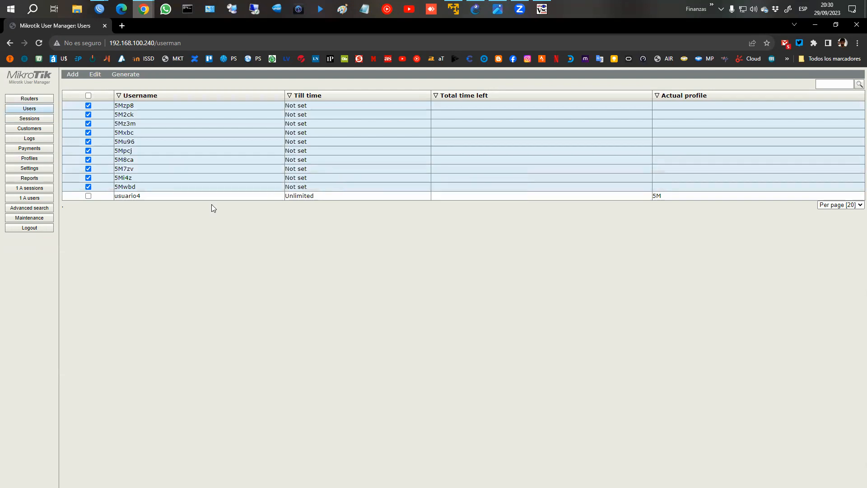
click(130, 107)
click(396, 193)
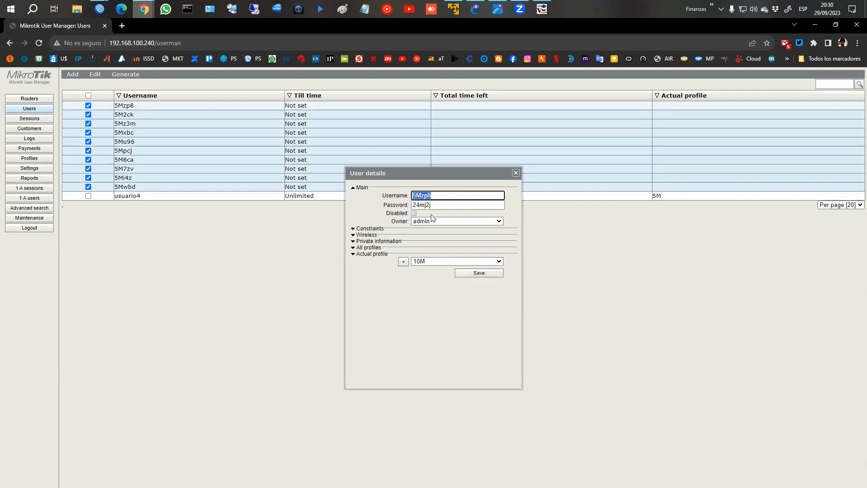
Check the first generated 5M user's password, then close its user details dialog.
key(Tab)
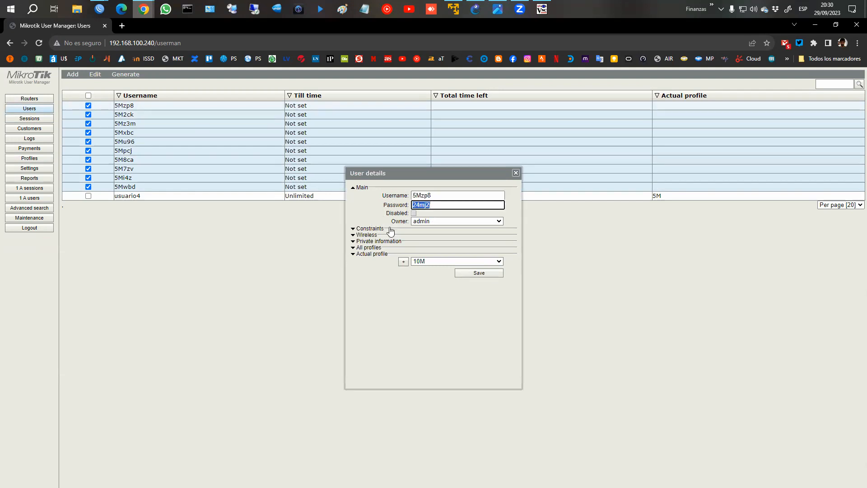
click(516, 173)
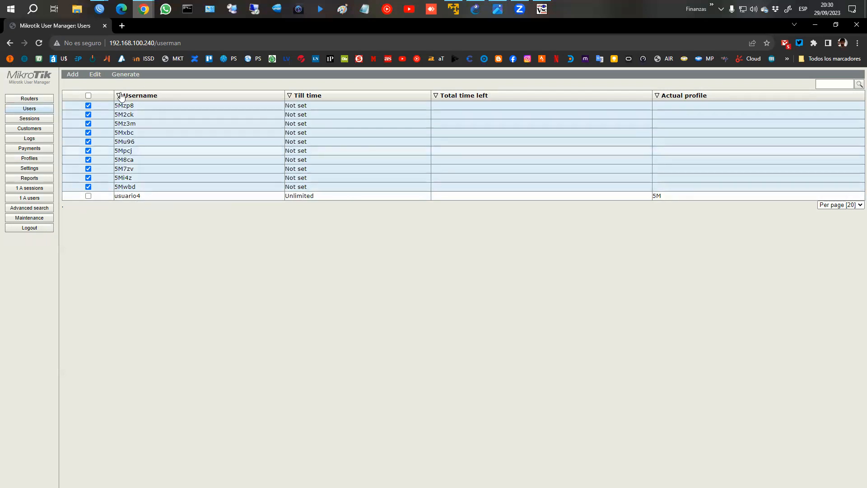
mouse_move(126, 78)
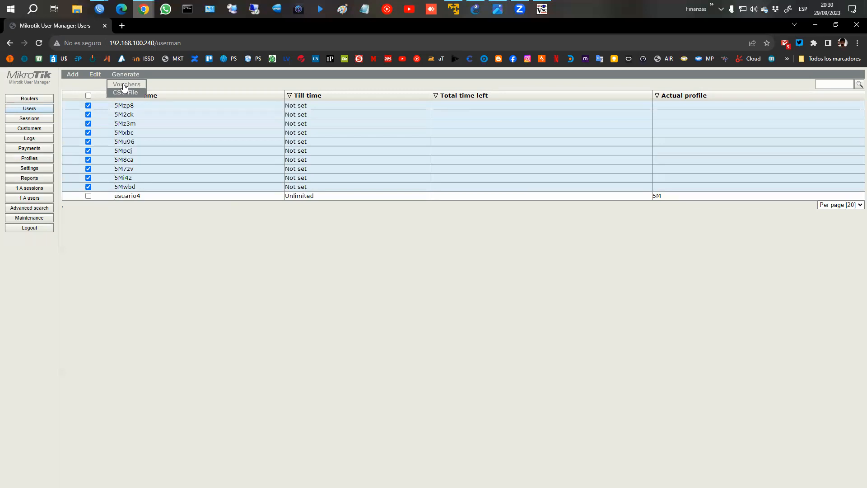
click(123, 85)
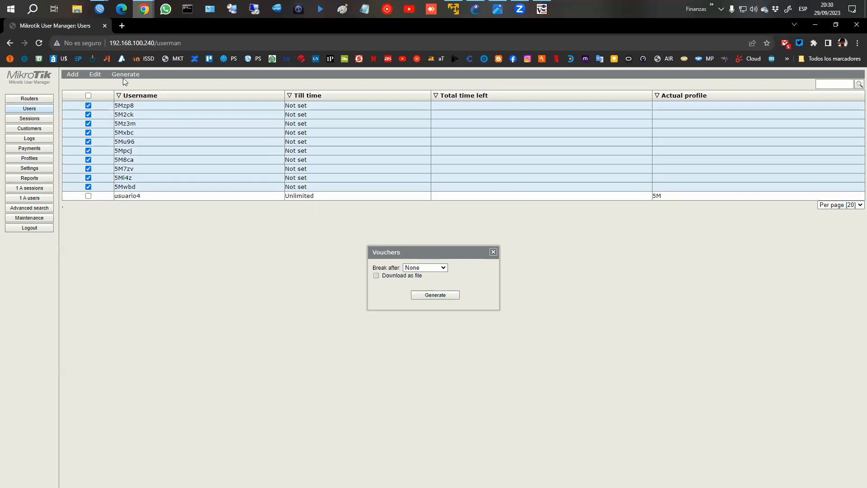
click(493, 252)
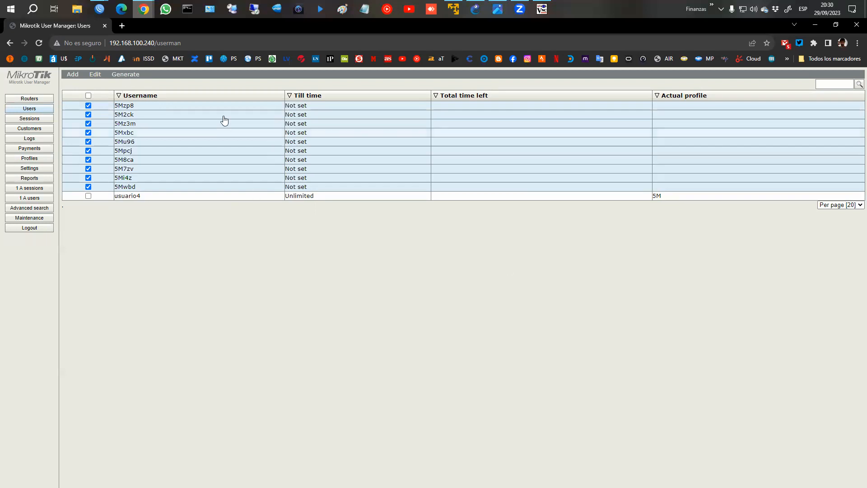
mouse_move(124, 75)
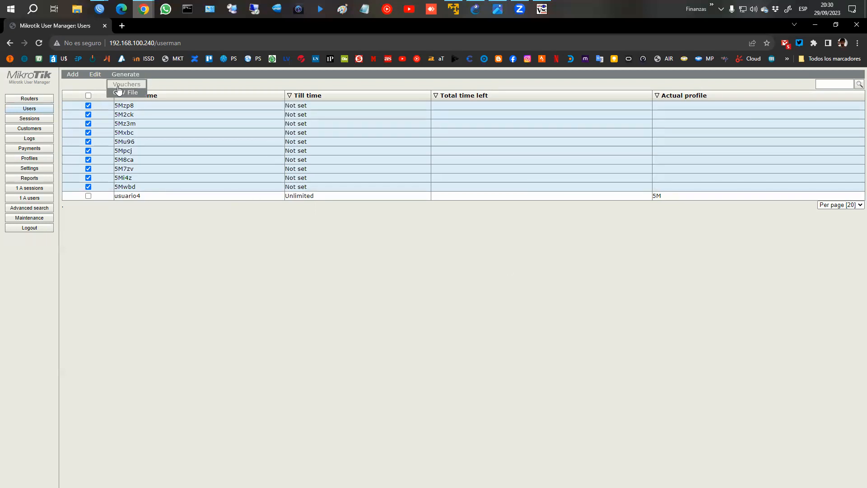
click(119, 85)
click(435, 297)
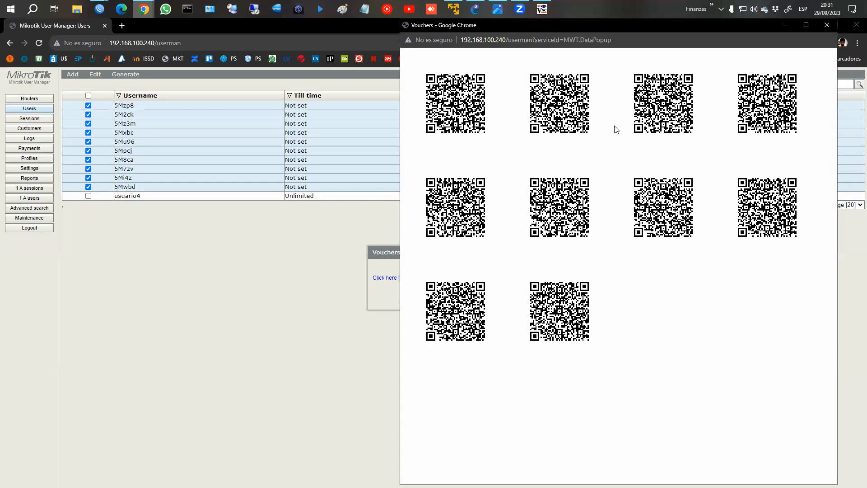
click(824, 26)
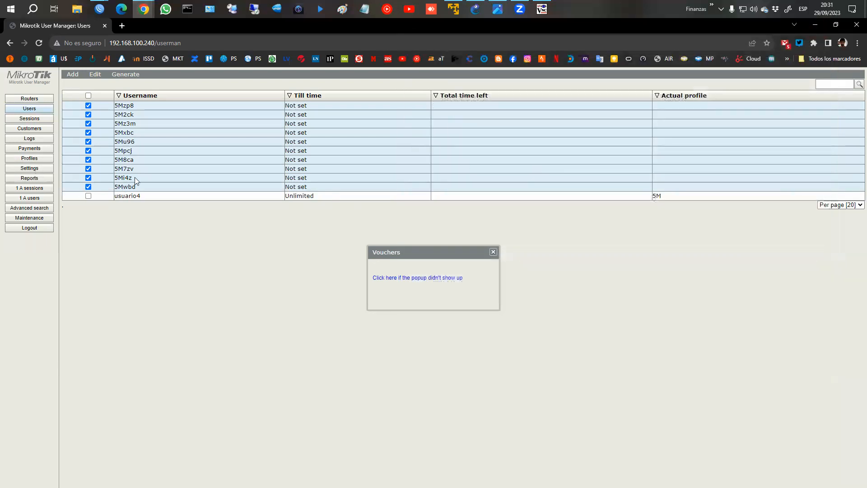
click(493, 251)
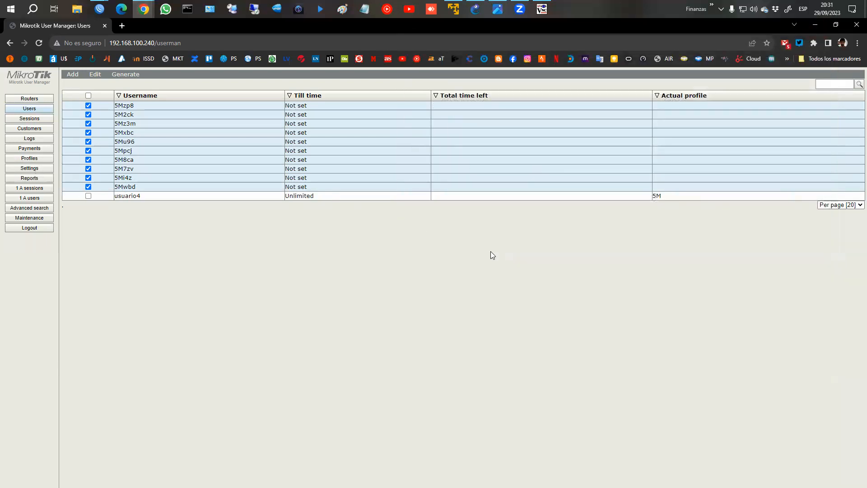
click(29, 168)
Show the template settings and confirm the Vouchers template is the one being edited.
click(135, 77)
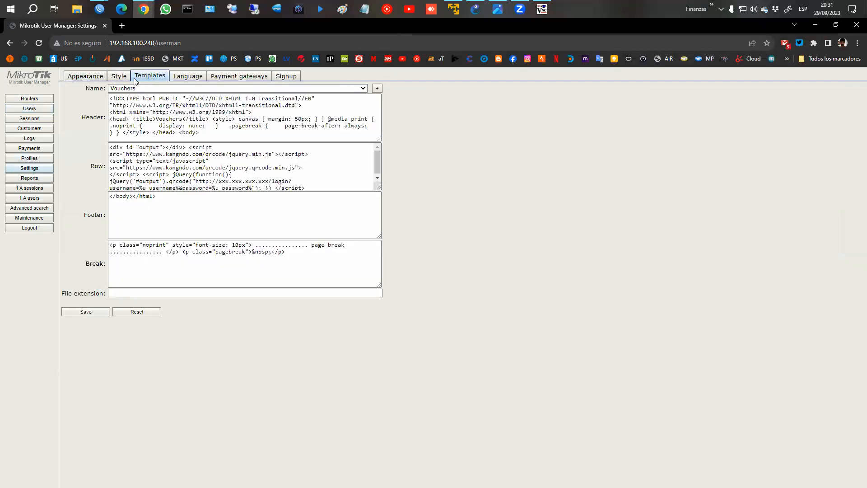
click(117, 87)
click(117, 87)
Place the kangndo.com voucher templates page beside the User Manager template editor.
drag(866, 60, 514, 60)
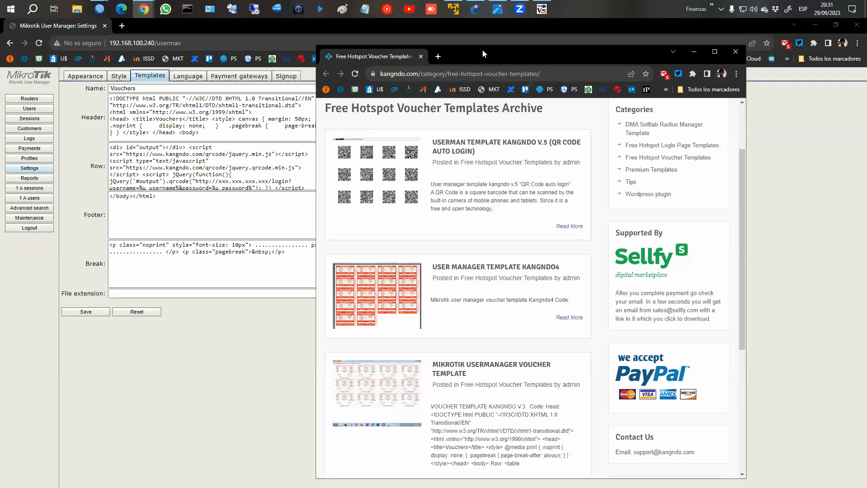
double_click(482, 50)
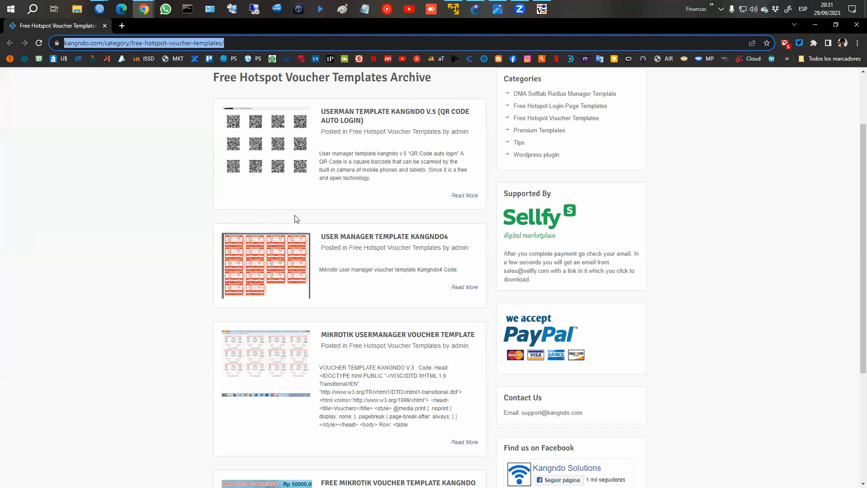
scroll(363, 250, down, 1)
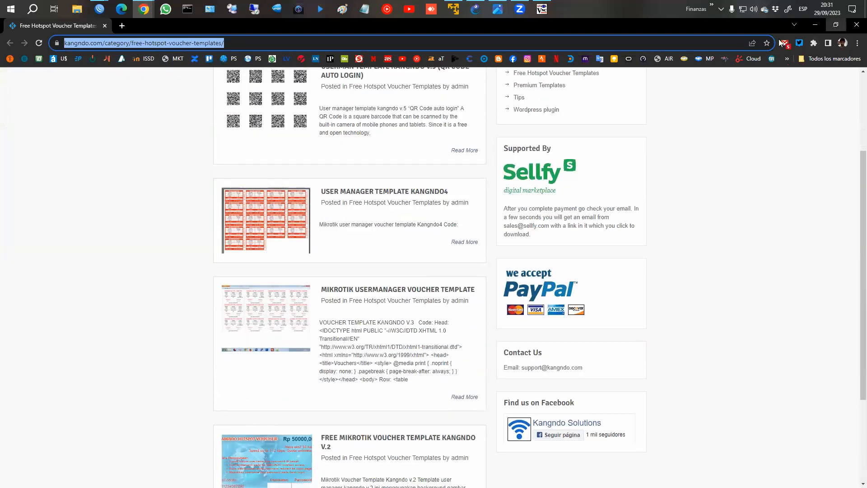
click(835, 24)
drag(586, 45, 673, 30)
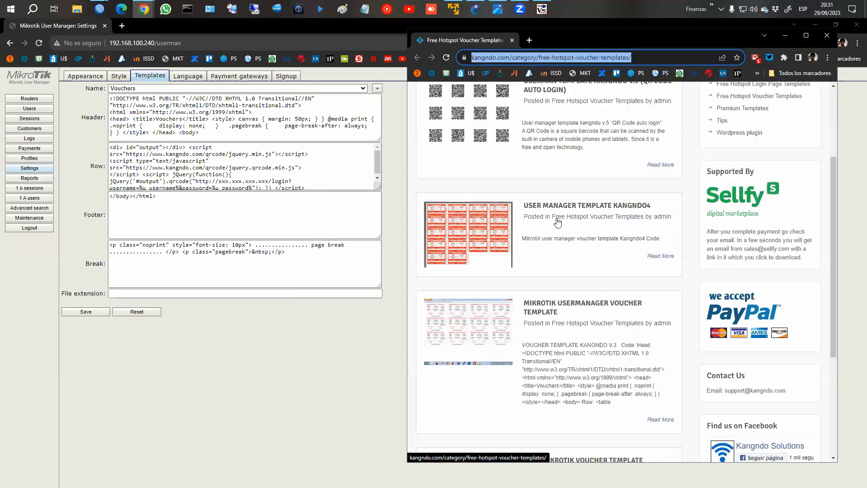
Open the Mikrotik Usermanager Voucher Template post, view its screenshot, and scroll to the code.
click(548, 309)
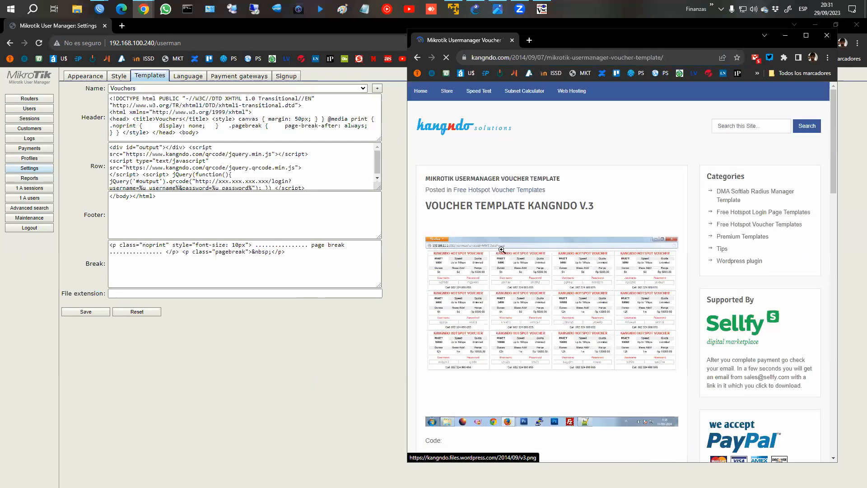
click(500, 252)
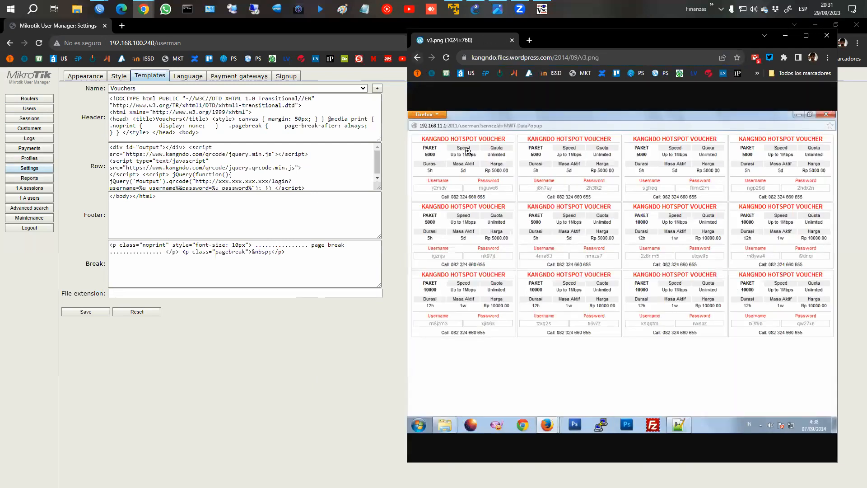
click(417, 58)
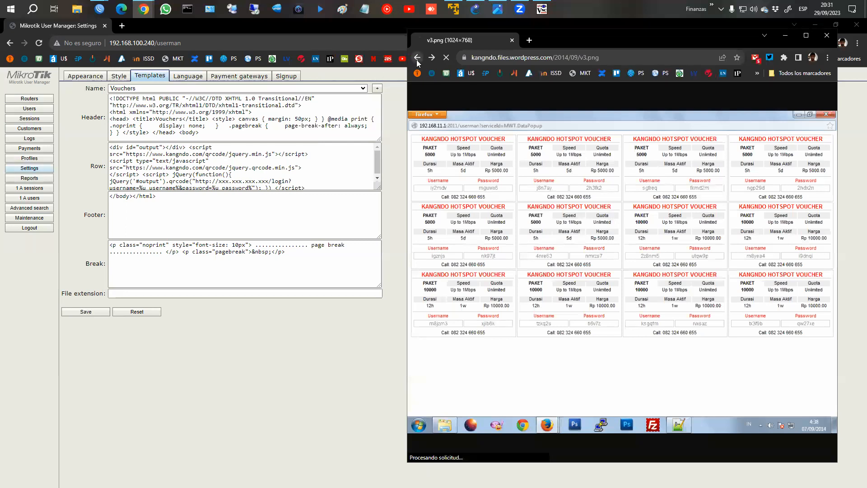
scroll(551, 258, down, 8)
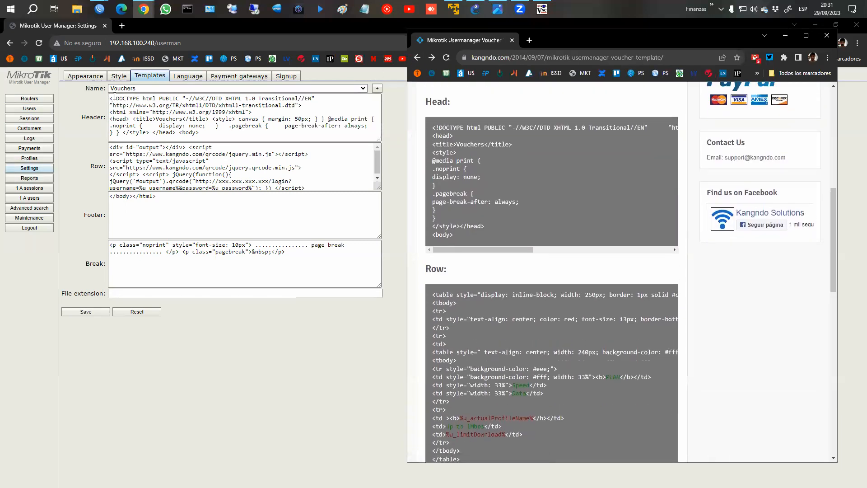
Copy kangndo's Head code and replace the Vouchers template's Header with it.
scroll(480, 227, down, 1)
scroll(480, 227, down, 10)
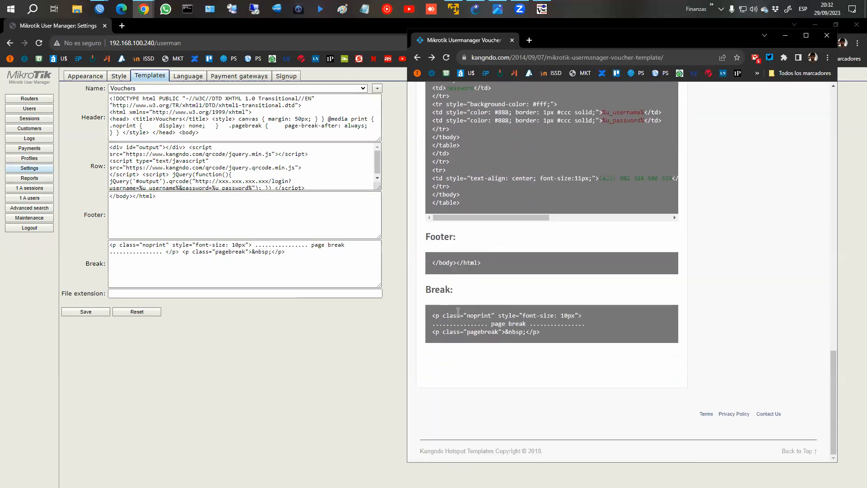
scroll(524, 282, up, 5)
scroll(524, 280, up, 15)
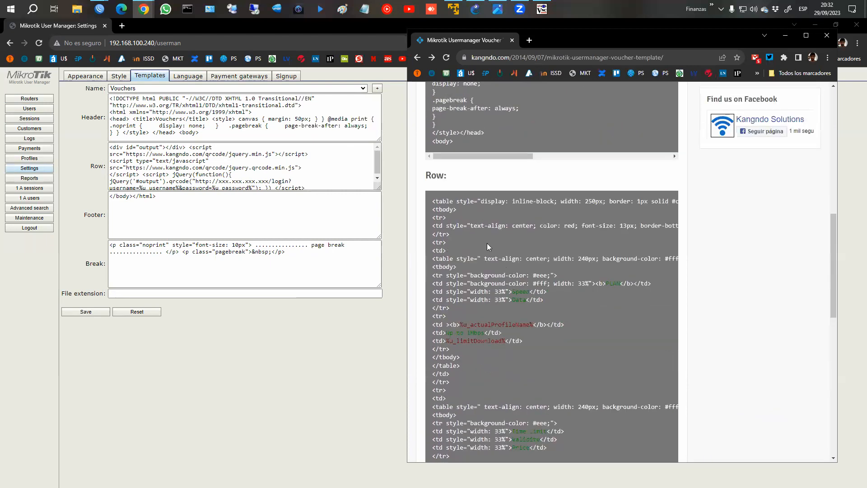
drag(432, 258, 479, 367)
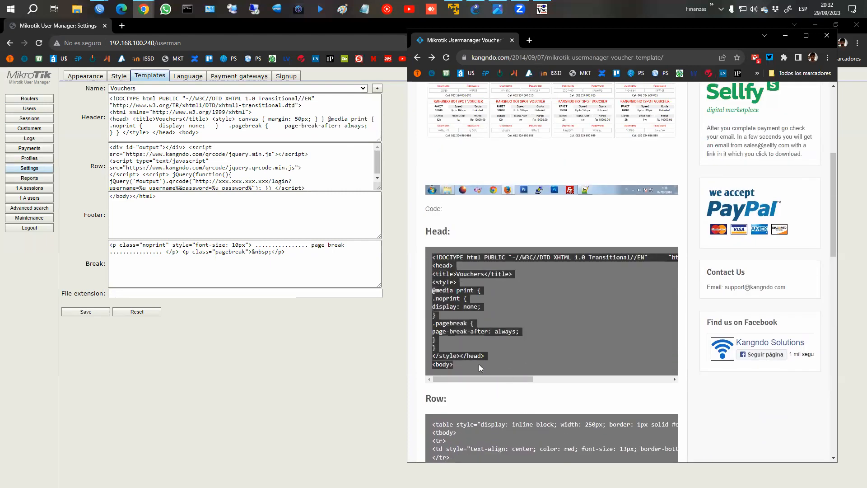
right_click(466, 292)
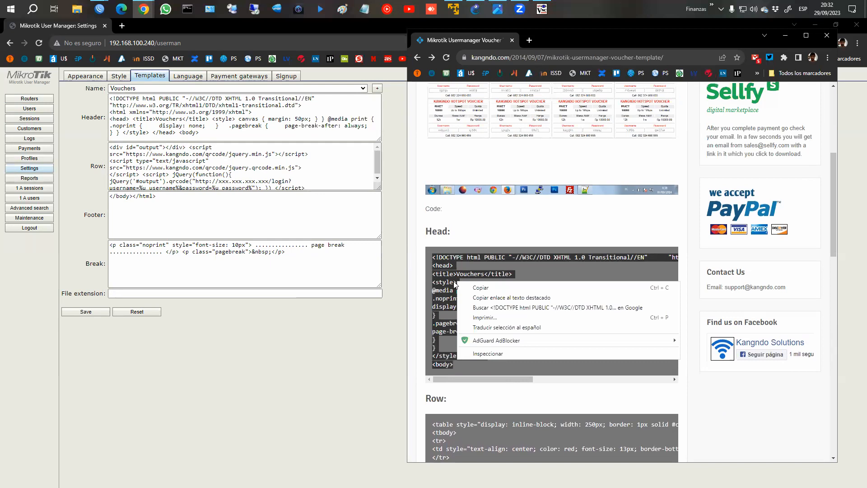
click(479, 288)
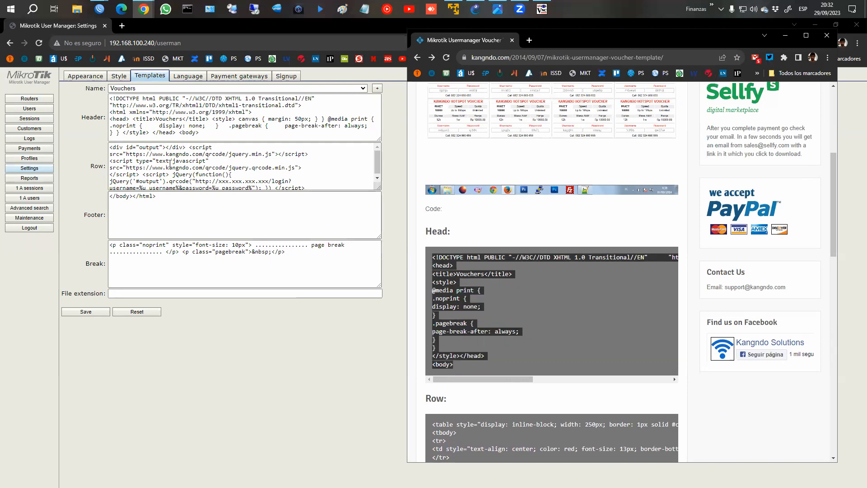
click(212, 132)
key(ctrl+a)
key(ctrl+v)
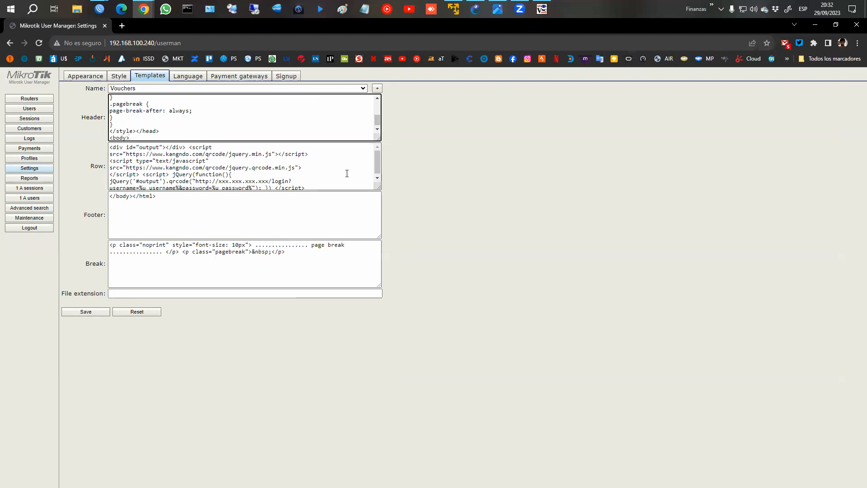
Replace the Row code with kangndo's voucher table code and save the template.
key(alt+Tab)
scroll(489, 314, down, 1)
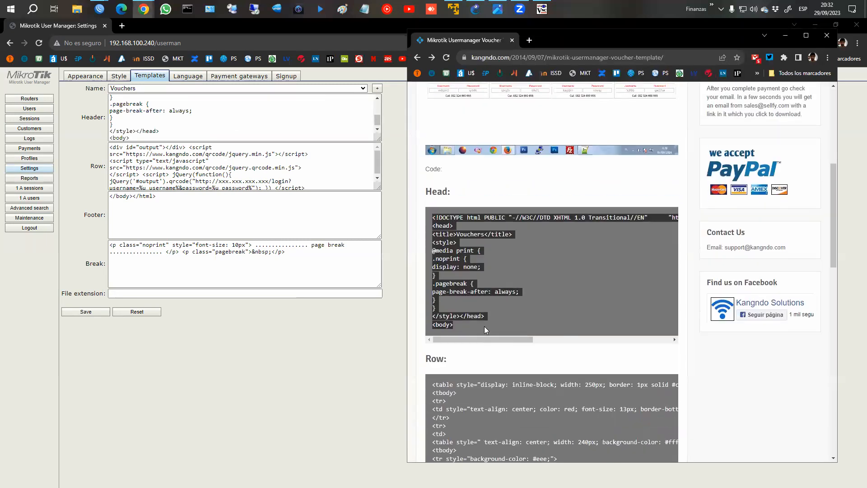
drag(495, 335, 452, 359)
scroll(454, 353, down, 4)
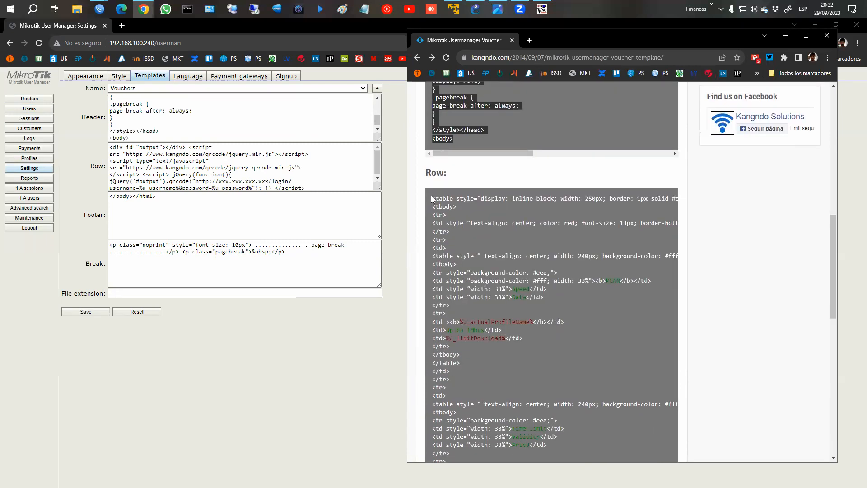
drag(431, 198, 529, 445)
scroll(539, 388, down, 4)
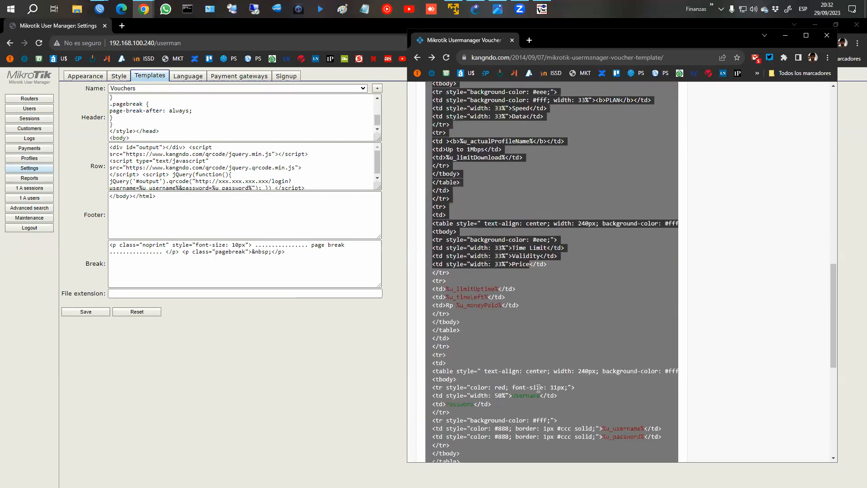
scroll(538, 388, down, 6)
drag(539, 388, 443, 238)
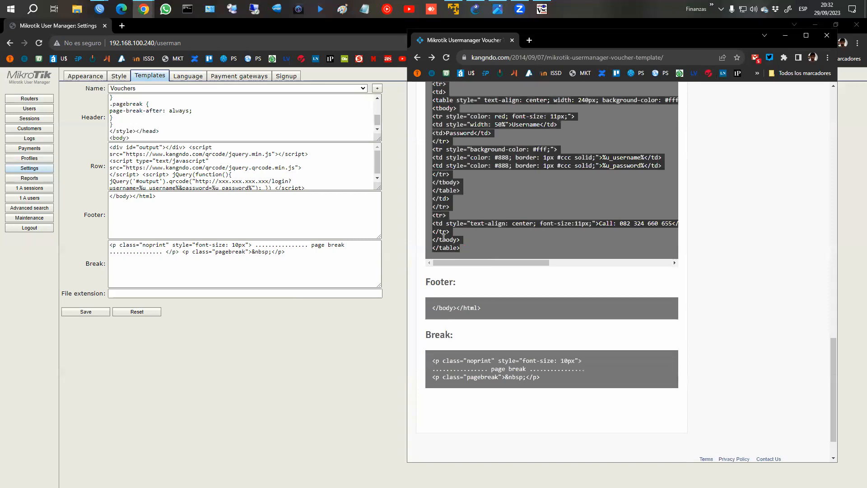
right_click(444, 238)
click(461, 243)
click(280, 175)
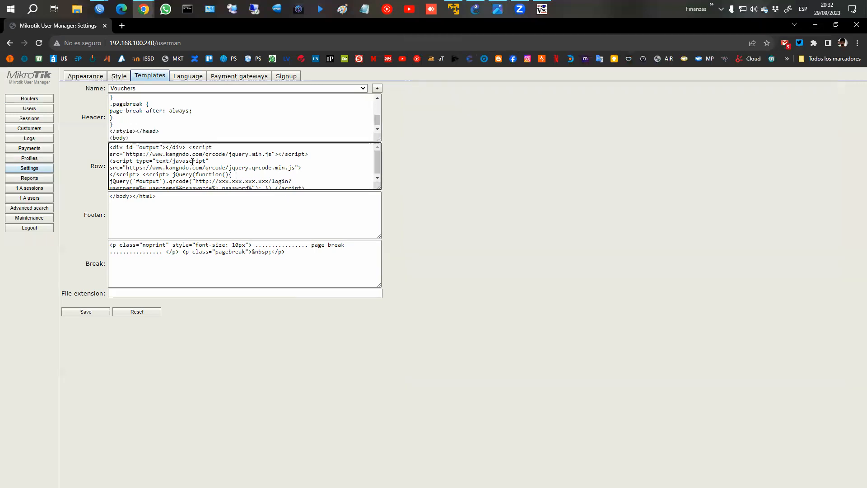
key(ctrl+a)
key(ctrl+v)
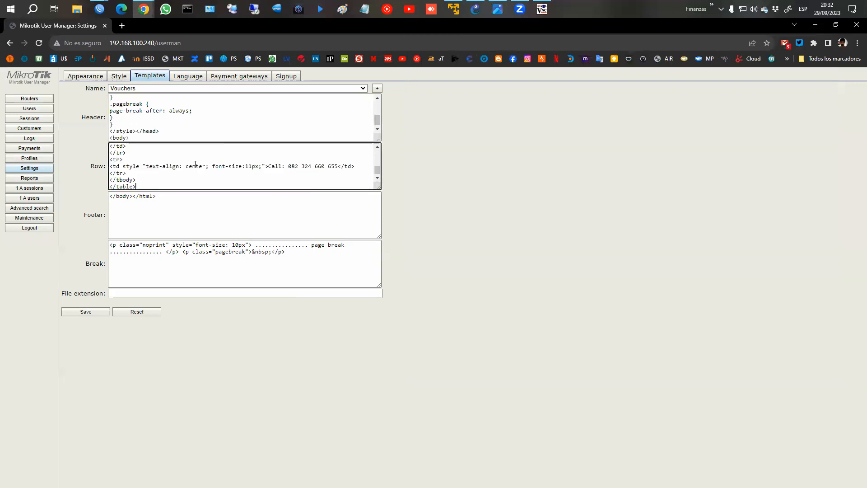
click(95, 311)
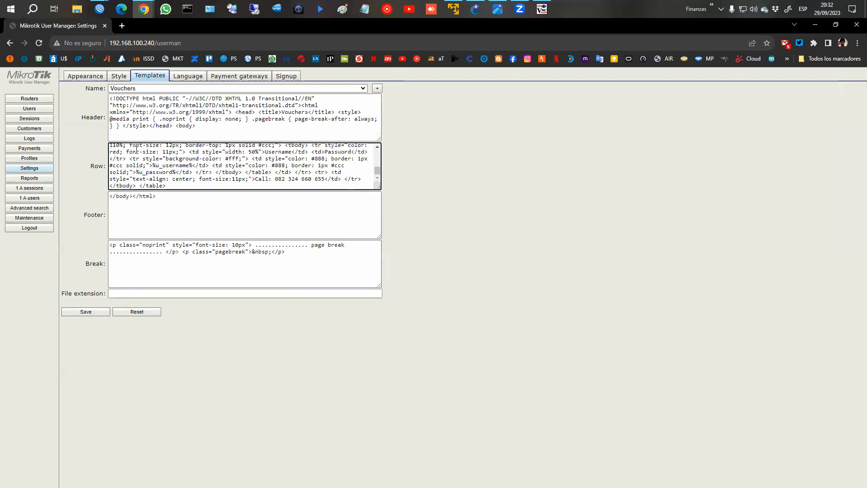
click(30, 108)
Generate vouchers for the ten checked 10M users and close the HOTSPOT VOUCHER preview.
click(124, 85)
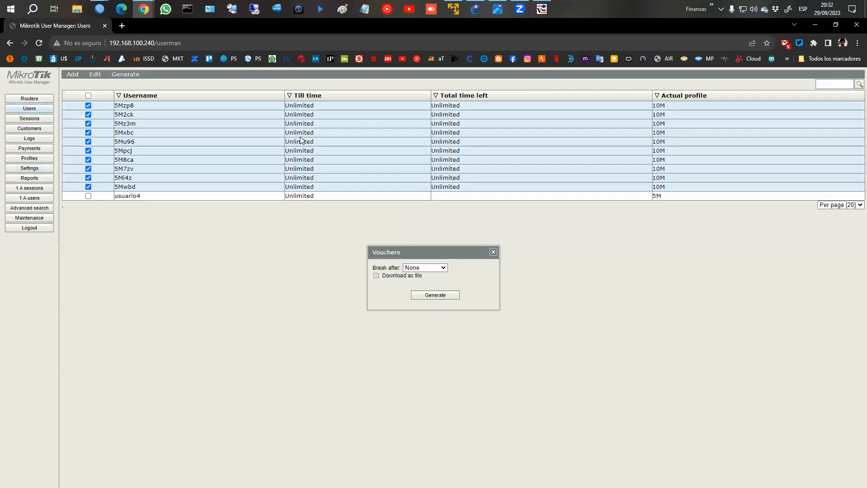
click(446, 294)
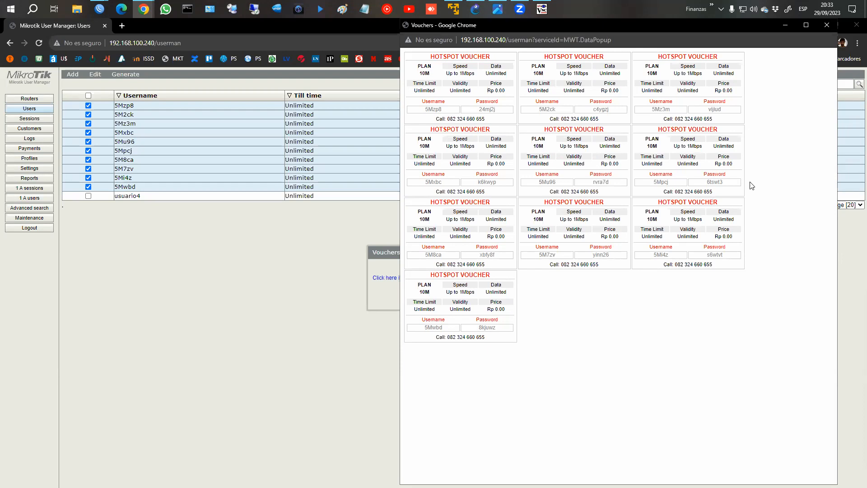
click(827, 25)
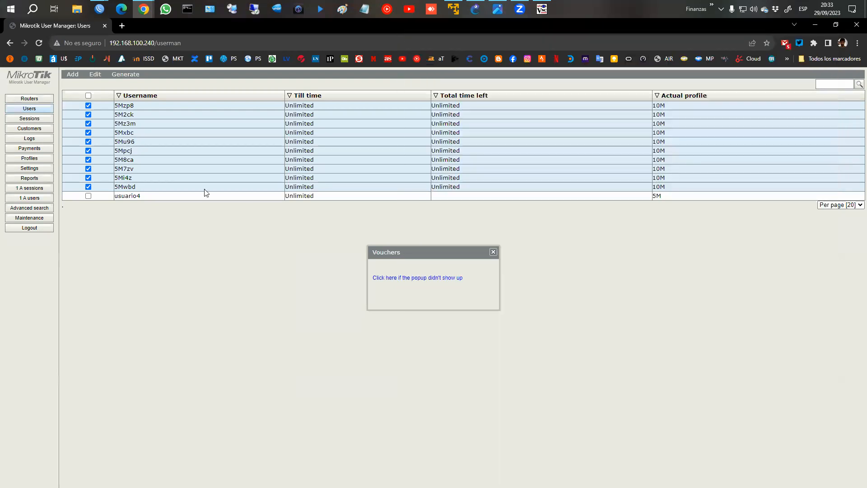
Close the leftover Vouchers dialog and set the 10M profile's Shared users to 1.
click(493, 251)
click(30, 158)
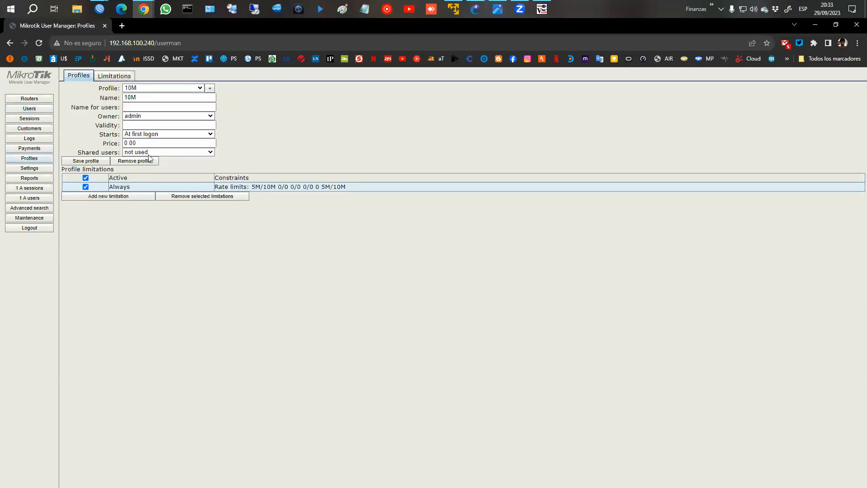
click(211, 152)
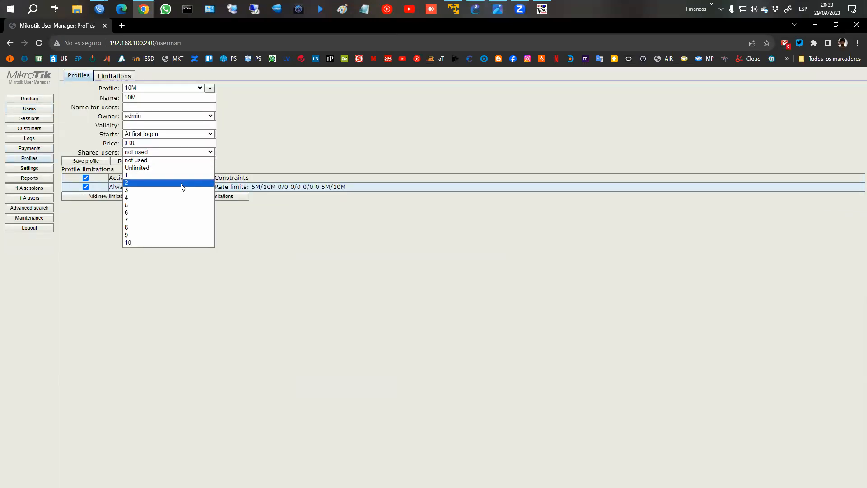
click(149, 168)
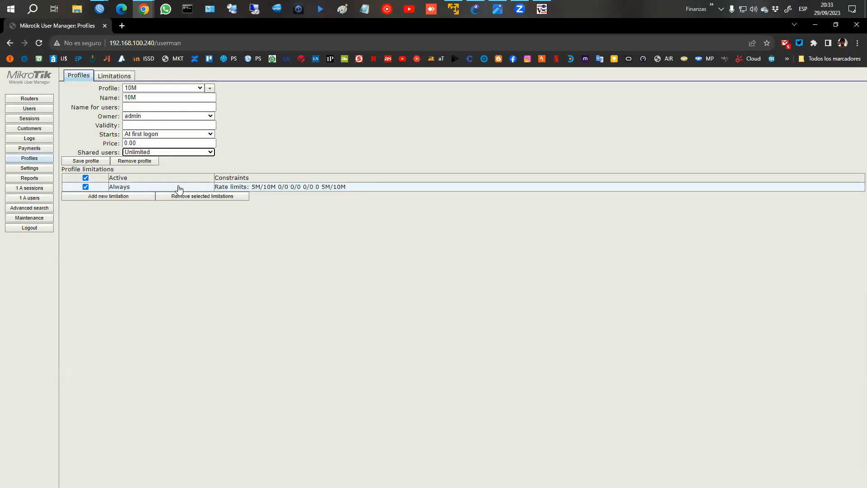
click(179, 153)
click(160, 176)
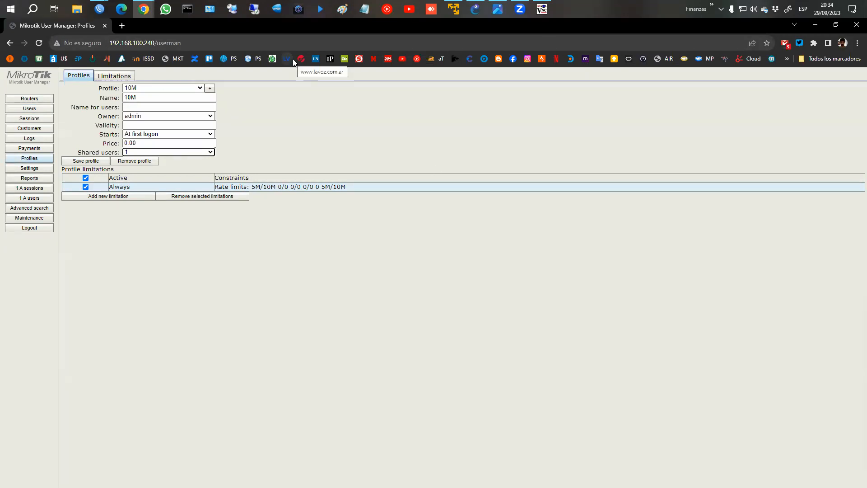
click(305, 70)
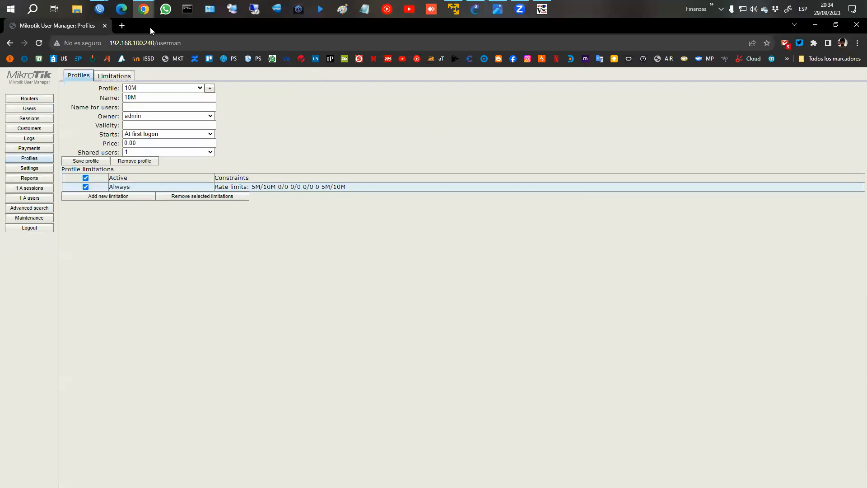
Close the 192.168.100.240 WinBox window, switch to 192.168.63.228, and stop the VNC ping.
mouse_move(99, 12)
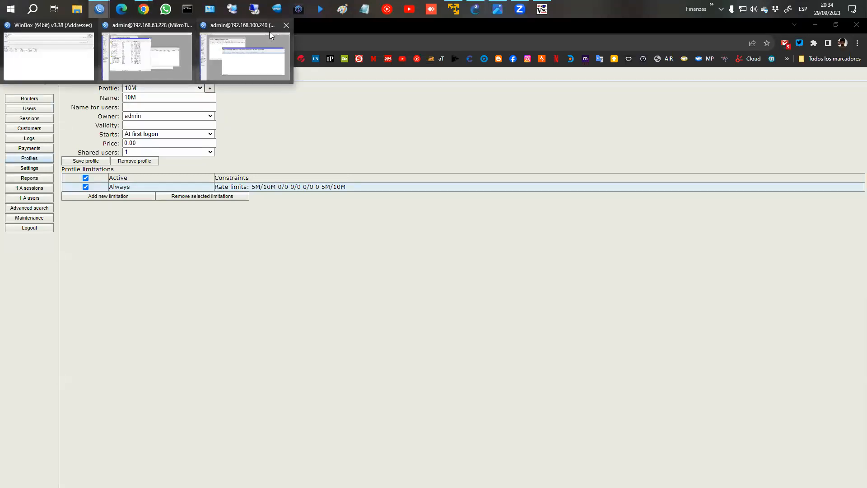
click(287, 25)
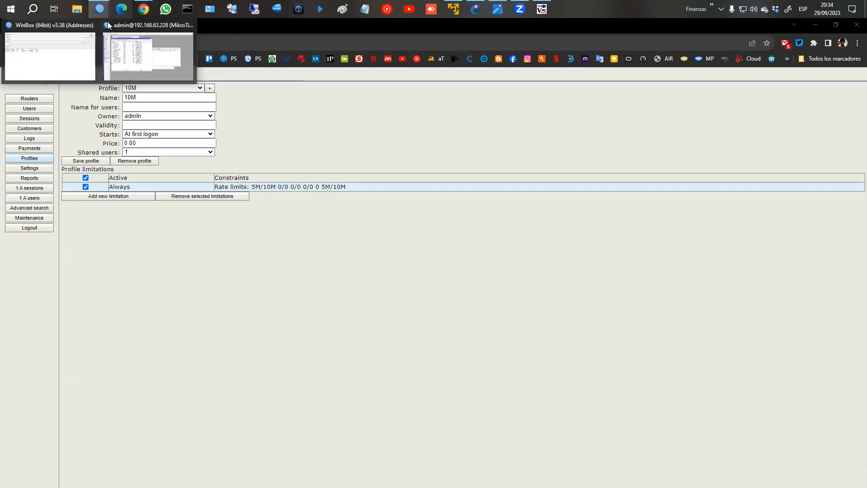
click(148, 54)
click(542, 9)
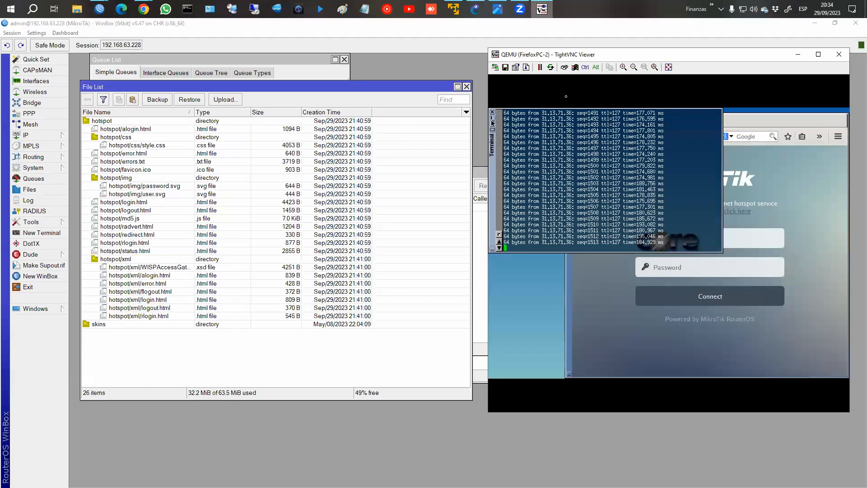
key(ctrl+c)
Select the hotspot files from hotspot/alogin.html through hotspot/xml/rlogin.html in the File List.
click(626, 296)
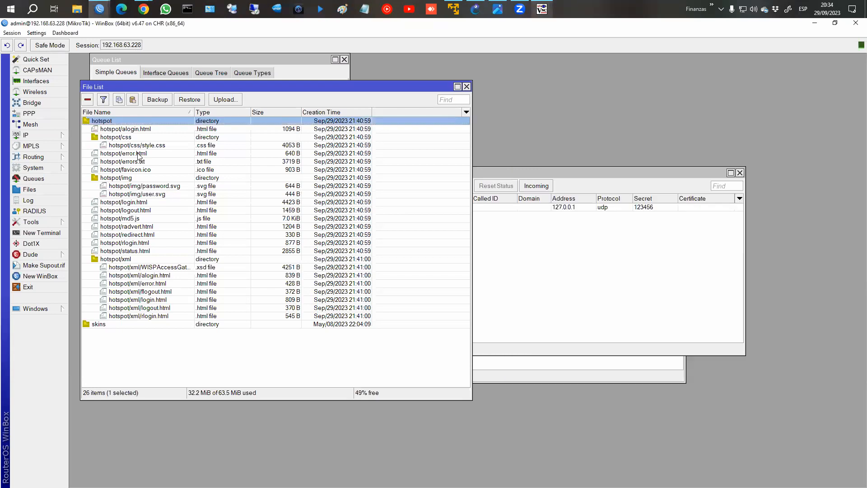
click(128, 121)
shift+click(138, 316)
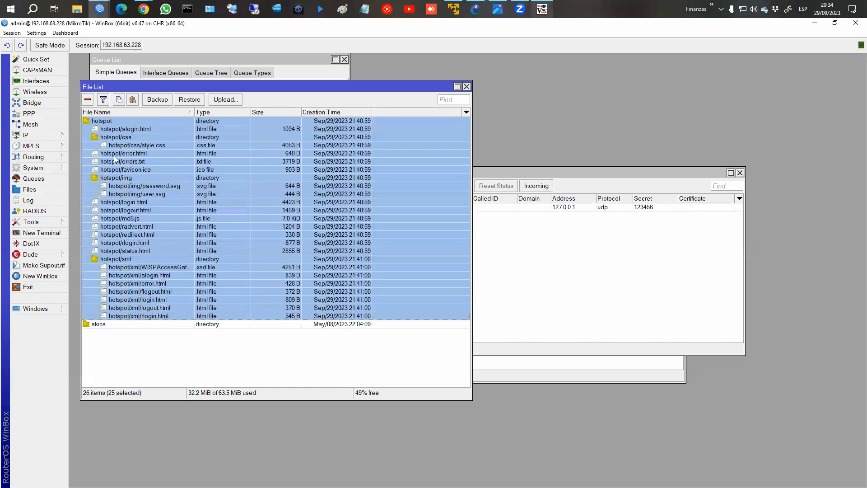
click(124, 131)
shift+click(139, 316)
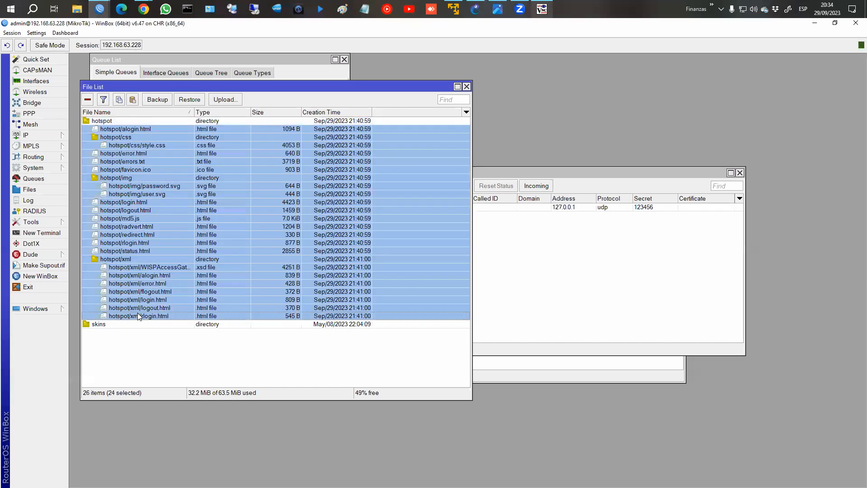
click(118, 122)
click(119, 129)
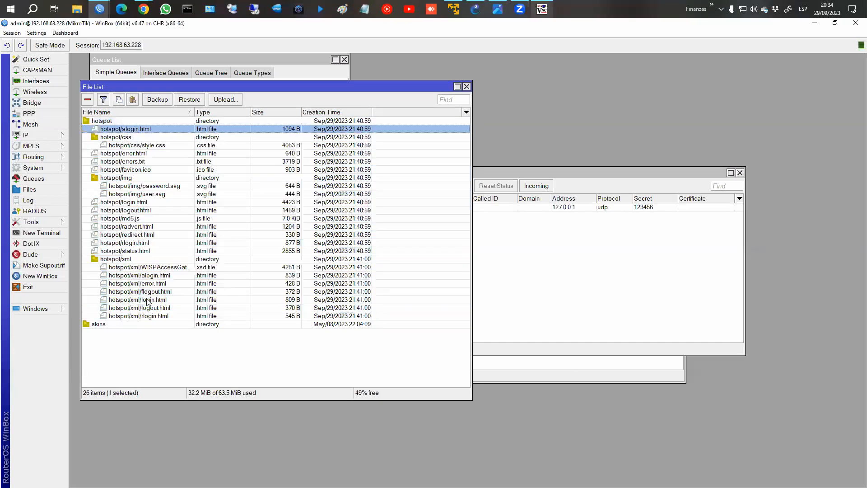
shift+click(146, 317)
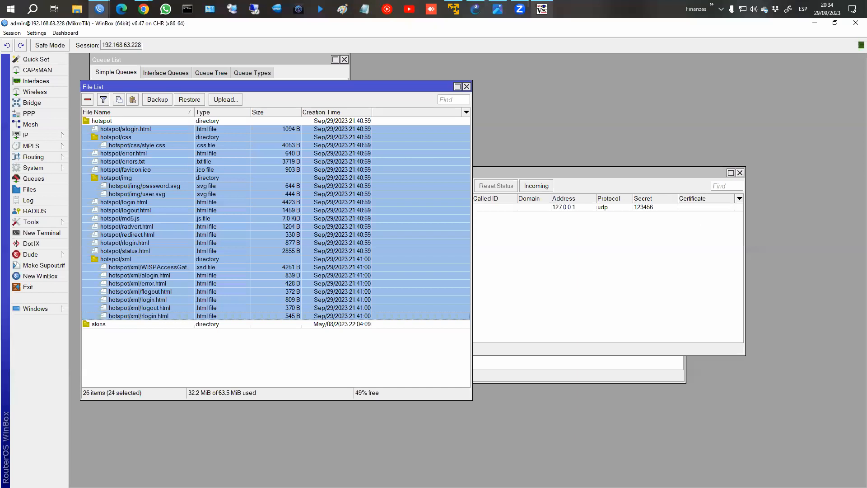
Bring the MikroTik Themes Chrome window into view and maximize it.
key(alt+Tab)
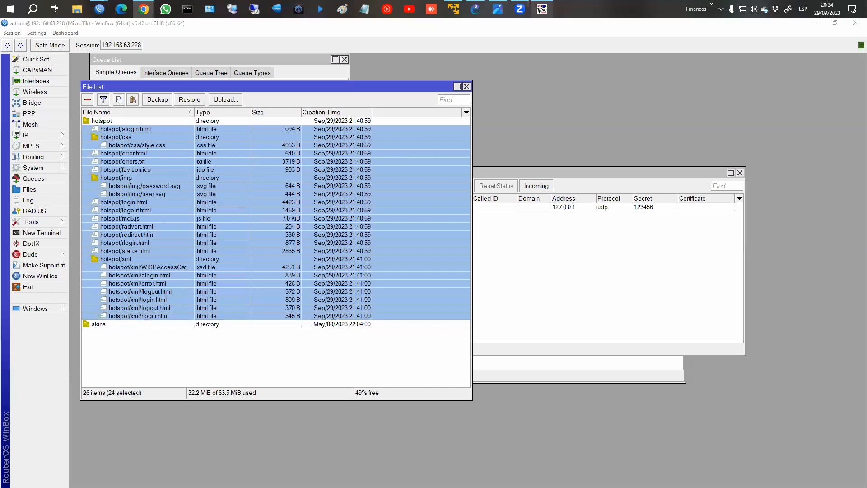
drag(550, 29, 575, 31)
double_click(658, 29)
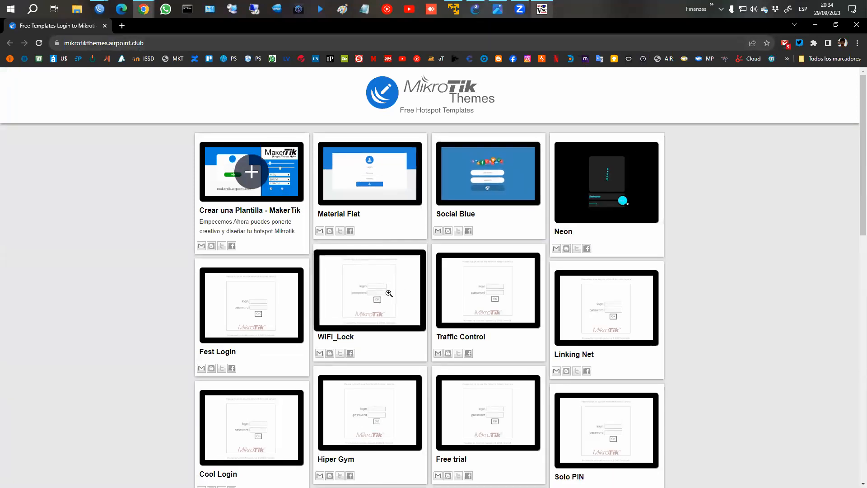
Reload mikrotikthemes.airpoint.club and launch the MakerTik template maker in a new tab.
click(226, 41)
key(Return)
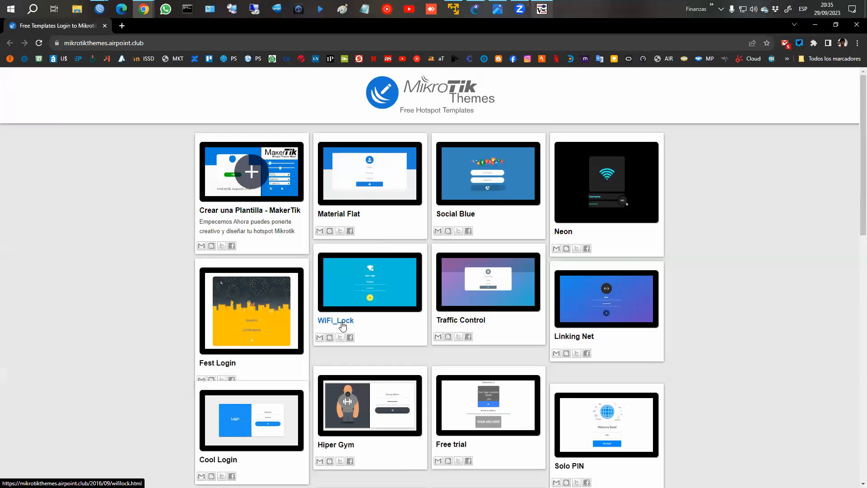
click(269, 215)
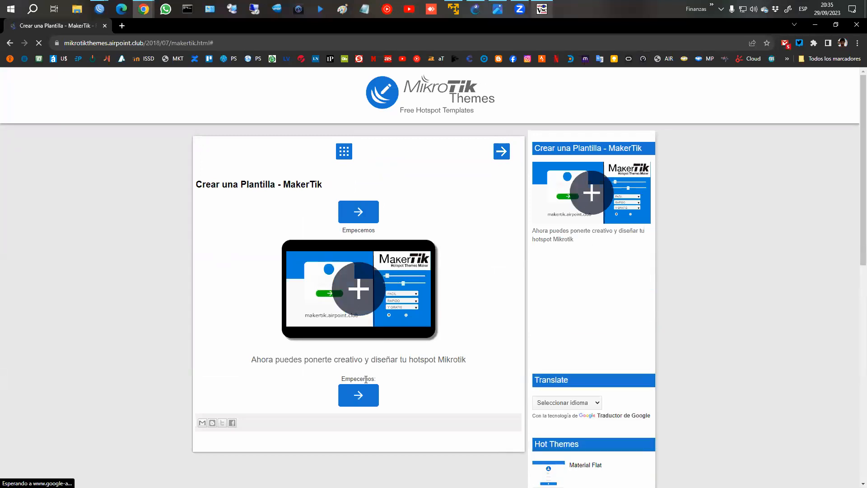
click(359, 394)
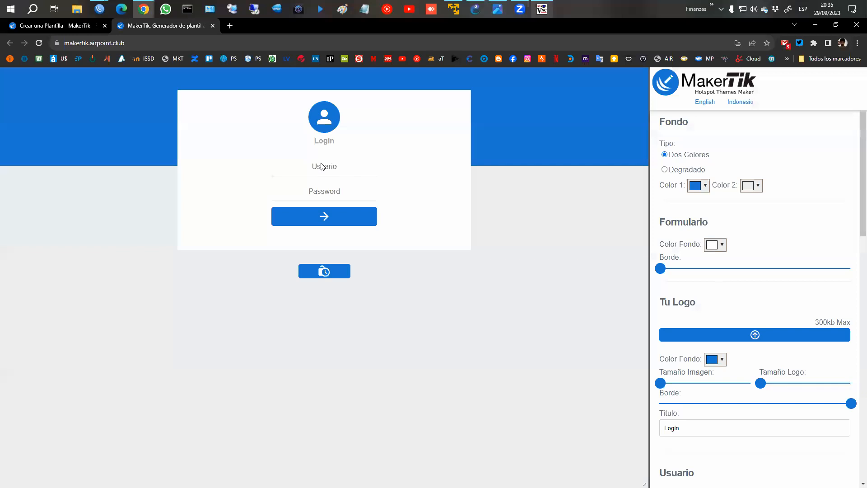
Upload the Logo image from Dropbox > FH-COM > Institucional as the login page logo.
click(748, 338)
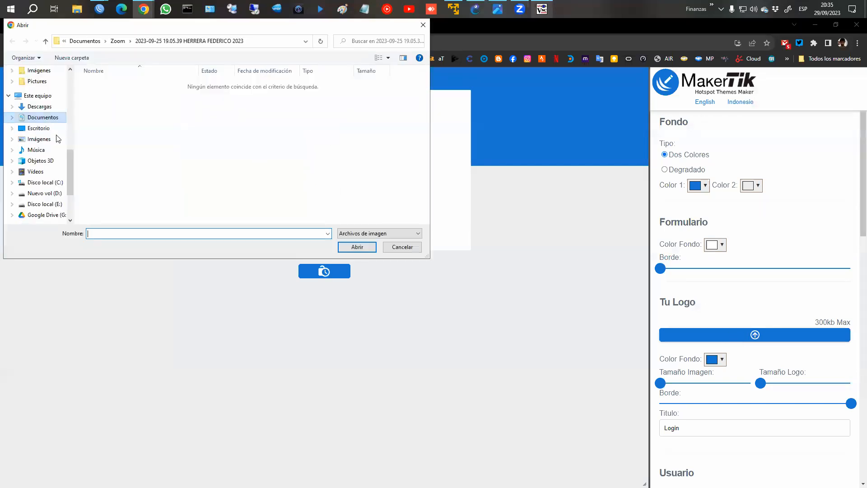
drag(68, 167, 66, 125)
click(16, 150)
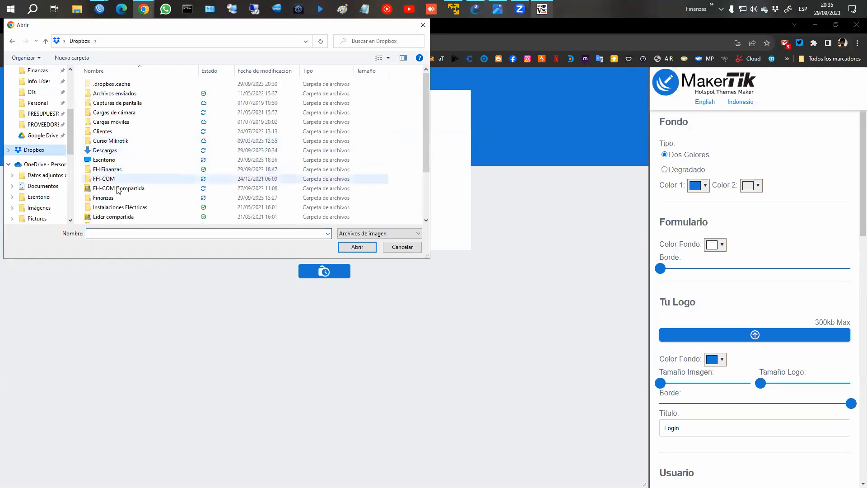
double_click(121, 178)
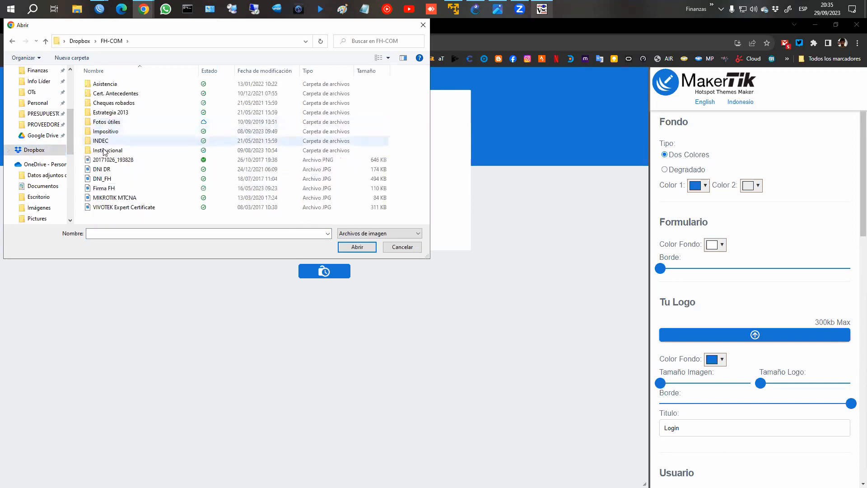
double_click(107, 150)
click(212, 101)
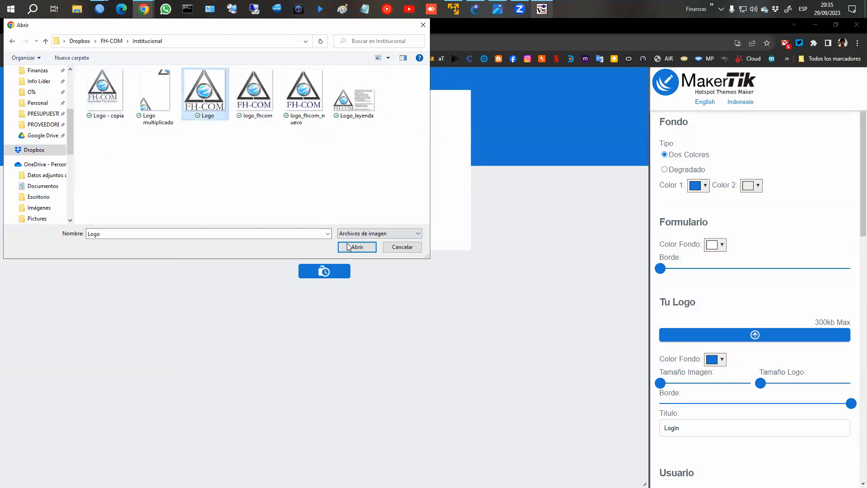
click(349, 244)
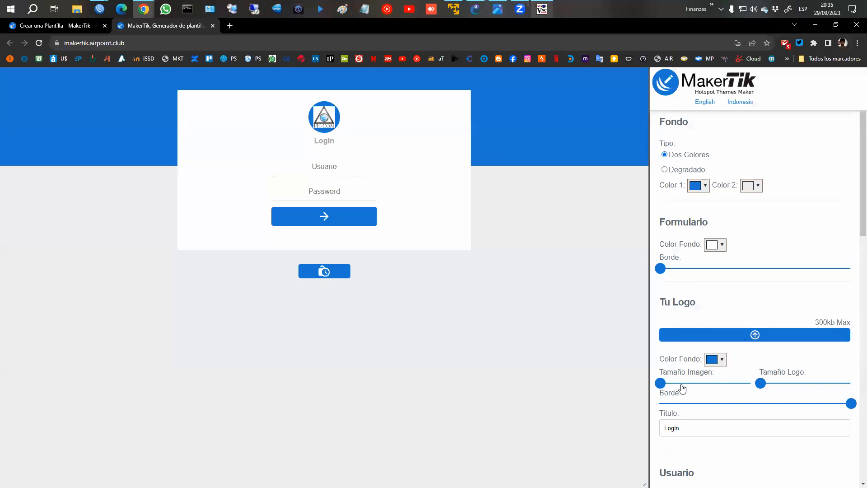
Enlarge the logo and change the Password field text to Contraseña.
drag(760, 383, 678, 381)
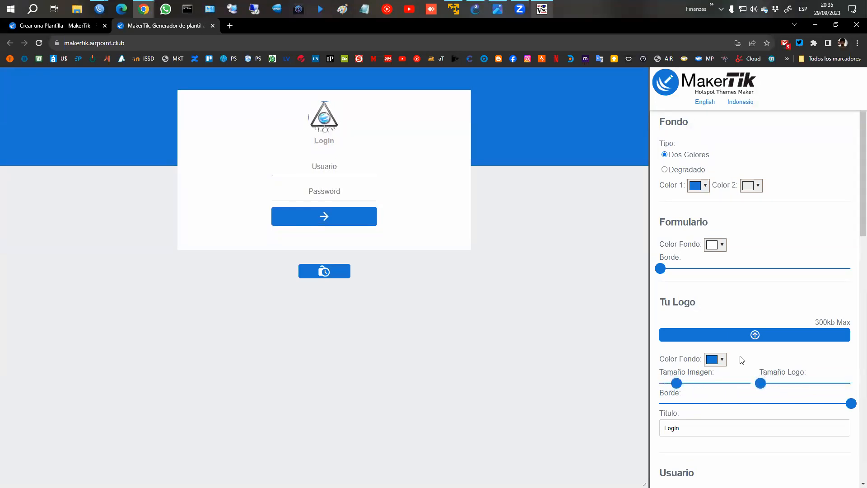
scroll(729, 350, down, 3)
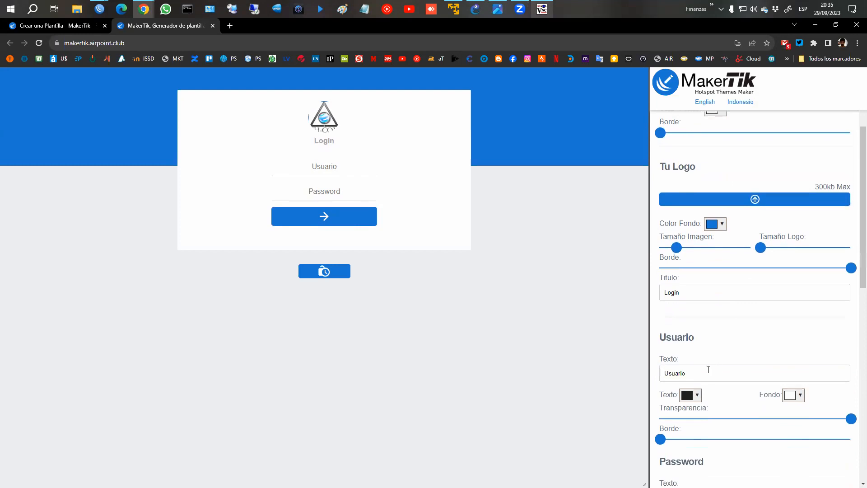
scroll(739, 354, down, 3)
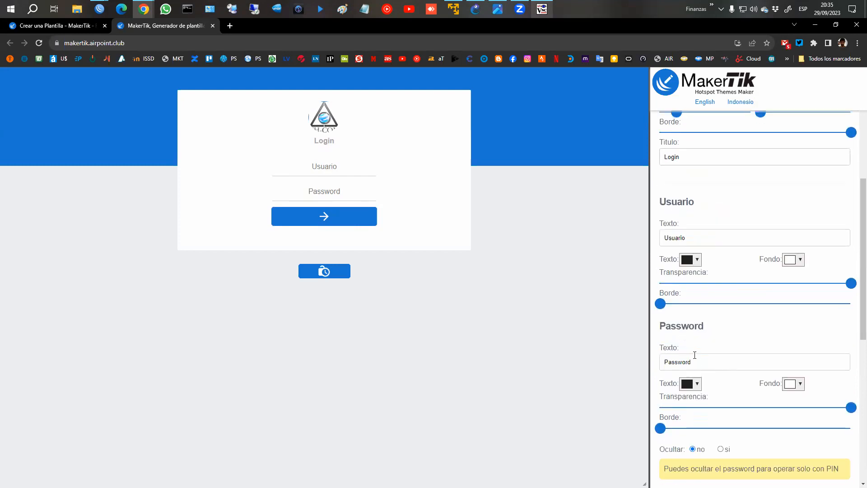
double_click(692, 361)
text(Contraseña)
Set the first background colour (Color 1) to red.
scroll(786, 316, up, 6)
click(707, 191)
drag(763, 217, 763, 201)
click(810, 223)
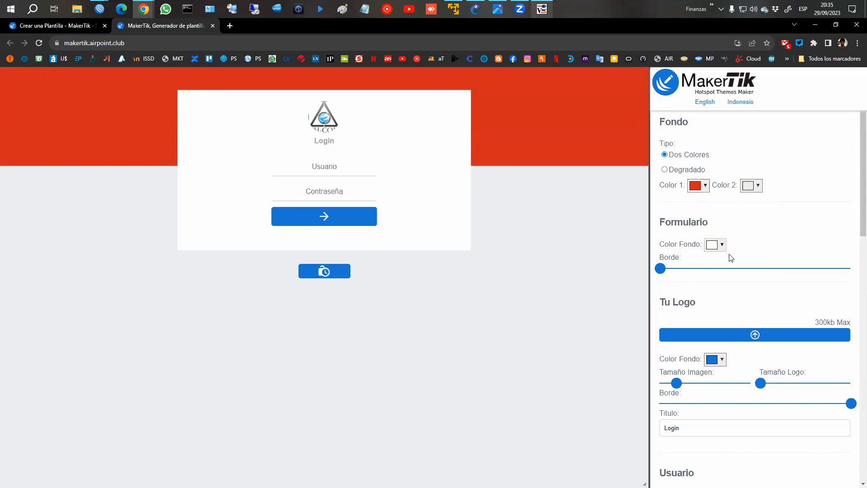
Change the page title from Login to Bienvenido.
scroll(730, 257, down, 3)
double_click(686, 295)
text(Bienvenido)
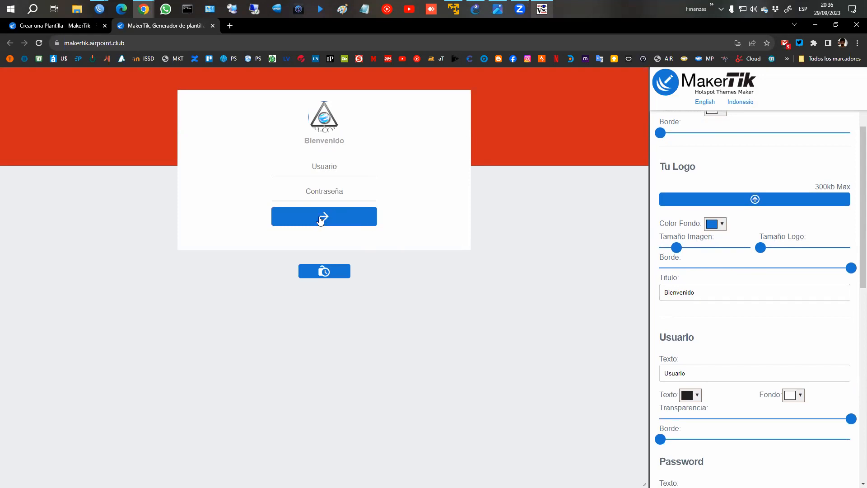
scroll(685, 329, down, 10)
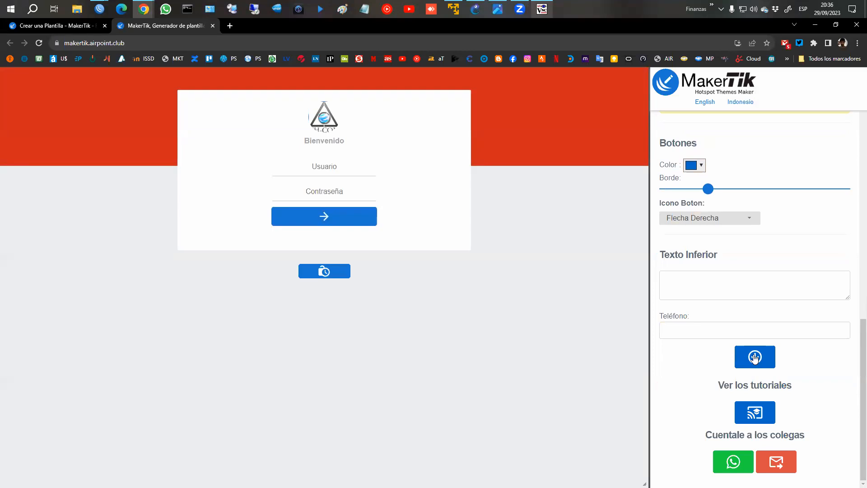
drag(761, 345, 763, 340)
key(Escape)
Open the downloaded cool-login template folder under Dropbox > Descargas in Explorer.
mouse_move(99, 9)
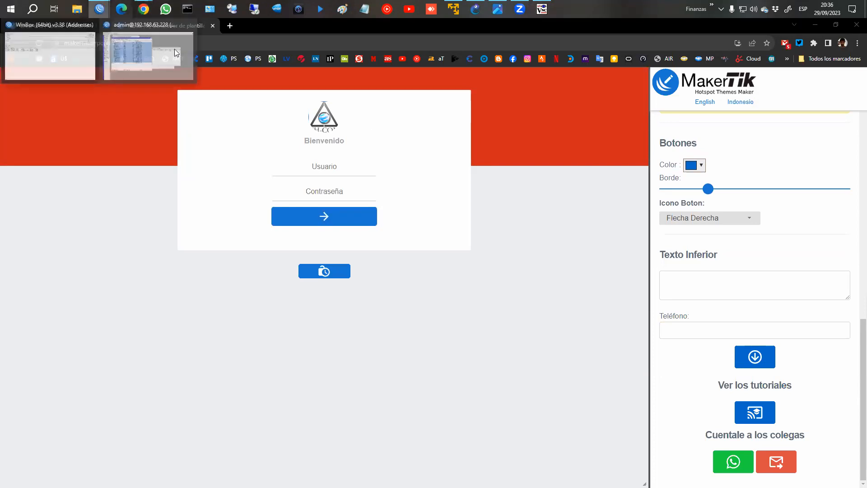
click(149, 53)
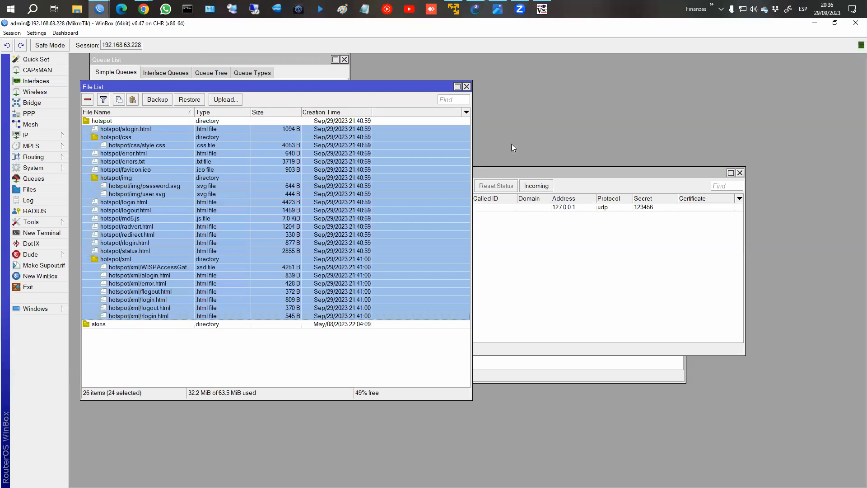
click(83, 7)
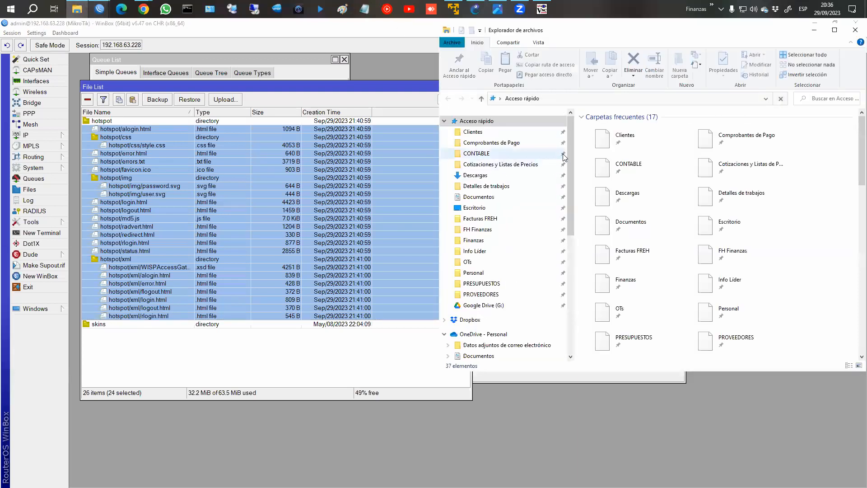
click(497, 175)
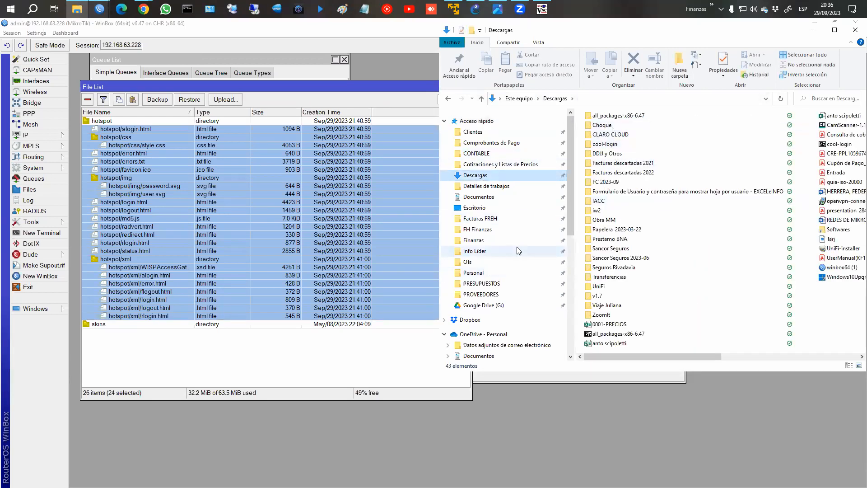
scroll(497, 271, down, 1)
click(486, 303)
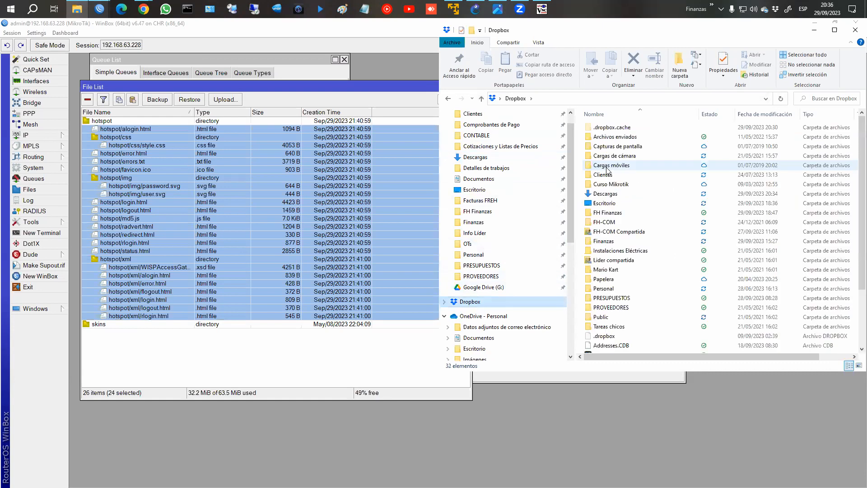
double_click(602, 194)
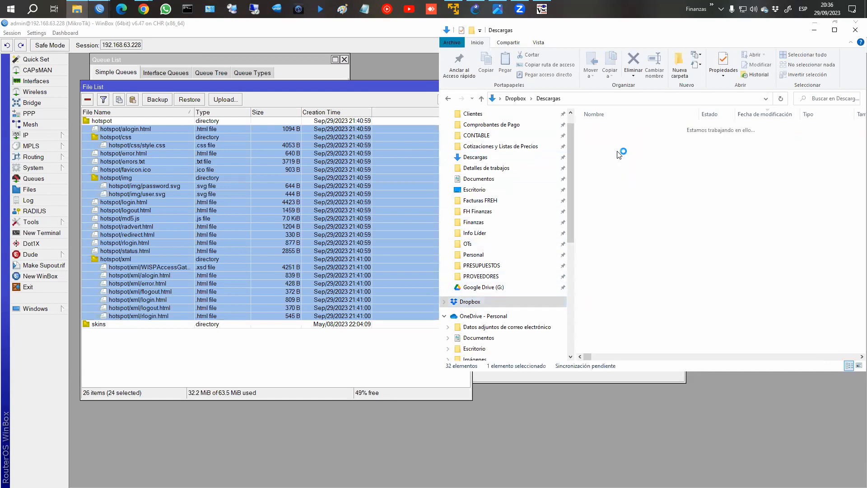
double_click(605, 159)
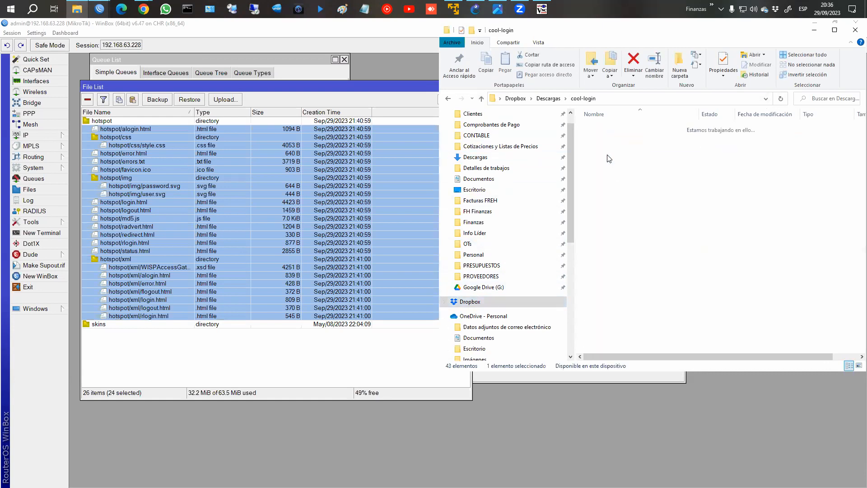
Delete the old hotspot folder from the router's File List.
click(111, 123)
key(Delete)
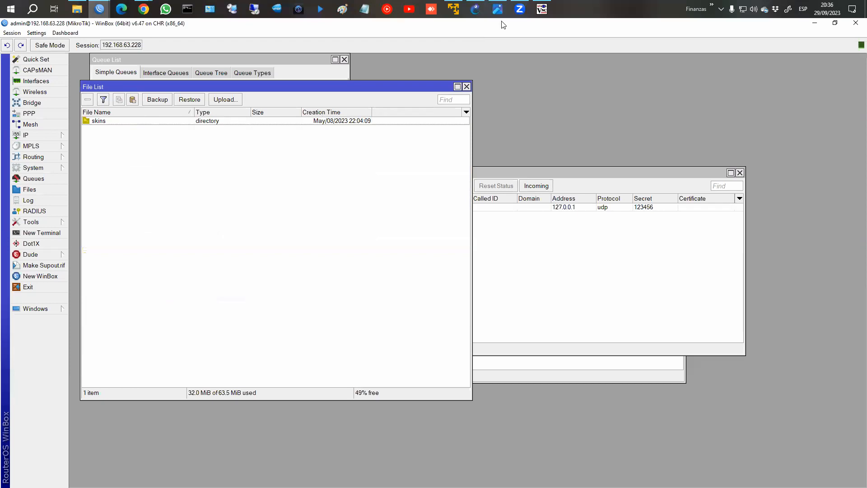
click(76, 9)
Upload the cool-login hotspot folder to the router and check its files, such as alogin.html and rlogin.html.
drag(600, 139, 307, 171)
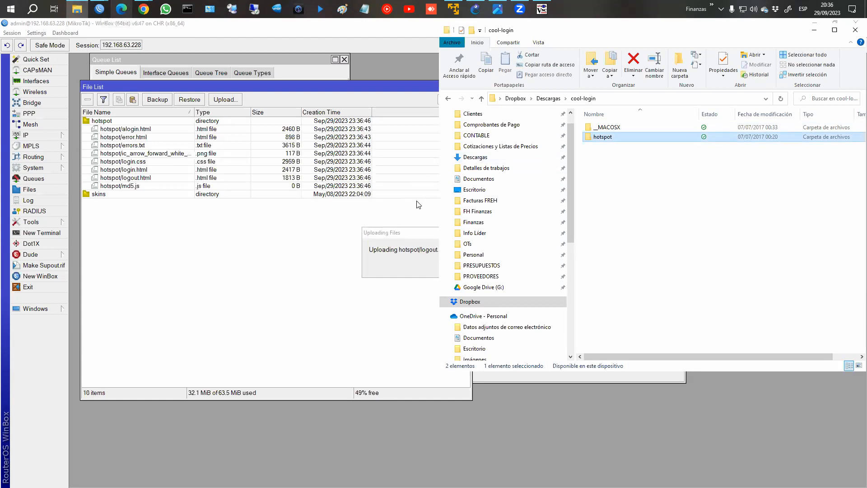
click(410, 268)
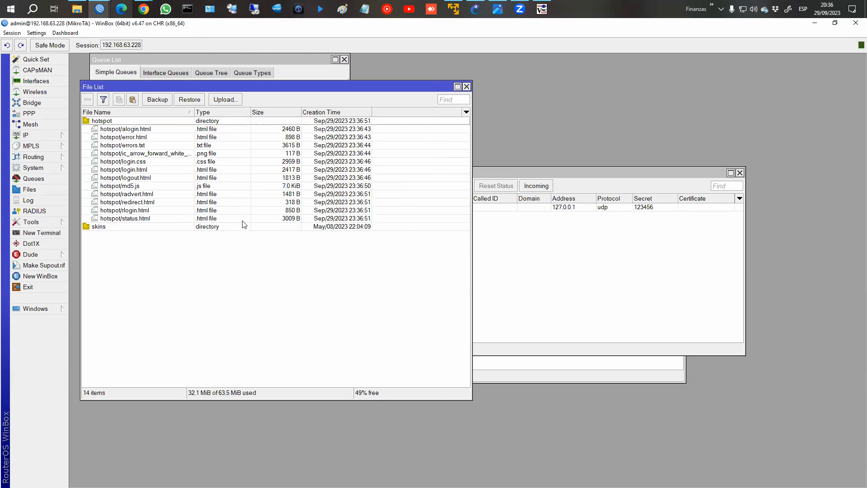
click(283, 130)
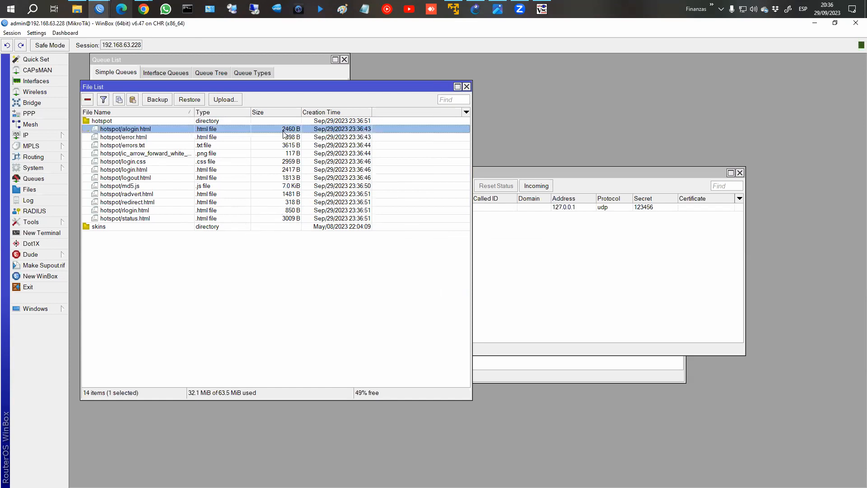
click(278, 213)
click(289, 131)
shift+click(273, 217)
click(299, 211)
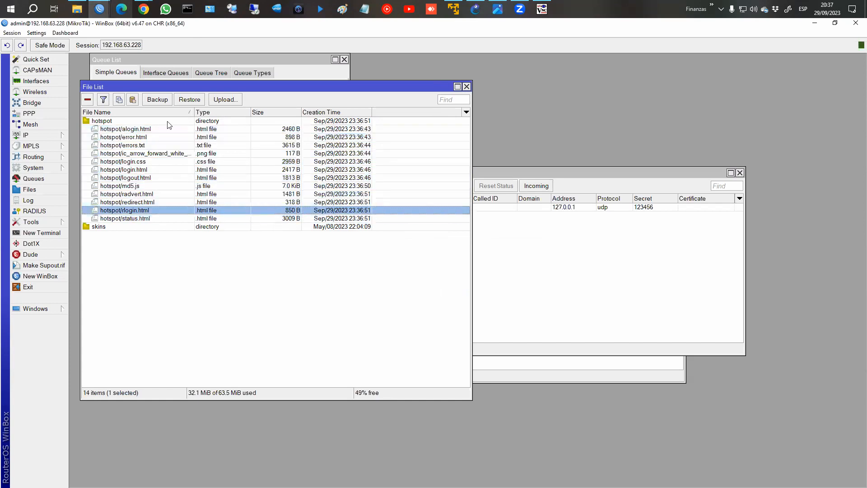
Reload the hotspot.com/login page on the test PC's browser in TightVNC Viewer.
click(542, 9)
click(641, 137)
key(Return)
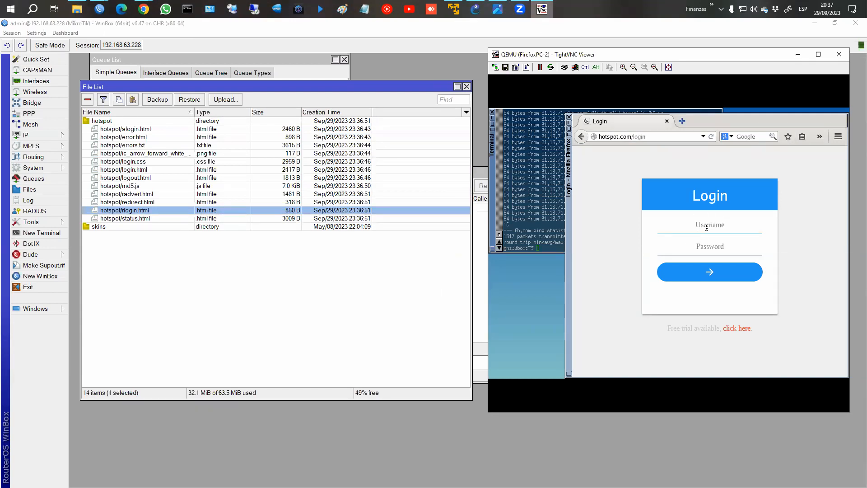
Log in on the new hotspot page with the suggested hotspot username and its password.
text(user)
key(Down)
key(Tab)
text(123)
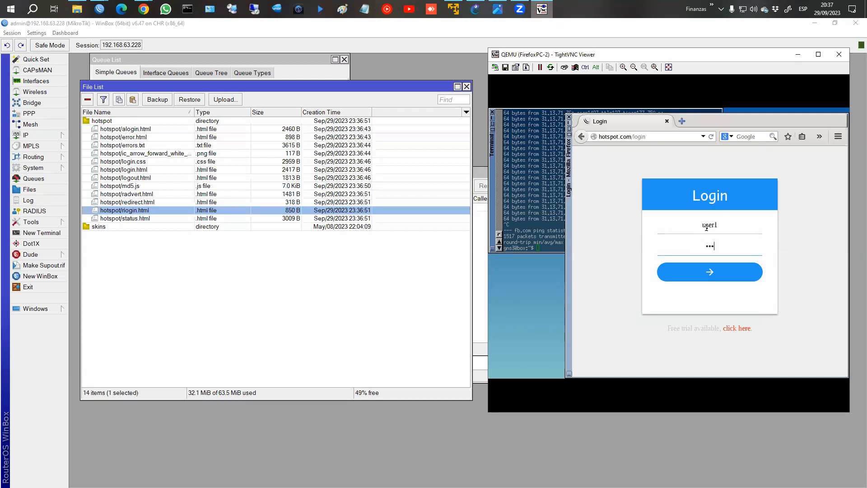
click(715, 273)
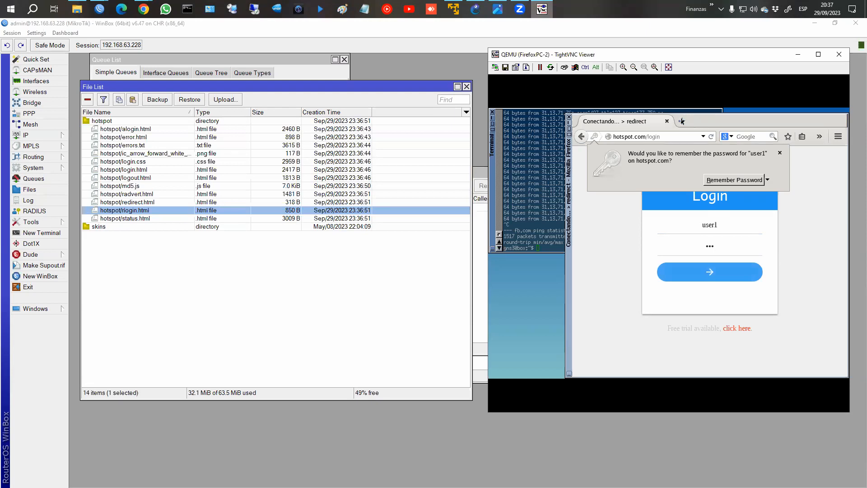
Open a new browser tab and rerun the ping to fb.com in the terminal.
click(682, 121)
click(542, 180)
key(Up)
key(Return)
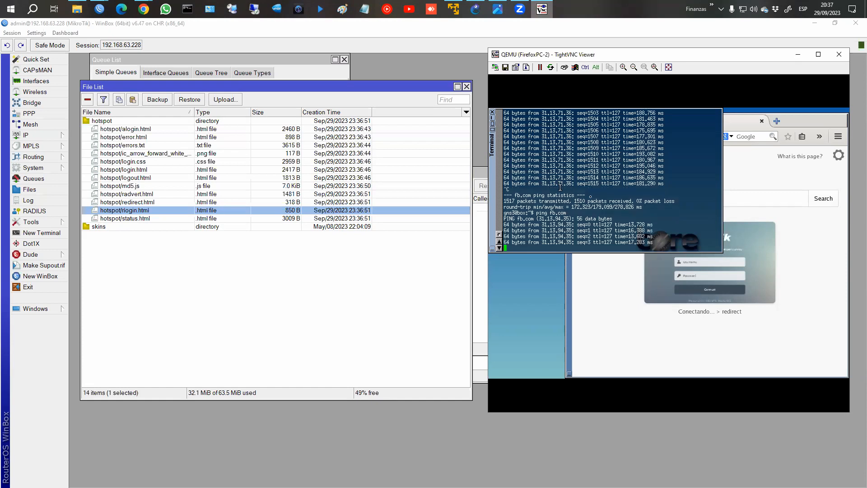
Return to the redirecting login tab in the test browser and close the new tab.
click(766, 185)
click(640, 122)
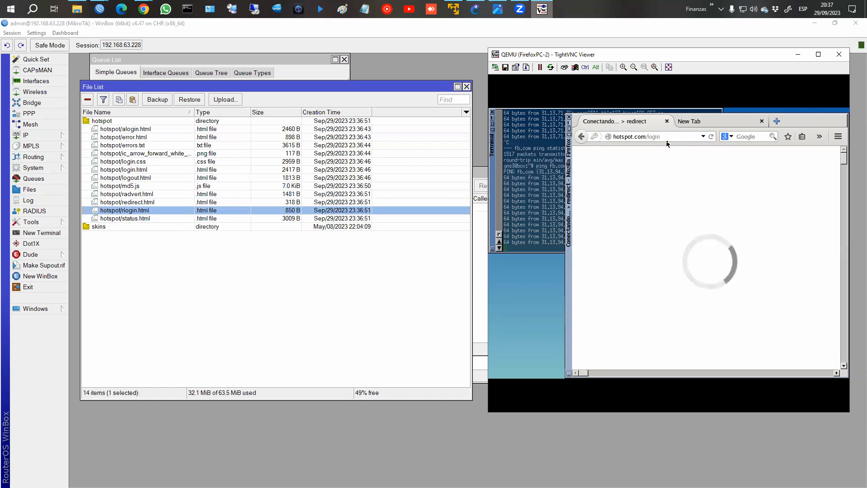
click(691, 122)
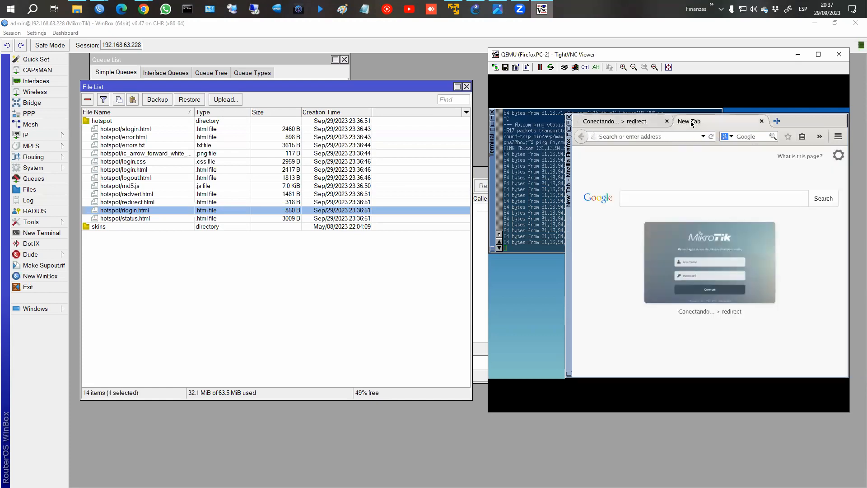
click(762, 122)
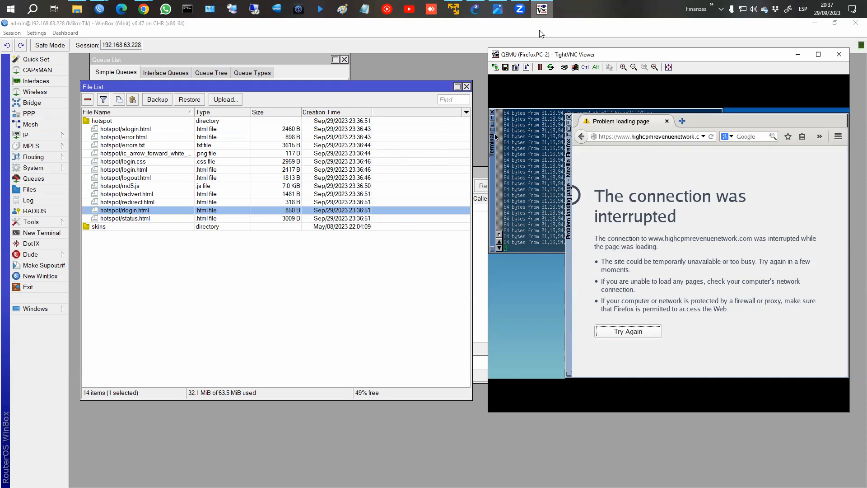
click(454, 9)
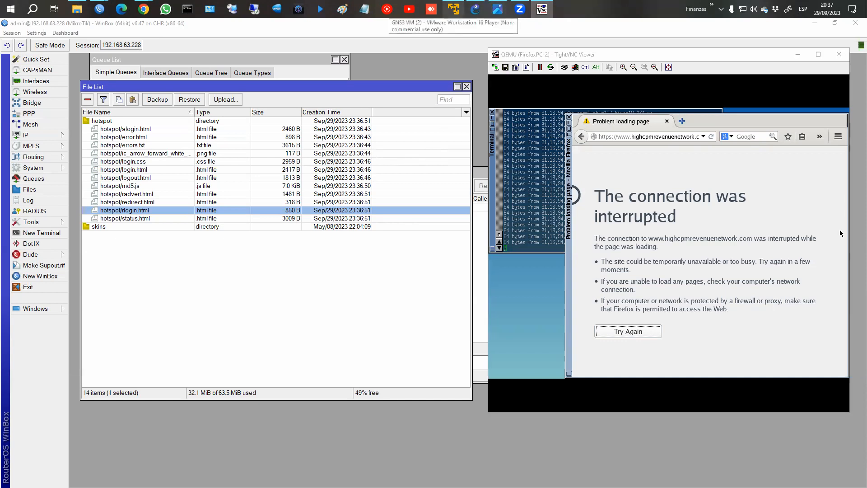
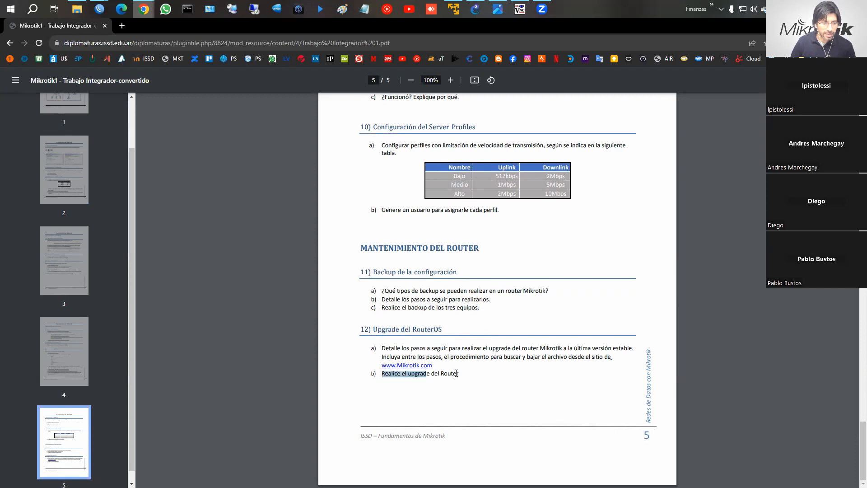
Scroll the assignment PDF back to the page 1 network topology diagram, then return to WinBox.
click(449, 373)
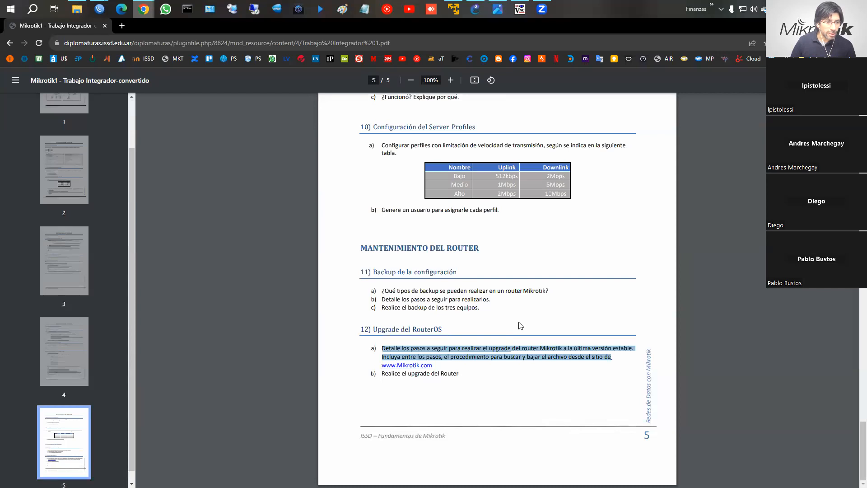
scroll(518, 325, up, 2)
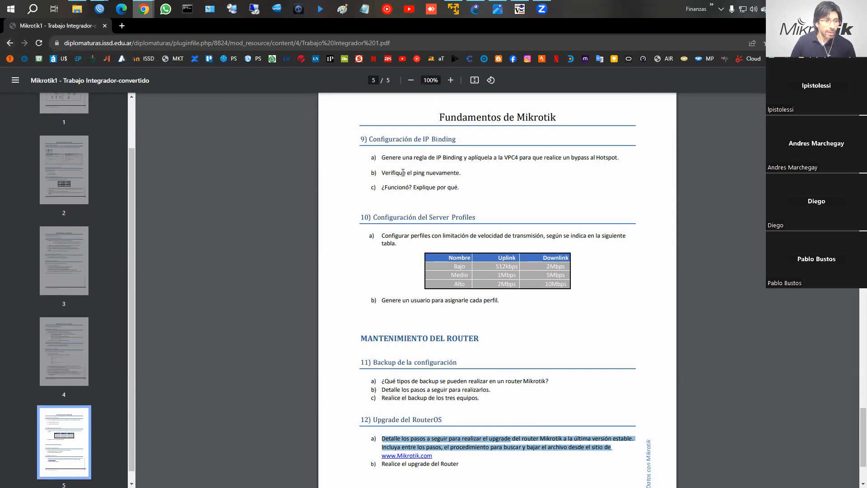
scroll(478, 234, up, 5)
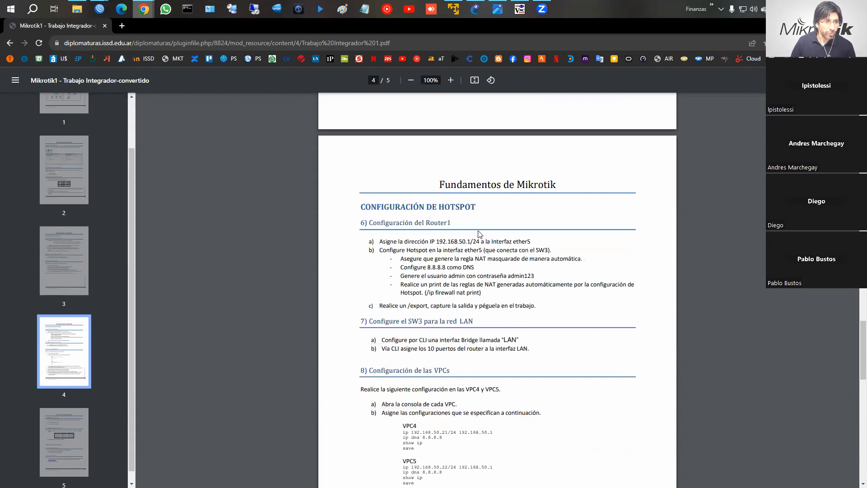
scroll(478, 234, up, 20)
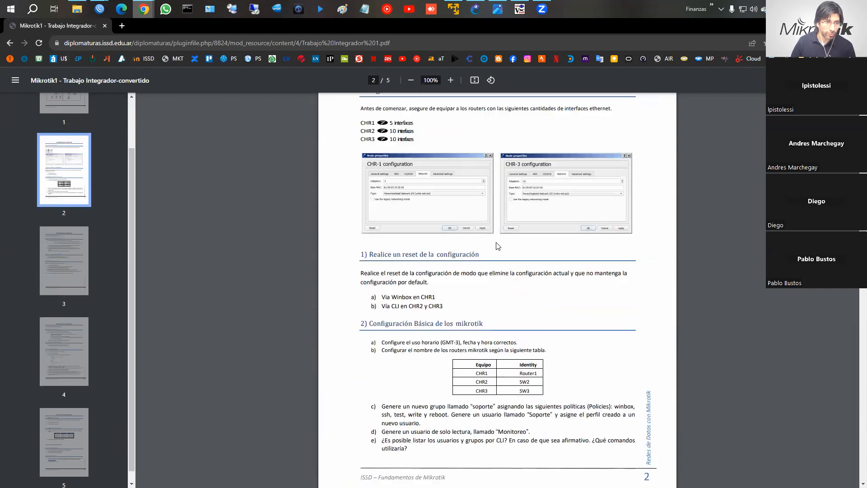
scroll(497, 246, up, 7)
scroll(473, 307, down, 4)
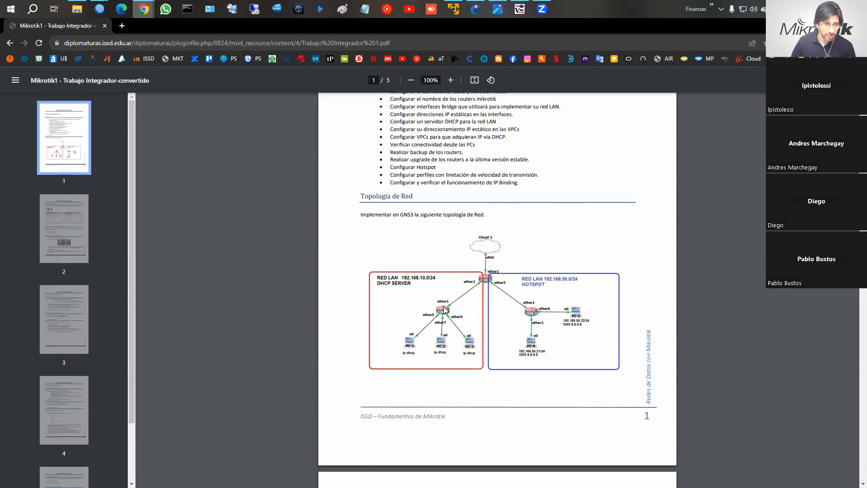
scroll(537, 313, down, 7)
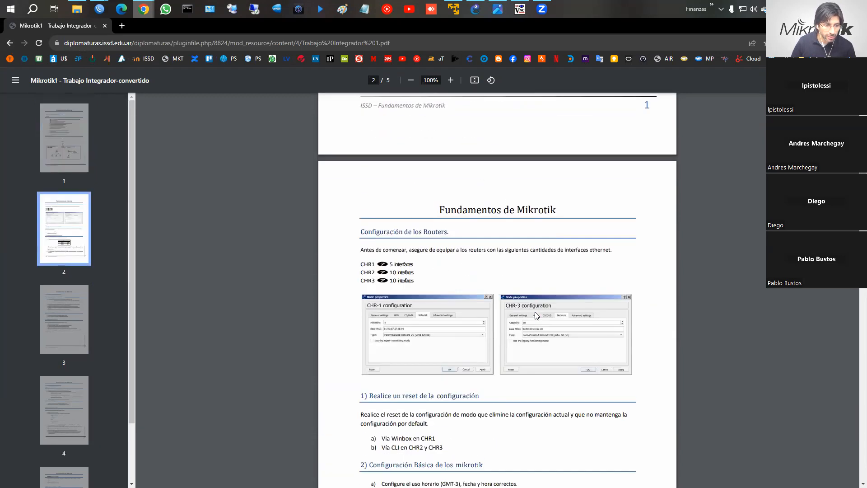
scroll(536, 313, up, 6)
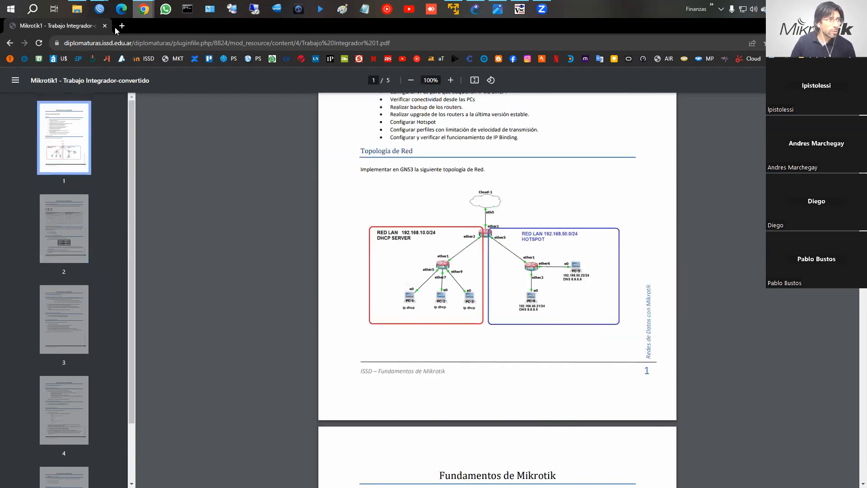
mouse_move(100, 9)
click(150, 61)
In a new WinBox terminal, enter the command export file=chr1 at the router prompt.
click(41, 232)
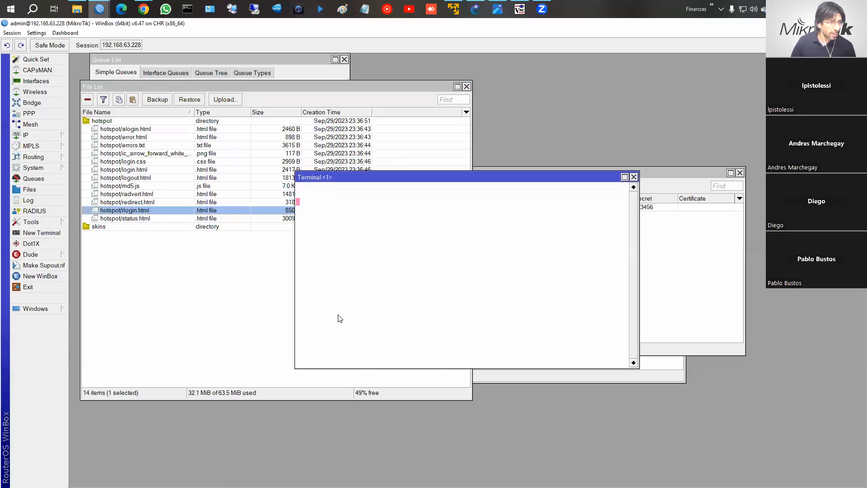
text(expor)
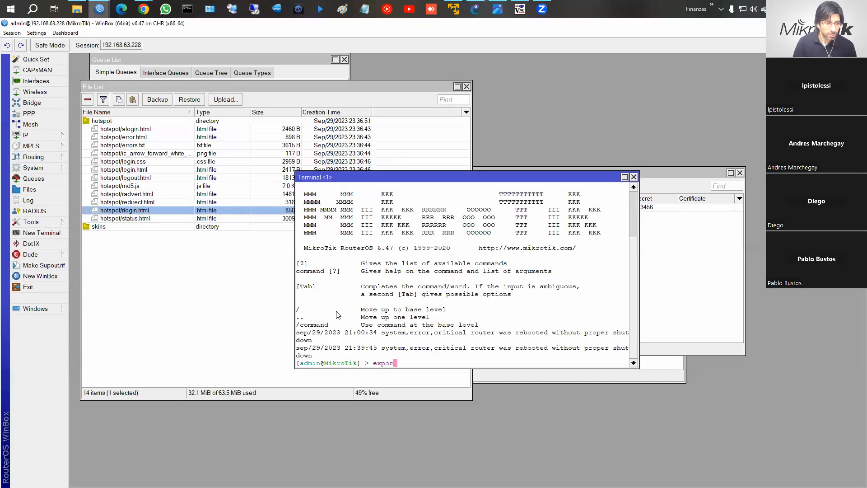
text(t ch)
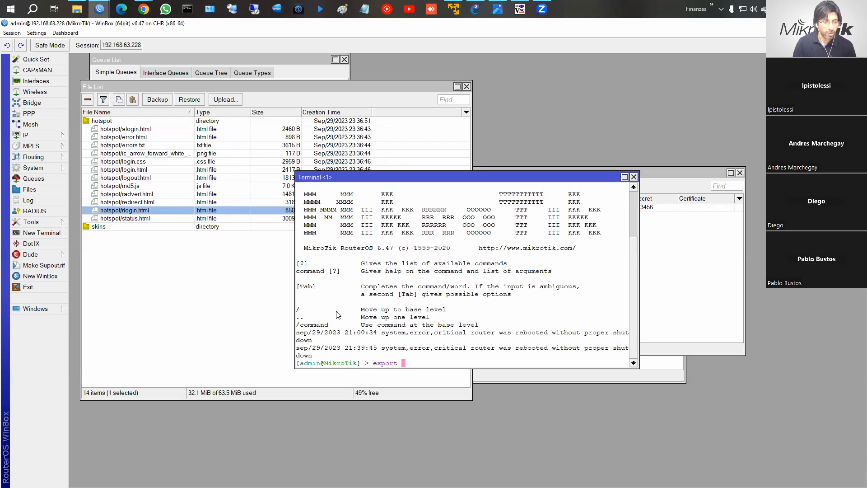
key(BackSpace)
key(BackSpace)
text(file=chr1)
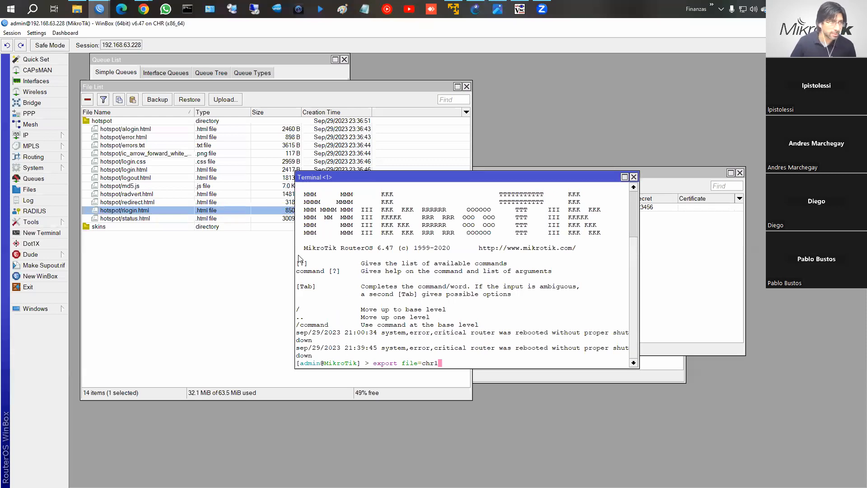
mouse_move(145, 10)
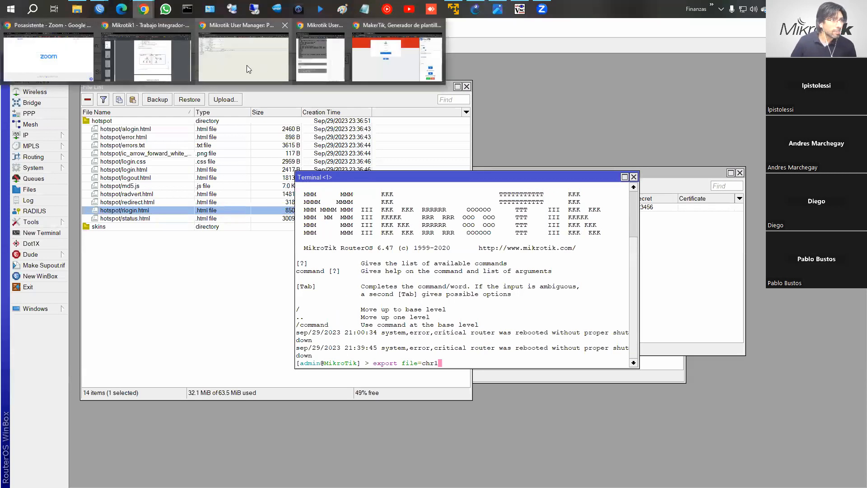
Check the Entrega Trabajo Integrador due date in Moodle, then show October 2023 in the taskbar calendar.
click(174, 66)
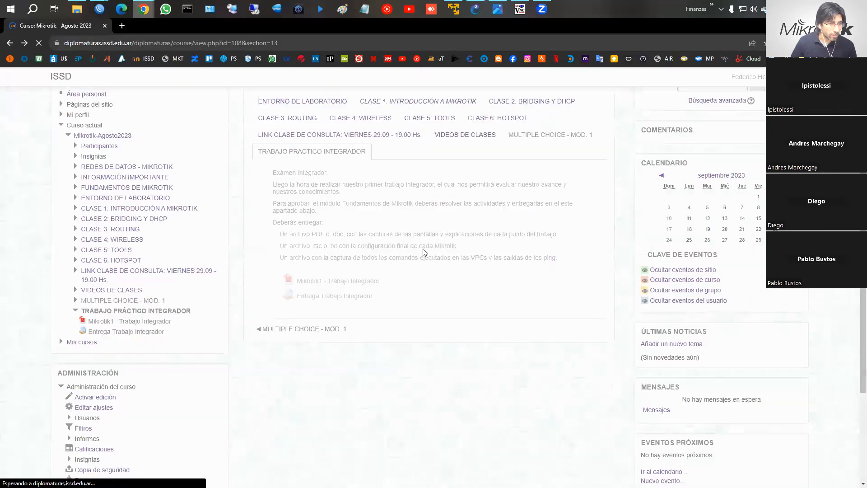
click(329, 297)
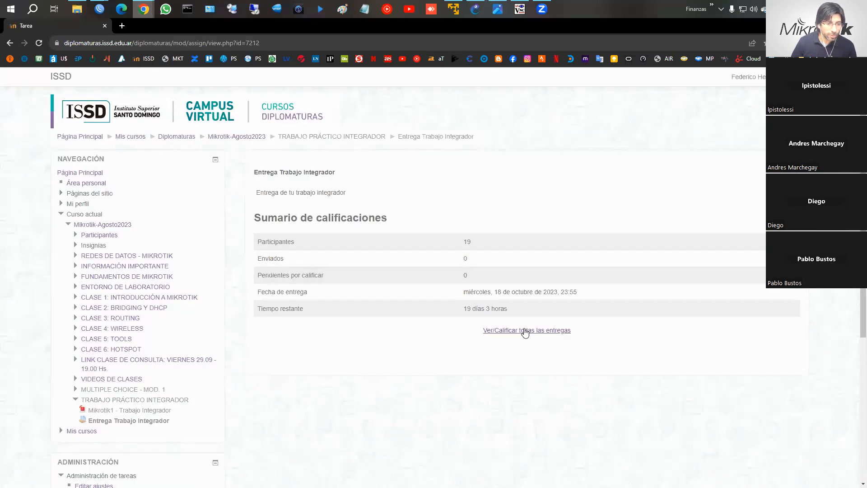
click(9, 42)
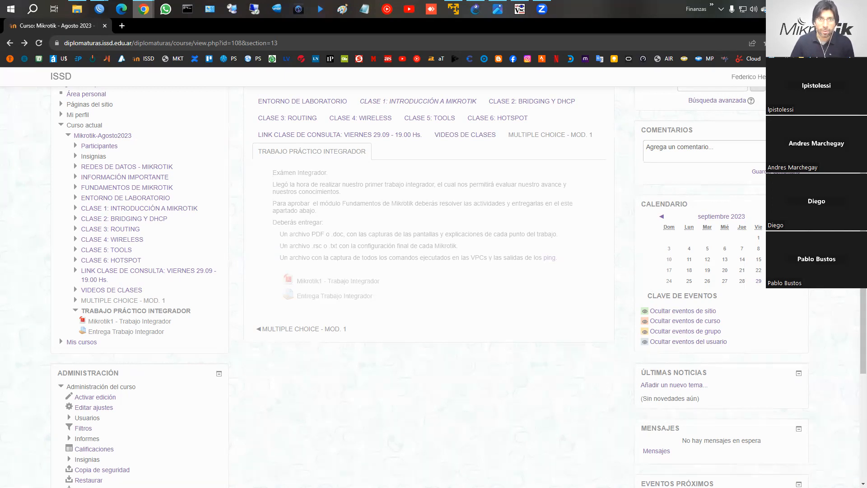
click(830, 9)
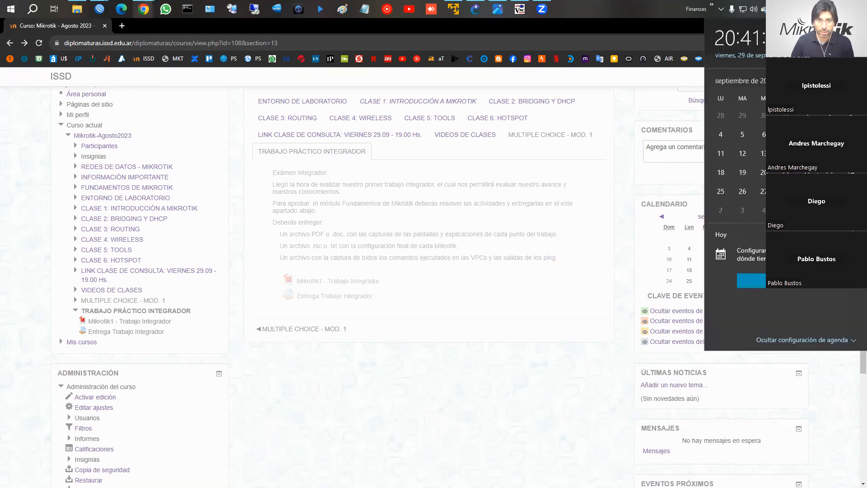
click(851, 81)
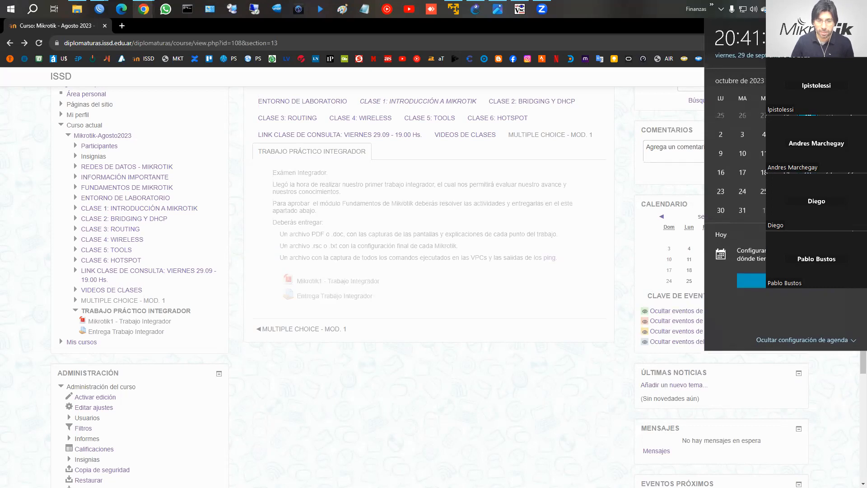